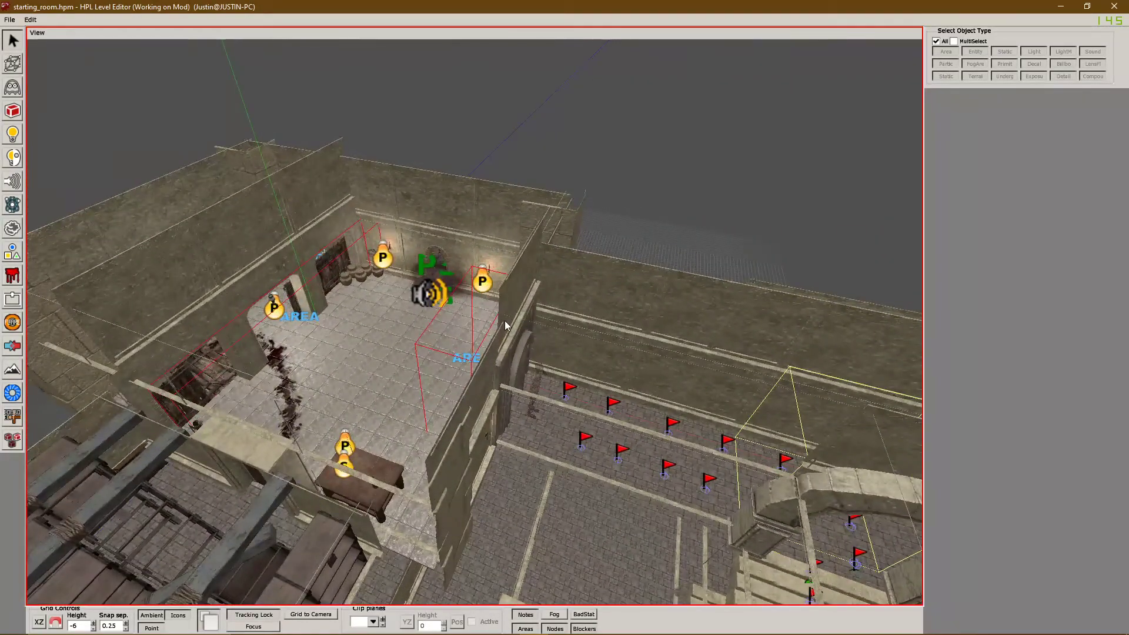
- Examine the starting room with its lights and areas, and the adjoining hallway, from above
middle_drag(385, 283, 575, 255)
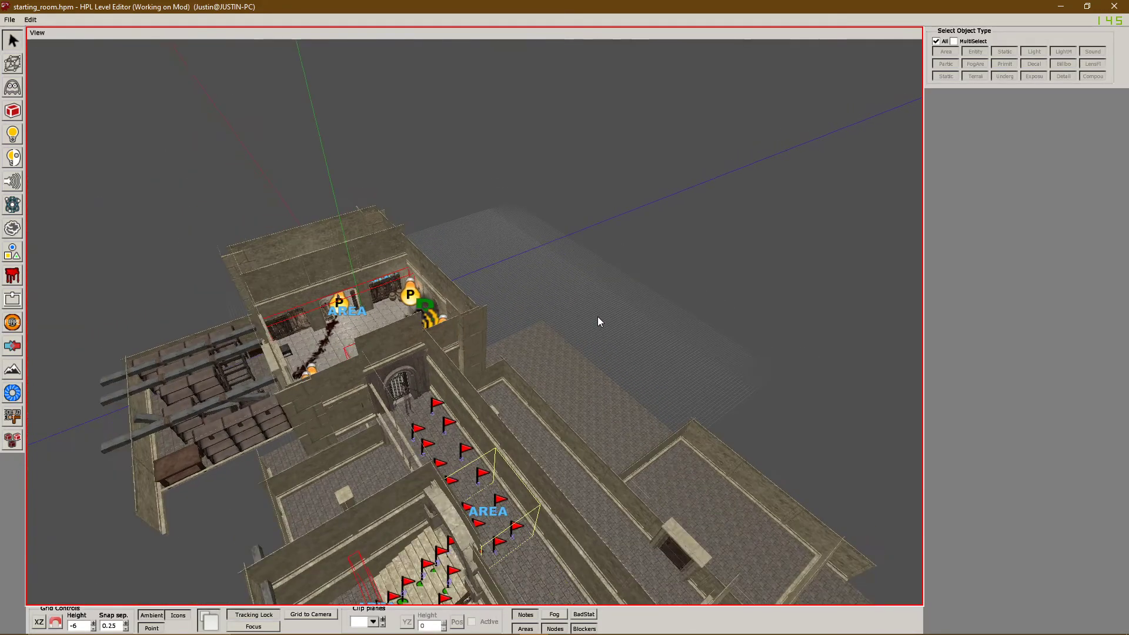
middle_drag(598, 316, 617, 231)
scroll(652, 213, up, 4)
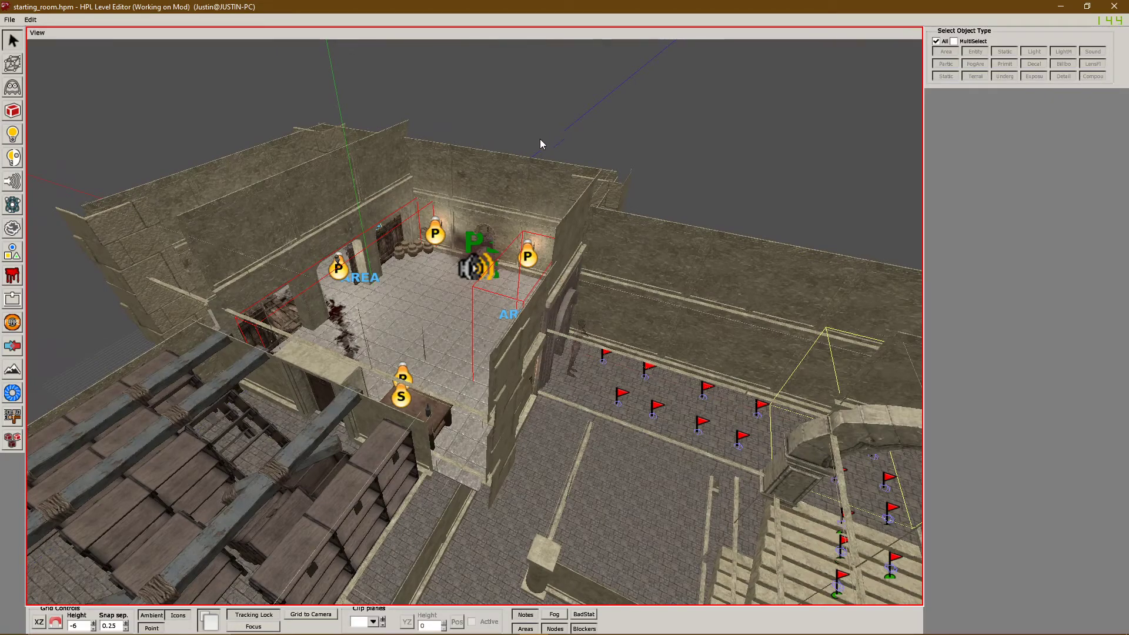
middle_drag(703, 157, 661, 173)
scroll(661, 172, up, 2)
scroll(645, 187, down, 2)
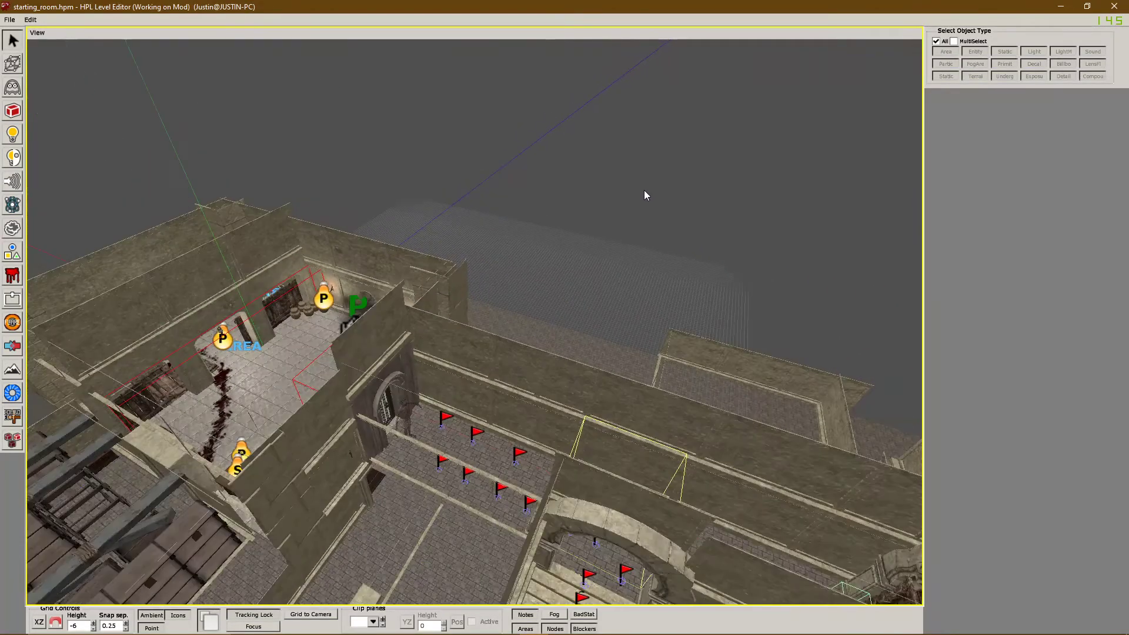
alt+drag(641, 301, 388, 216)
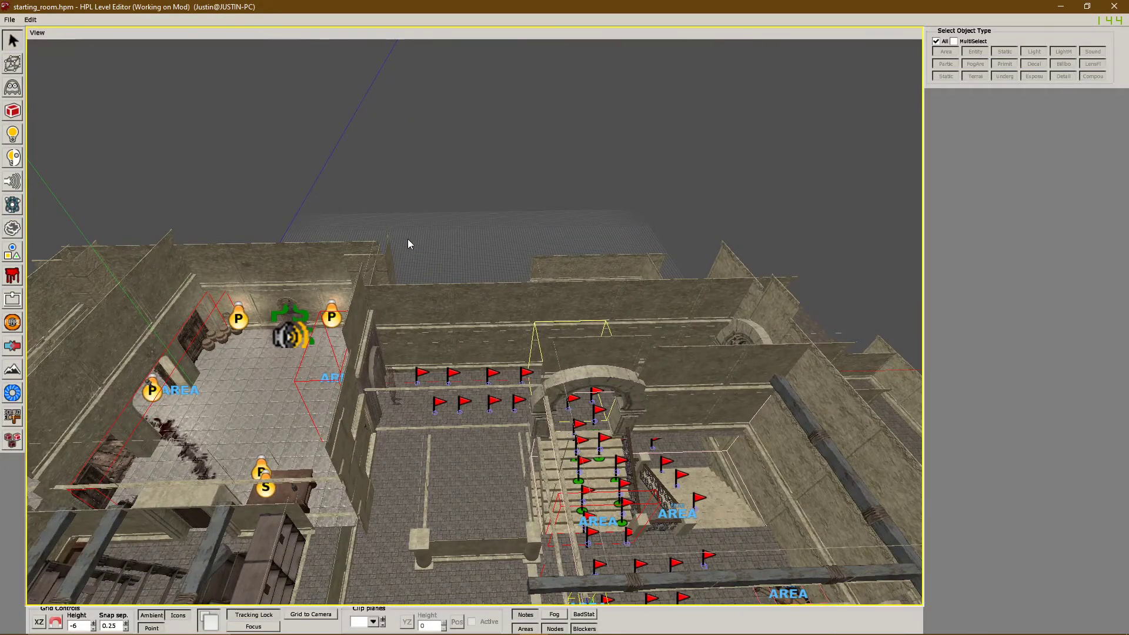
alt+middle_drag(408, 241, 382, 203)
alt+drag(382, 207, 407, 308)
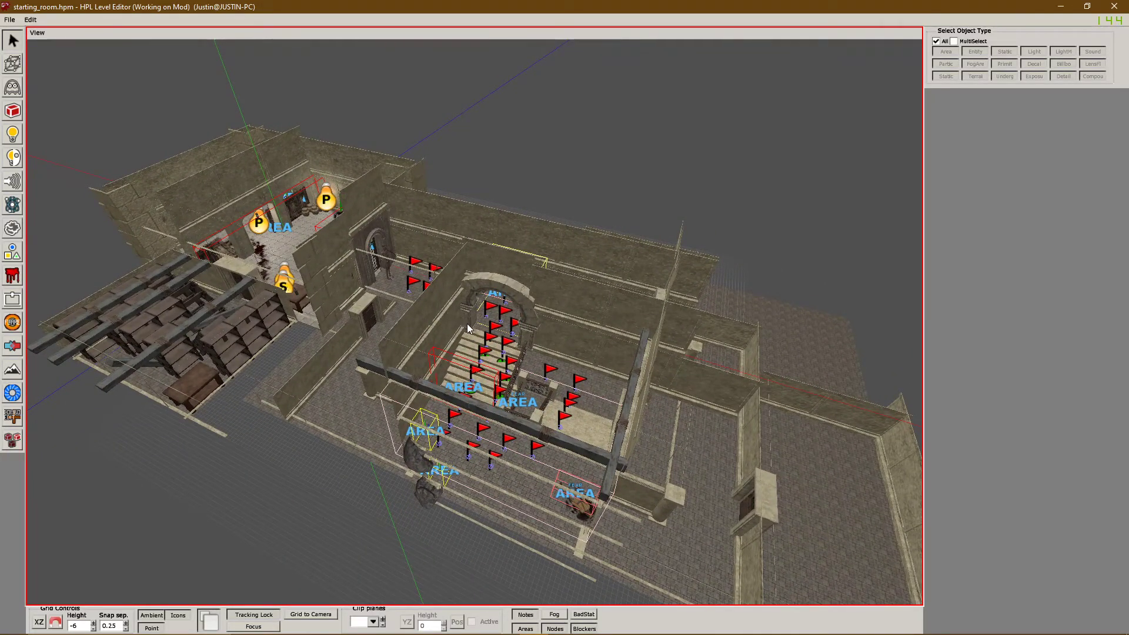
- Examine the upper hallway, arched doorway and staircase between the starting room and the main hall
alt+drag(457, 190, 353, 201)
alt+middle_drag(549, 214, 505, 281)
scroll(505, 281, up, 2)
alt+drag(387, 301, 337, 319)
alt+middle_drag(438, 327, 475, 381)
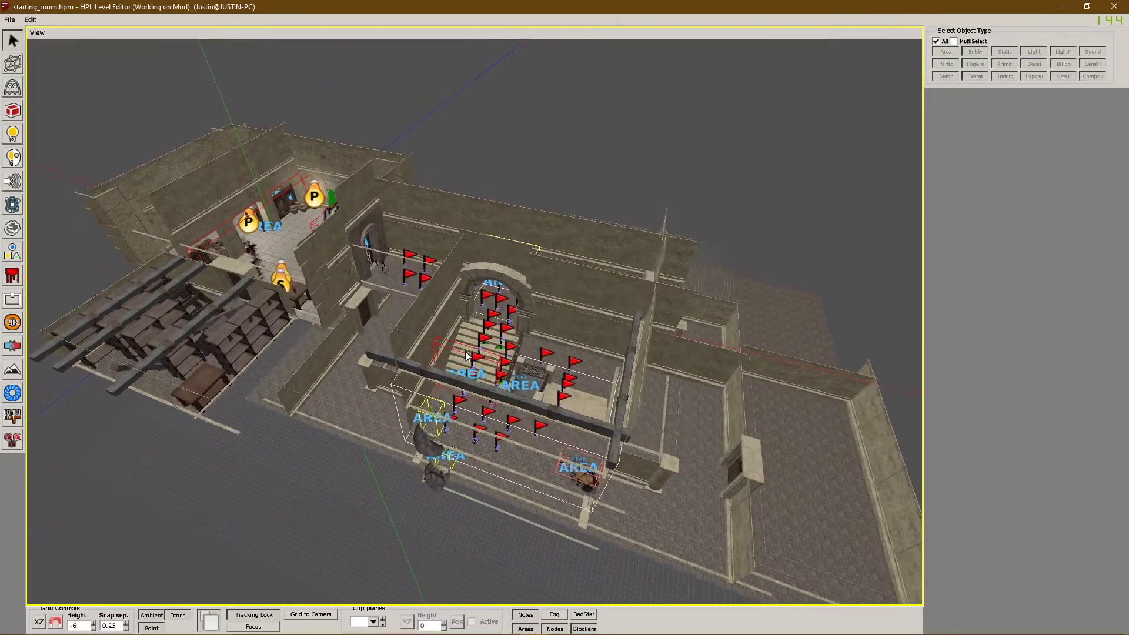
scroll(475, 381, up, 4)
alt+drag(414, 383, 460, 376)
scroll(375, 365, down, 3)
scroll(460, 377, up, 3)
alt+drag(581, 259, 486, 277)
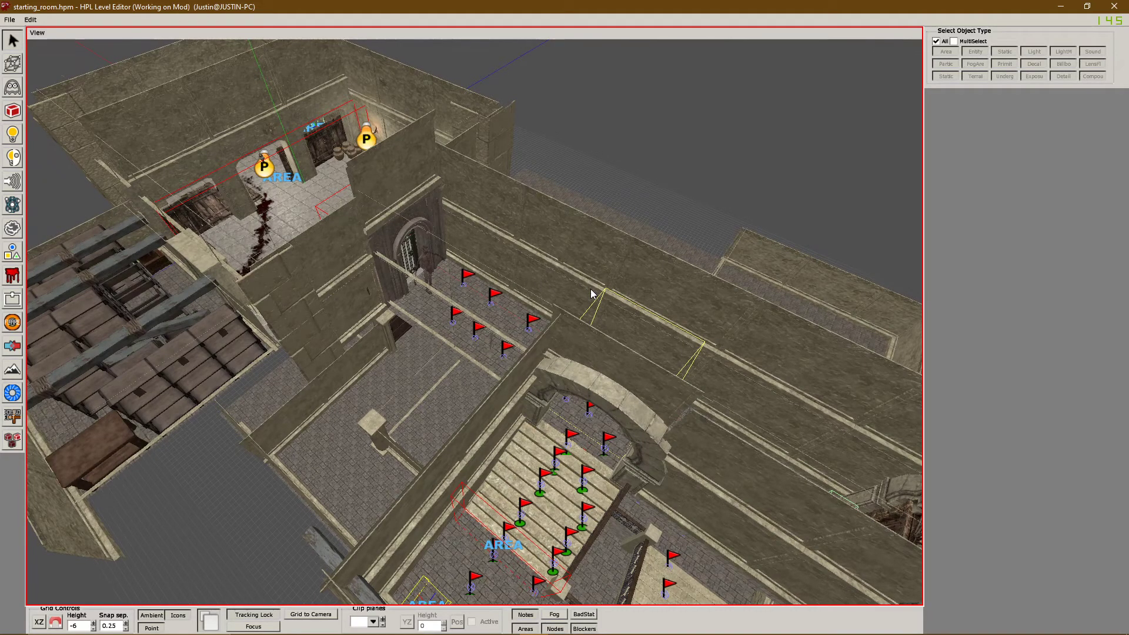
scroll(667, 212, down, 1)
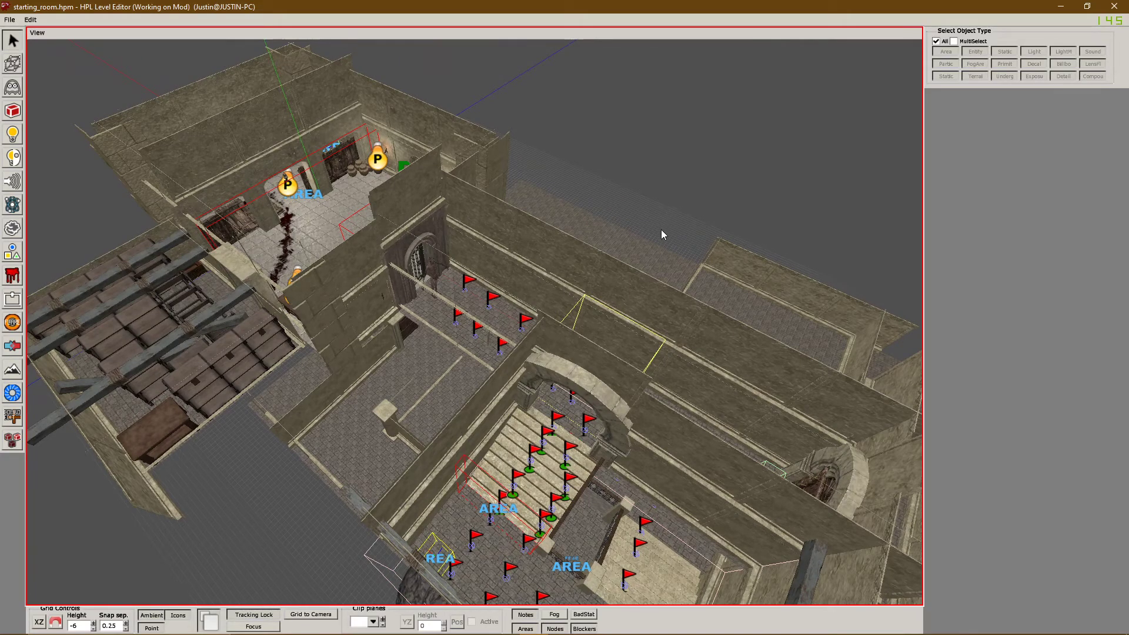
scroll(645, 253, down, 2)
scroll(650, 247, up, 3)
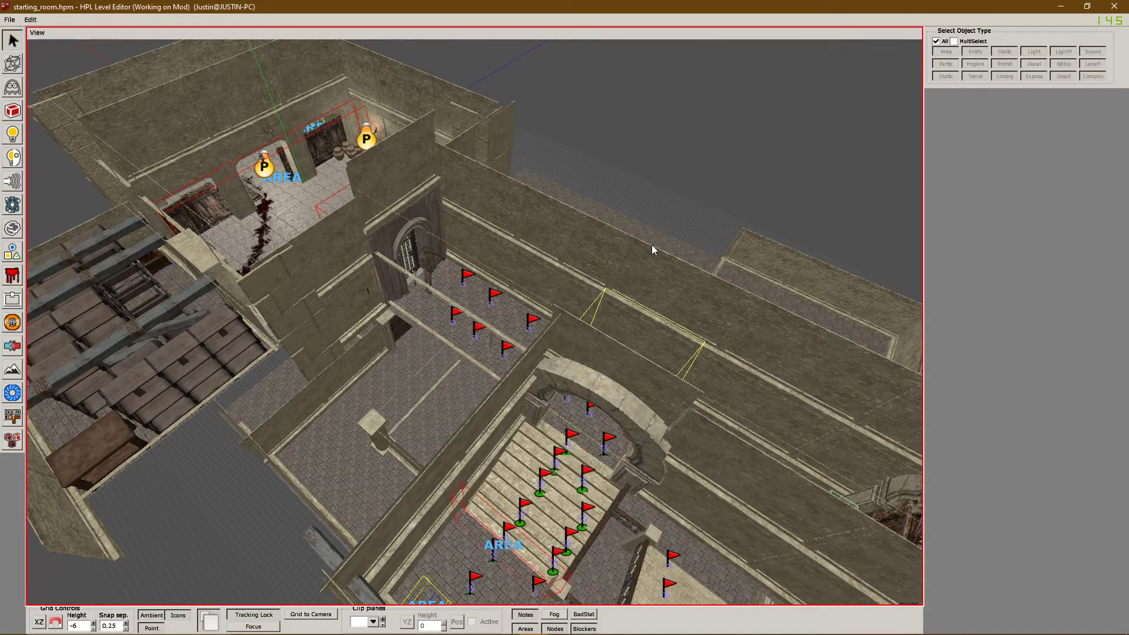
scroll(629, 180, down, 5)
- Examine the overall map layout, including the storage room with fallen shelves and the side room
alt+middle_drag(570, 185, 415, 270)
middle_drag(416, 160, 289, 243)
middle_drag(598, 343, 457, 246)
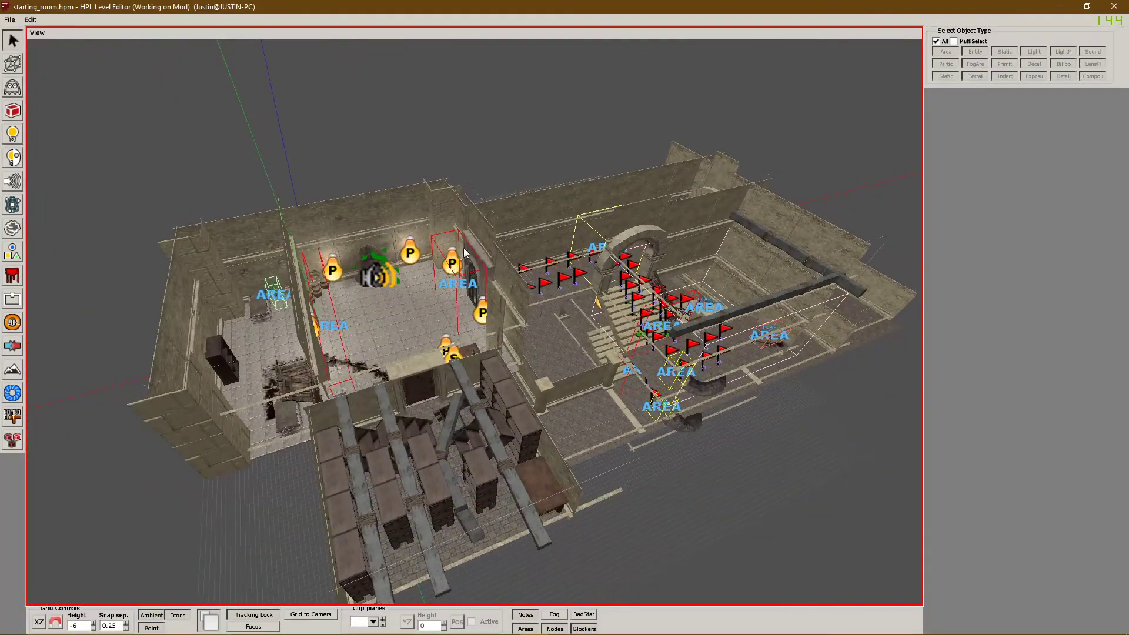
middle_drag(616, 266, 529, 237)
middle_drag(387, 325, 384, 251)
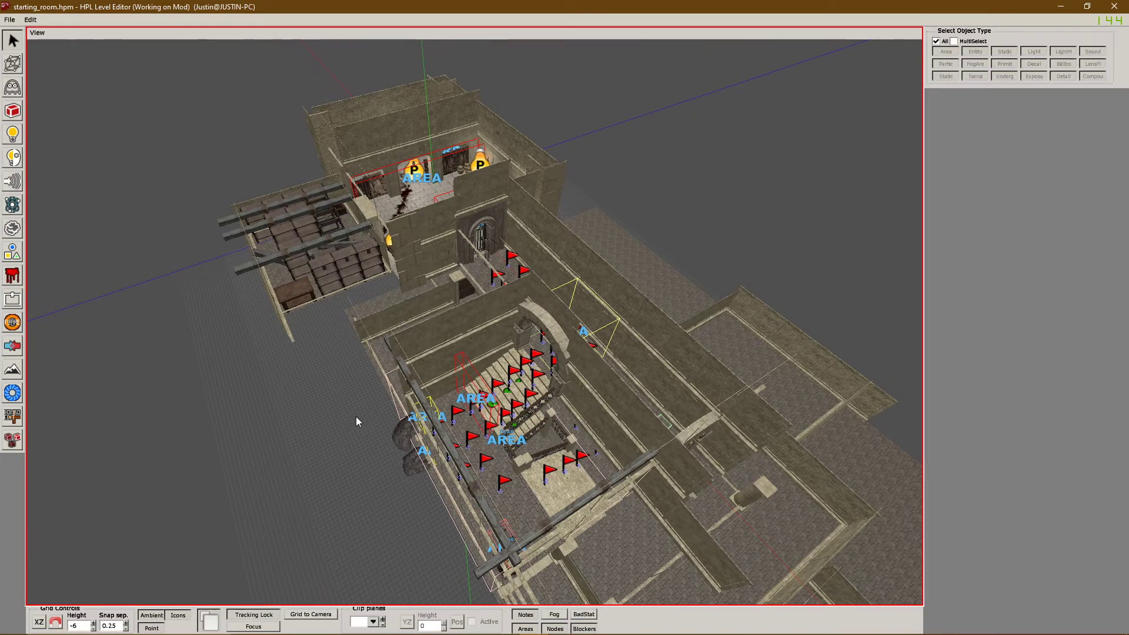
scroll(353, 420, down, 1)
scroll(354, 421, up, 2)
scroll(404, 375, down, 2)
scroll(311, 403, up, 2)
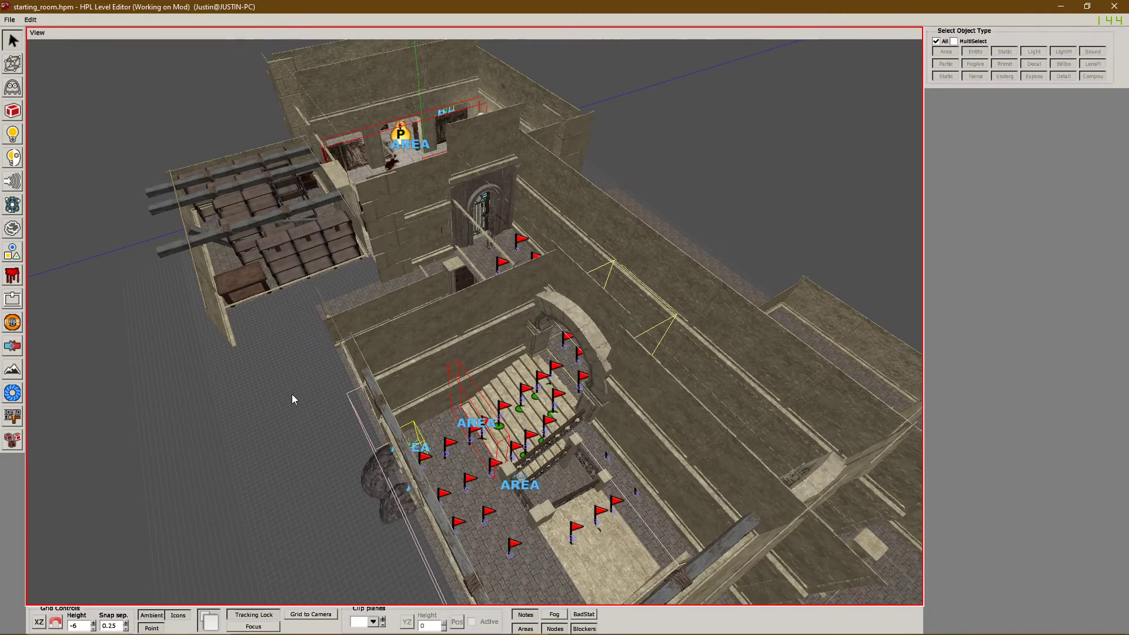
- Examine the lower-floor walls, columns and corridor beside the bottom of the staircase
middle_drag(232, 352, 432, 379)
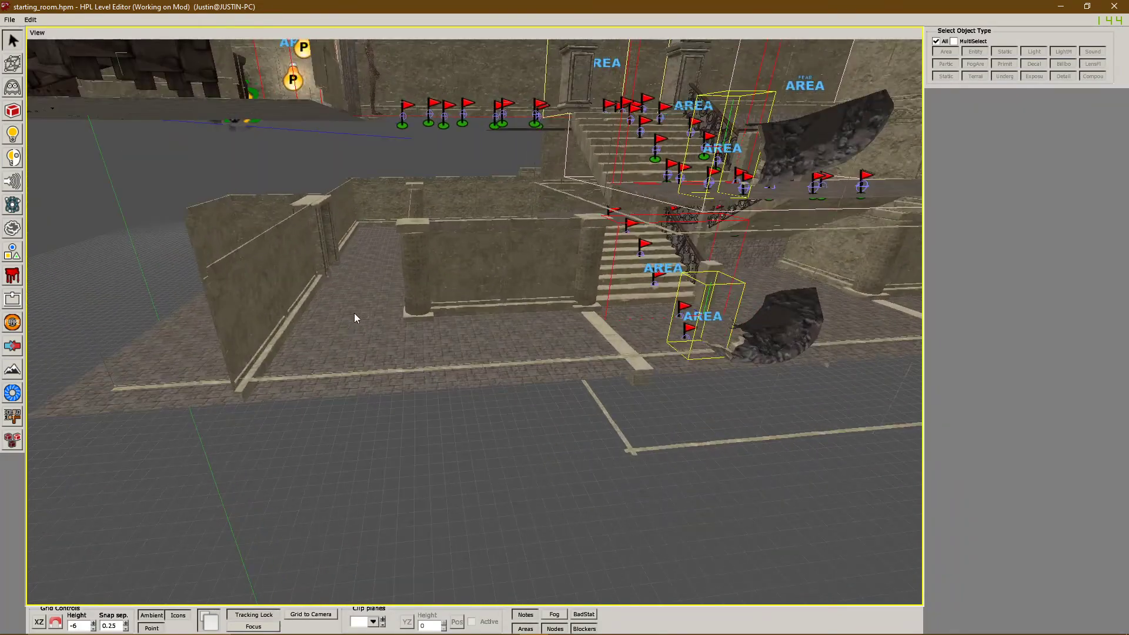
middle_drag(344, 320, 464, 327)
scroll(453, 317, up, 1)
scroll(453, 316, down, 3)
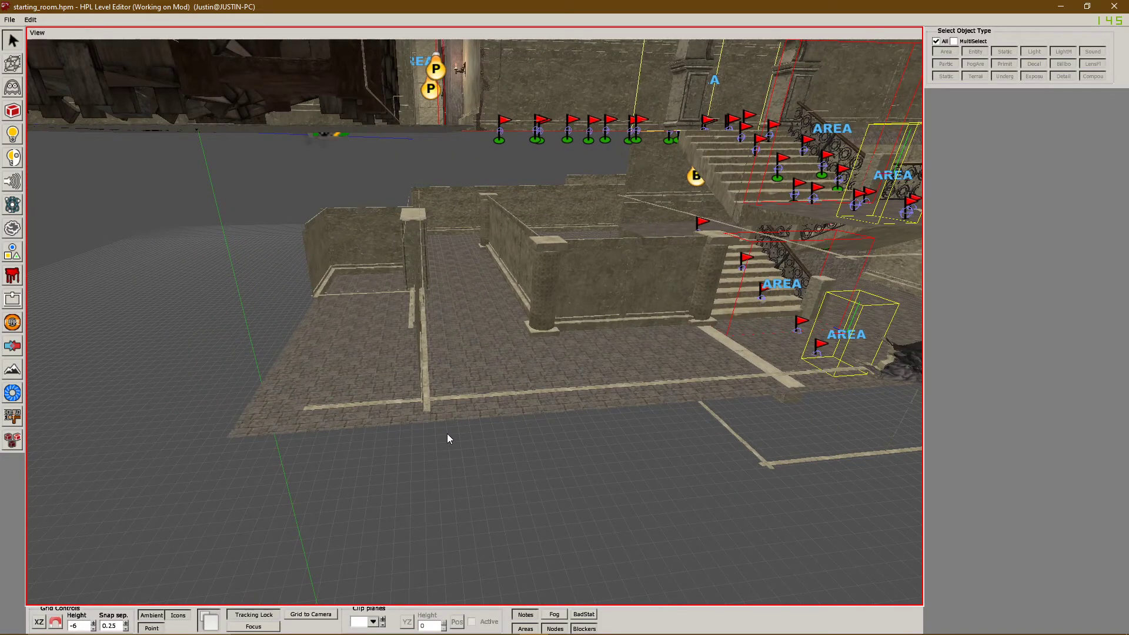
scroll(435, 405, down, 3)
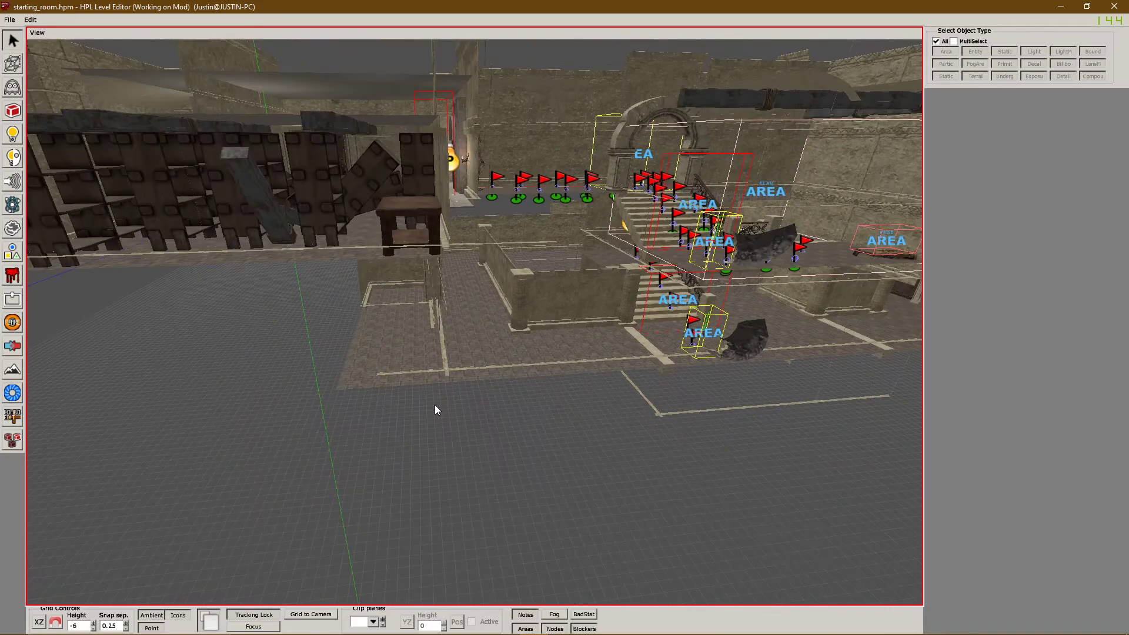
scroll(449, 397, down, 1)
middle_drag(448, 398, 461, 378)
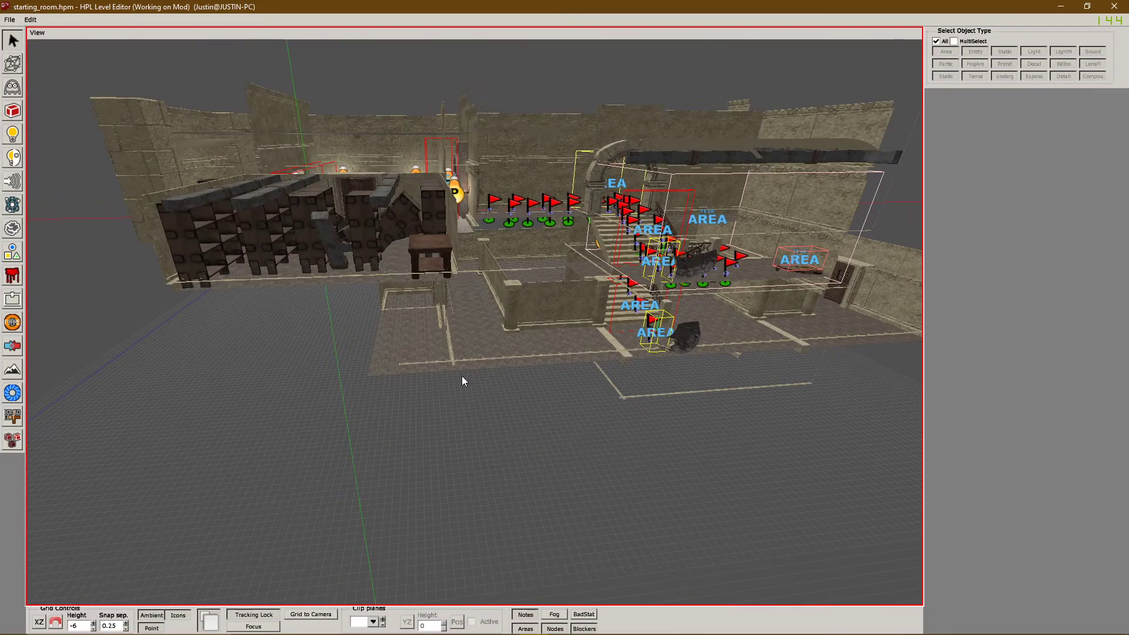
scroll(513, 305, up, 3)
middle_drag(513, 304, 405, 361)
middle_drag(536, 383, 590, 385)
scroll(590, 385, up, 3)
middle_drag(389, 386, 456, 356)
middle_drag(639, 359, 511, 322)
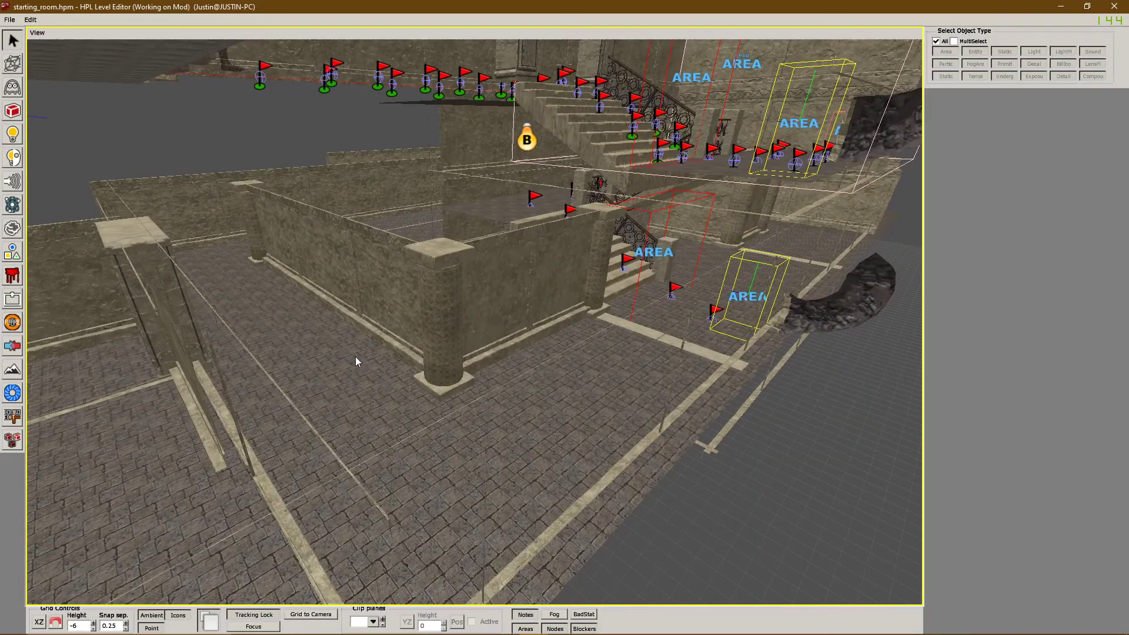
middle_drag(309, 345, 311, 395)
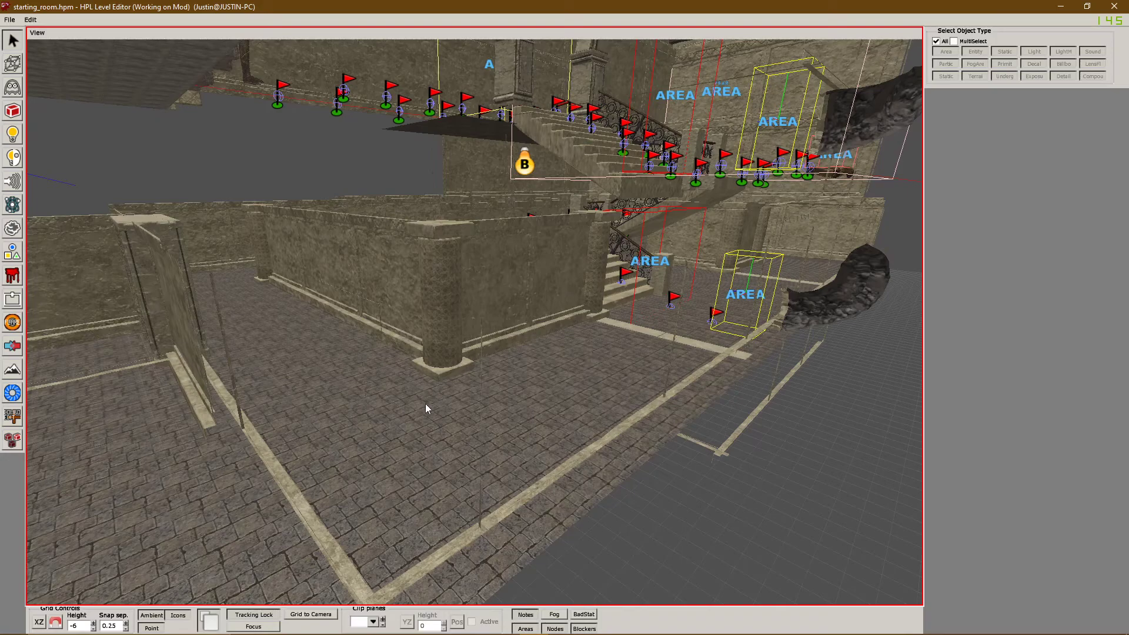
middle_drag(527, 386, 477, 389)
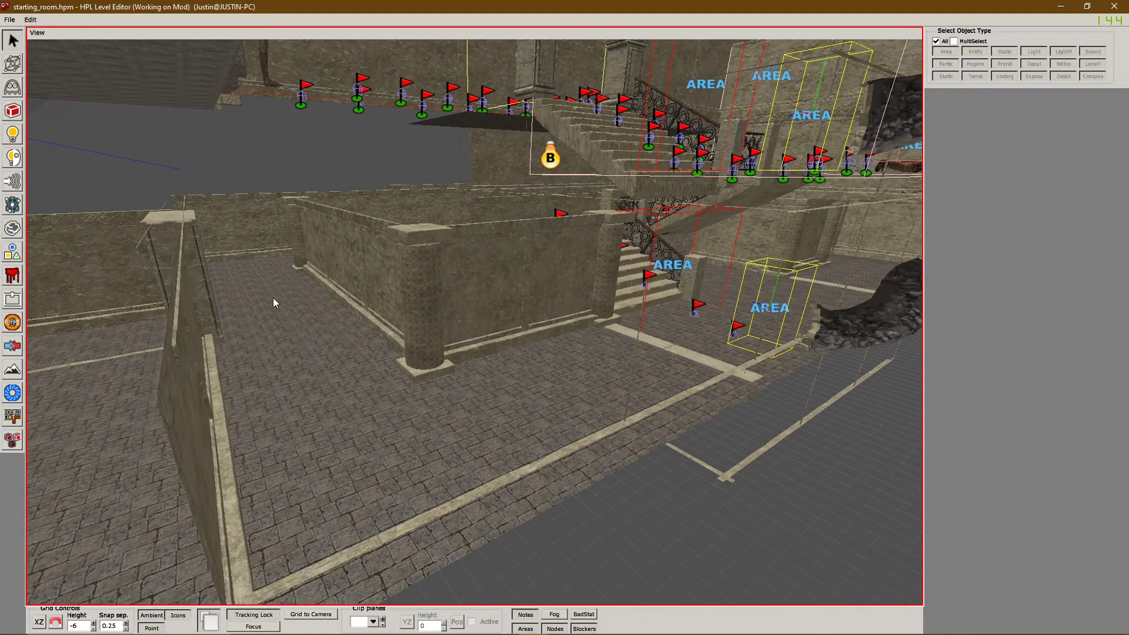
middle_drag(291, 360, 415, 364)
- Examine the lower floor in relation to the staircase hall and its ceiling beams
drag(415, 365, 749, 401)
click(749, 400)
middle_drag(689, 398, 526, 429)
middle_drag(302, 386, 499, 343)
middle_drag(237, 262, 527, 401)
middle_drag(404, 321, 357, 337)
middle_drag(393, 397, 326, 321)
click(437, 459)
middle_drag(438, 459, 295, 337)
scroll(482, 340, up, 8)
scroll(446, 314, down, 5)
scroll(369, 347, up, 5)
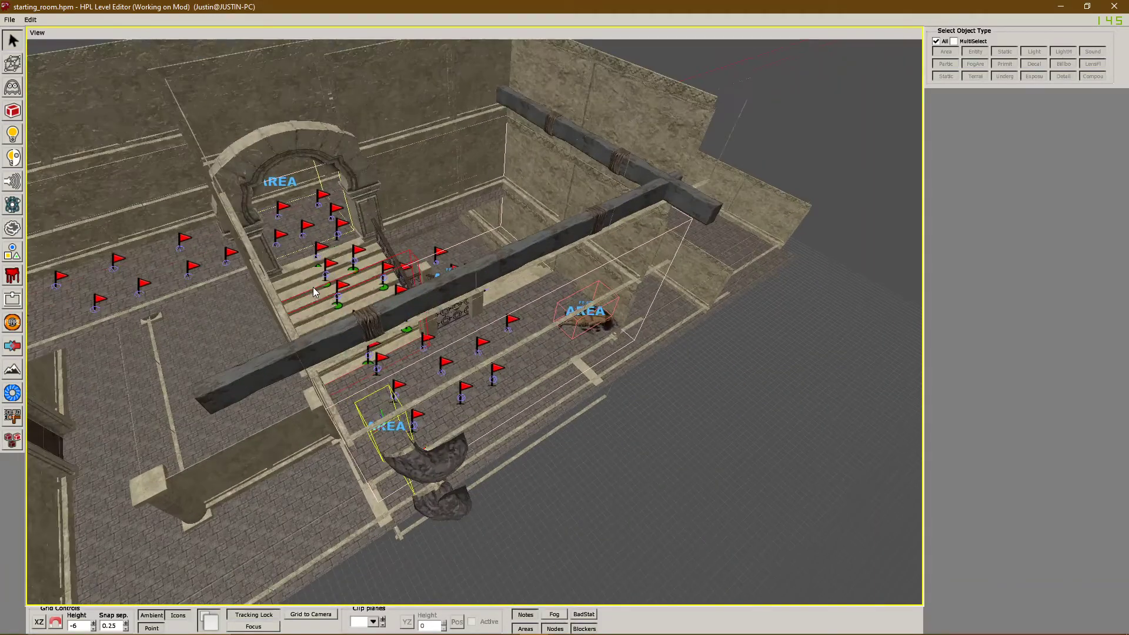
- Inspect the path nodes on the upper hallway and stairs, and both floors of the hall from outside
scroll(223, 335, up, 2)
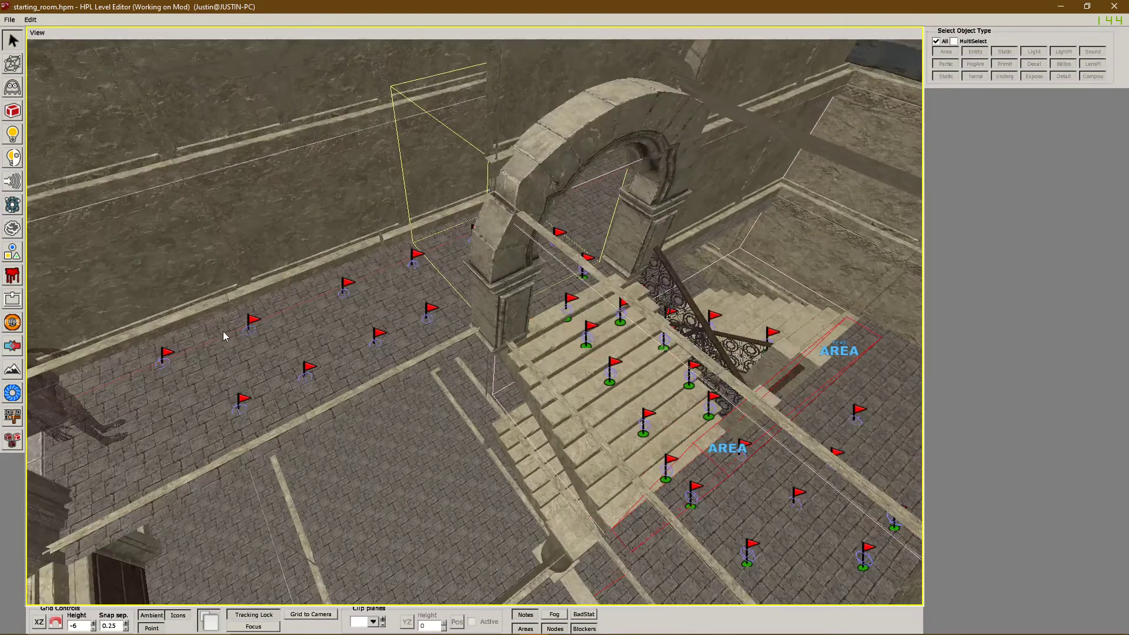
middle_drag(174, 349, 261, 346)
middle_drag(483, 317, 346, 339)
scroll(391, 322, down, 5)
middle_drag(409, 312, 376, 304)
scroll(470, 329, up, 4)
middle_drag(564, 353, 410, 478)
middle_drag(432, 338, 437, 272)
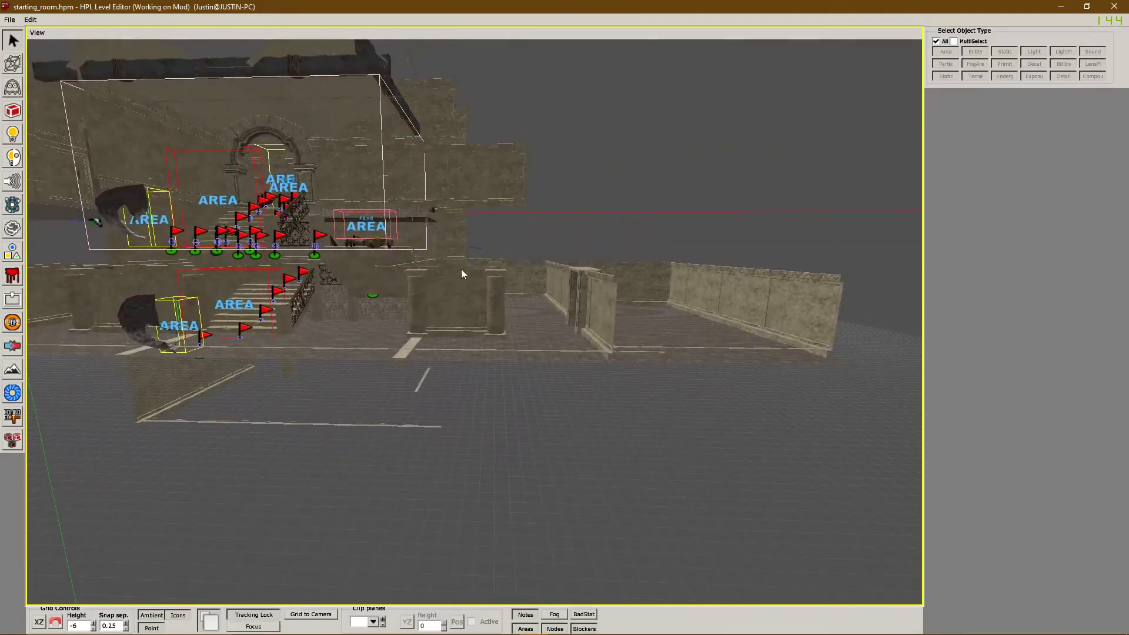
middle_drag(179, 284, 344, 371)
scroll(341, 365, up, 5)
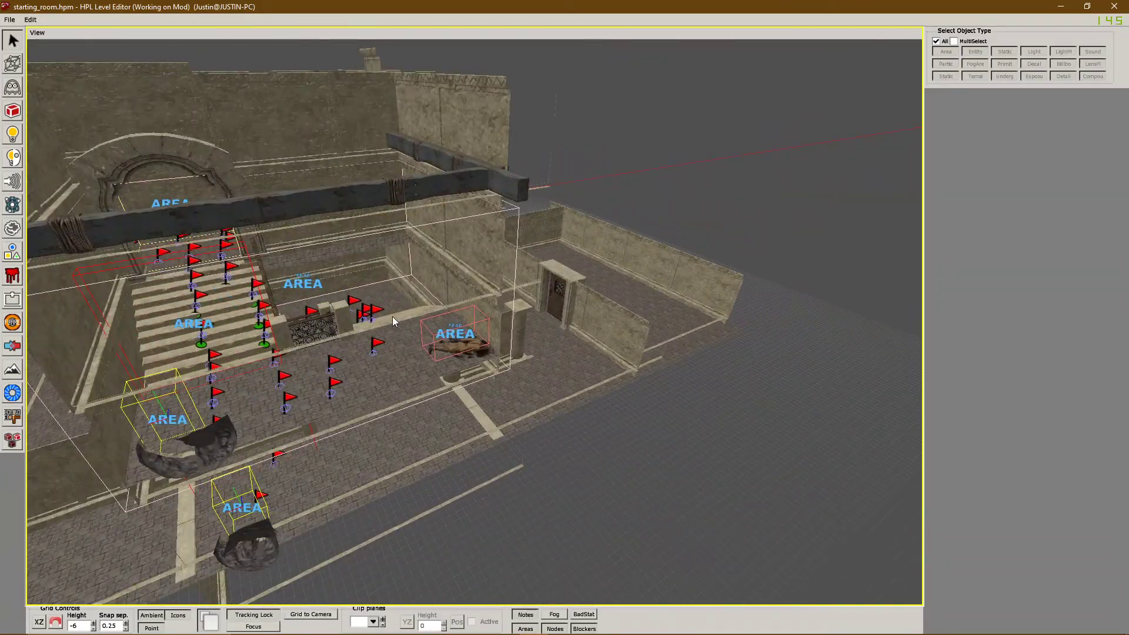
- Inspect the stair hall's area volumes, corpse and rubble pieces, and the lower corridors on either side
middle_drag(393, 317, 344, 317)
scroll(506, 369, up, 4)
middle_drag(507, 368, 551, 393)
middle_drag(416, 352, 539, 341)
middle_drag(499, 380, 612, 303)
middle_drag(279, 362, 380, 381)
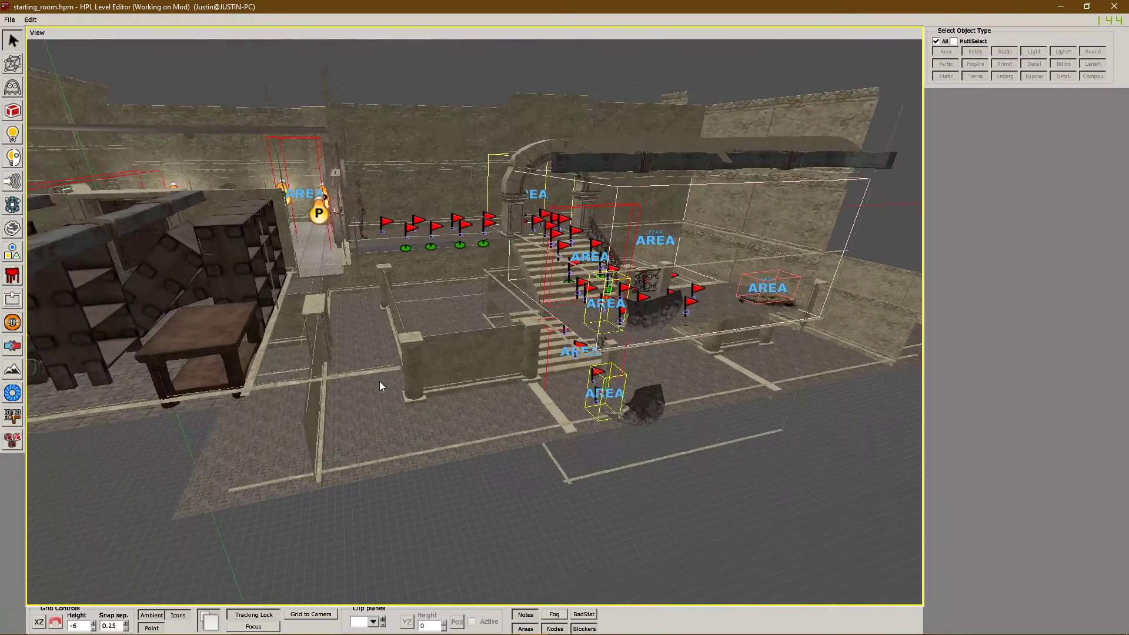
scroll(441, 367, down, 4)
middle_drag(464, 358, 519, 348)
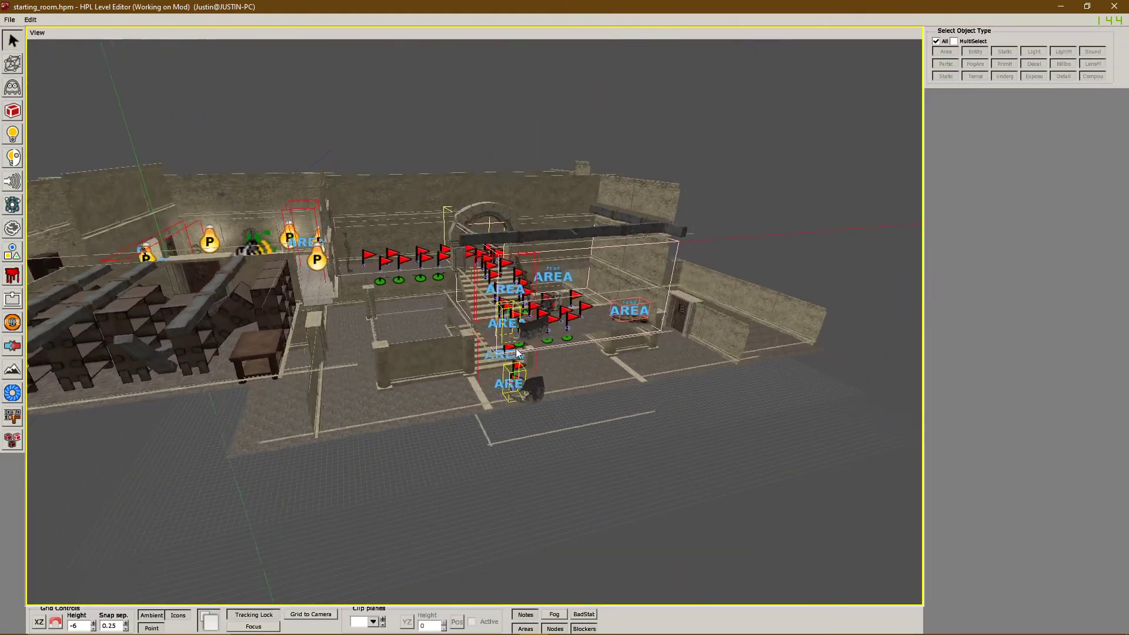
scroll(590, 387, up, 3)
scroll(507, 435, up, 4)
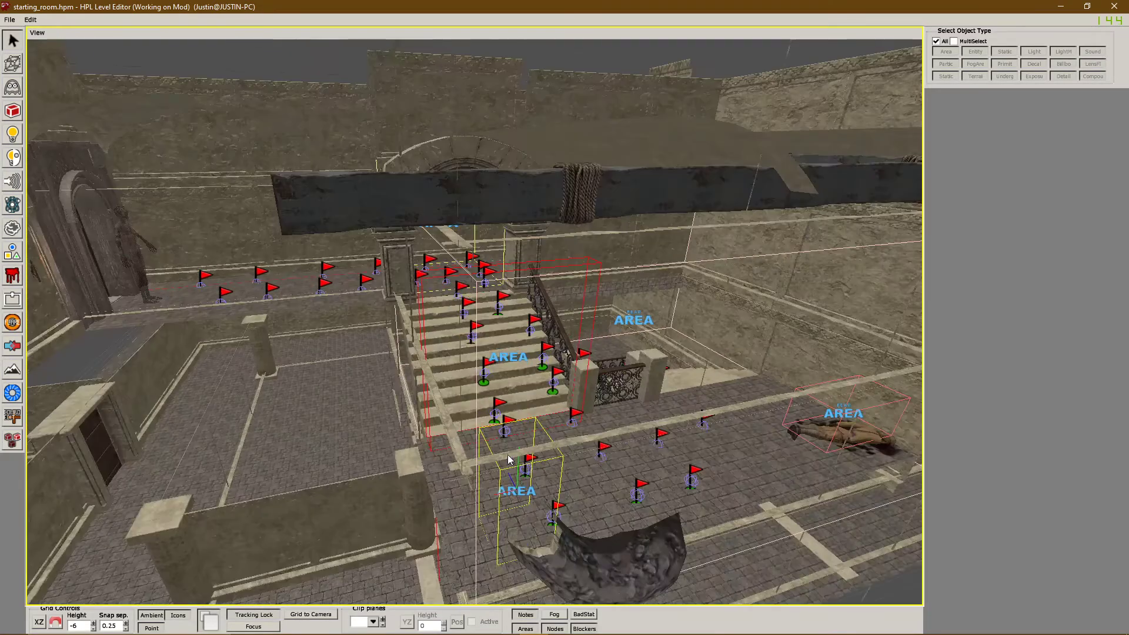
scroll(462, 493, down, 4)
middle_drag(462, 494, 614, 390)
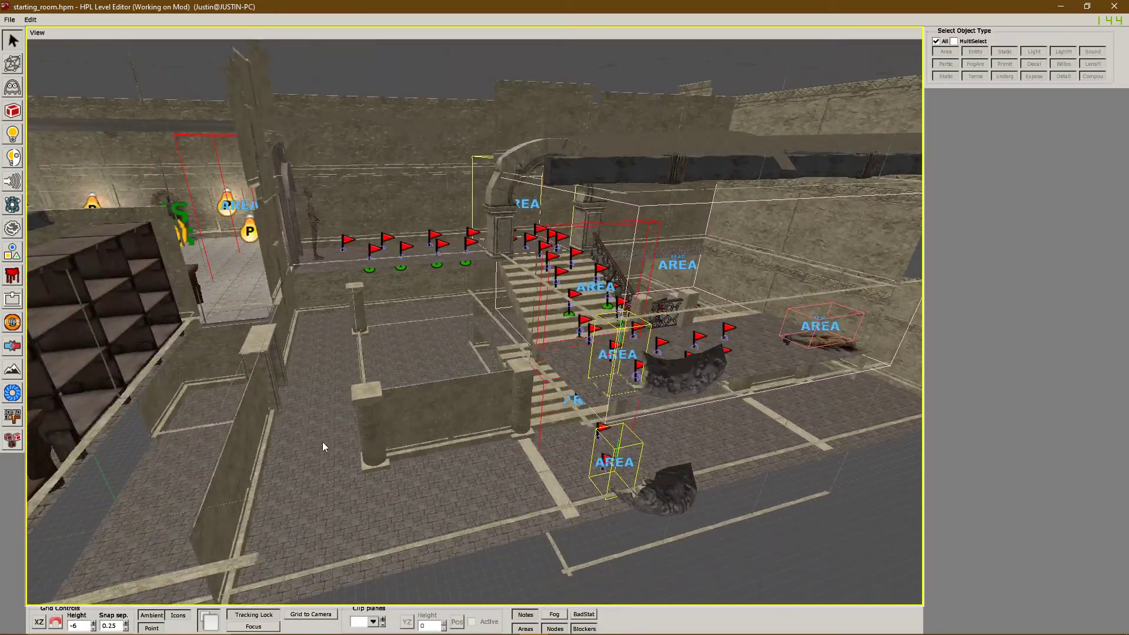
- Inspect the hallway behind the arch up to its wooden door, and the outer rooms around the stair hall
alt+drag(406, 368, 408, 341)
scroll(367, 205, down, 3)
alt+drag(569, 276, 576, 336)
scroll(567, 327, up, 2)
middle_drag(578, 340, 421, 329)
middle_drag(325, 324, 399, 343)
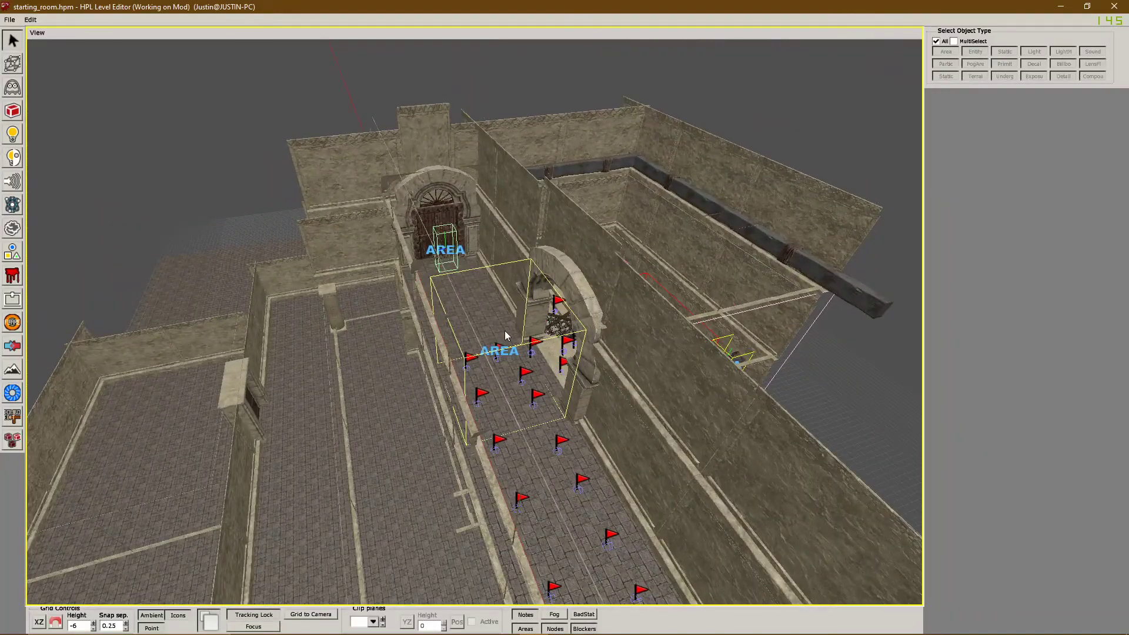
middle_drag(480, 375, 556, 438)
middle_drag(476, 431, 414, 314)
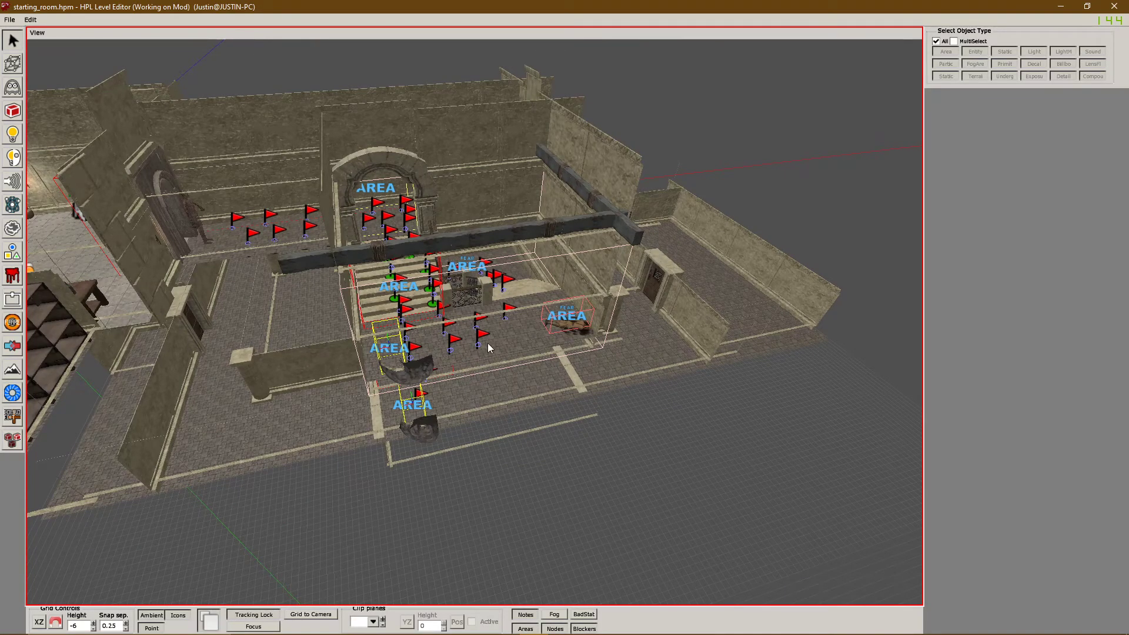
scroll(507, 433, down, 2)
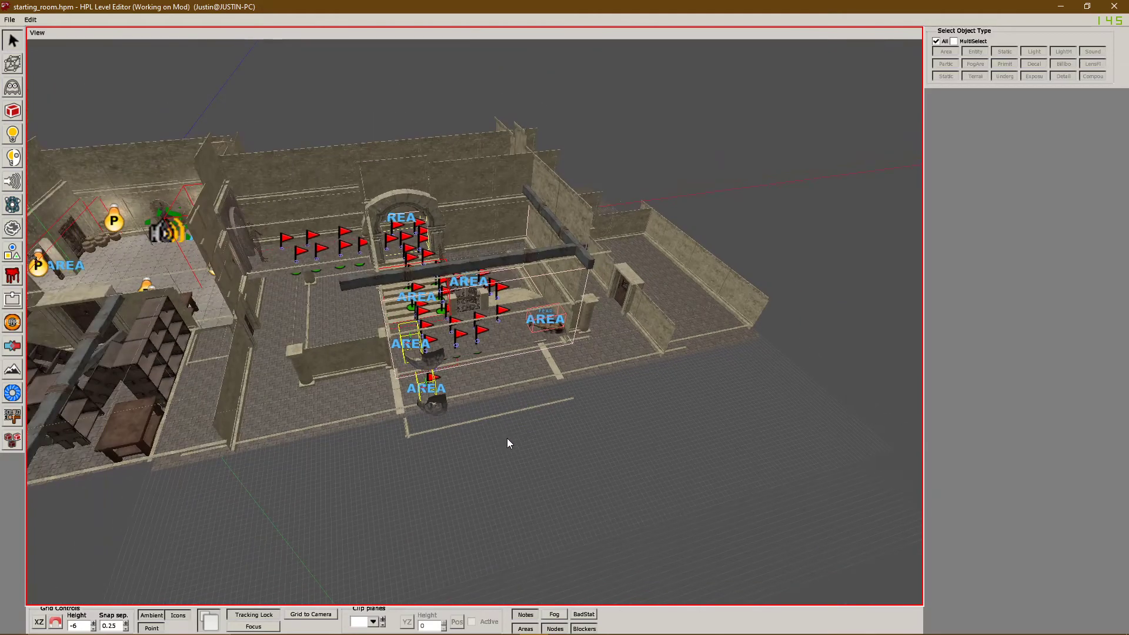
scroll(508, 445, down, 1)
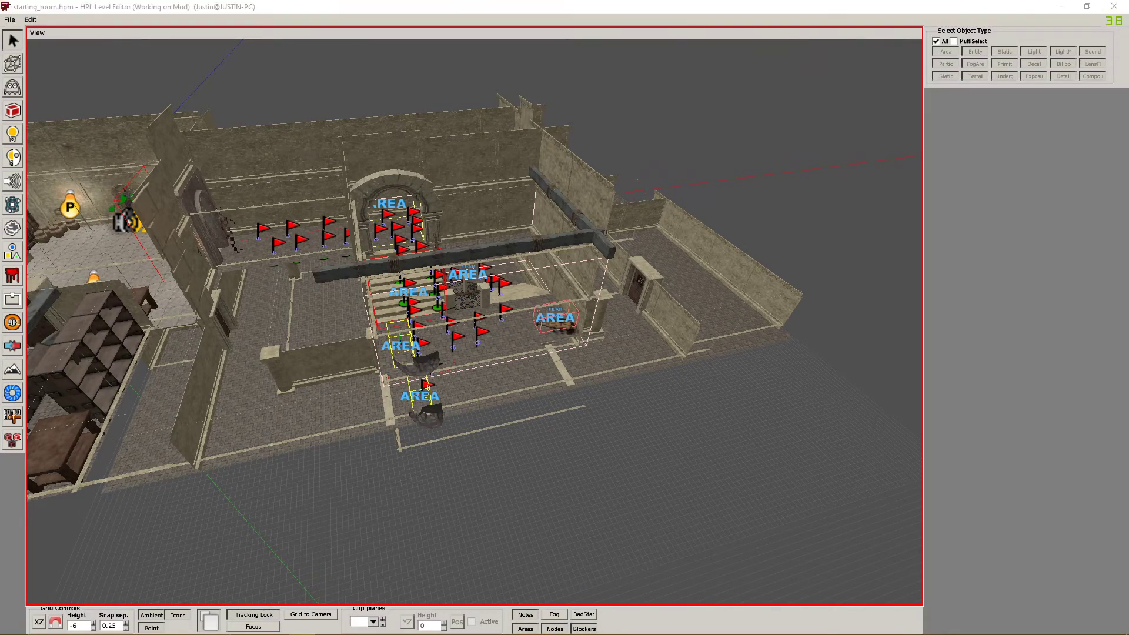
- Search the entities for "rubble" and place a tth_rubble_pile in the lower-floor corridor beside the round column
alt+drag(610, 337, 459, 359)
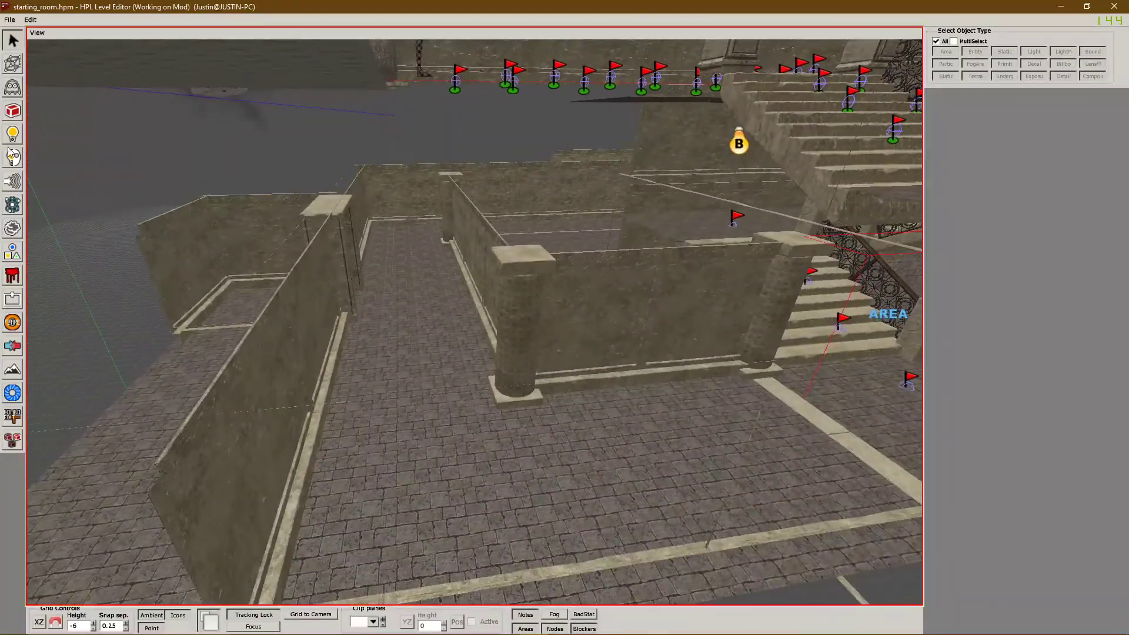
click(13, 87)
text(rubble)
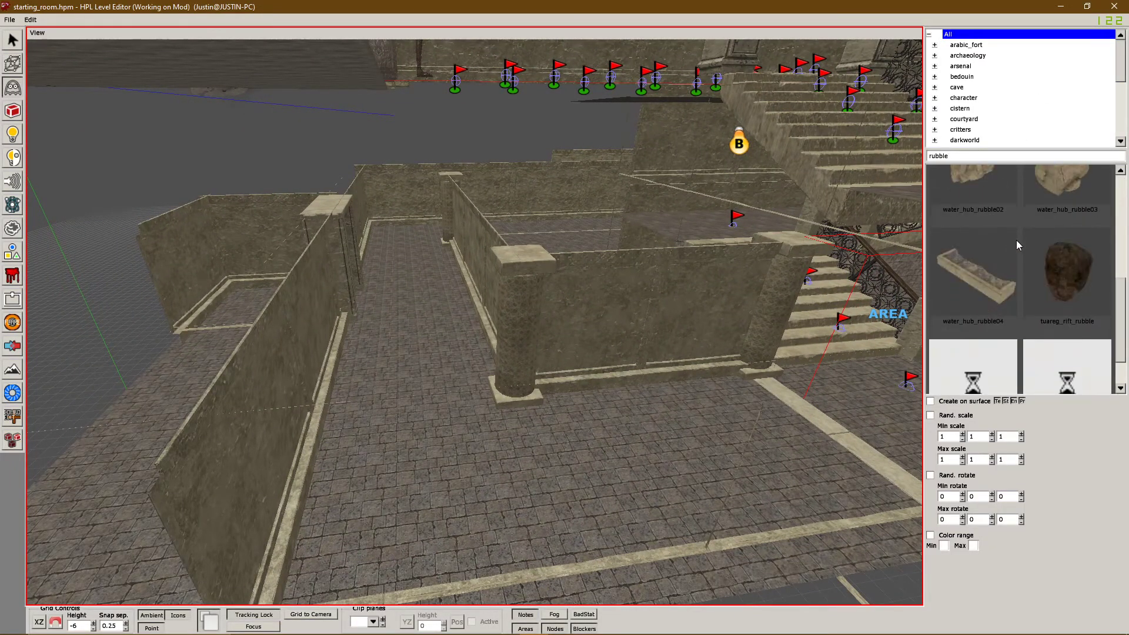
alt+drag(426, 412, 628, 372)
key(1)
click(415, 392)
scroll(432, 379, up, 5)
drag(568, 412, 580, 425)
- Duplicate the rubble pile and position the copy against the opposite corridor wall at about X 8.886, Y -6.495, Z 5.242
drag(632, 371, 468, 381)
drag(377, 456, 379, 405)
drag(377, 274, 376, 312)
drag(376, 452, 374, 487)
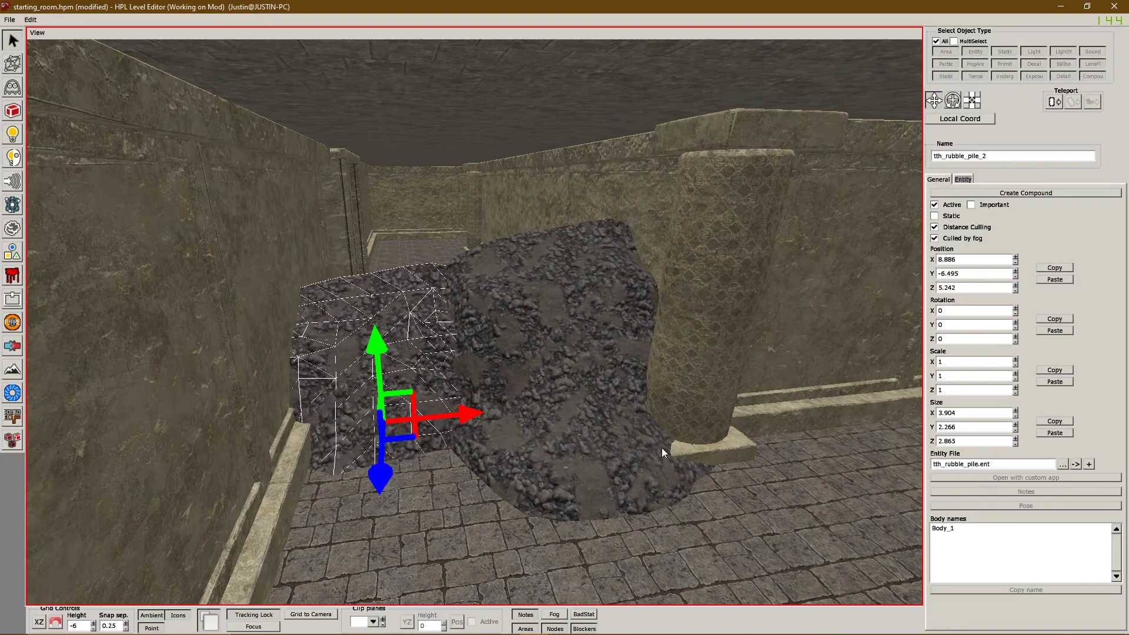
- Duplicate the wall-side rubble pile, raise the copy above it to about Y -4.99, and rotate it to about 335.672 on Z
drag(363, 361, 370, 448)
drag(378, 323, 372, 229)
key(w)
drag(442, 230, 463, 261)
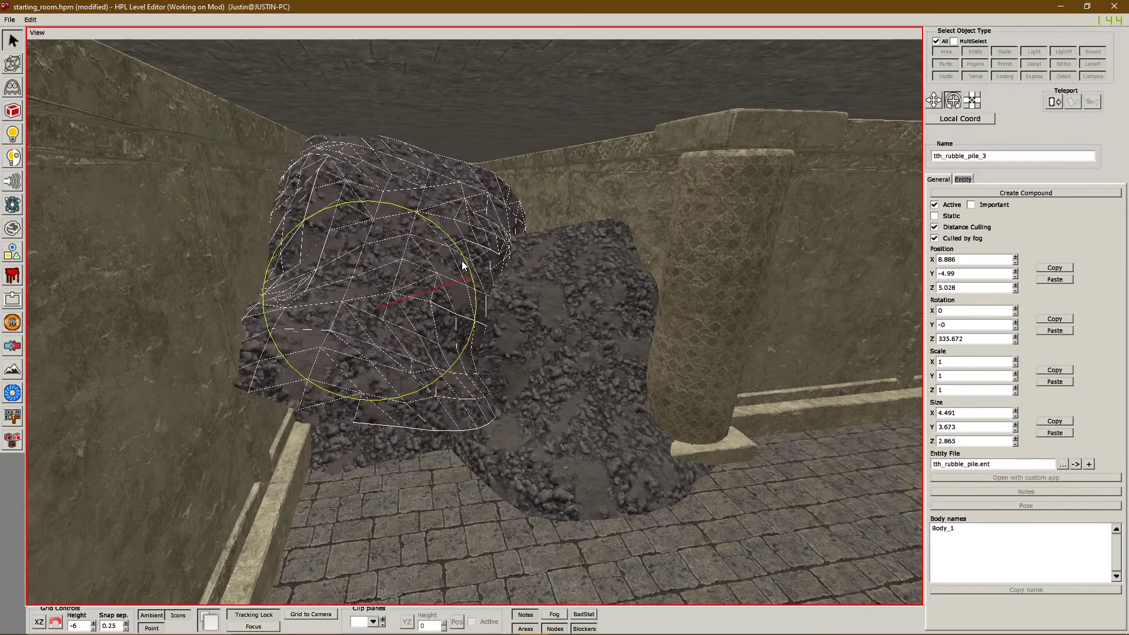
- Move the upper pile to about X 8.43, Z 2.991, and stack a duplicate of the column-side pile at about X 11.003, Y -4.881, Z 2.827
drag(443, 316, 349, 210)
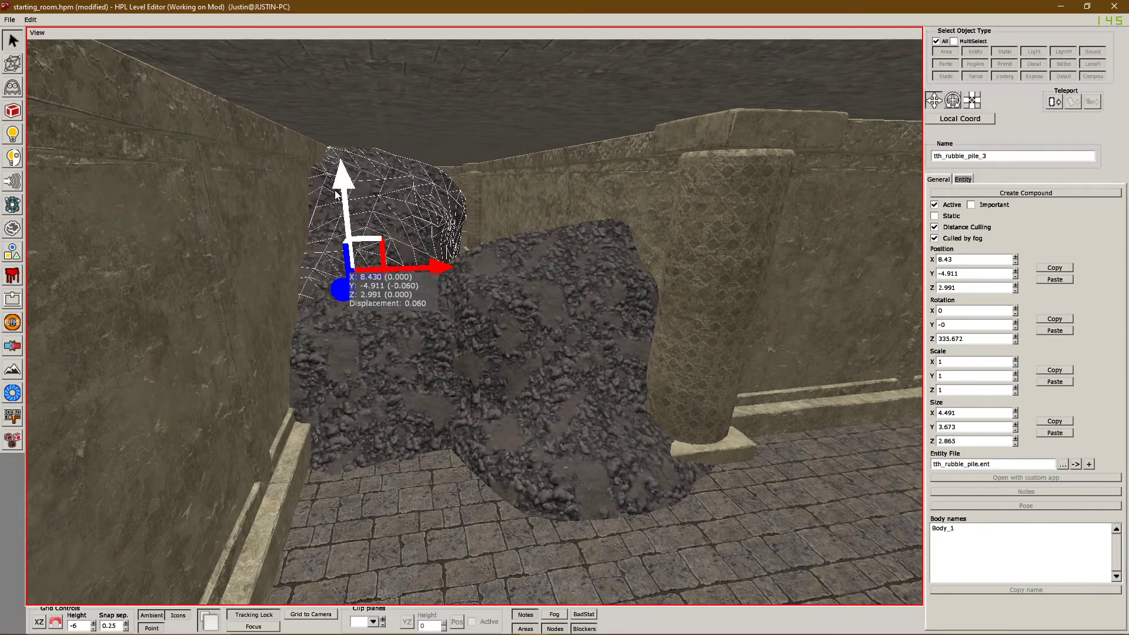
drag(587, 415, 635, 411)
drag(541, 332, 525, 297)
middle_drag(527, 321, 500, 253)
drag(566, 206, 555, 203)
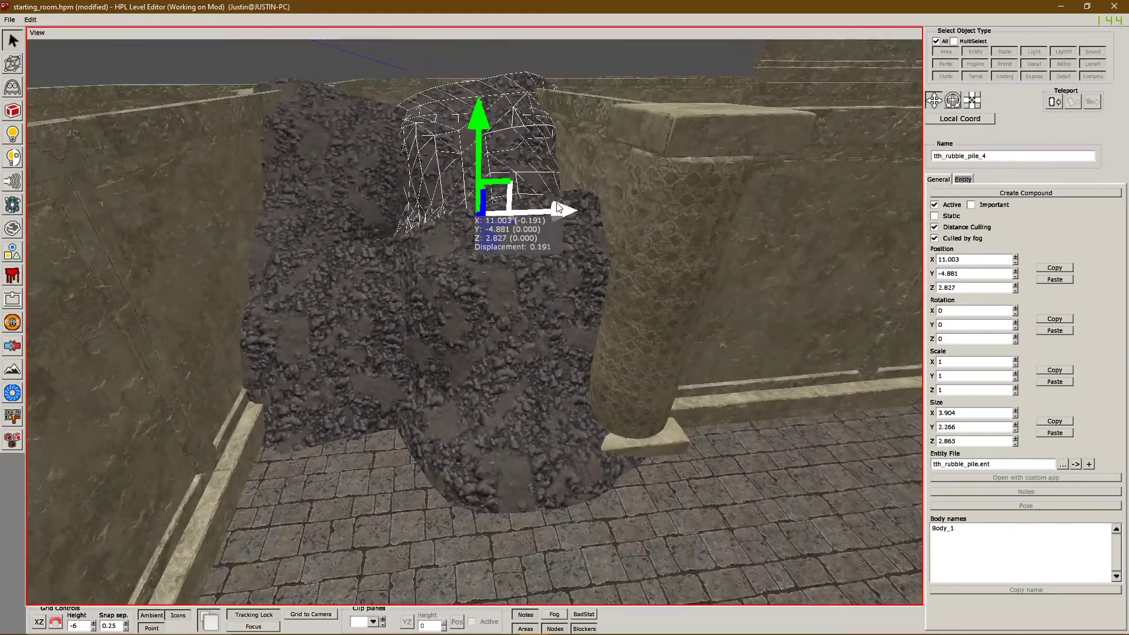
- Pick rubble_pile_02 from the ruins rubble static objects as the object to place
click(561, 365)
middle_drag(561, 365, 544, 332)
scroll(544, 332, up, 3)
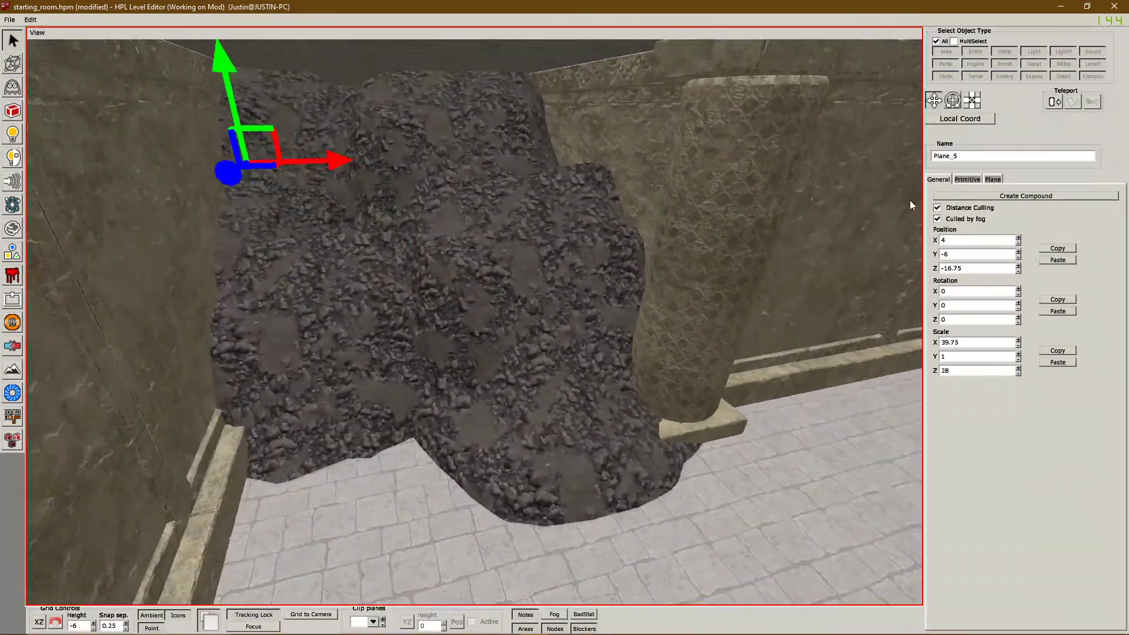
click(12, 111)
click(12, 111)
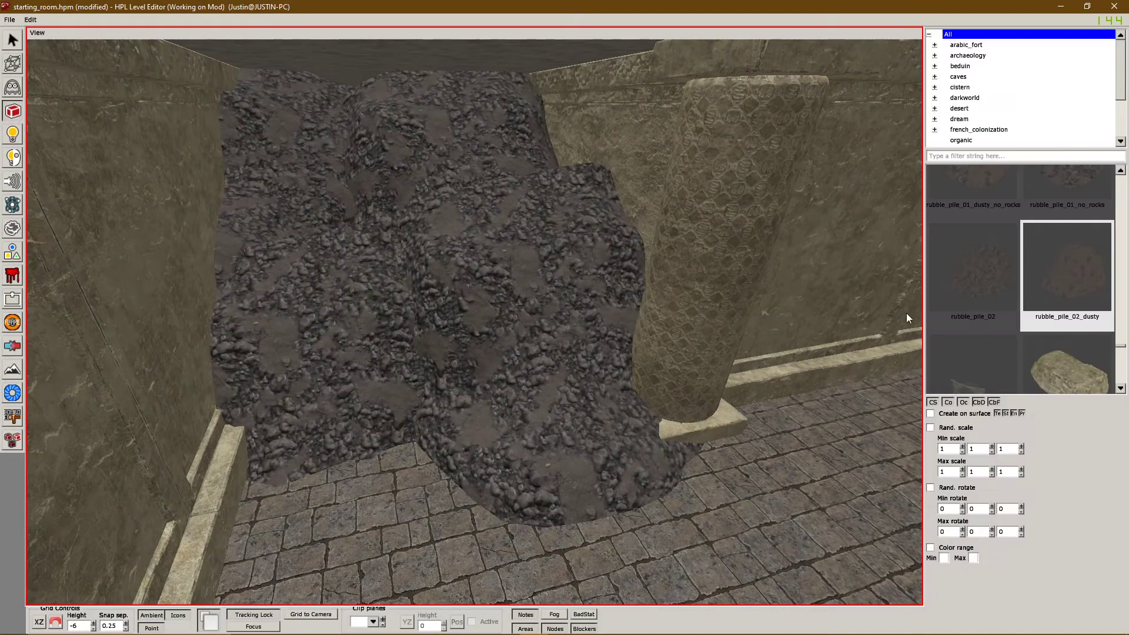
middle_drag(508, 392, 500, 371)
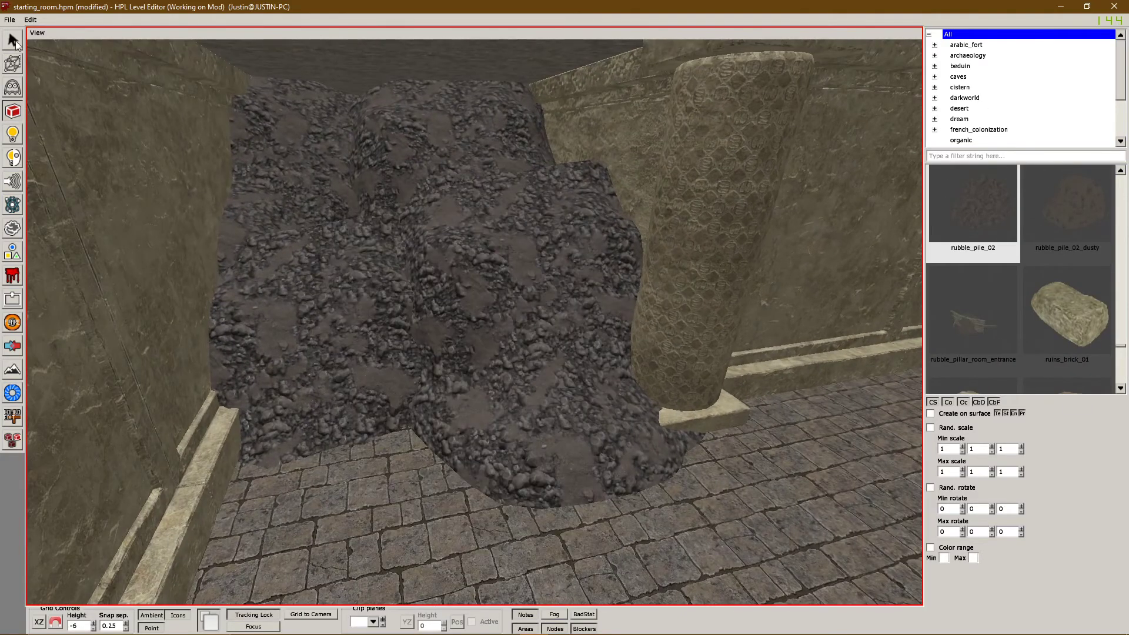
click(12, 40)
click(542, 367)
click(469, 100)
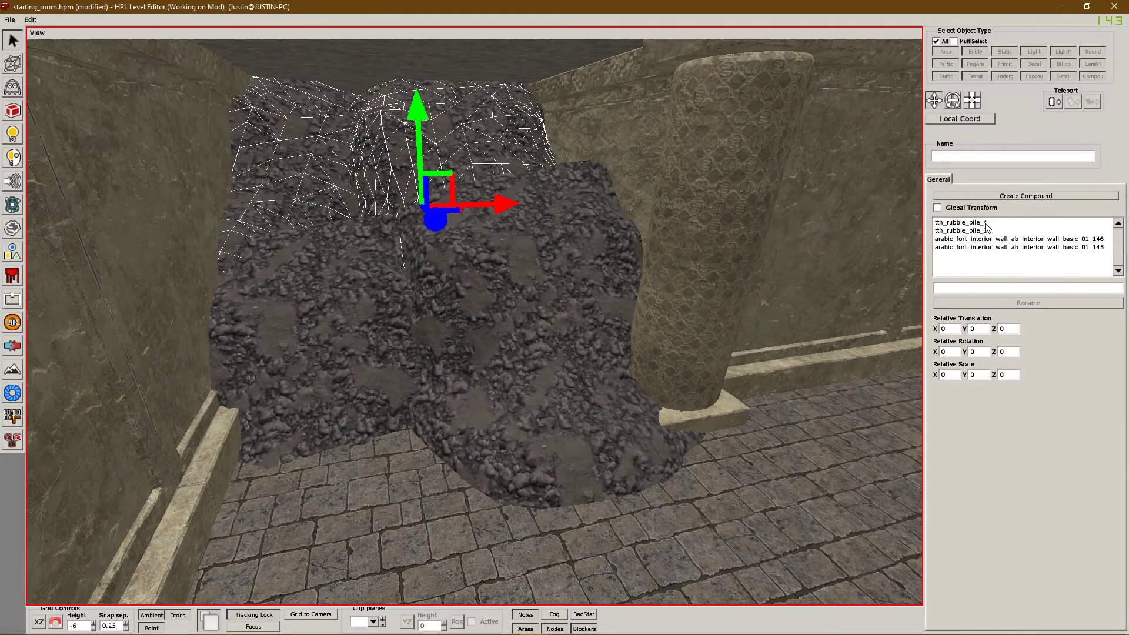
click(395, 536)
alt+drag(395, 537, 564, 500)
key(alt+Tab)
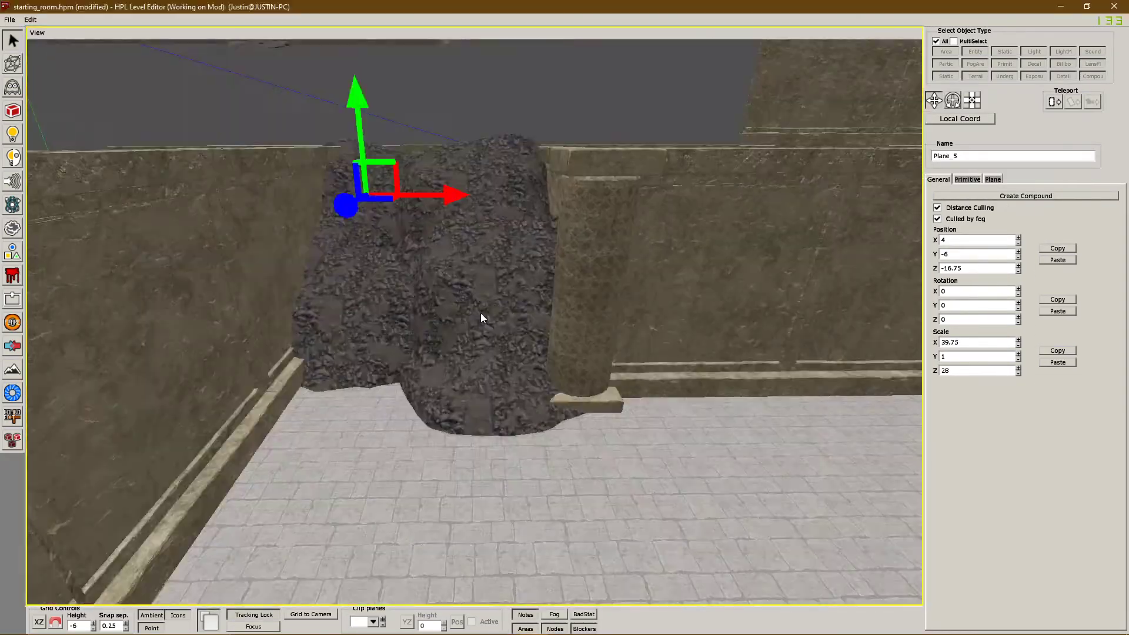
- Start a new plane primitive and choose its material from the static_objects arabic_fort interior folder
mouse_move(481, 312)
alt+mouse_down()
mouse_move(541, 353)
mouse_move(417, 355)
mouse_move(467, 327)
alt+mouse_up()
middle_drag(468, 331, 138, 222)
click(13, 274)
click(13, 254)
middle_drag(676, 529, 887, 332)
key(1)
click(494, 341)
click(491, 461)
click(13, 254)
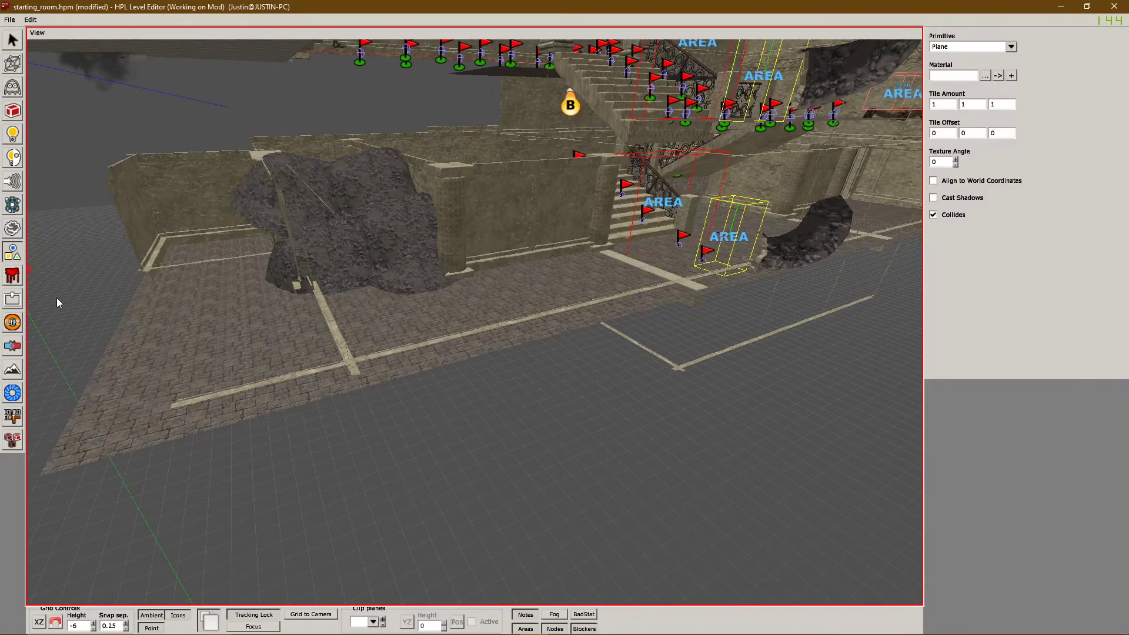
click(985, 76)
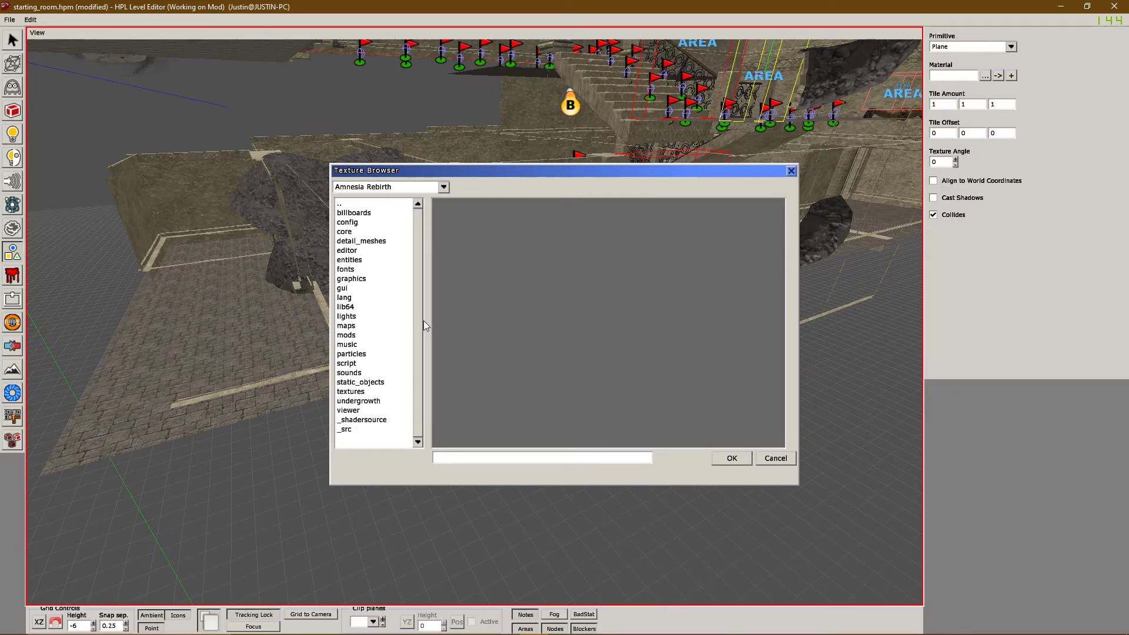
double_click(356, 383)
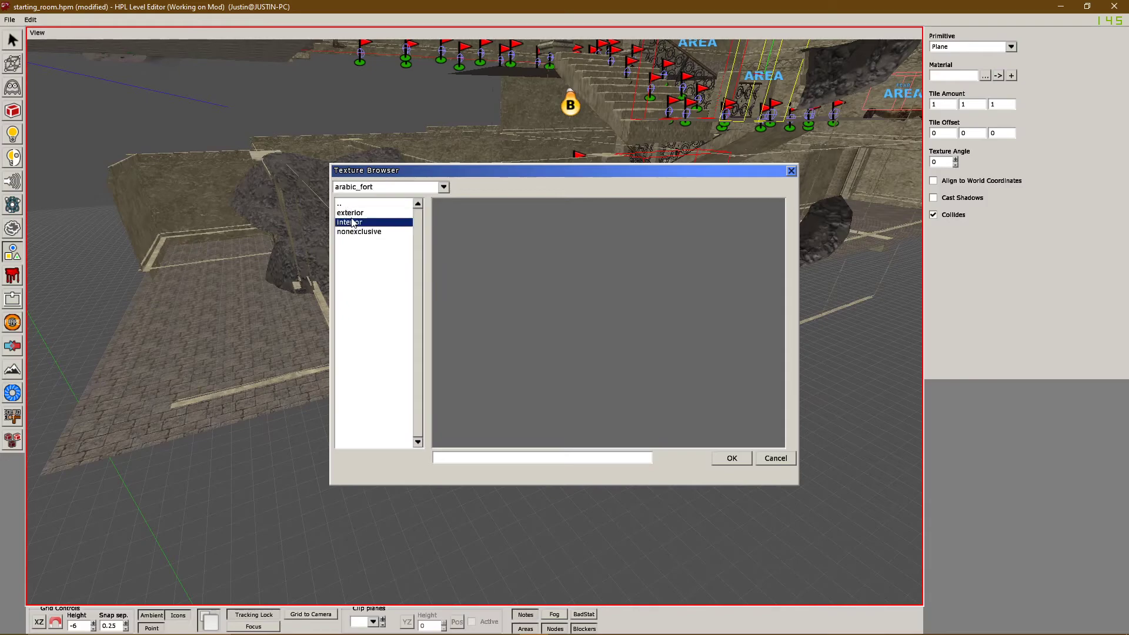
double_click(351, 222)
double_click(542, 434)
drag(817, 482, 818, 483)
alt+drag(705, 447, 377, 435)
key(ctrl+z)
- Draw a plane about 4.25 by 5.25 behind the rubble at X 8, Y -6, Z 5.75, and rotate it upright to 270 on X
drag(339, 334, 512, 440)
click(601, 499)
drag(333, 354, 353, 376)
alt+drag(353, 376, 471, 446)
key(q)
alt+drag(471, 447, 499, 426)
drag(500, 426, 661, 394)
click(576, 400)
key(e)
alt+drag(662, 394, 456, 339)
click(669, 404)
- Place rubble_pile_02 on the corridor floor near the wooden door, rotated to 180 on Y
middle_drag(457, 344, 33, 202)
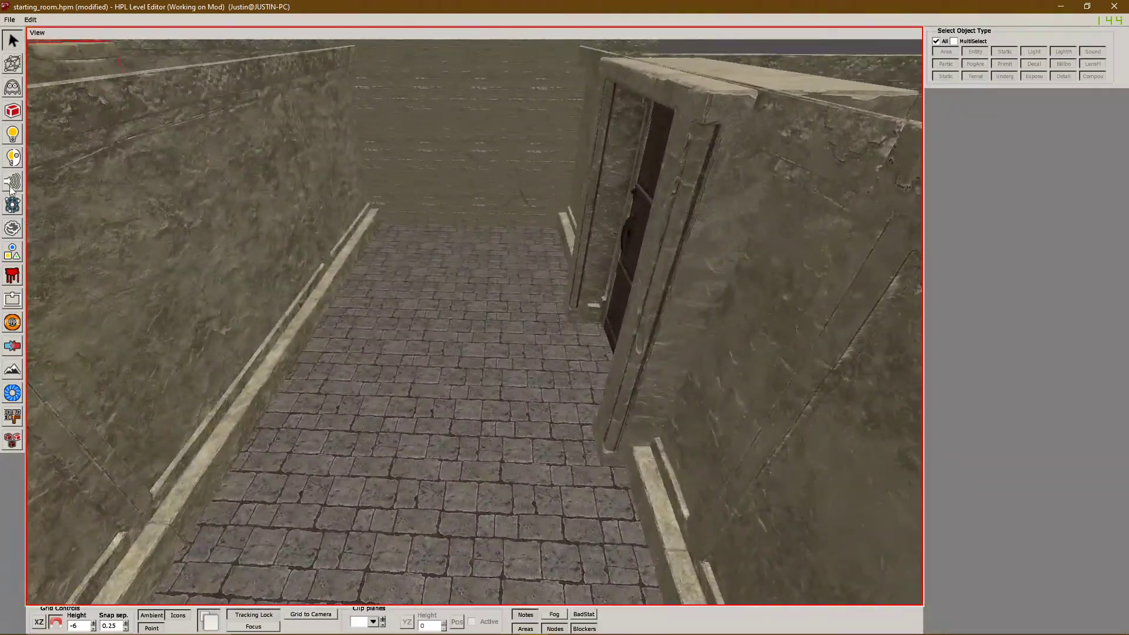
click(12, 110)
click(616, 322)
middle_drag(654, 496, 554, 386)
drag(554, 386, 574, 379)
key(w)
drag(450, 312, 273, 321)
middle_drag(273, 320, 524, 363)
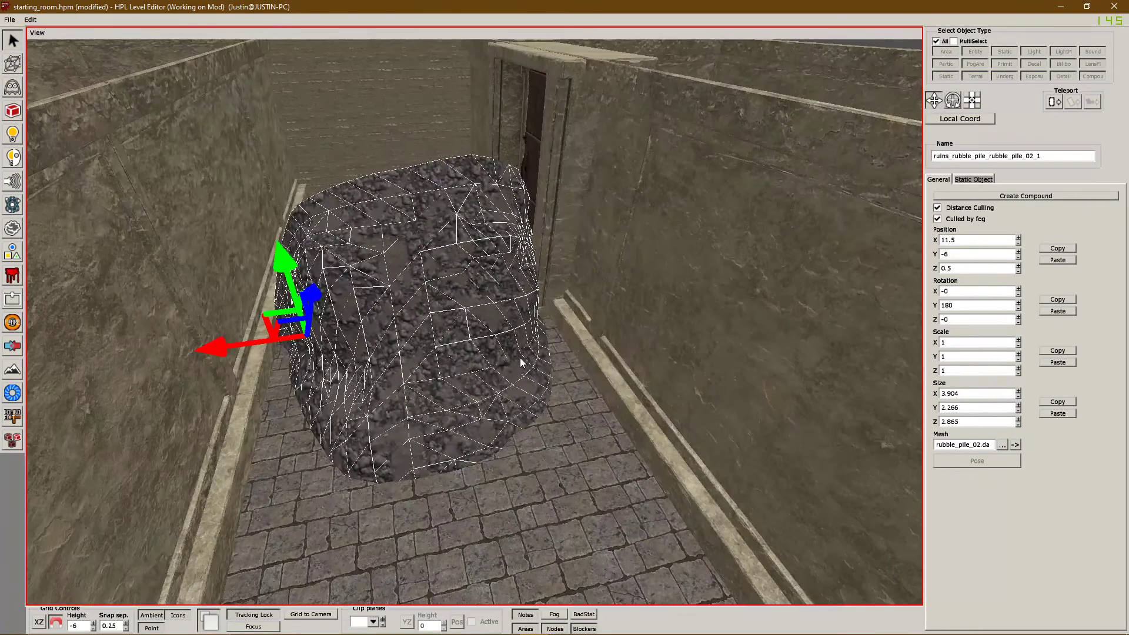
- Move the new rubble pile along the corridor until it sits against the wooden door's far side
middle_drag(66, 178, 397, 228)
drag(403, 226, 506, 161)
middle_drag(506, 162, 256, 201)
drag(253, 202, 294, 200)
middle_drag(294, 199, 265, 168)
mouse_move(259, 164)
mouse_down()
mouse_move(262, 179)
mouse_move(260, 167)
mouse_up()
middle_drag(260, 167, 288, 226)
drag(207, 250, 217, 269)
drag(187, 353, 190, 351)
middle_drag(190, 352, 488, 259)
- Look at the SwingDoor settings of the wooden door beside the rubble
click(497, 194)
middle_drag(496, 194, 590, 314)
click(963, 179)
click(960, 242)
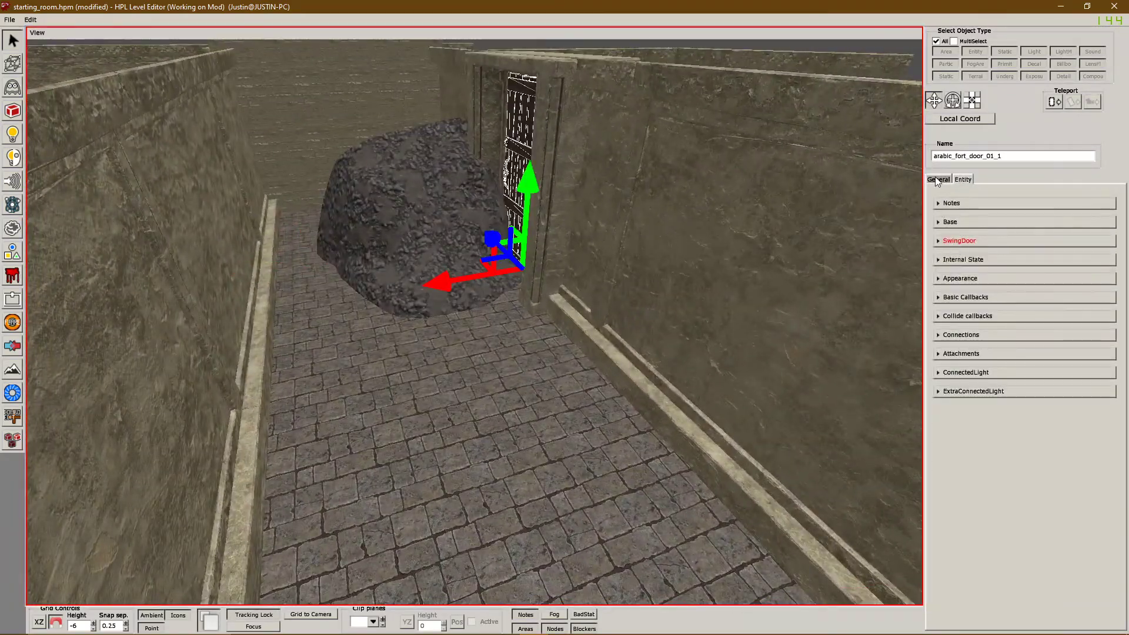
click(939, 180)
- Duplicate the door-side rubble pile to fill the gap by the opposite wall and the space above it
middle_drag(588, 252, 482, 276)
click(483, 276)
drag(220, 243, 212, 237)
middle_drag(311, 215, 493, 289)
click(493, 290)
drag(412, 222, 419, 195)
- Tilt the upper rubble copy to about 23.009 on X and fit it above the door-side pile
click(953, 100)
key(w)
middle_drag(384, 250, 271, 238)
drag(270, 238, 249, 235)
middle_drag(249, 235, 415, 207)
mouse_move(418, 204)
mouse_down()
mouse_move(418, 189)
mouse_move(418, 213)
mouse_up()
middle_drag(418, 212, 423, 221)
- Duplicate the tilted upper pile and position the copy by the opposite wall at about X 12.482, Y -4.686, Z 4.43
key(ctrl+d)
drag(340, 224, 203, 244)
drag(292, 215, 318, 185)
drag(273, 133, 272, 123)
click(405, 447)
middle_drag(406, 455, 404, 226)
click(403, 221)
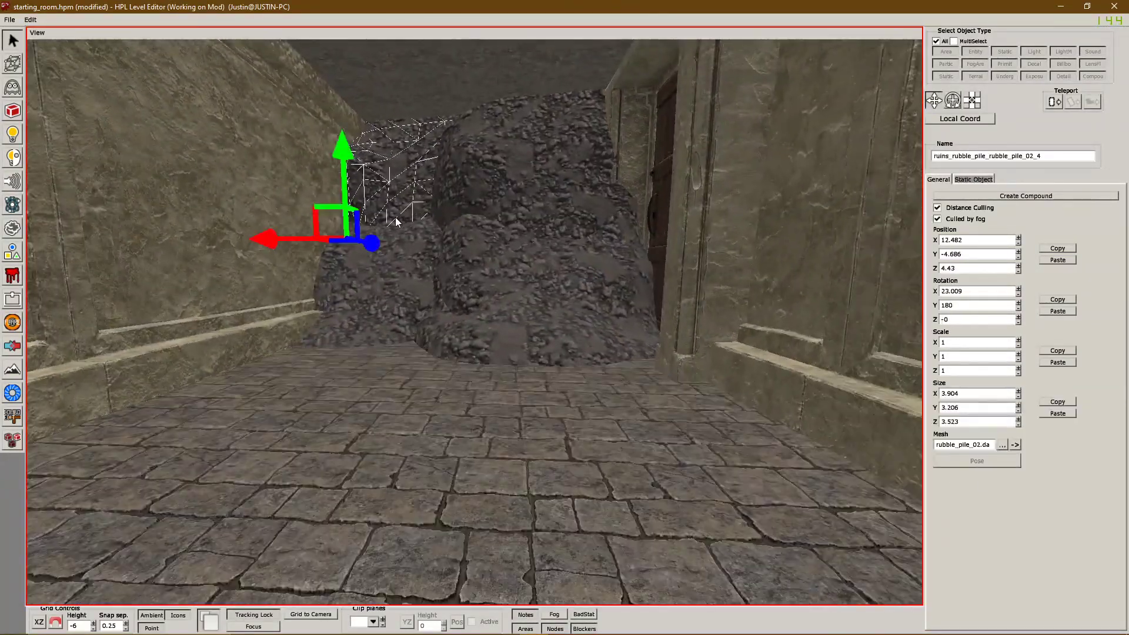
drag(295, 209, 295, 205)
- Duplicate the upright wall plane behind the rubble and move the copy to about Z 2.285
click(460, 453)
middle_drag(460, 454, 369, 179)
click(412, 94)
middle_drag(412, 95, 595, 322)
click(568, 207)
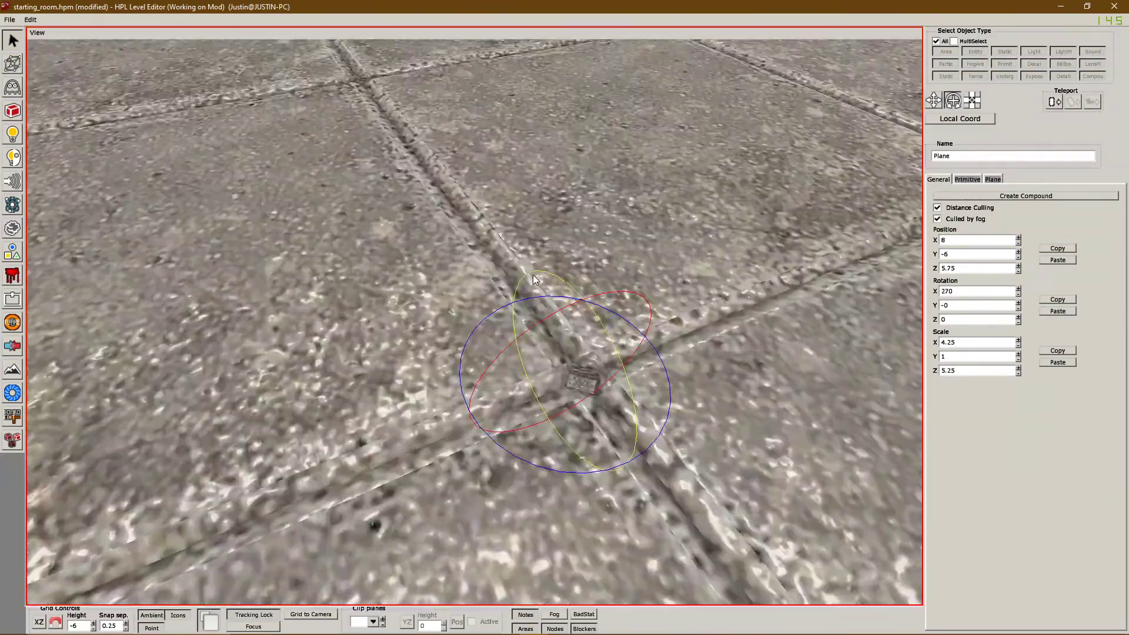
scroll(595, 323, down, 5)
key(q)
drag(641, 370, 505, 413)
middle_drag(505, 413, 983, 95)
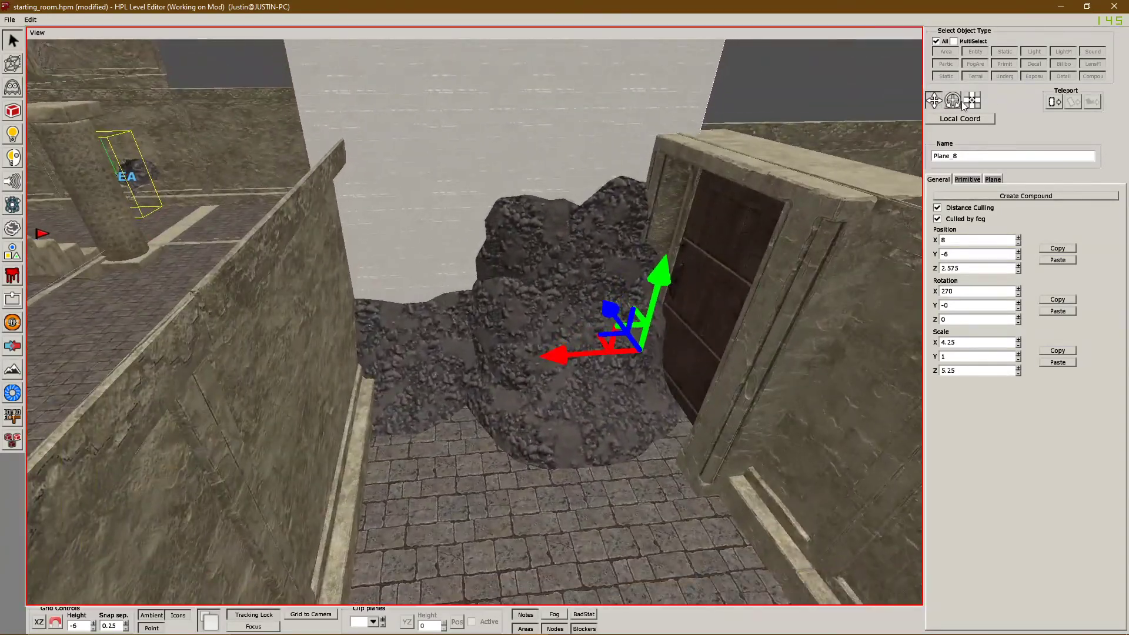
drag(610, 310, 613, 325)
- Rotate the copied wall plane to 180 on Y so it faces the other way, and adjust its position behind the rubble
middle_drag(844, 151, 565, 433)
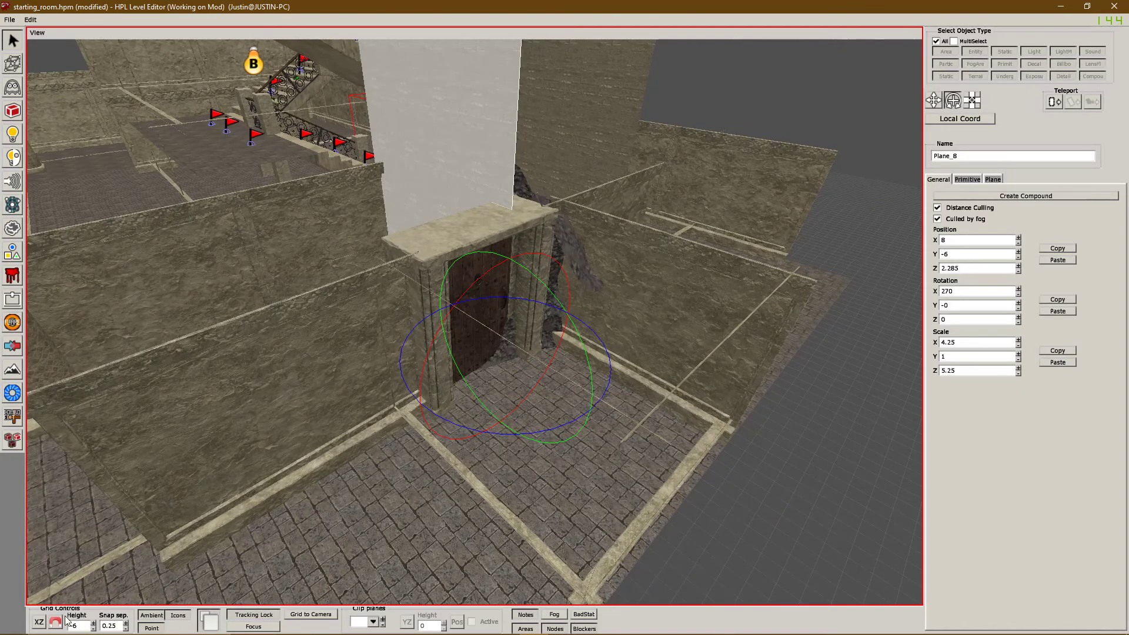
drag(492, 435, 517, 440)
middle_drag(518, 440, 684, 399)
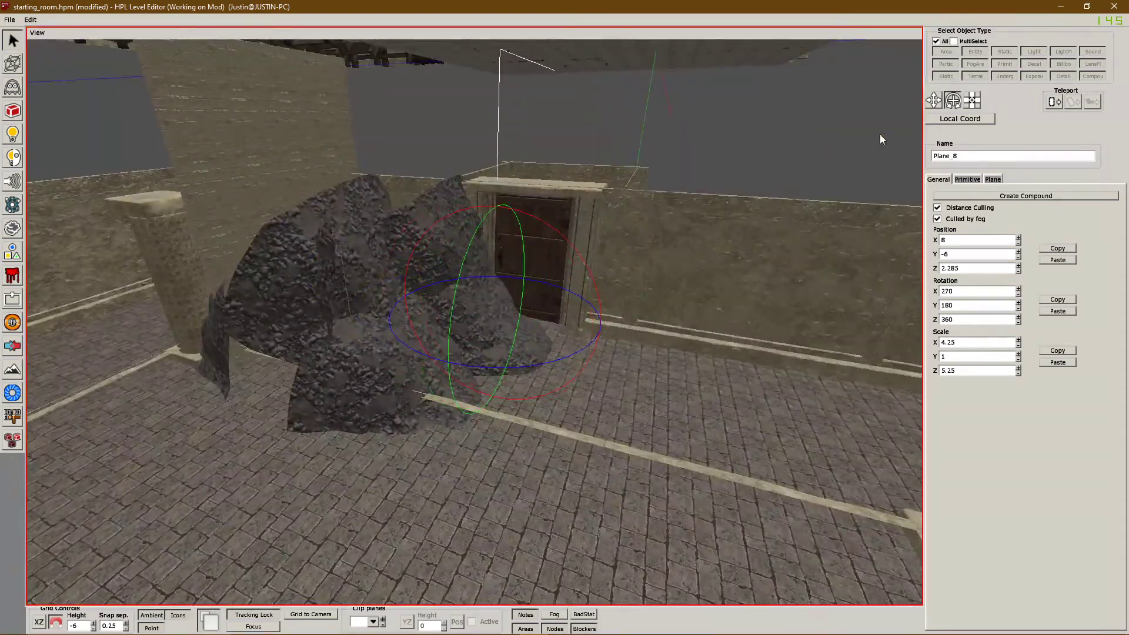
middle_drag(826, 161, 612, 235)
key(q)
drag(458, 334, 418, 341)
- Duplicate the wall candle beside the gated door and move the copy out toward the stair hall
middle_drag(234, 372, 224, 238)
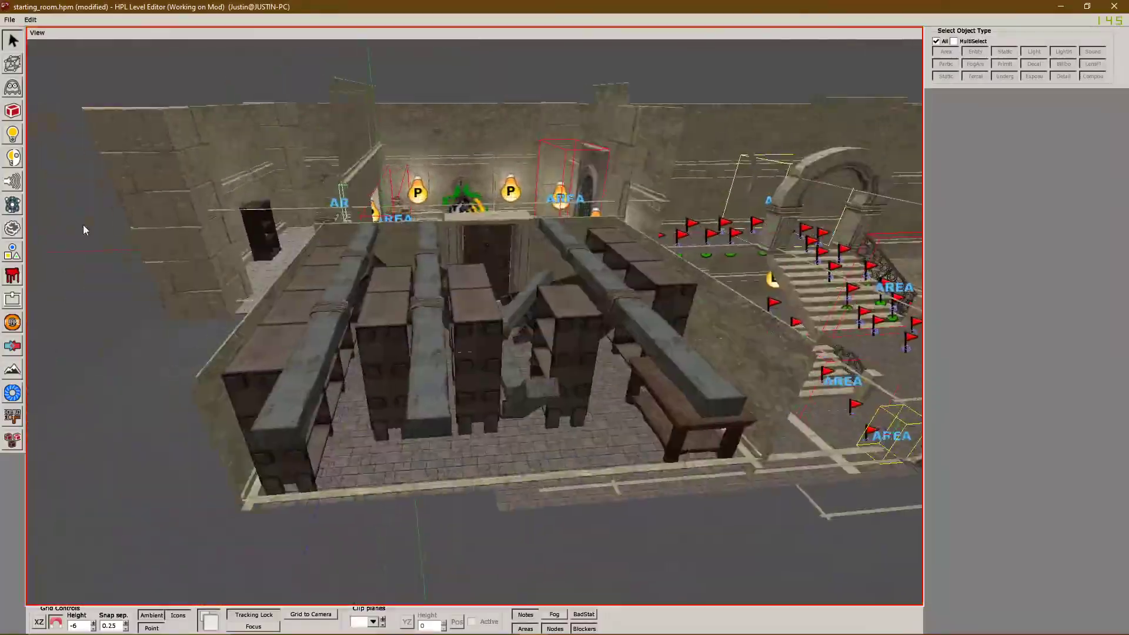
middle_drag(188, 582, 555, 234)
click(555, 234)
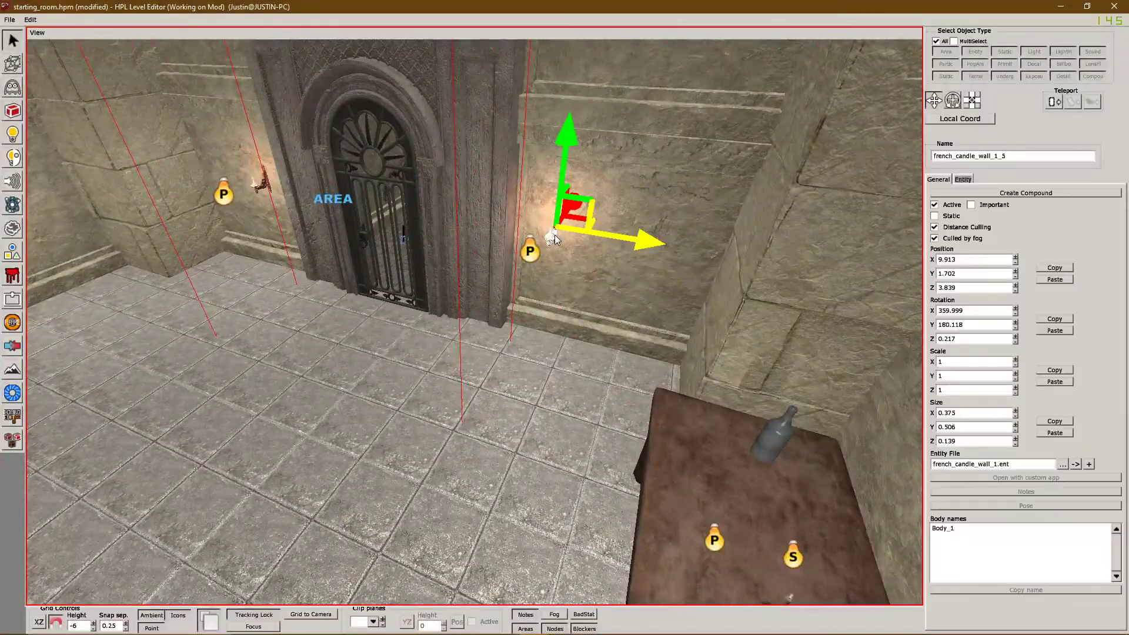
middle_drag(559, 358, 406, 306)
drag(332, 301, 432, 304)
drag(351, 257, 433, 194)
- Duplicate the candle's point light and move the copy out toward the copied candle
middle_drag(433, 197, 246, 318)
click(231, 301)
drag(319, 300, 470, 295)
middle_drag(470, 295, 282, 295)
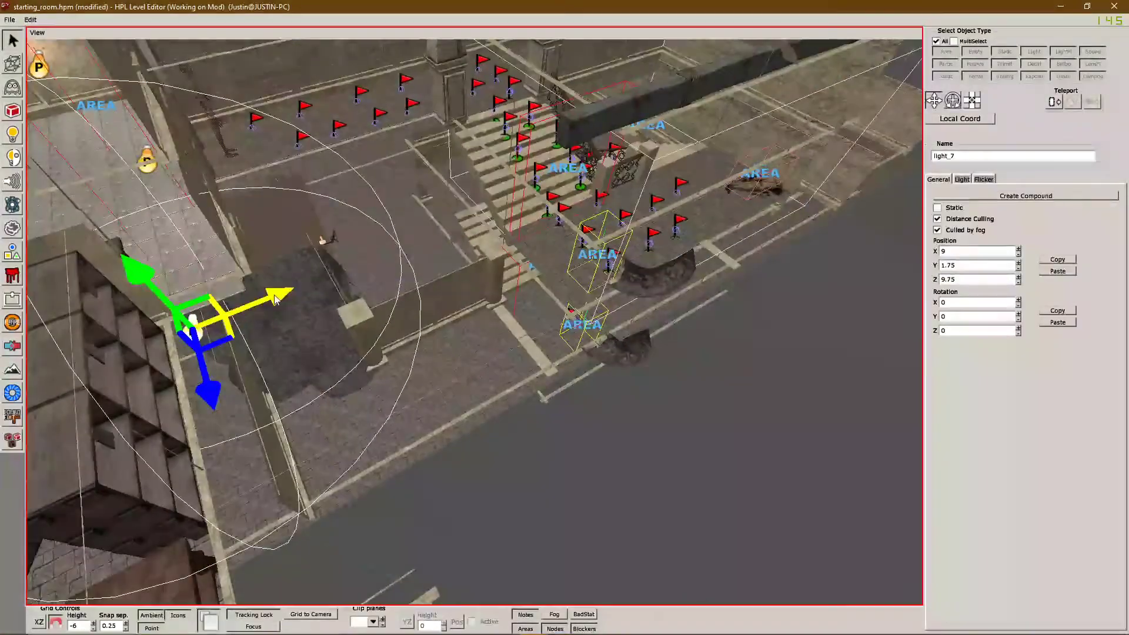
drag(279, 295, 353, 277)
middle_drag(353, 276, 251, 241)
- Rotate the copied wall candle to about 270.115 on Y to match the stair hall wall
click(250, 234)
click(952, 101)
drag(372, 284, 395, 276)
middle_drag(395, 276, 559, 246)
drag(235, 220, 259, 214)
middle_drag(259, 215, 206, 306)
- Move the copied candle onto the hall wall at X 12, Z -0.5, with its light close by
click(933, 105)
middle_drag(365, 113, 242, 352)
click(241, 353)
drag(230, 424, 265, 202)
middle_drag(265, 203, 447, 220)
click(443, 338)
click(496, 386)
middle_drag(496, 387, 446, 230)
- Shift the copied candle further along the hall wall, away from the gated doorway
click(446, 229)
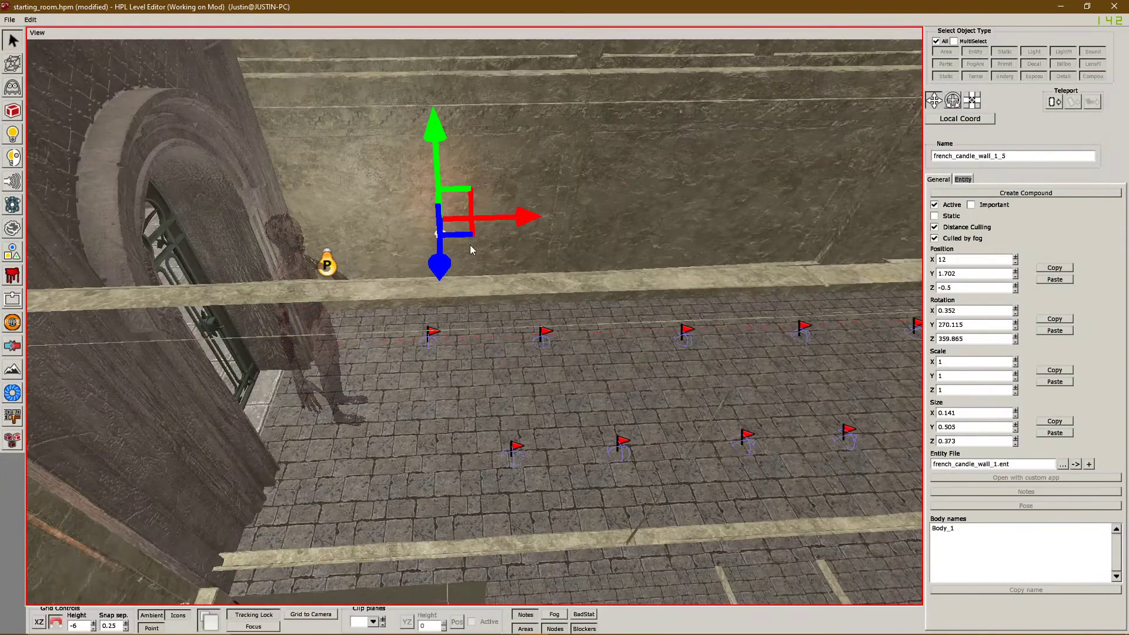
drag(732, 244, 769, 243)
middle_drag(769, 243, 690, 368)
drag(237, 442, 260, 390)
- Move the copied point light in front of the hall candle to about X 15.425, Y 1.75, Z 0.5
click(265, 475)
middle_drag(266, 475, 199, 270)
click(104, 171)
middle_drag(104, 171, 261, 335)
drag(235, 540, 640, 401)
middle_drag(639, 402, 495, 249)
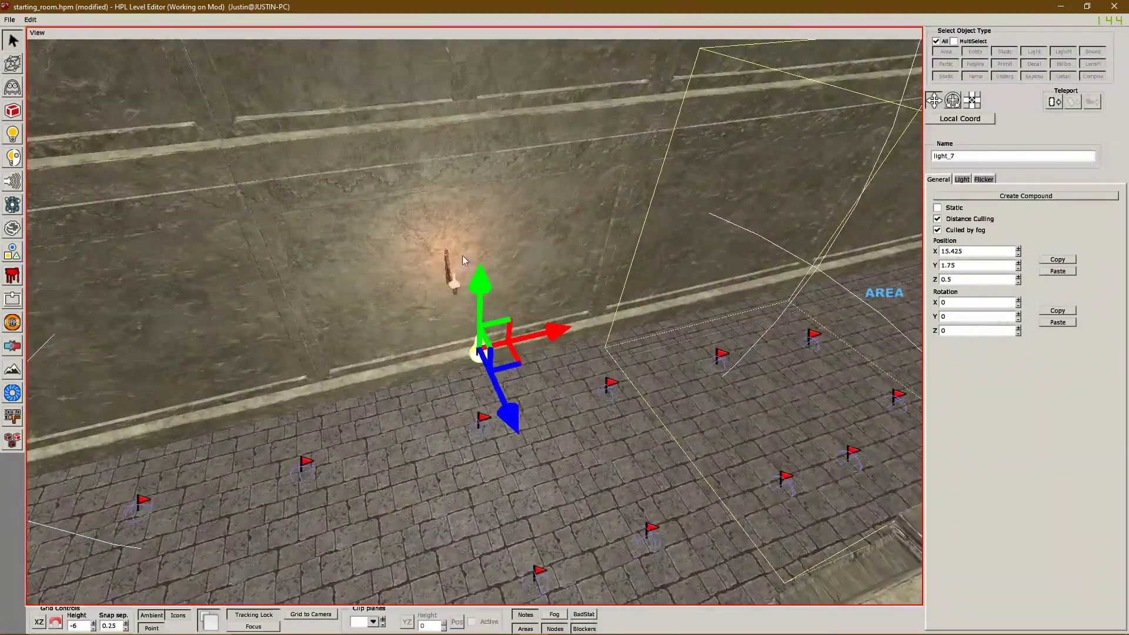
- Open the light settings of the hall candle's light and view its diffuse color
click(962, 179)
click(977, 195)
click(528, 273)
click(497, 405)
scroll(496, 406, down, 5)
- Apply the recently used tan diffuse color to light_5 and to the next light in the tiled room
middle_drag(497, 406, 555, 344)
click(603, 321)
click(980, 197)
click(614, 385)
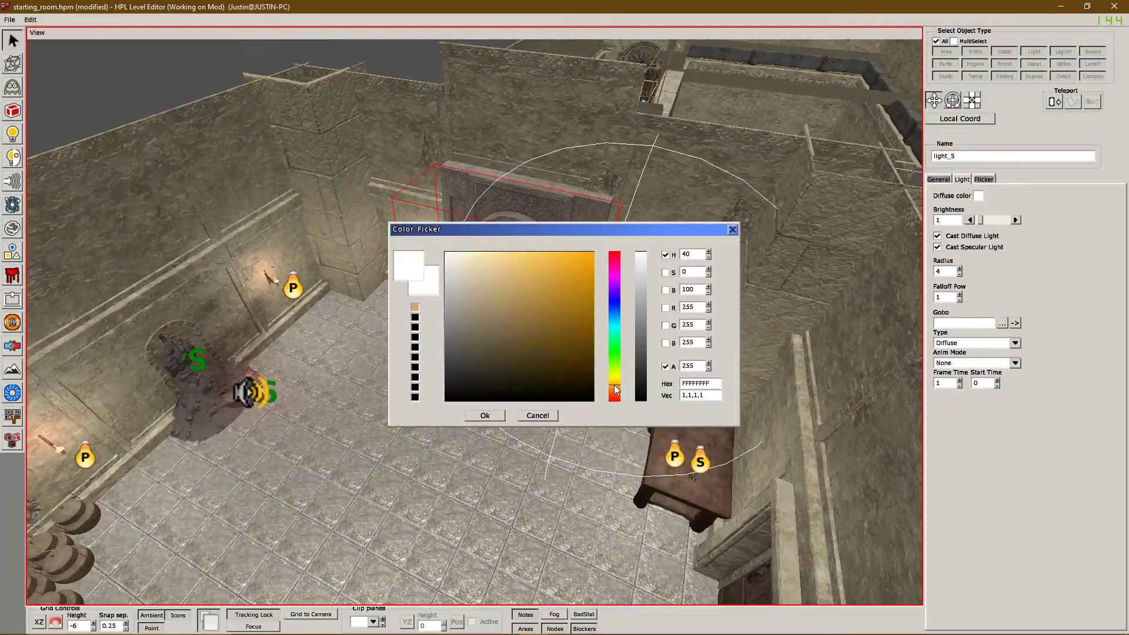
click(485, 415)
click(413, 261)
click(977, 195)
click(415, 308)
click(485, 416)
- Give the two point lights beside the wall candles in the tiled room the same tan diffuse color
click(292, 288)
click(977, 195)
click(415, 309)
click(485, 416)
click(85, 456)
click(977, 196)
click(415, 309)
click(485, 415)
- Recolor the remaining room light with the same tan diffuse color
middle_drag(485, 406, 381, 342)
click(378, 274)
click(977, 195)
click(415, 308)
click(485, 416)
- Shift the hall candle french_candle_wall_1_5 along the wall to about X 15.7 and move its point light along with it
middle_drag(473, 388, 411, 294)
click(293, 254)
middle_drag(334, 258, 367, 184)
drag(440, 109, 461, 112)
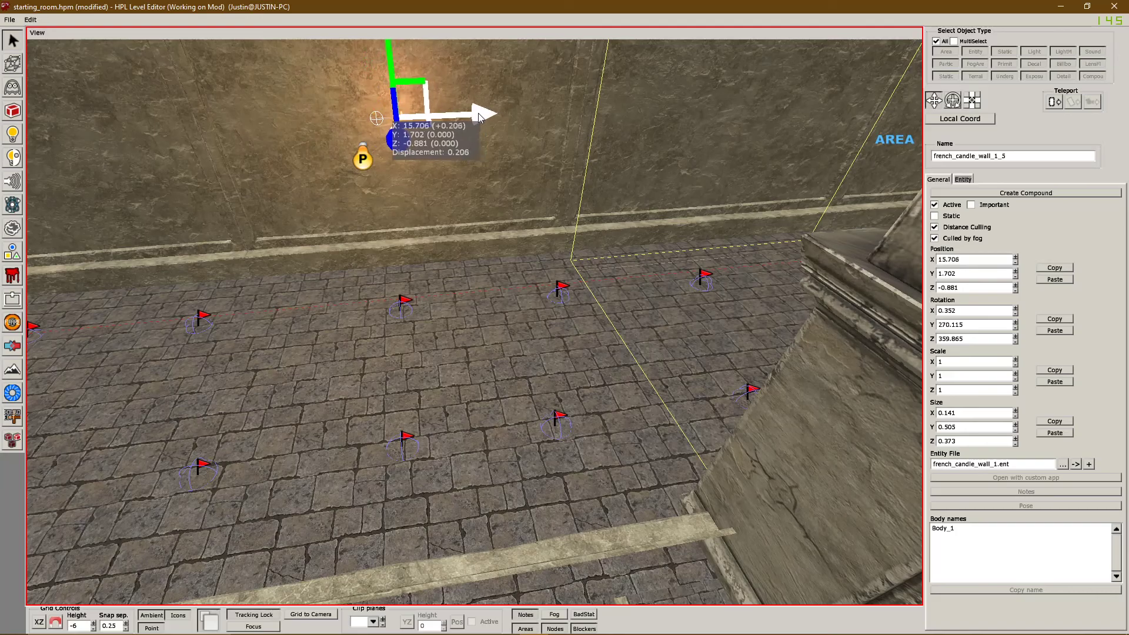
click(363, 159)
drag(452, 153, 474, 151)
- Duplicate the hall candle and move the copy along the X axis to the far section of the same wall
middle_drag(464, 171, 435, 271)
click(355, 301)
key(ctrl+d)
drag(448, 298, 788, 276)
middle_drag(788, 276, 253, 259)
drag(241, 259, 615, 261)
middle_drag(615, 261, 553, 284)
- Duplicate the hall candle's point light and move the copy along the wall to about X 23.5, in front of the new candle
click(183, 351)
key(ctrl+d)
drag(273, 348, 664, 353)
middle_drag(670, 356, 384, 373)
drag(347, 363, 769, 368)
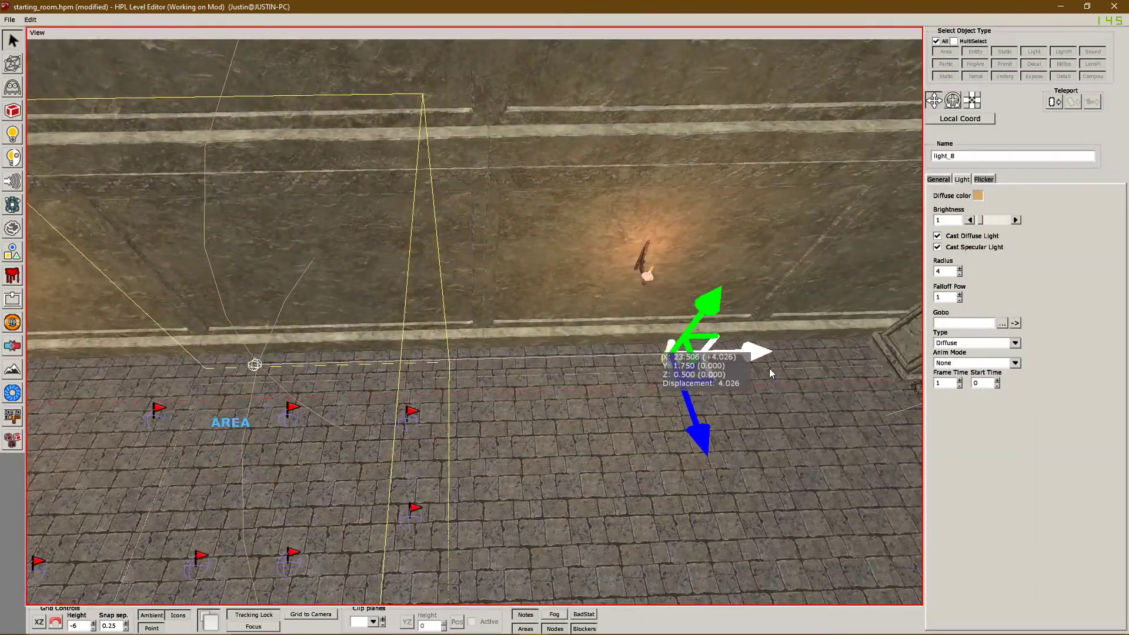
middle_drag(769, 368, 623, 450)
drag(623, 453, 633, 454)
- Turn off the Lit option in the Lamp properties of the hall candles french_candle_wall_1_6 and french_candle_wall_1_5
click(559, 342)
click(961, 181)
click(967, 354)
click(978, 356)
click(961, 203)
click(959, 222)
click(956, 242)
click(956, 260)
click(957, 279)
click(958, 295)
click(959, 296)
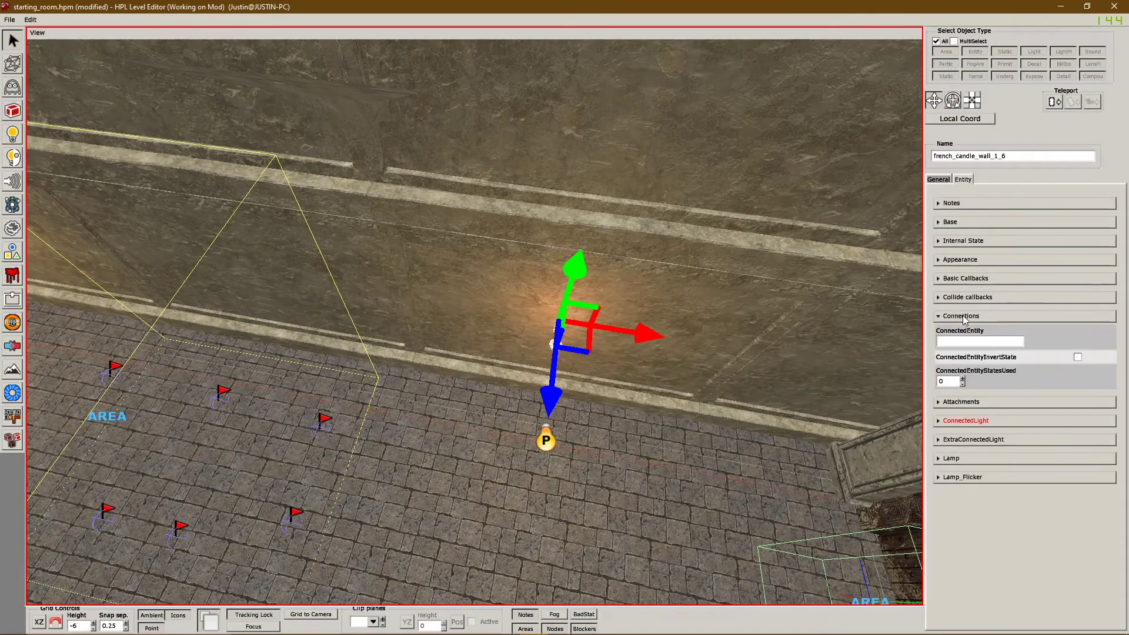
click(960, 353)
click(959, 353)
click(966, 391)
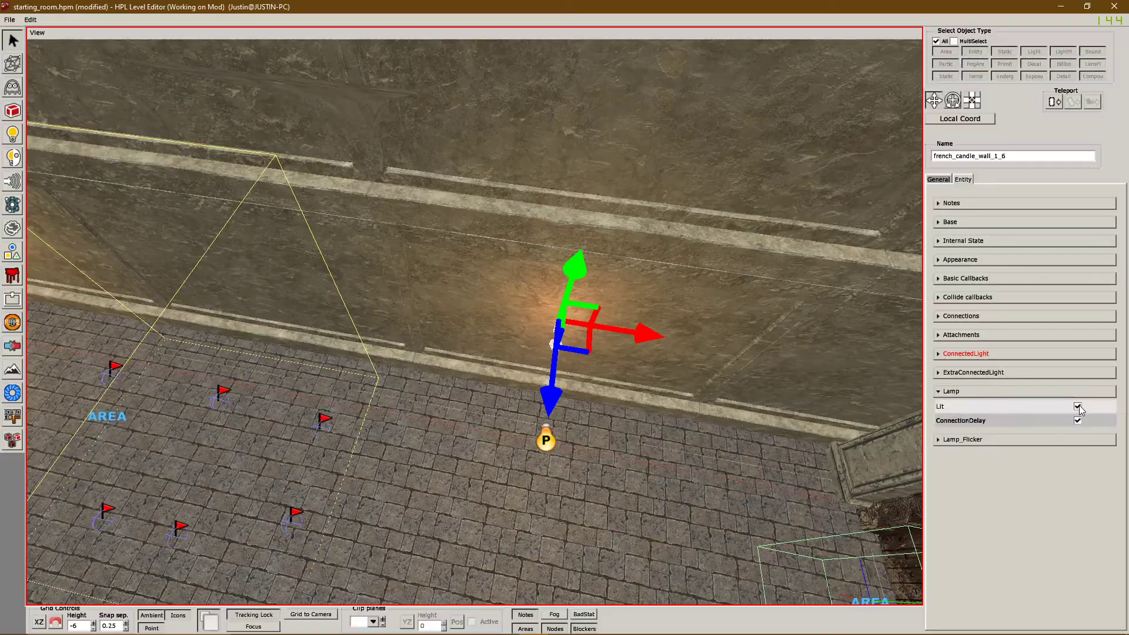
click(1078, 406)
middle_drag(423, 312, 682, 329)
click(575, 285)
- Duplicate a hall wall candle, move the copy across to the stair area, and rotate it to suit the wall there
middle_drag(658, 397, 458, 268)
scroll(646, 385, down, 5)
scroll(435, 279, up, 3)
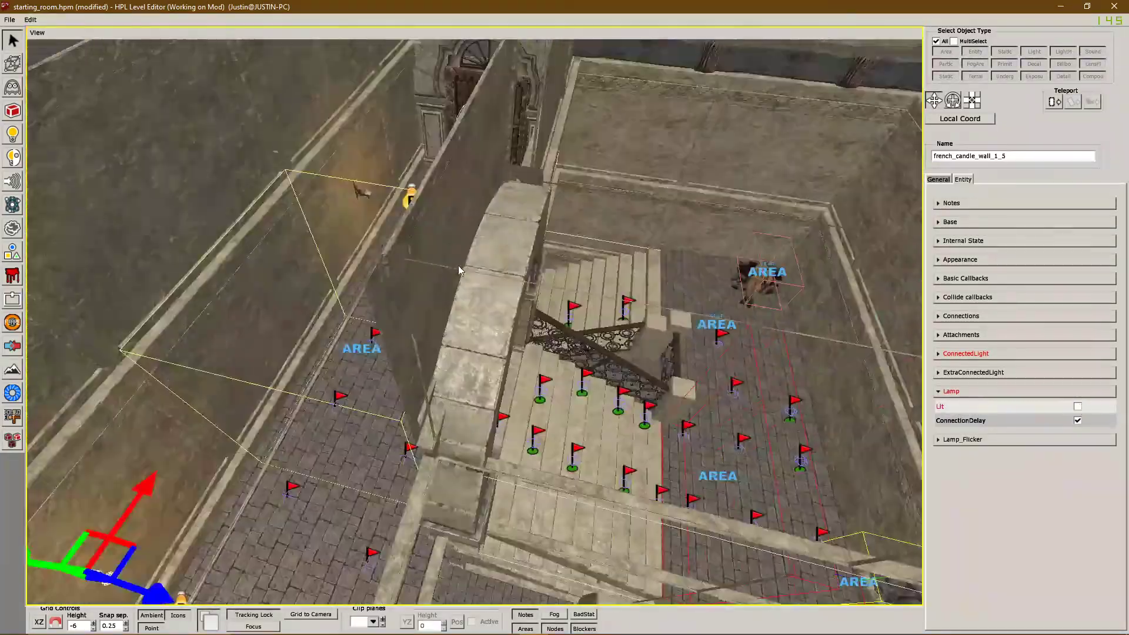
alt+middle_drag(387, 236, 286, 539)
click(383, 198)
click(385, 199)
click(384, 199)
scroll(427, 292, up, 1)
scroll(432, 289, down, 1)
key(ctrl+d)
drag(440, 194, 793, 203)
middle_drag(794, 203, 532, 365)
key(w)
drag(513, 375, 441, 390)
alt+middle_drag(441, 391, 627, 377)
drag(626, 378, 688, 393)
alt+middle_drag(688, 393, 635, 235)
- Position the rotated candle copy against the wall behind the stair landing
key(q)
drag(488, 130, 790, 149)
alt+middle_drag(789, 149, 297, 289)
drag(297, 290, 544, 171)
click(544, 176)
alt+middle_drag(544, 177, 475, 290)
click(329, 231)
click(324, 228)
alt+middle_drag(182, 321, 294, 241)
drag(299, 164, 311, 169)
alt+middle_drag(362, 136, 553, 247)
- Place another copy of the candle farther along the landing wall, near the corpse
click(407, 339)
click(569, 234)
drag(530, 225, 253, 261)
scroll(605, 274, down, 2)
key(ctrl+d)
- Bring a copy of the hall point light over to the stair landing
click(388, 359)
middle_drag(388, 359, 363, 305)
scroll(408, 351, up, 3)
scroll(408, 351, down, 6)
click(306, 329)
drag(362, 294, 671, 85)
middle_drag(670, 85, 364, 282)
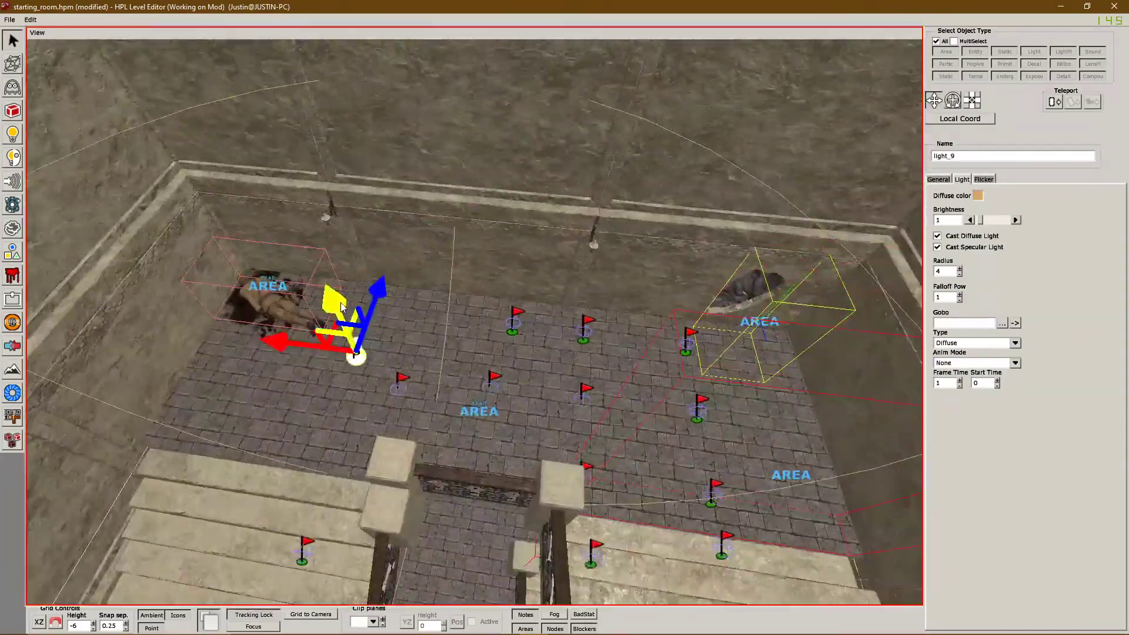
- Shift light_9 across the landing toward the wall candle nearer the rubble-filled hole
drag(338, 296, 360, 352)
drag(397, 351, 433, 250)
drag(338, 298, 488, 327)
middle_drag(488, 327, 676, 276)
drag(683, 265, 595, 213)
middle_drag(594, 213, 582, 338)
- Adjust light_9 along its axes until it sits close in front of the candle nearer the hole
drag(138, 112, 157, 168)
drag(140, 260, 206, 276)
middle_drag(206, 276, 547, 194)
drag(544, 88, 613, 105)
middle_drag(613, 105, 259, 194)
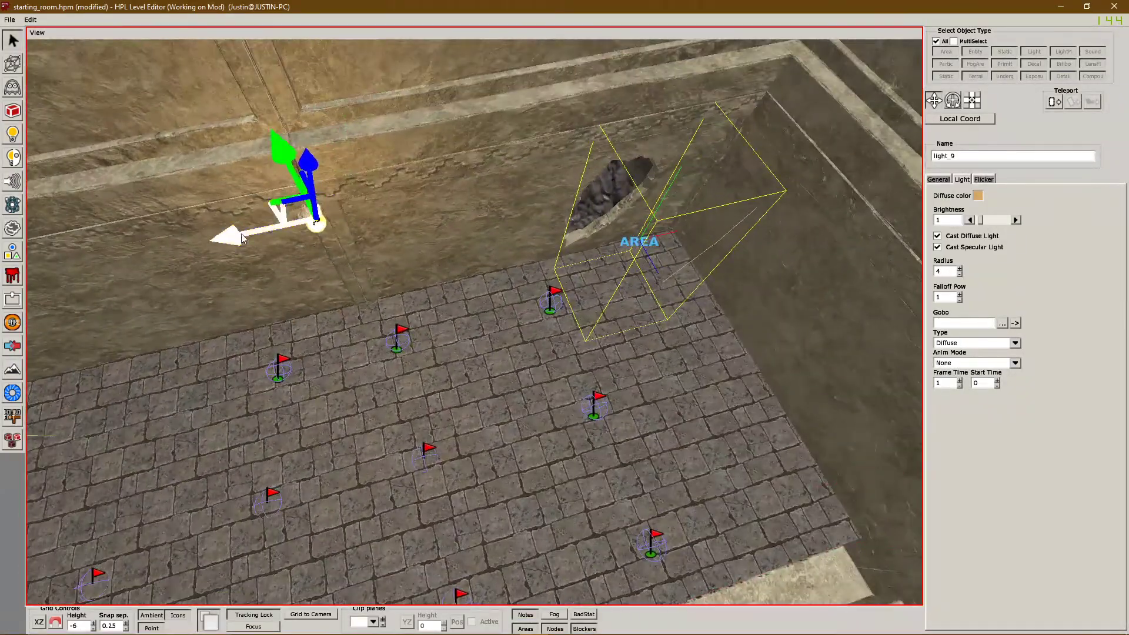
drag(246, 234, 259, 233)
middle_drag(258, 233, 612, 136)
drag(660, 73, 642, 111)
drag(546, 109, 638, 129)
middle_drag(639, 129, 449, 231)
- Duplicate light_9 and move the copy along the landing wall to the candle near the corpse
key(ctrl+d)
drag(424, 213, 85, 222)
mouse_move(425, 223)
middle_down()
mouse_move(207, 162)
mouse_move(444, 235)
middle_up()
click(448, 239)
- Set the ConnectedLight of the landing candle nearer the hole to light_9
click(529, 224)
middle_drag(529, 224, 499, 206)
click(500, 195)
click(969, 179)
click(992, 355)
double_click(981, 378)
text(light_9)
- Check the name of the light beside the landing candle against that candle's ConnectedLight setting
click(768, 121)
middle_drag(769, 123, 549, 206)
click(573, 234)
click(632, 269)
click(647, 215)
click(550, 206)
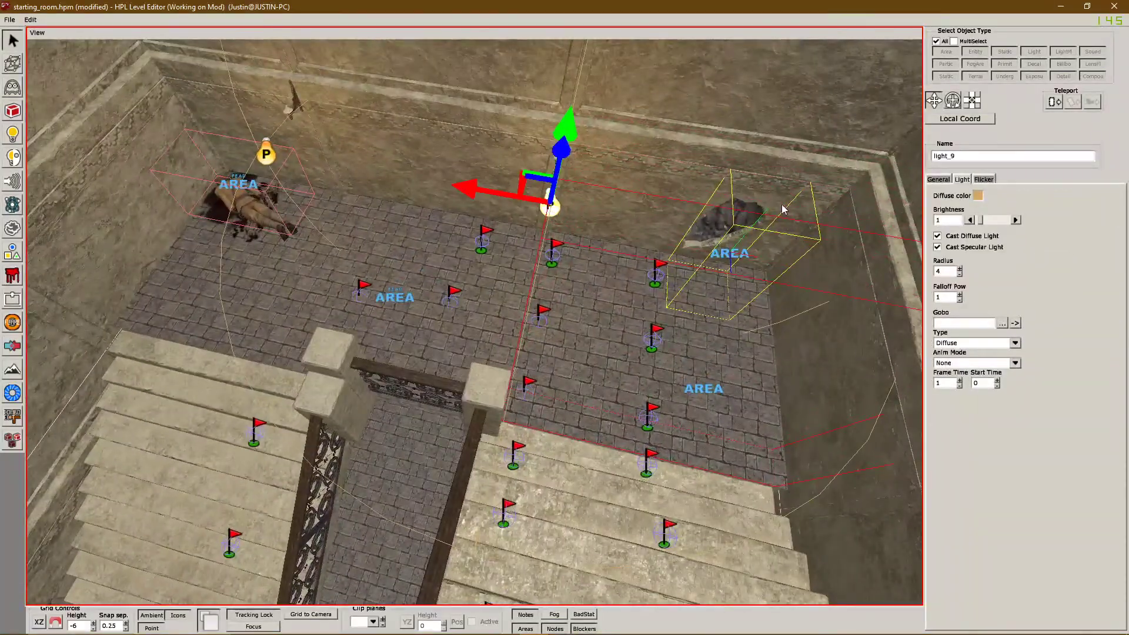
click(652, 216)
middle_drag(652, 216, 638, 278)
click(557, 136)
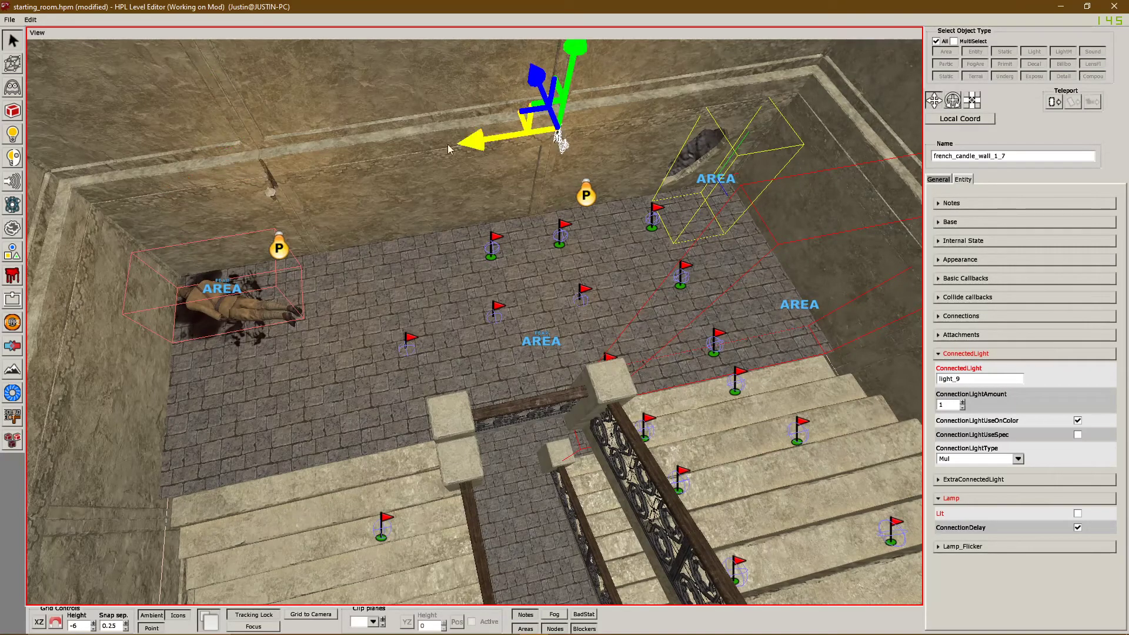
- Set the ConnectedLight of the landing candle near the corpse to light_10 and save the map
click(589, 190)
click(267, 187)
click(271, 191)
double_click(984, 379)
text(light_10)
click(429, 257)
middle_drag(429, 257, 282, 283)
key(ctrl+s)
- Duplicate a landing wall candle and move the copy down towards the wall of the lower landing
middle_drag(224, 259, 453, 227)
click(485, 122)
key(ctrl+d)
drag(522, 113, 265, 121)
middle_drag(265, 121, 565, 171)
drag(597, 177, 582, 177)
middle_drag(581, 177, 459, 194)
drag(523, 94, 523, 124)
drag(573, 201, 350, 203)
- Orient the candle copy and bring it up against the lower landing's wall
mouse_move(350, 203)
middle_down()
mouse_move(195, 234)
mouse_move(353, 200)
middle_up()
key(w)
drag(310, 247, 368, 242)
middle_drag(368, 242, 517, 206)
click(933, 102)
drag(518, 187, 570, 187)
drag(525, 220, 537, 168)
middle_drag(537, 168, 913, 221)
- Turn off grid snapping and fine-tune the placement on the lower landing's wall
click(56, 621)
drag(669, 303, 671, 315)
click(662, 315)
click(662, 314)
click(670, 317)
middle_drag(670, 318, 645, 404)
scroll(705, 329, up, 4)
click(761, 254)
drag(772, 204, 761, 201)
click(729, 294)
- Adjust the height of the light at the lower landing's corner candle, then duplicate it along the wall to the other candle
middle_drag(729, 294, 555, 317)
click(428, 270)
click(442, 386)
click(361, 196)
drag(619, 195, 620, 206)
middle_drag(619, 206, 457, 324)
key(ctrl+d)
drag(640, 257, 388, 301)
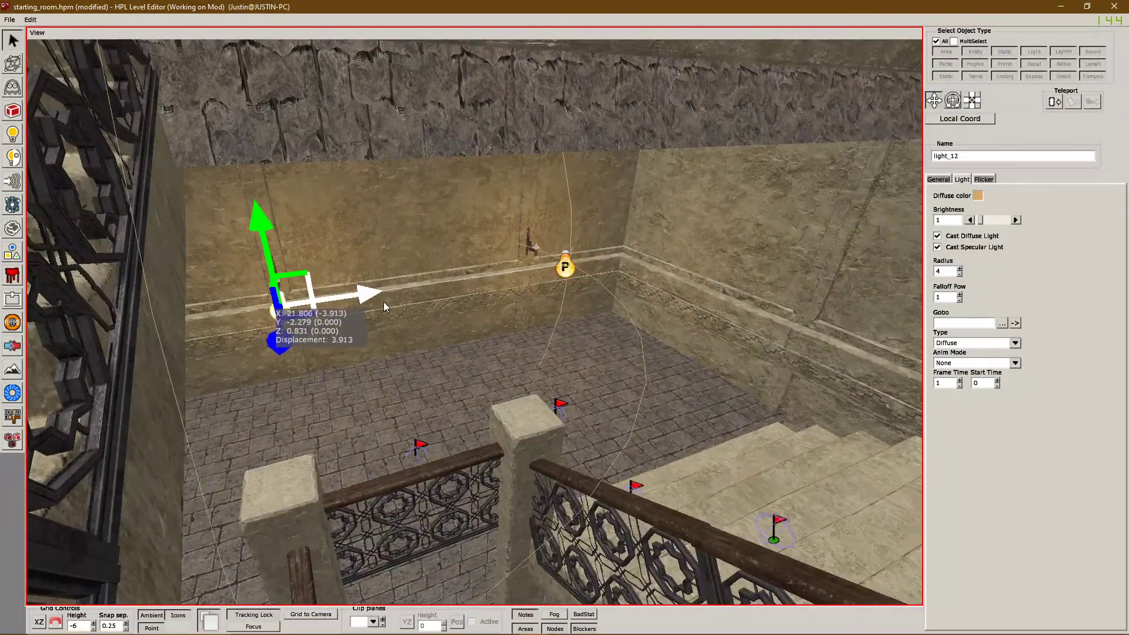
- Set the ConnectedLight of the lower landing candle nearer the corner to light_11
click(532, 247)
middle_drag(531, 247, 461, 254)
click(460, 256)
click(992, 378)
key(BackSpace)
text(11)
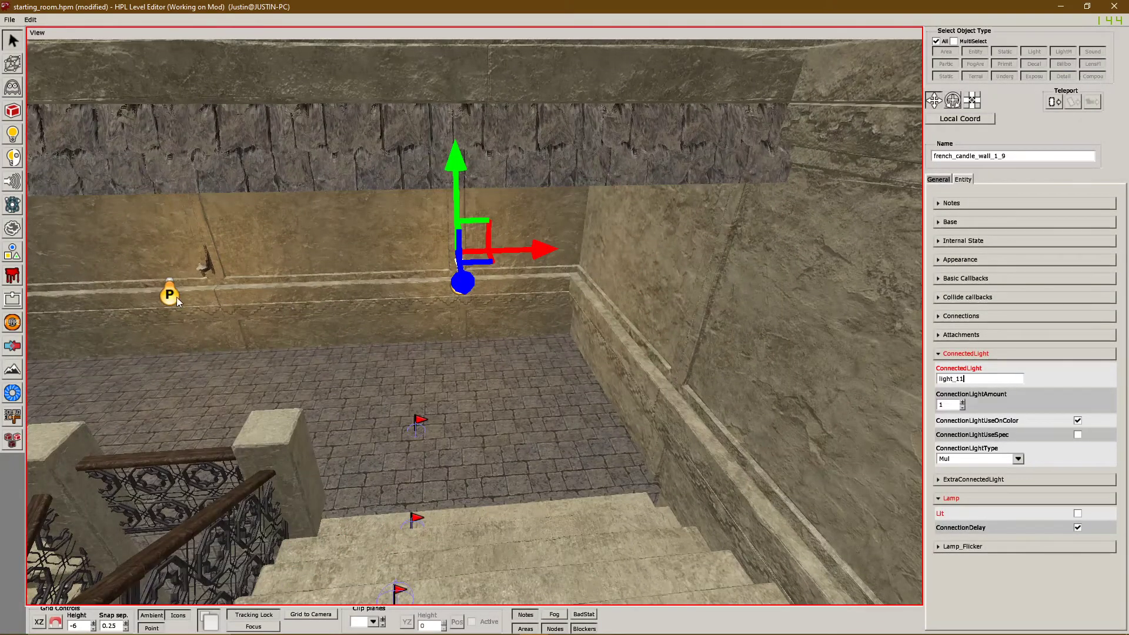
- Check which light sits beside each lower landing candle and set the farther candle's ConnectedLight to light_12
click(177, 297)
click(461, 285)
click(170, 293)
click(207, 266)
click(998, 378)
key(BackSpace)
click(330, 373)
middle_drag(329, 373, 373, 342)
click(203, 376)
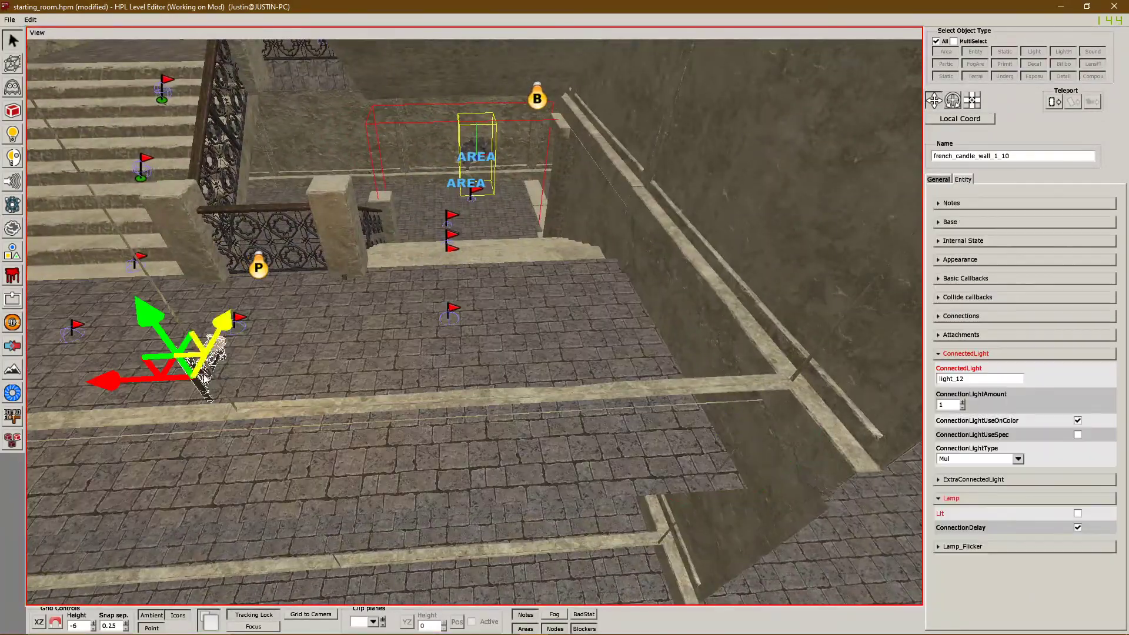
- Move a candle copy across to the wall beside the rubble-filled hole and rotate it to suit that wall
middle_drag(143, 581, 188, 160)
click(593, 97)
middle_drag(593, 97, 588, 373)
drag(613, 387, 579, 219)
drag(518, 249, 354, 247)
key(e)
drag(436, 260, 450, 290)
middle_drag(450, 290, 491, 321)
- Seat the candle copy flush on the wall panel beside the rubble-filled hole
key(w)
drag(395, 350, 439, 349)
drag(496, 263, 494, 51)
middle_drag(493, 51, 444, 211)
drag(444, 211, 470, 213)
middle_drag(529, 276, 365, 203)
drag(365, 203, 410, 196)
click(320, 365)
middle_drag(321, 365, 464, 353)
click(475, 236)
drag(424, 225, 414, 225)
click(466, 351)
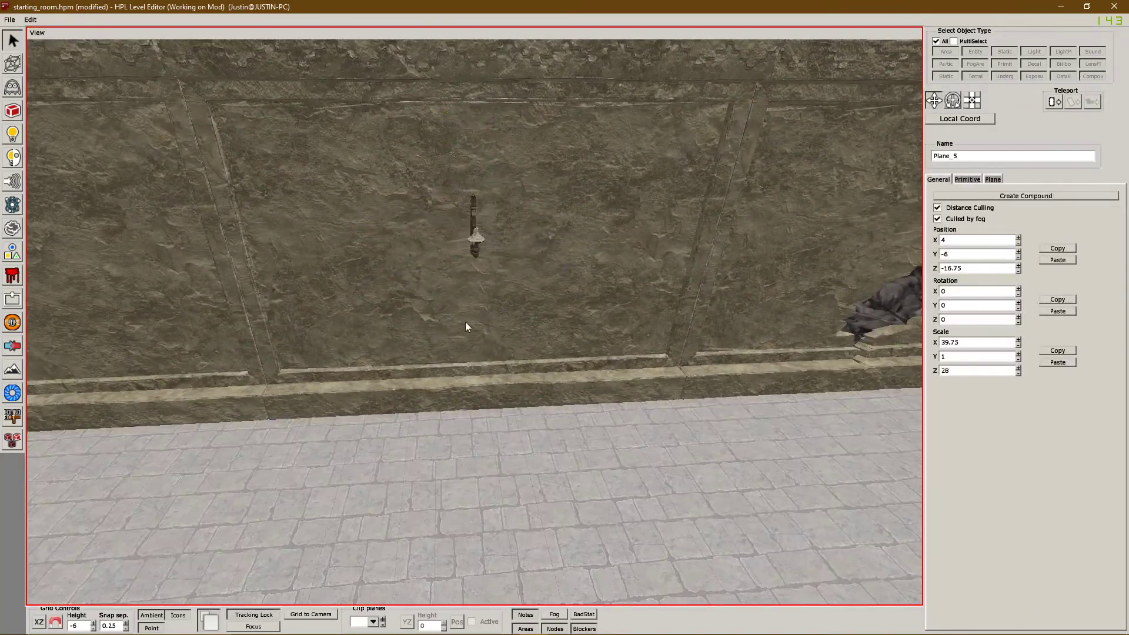
- Duplicate light_12 and move the copy down towards the candle beside the rubble-filled hole
middle_drag(466, 351, 432, 294)
click(428, 220)
click(404, 406)
middle_drag(405, 405, 435, 371)
scroll(433, 315, down, 8)
click(435, 372)
key(ctrl+d)
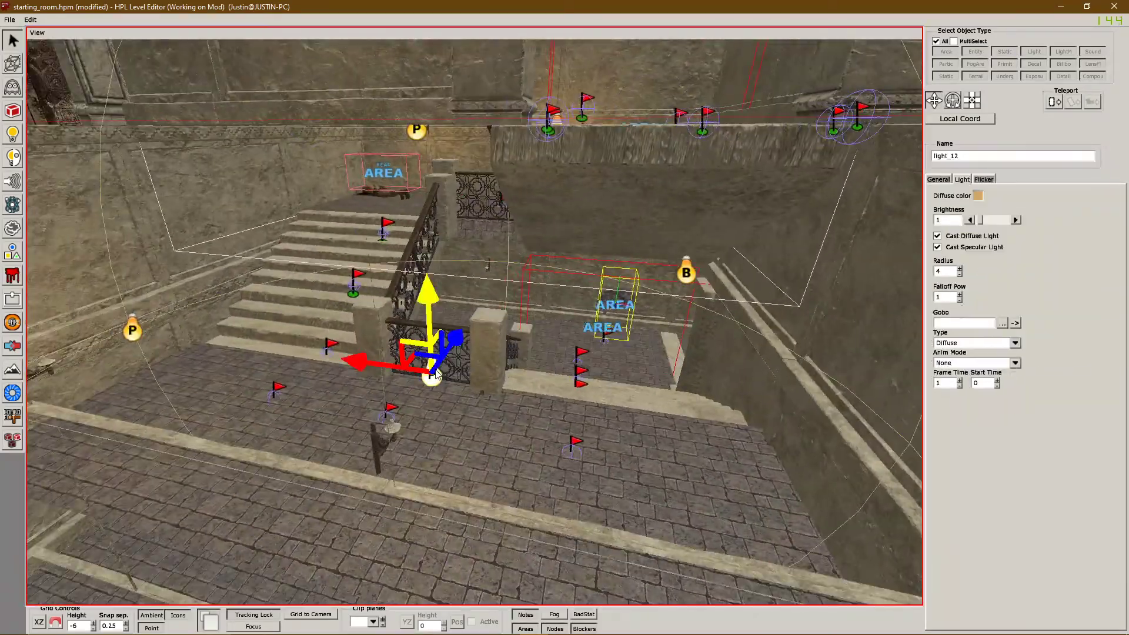
drag(531, 188, 525, 308)
scroll(529, 312, up, 6)
middle_drag(529, 312, 523, 276)
drag(519, 268, 489, 321)
- Adjust the light copy along its axes until it sits close in front of the candle beside the hole
scroll(482, 329, up, 4)
middle_drag(482, 329, 659, 353)
drag(797, 306, 846, 220)
middle_drag(823, 247, 529, 352)
drag(509, 371, 569, 373)
middle_drag(569, 373, 747, 318)
drag(615, 233, 618, 216)
middle_drag(617, 216, 329, 200)
drag(247, 172, 264, 173)
middle_drag(263, 173, 276, 165)
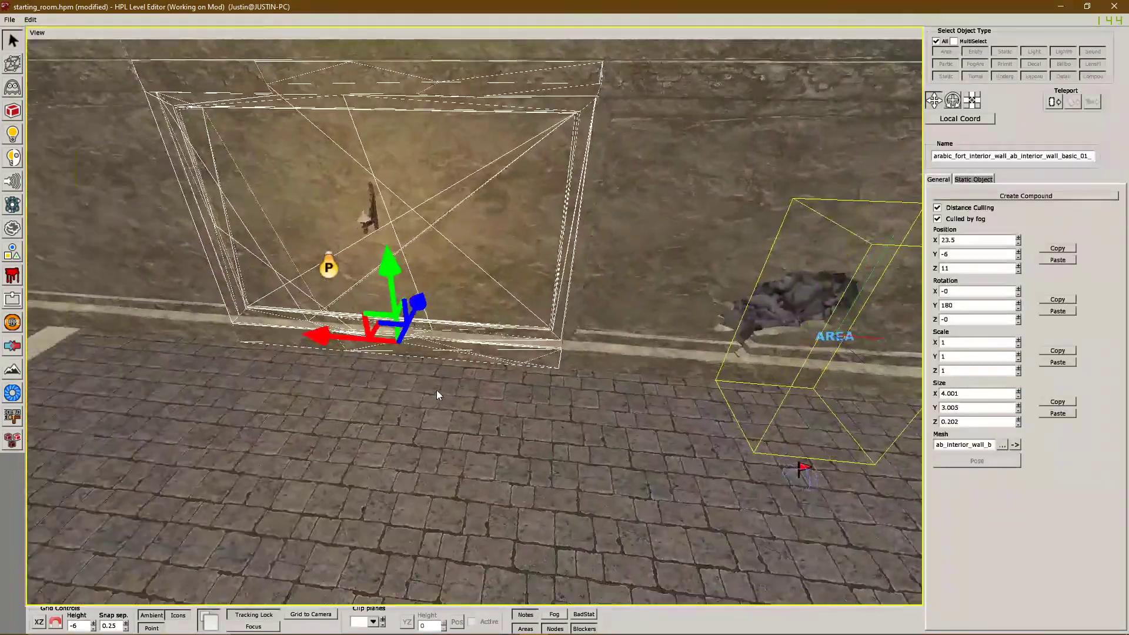
- Duplicate the candle beside the hole and move the copy along the same wall past the pillar
middle_drag(438, 395, 492, 286)
click(491, 282)
click(494, 244)
middle_drag(543, 364, 432, 335)
key(ctrl+d)
drag(432, 220, 172, 160)
middle_drag(204, 235, 511, 265)
drag(496, 235, 414, 235)
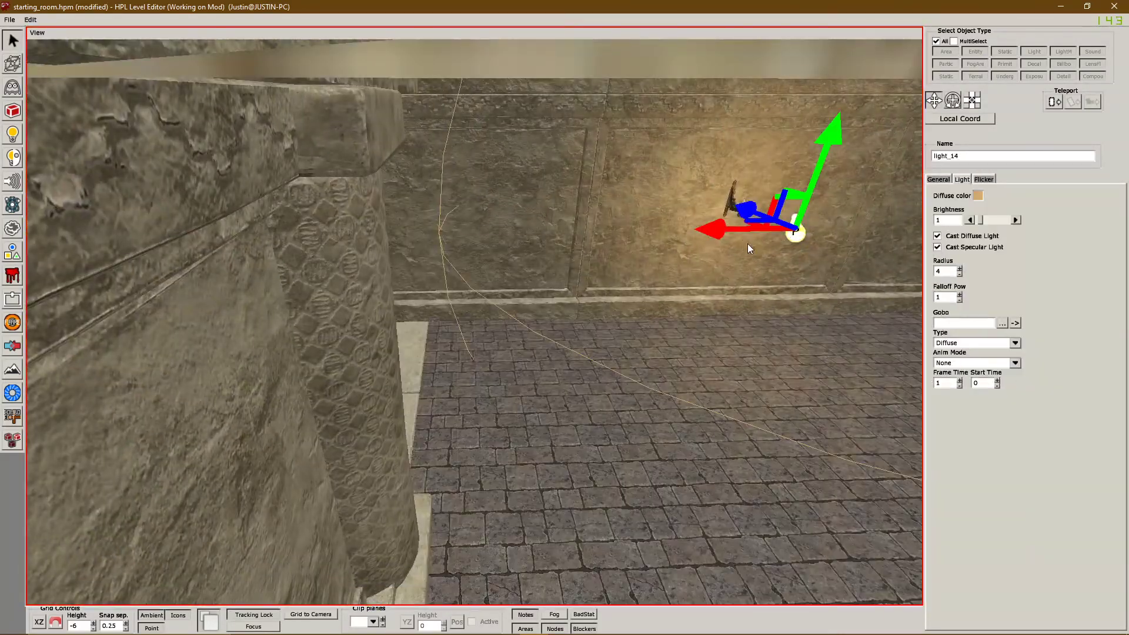
- Move light_14 along the wall to the candle on the far side of the pillar
drag(747, 244, 590, 264)
middle_drag(590, 264, 611, 320)
drag(611, 320, 406, 322)
middle_drag(529, 376, 422, 284)
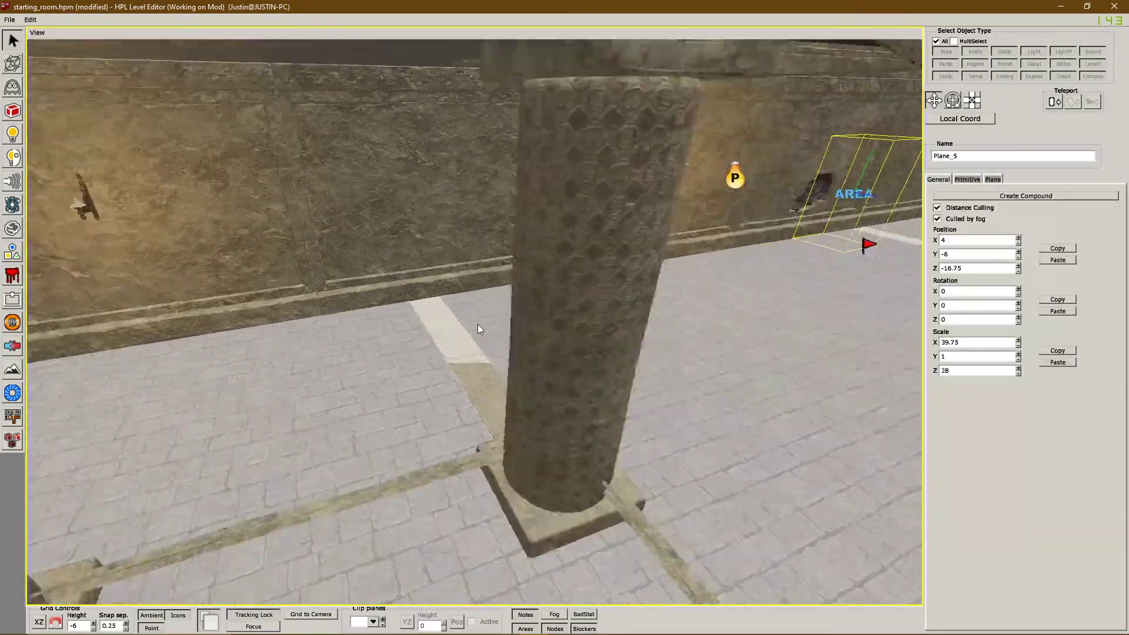
- Duplicate the candle beyond the pillar and move the copy farther along the wall
middle_drag(478, 323, 351, 182)
click(351, 182)
key(ctrl+d)
drag(277, 154, 817, 147)
middle_drag(818, 147, 221, 153)
- Duplicate the light beyond the pillar and move the copy to the newest wall candle
click(191, 180)
key(ctrl+d)
drag(161, 180, 676, 203)
middle_drag(676, 203, 420, 235)
drag(153, 171, 623, 173)
middle_drag(707, 212, 566, 235)
- Set the newest wall candle's ConnectedLight to light_15 after checking its neighbouring light, and save the map
click(566, 235)
click(554, 234)
click(664, 293)
click(554, 234)
click(988, 379)
key(BackSpace)
text(5)
click(633, 393)
middle_drag(633, 393, 620, 165)
click(497, 179)
key(ctrl+s)
- Bring a candle copy with ConnectedLight light_14 over to the partition wall beside the pillar
click(620, 164)
click(366, 163)
drag(341, 165, 658, 133)
middle_drag(657, 133, 360, 228)
drag(360, 228, 355, 228)
middle_drag(355, 228, 560, 285)
drag(423, 281, 389, 306)
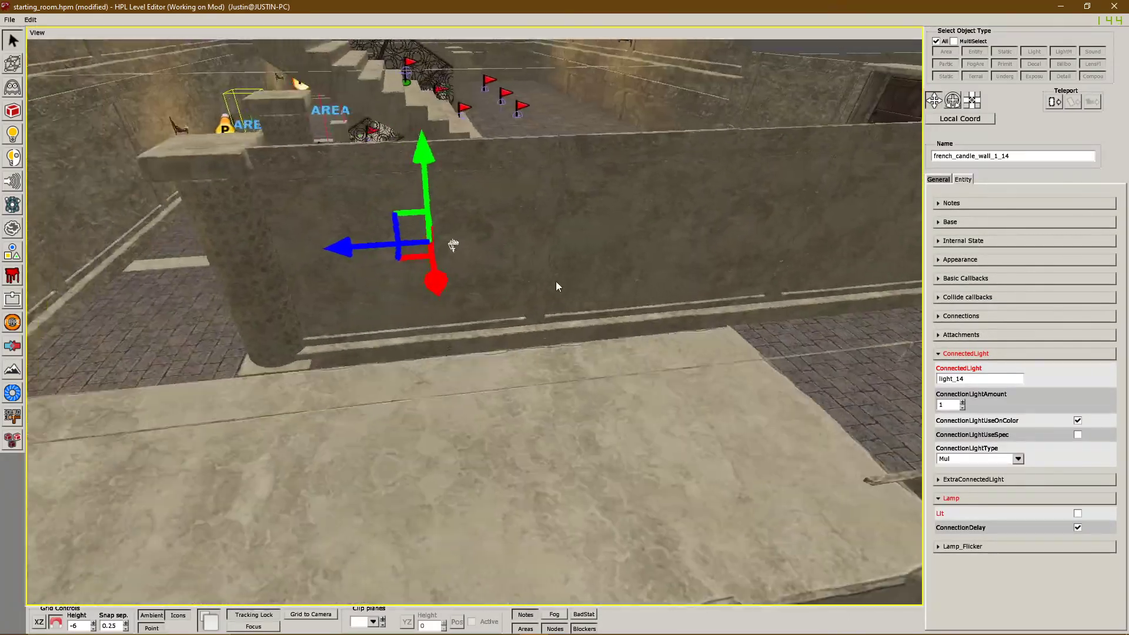
- Move french_candle_wall_1_14 up against the corridor side of the partition wall
key(w)
drag(473, 296, 391, 315)
middle_drag(391, 315, 529, 312)
click(933, 100)
drag(556, 314, 499, 308)
click(953, 101)
click(934, 101)
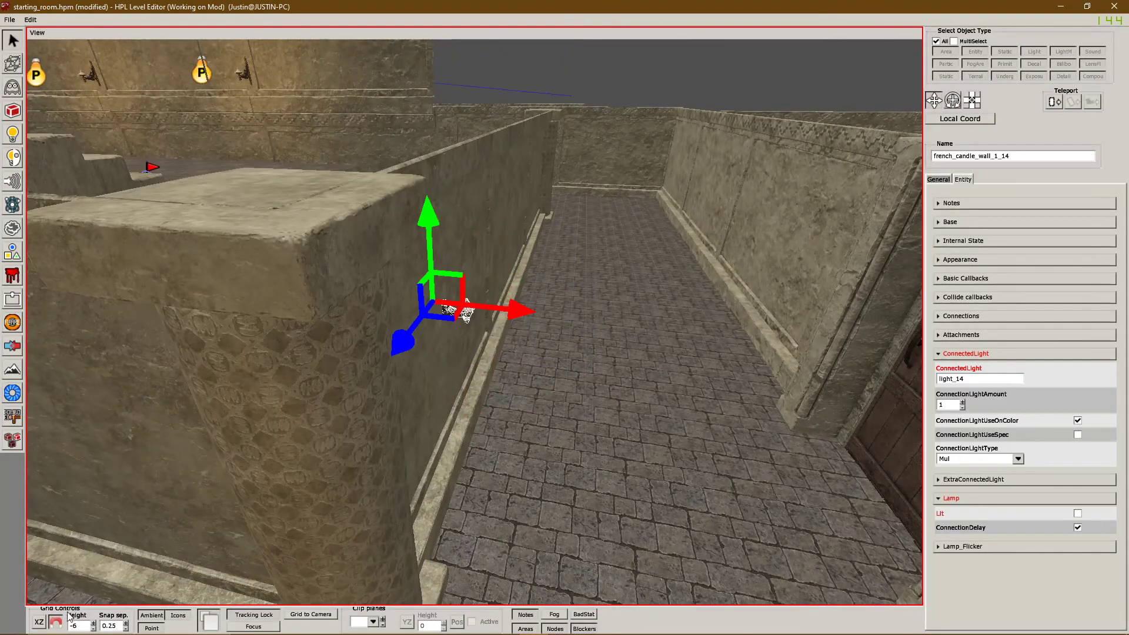
middle_drag(461, 313, 405, 306)
drag(405, 307, 399, 305)
- Fine-tune the depth and sideways position of french_candle_wall_1_14 on the partition wall
click(465, 266)
middle_drag(400, 304, 496, 265)
click(442, 258)
click(498, 250)
click(496, 265)
click(473, 239)
drag(475, 230, 471, 232)
click(494, 329)
middle_drag(494, 329, 382, 294)
click(375, 285)
drag(323, 264, 349, 263)
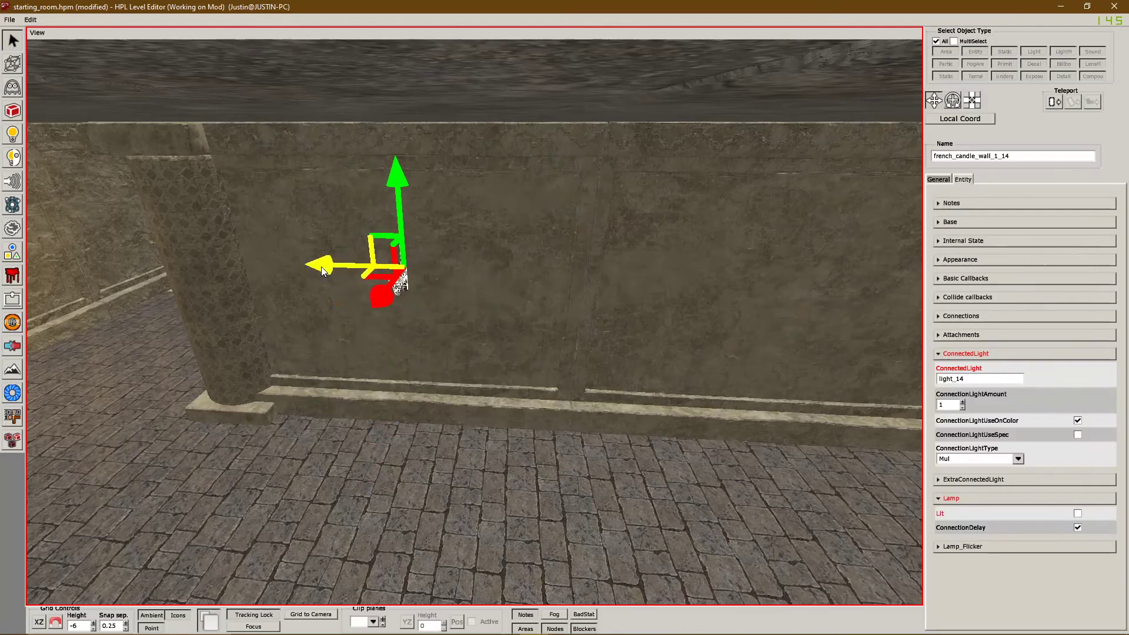
- Duplicate french_candle_wall_1_14 and place the copy further along the same partition wall
click(459, 388)
middle_drag(435, 365, 459, 388)
click(420, 252)
key(ctrl+d)
drag(350, 244, 671, 277)
middle_drag(670, 277, 435, 293)
drag(435, 293, 447, 292)
click(648, 408)
middle_drag(648, 408, 441, 415)
- Check the point light beside the wall candle and link the candle to it through its ConnectedLight value
click(380, 221)
middle_drag(335, 232, 489, 216)
click(489, 217)
click(505, 256)
click(491, 220)
double_click(986, 378)
click(587, 429)
- Place a point light copy in front of the next candle on the partition wall
middle_drag(587, 429, 318, 386)
click(234, 331)
middle_drag(234, 331, 230, 368)
drag(202, 370, 693, 355)
middle_drag(694, 356, 435, 385)
drag(429, 381, 451, 376)
middle_drag(452, 376, 580, 302)
- Set that wall candle's ConnectedLight to light_17 and save the map
click(521, 298)
click(520, 298)
click(1008, 378)
key(BackSpace)
text(7)
click(658, 400)
key(ctrl+s)
- Bring a wall candle copy round to the adjoining wall and rotate it to sit against that surface
middle_drag(657, 400, 386, 295)
click(400, 270)
drag(391, 261, 505, 304)
click(952, 101)
drag(567, 370, 618, 355)
middle_drag(619, 356, 455, 463)
key(w)
drag(371, 379, 501, 365)
middle_drag(501, 364, 300, 208)
drag(300, 209, 355, 202)
click(370, 435)
- Fine-tune the rotated candle's position on the wall beside the pillar
middle_drag(370, 435, 464, 305)
click(424, 281)
click(382, 364)
middle_drag(382, 364, 435, 317)
click(475, 252)
click(569, 411)
click(480, 253)
drag(422, 240, 406, 240)
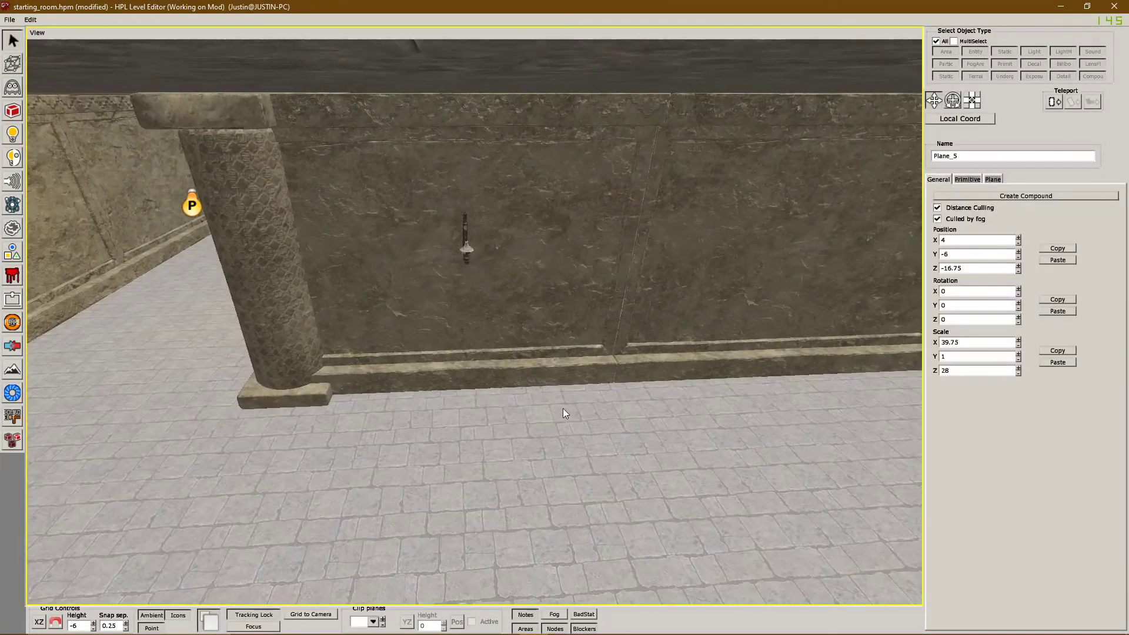
- Duplicate the wall candle beside the pillar and place the copy further along the corridor wall
click(517, 406)
click(465, 253)
key(ctrl+d)
middle_drag(479, 273, 506, 306)
drag(370, 260, 406, 262)
middle_drag(670, 317, 489, 354)
key(ctrl+d)
drag(124, 278, 765, 265)
middle_drag(792, 325, 435, 323)
drag(406, 285, 391, 285)
click(523, 465)
middle_drag(523, 464, 564, 435)
- Duplicate the nearby point light and bring the copy over to the wall candle
click(378, 341)
key(ctrl+d)
drag(385, 294, 376, 393)
drag(294, 473, 481, 467)
middle_drag(481, 467, 400, 380)
drag(394, 379, 389, 378)
drag(450, 358, 468, 329)
middle_drag(468, 329, 570, 411)
- Fine-tune the point light's position in front of the wall candle
click(336, 392)
click(446, 424)
drag(442, 432, 433, 444)
middle_drag(612, 426, 465, 399)
drag(460, 386, 423, 389)
- Set the lit candle's ConnectedLight to light_19
click(464, 327)
click(1016, 378)
key(BackSpace)
text(9)
click(469, 387)
- Create light_20 as a point light copy and move it along the corridor to the candle at the far end
middle_drag(665, 402, 352, 444)
key(space)
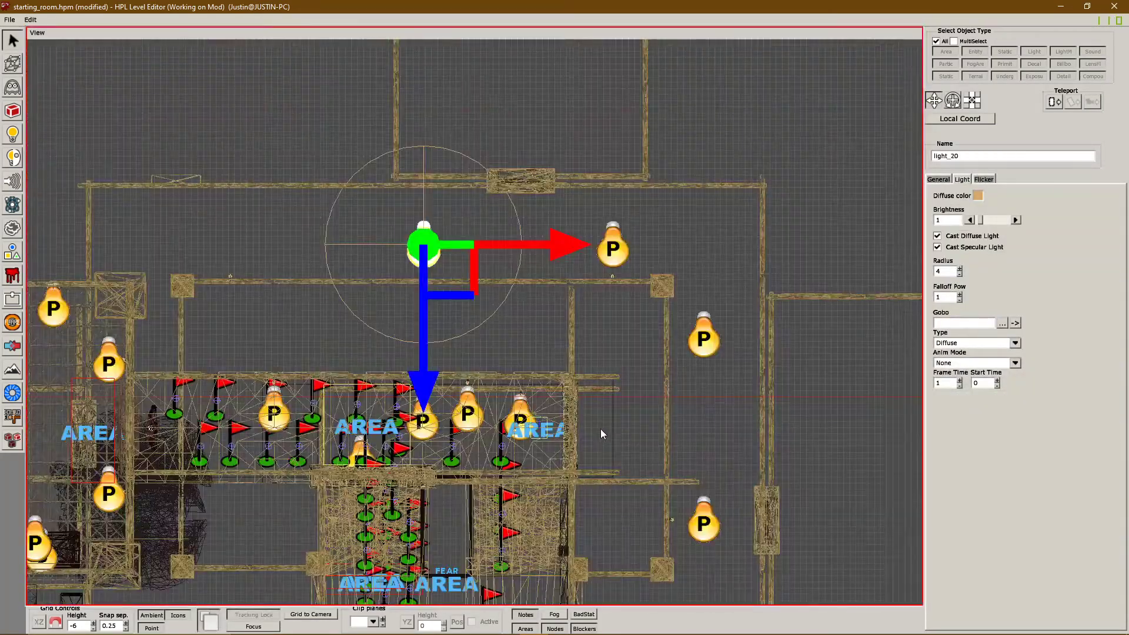
key(space)
key(ctrl+d)
drag(431, 392, 721, 403)
middle_drag(720, 404, 465, 410)
middle_drag(391, 411, 546, 406)
- Set the far-end candle's ConnectedLight to light_20 and save the map
click(692, 435)
click(450, 349)
text(20)
click(627, 445)
key(ctrl+s)
- Duplicate the far-end wall candle, move the copy off the wall and start turning it towards the adjoining wall
middle_drag(628, 445, 329, 249)
click(347, 238)
click(330, 249)
click(325, 243)
key(ctrl+d)
drag(276, 237, 396, 238)
middle_drag(397, 237, 404, 276)
key(e)
drag(404, 273, 329, 294)
middle_drag(293, 297, 141, 247)
- Move the candle copy across to the adjoining wall and finish rotating it to match that surface
key(w)
drag(90, 211, 364, 227)
middle_drag(364, 226, 312, 282)
key(e)
drag(312, 288, 392, 299)
middle_drag(391, 299, 412, 265)
key(w)
drag(413, 207, 622, 189)
middle_drag(622, 189, 353, 270)
- Fine-tune the candle copy's depth against the wall beside the pillar and inspect its placement
drag(340, 263, 340, 228)
middle_drag(340, 228, 393, 200)
drag(394, 200, 400, 198)
click(309, 217)
click(309, 217)
middle_drag(309, 218, 464, 294)
click(462, 362)
click(423, 193)
click(518, 372)
scroll(517, 372, up, 5)
click(487, 372)
scroll(488, 372, down, 3)
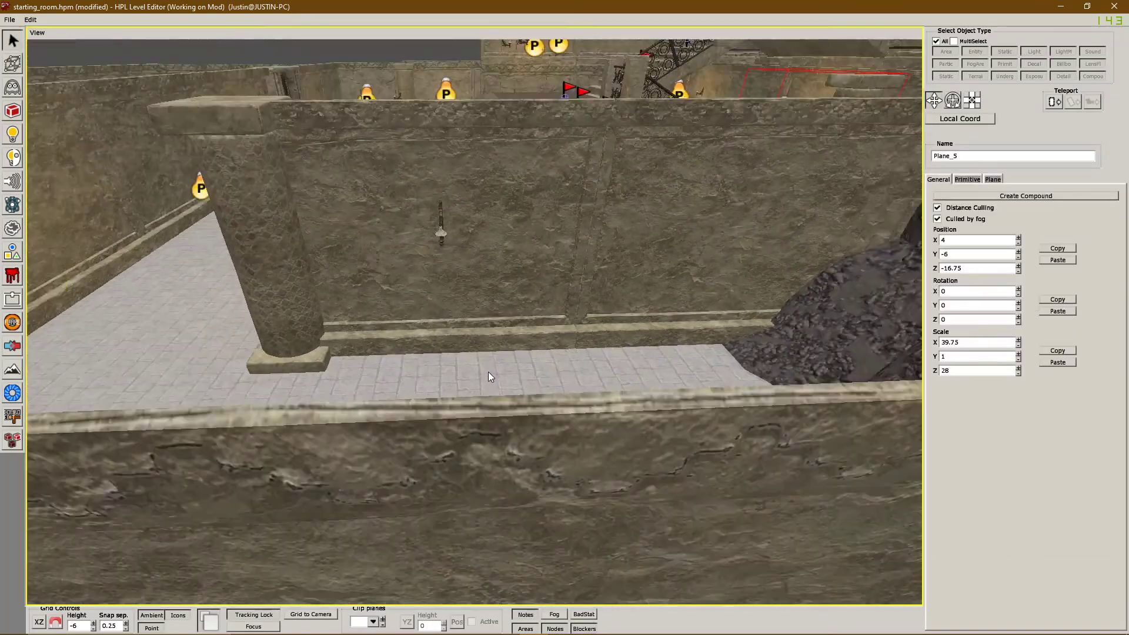
- Bring a point light copy round the corner and position it in front of the new wall candle
middle_drag(487, 372, 447, 248)
click(364, 154)
middle_drag(442, 154, 432, 69)
drag(432, 72, 253, 308)
drag(300, 362, 648, 444)
middle_drag(648, 445, 570, 409)
drag(547, 415, 587, 431)
middle_drag(588, 430, 400, 365)
- Set ConnectedLight of french_candle_wall_1_18 to light_21 and save the map
click(457, 213)
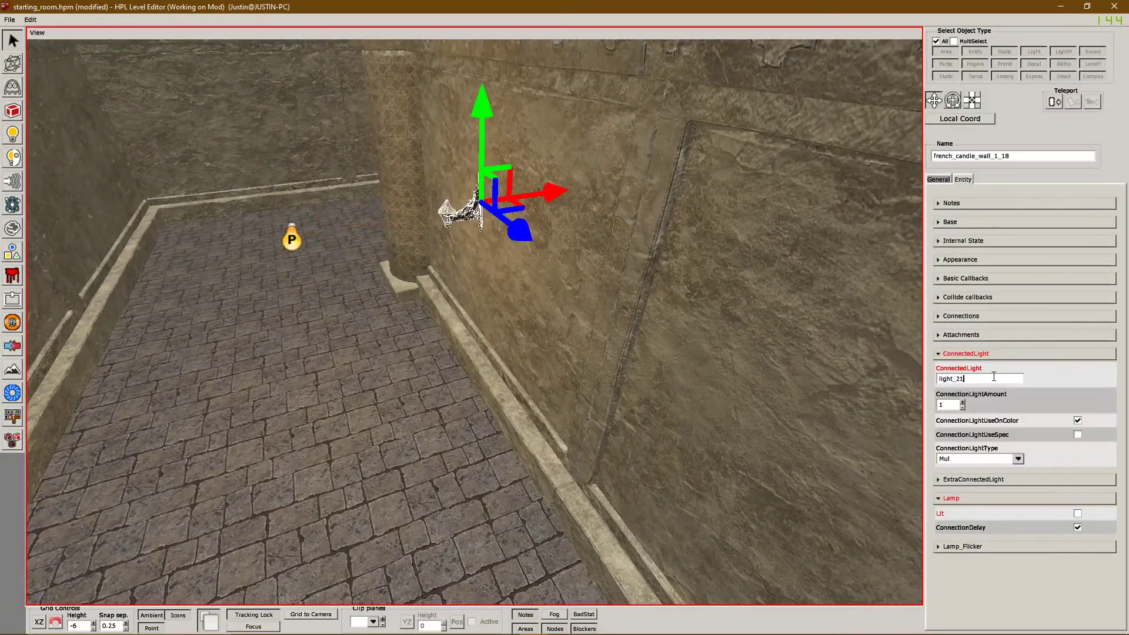
click(383, 474)
key(ctrl+s)
scroll(382, 474, down, 3)
middle_drag(382, 473, 463, 302)
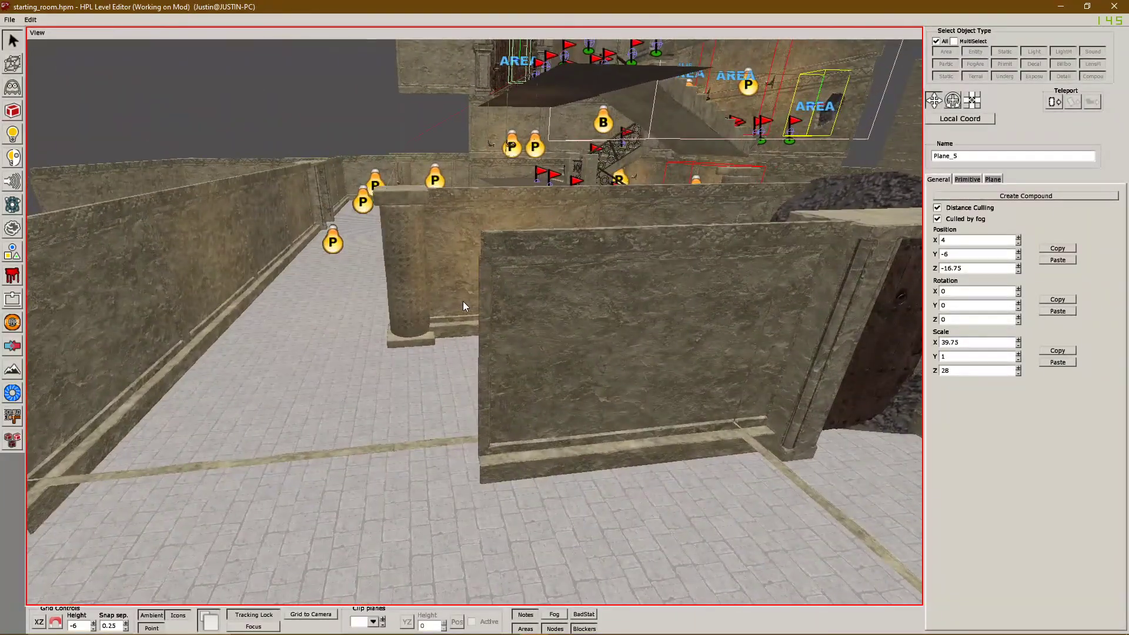
- Delete the unneeded object near the corridor's partition wall
alt+drag(463, 301, 268, 383)
click(552, 247)
alt+drag(552, 247, 517, 376)
key(Delete)
- Open the entity catalogue with an empty filter and look through all available entities
click(12, 87)
scroll(1027, 252, up, 4)
scroll(1085, 234, down, 4)
scroll(986, 83, up, 3)
click(962, 153)
key(BackSpace)
scroll(1025, 259, down, 4)
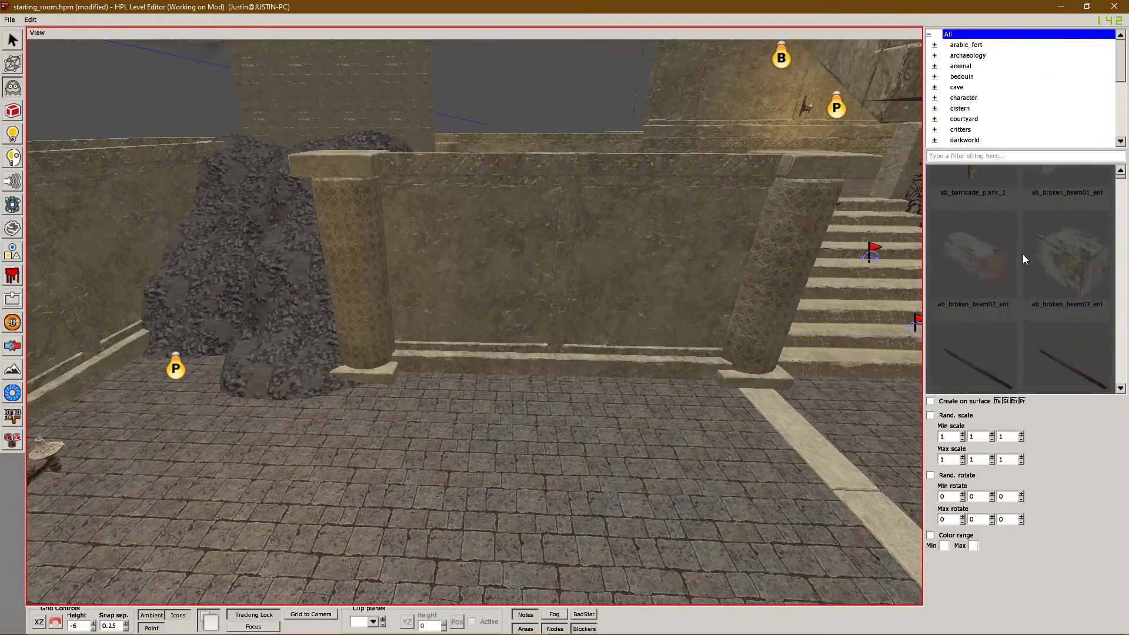
drag(1119, 178, 1120, 201)
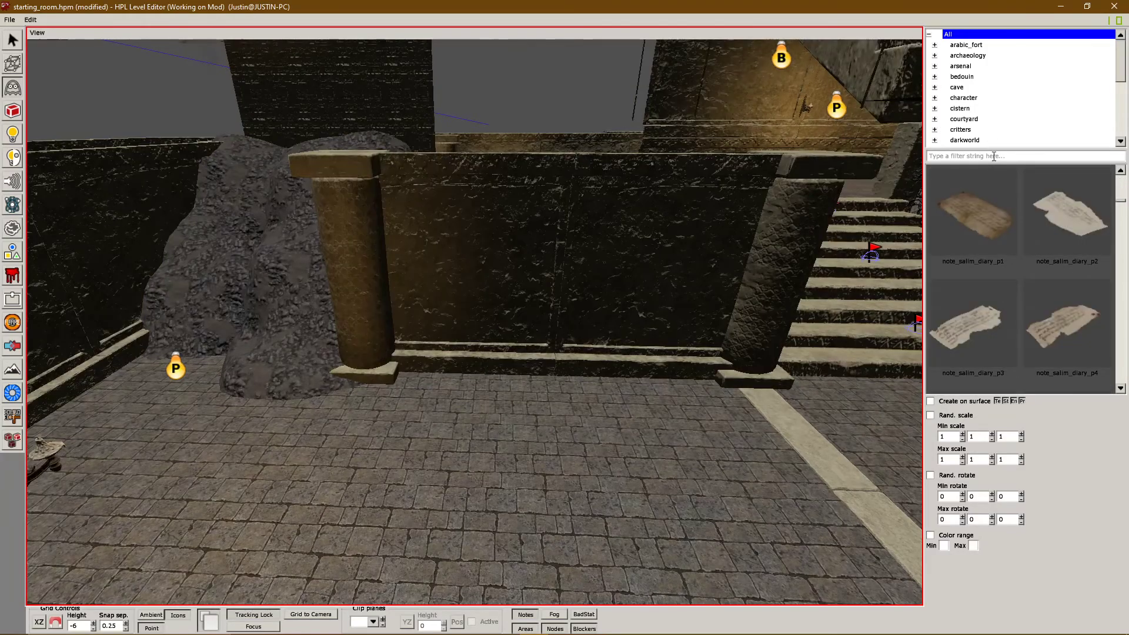
- Show the furniture entities of the roman set and look through them
scroll(1008, 106, down, 5)
click(963, 78)
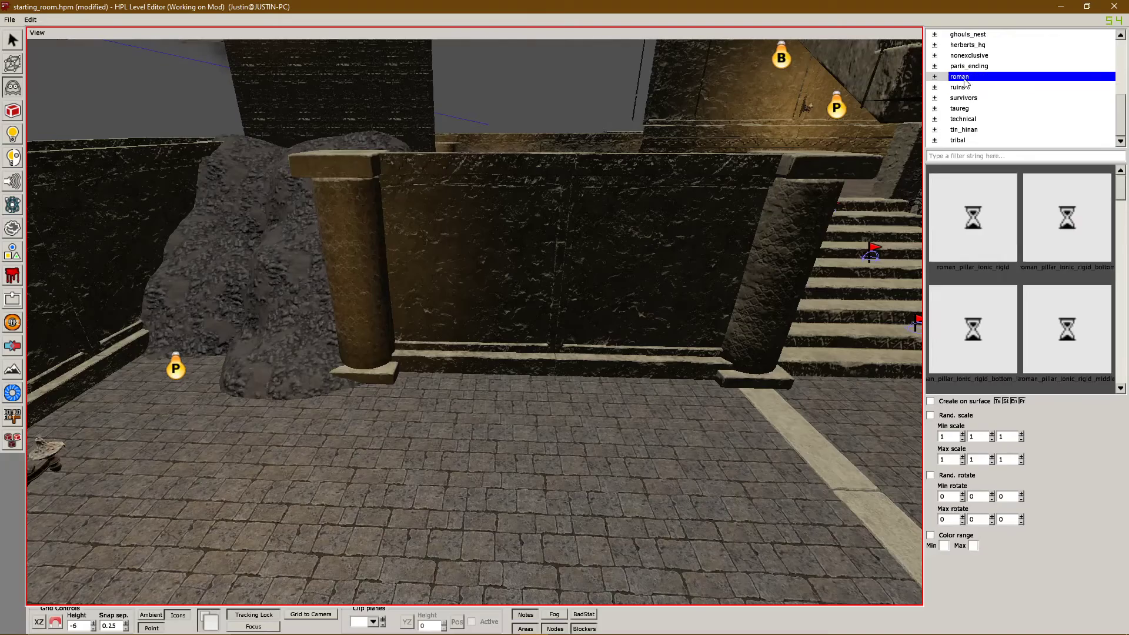
double_click(1004, 76)
click(999, 108)
scroll(1033, 296, down, 5)
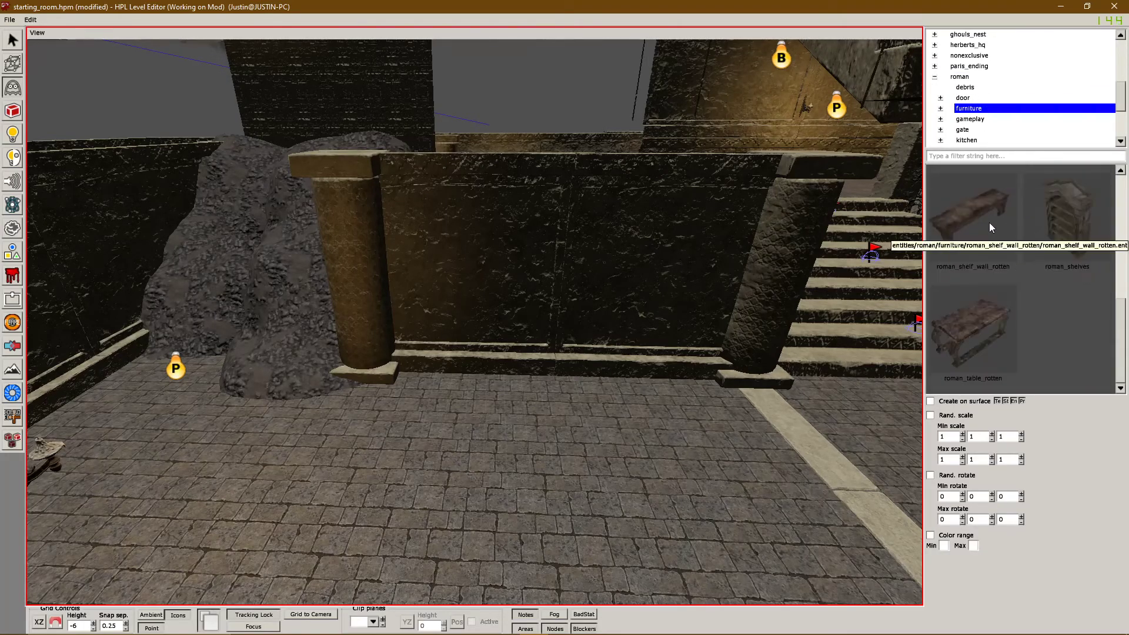
- Try placing a roman furniture piece on the floor in front of the partition wall, and undo the placement
click(564, 395)
alt+drag(564, 395, 656, 406)
key(ctrl+z)
scroll(1052, 267, up, 5)
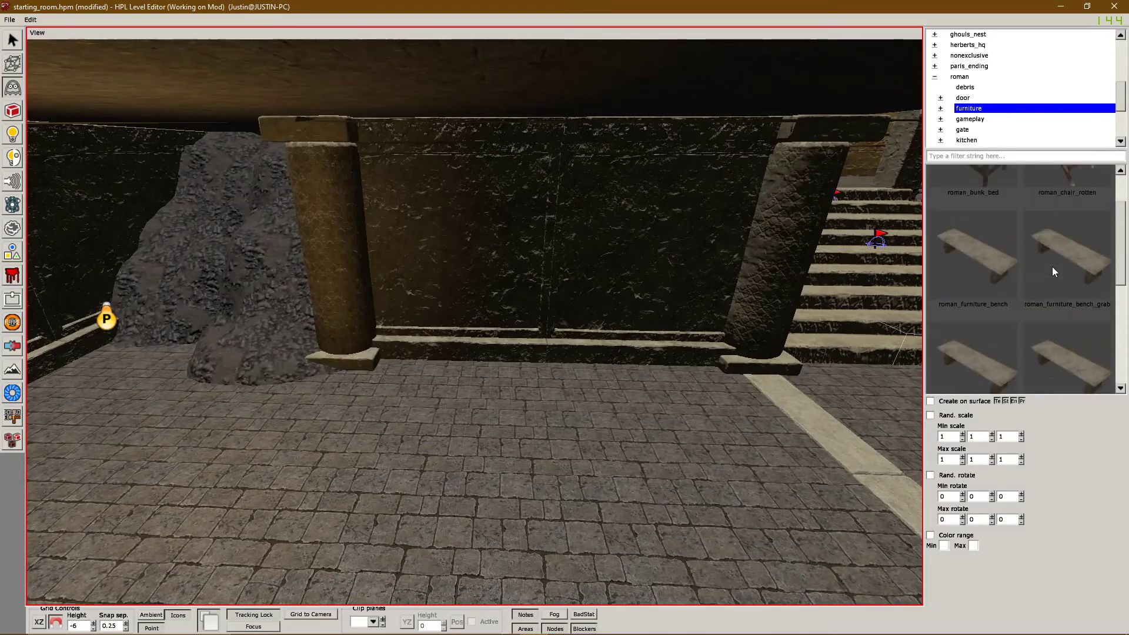
- Place a roman_furniture_bench_push bench on the lower floor and move it against the partition wall between the two columns
click(1003, 294)
click(555, 364)
alt+drag(700, 347, 680, 286)
click(13, 40)
click(580, 331)
click(56, 621)
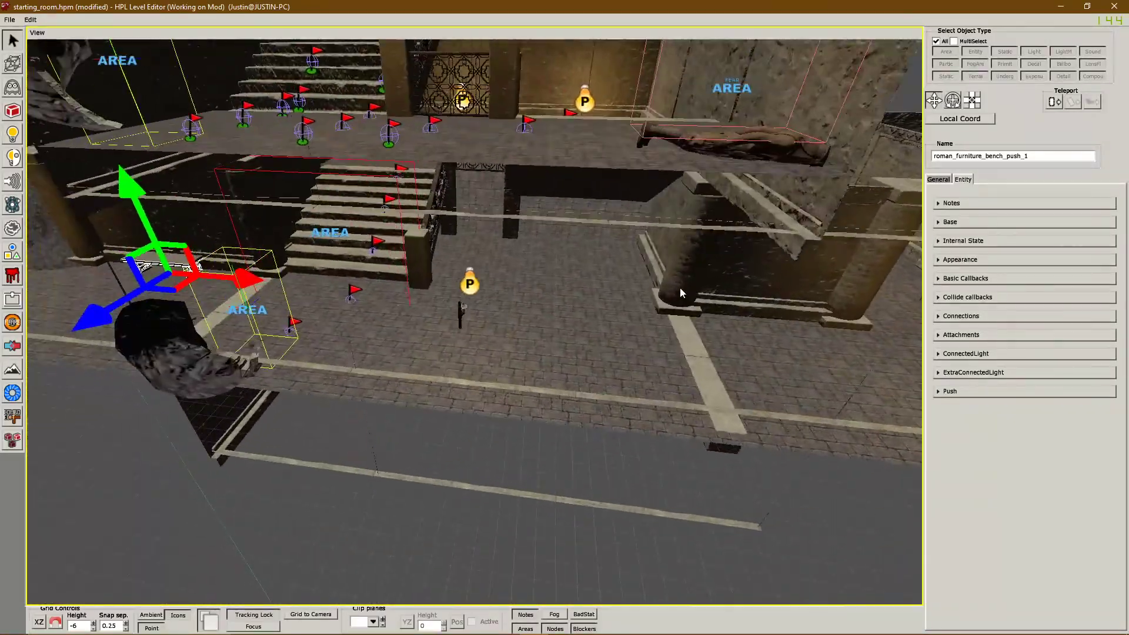
drag(241, 279, 826, 341)
alt+drag(826, 341, 659, 304)
click(638, 529)
click(638, 541)
scroll(659, 305, up, 3)
- Filter the entities by "table" across all sets and look through the available table models
click(13, 87)
click(958, 154)
text(table)
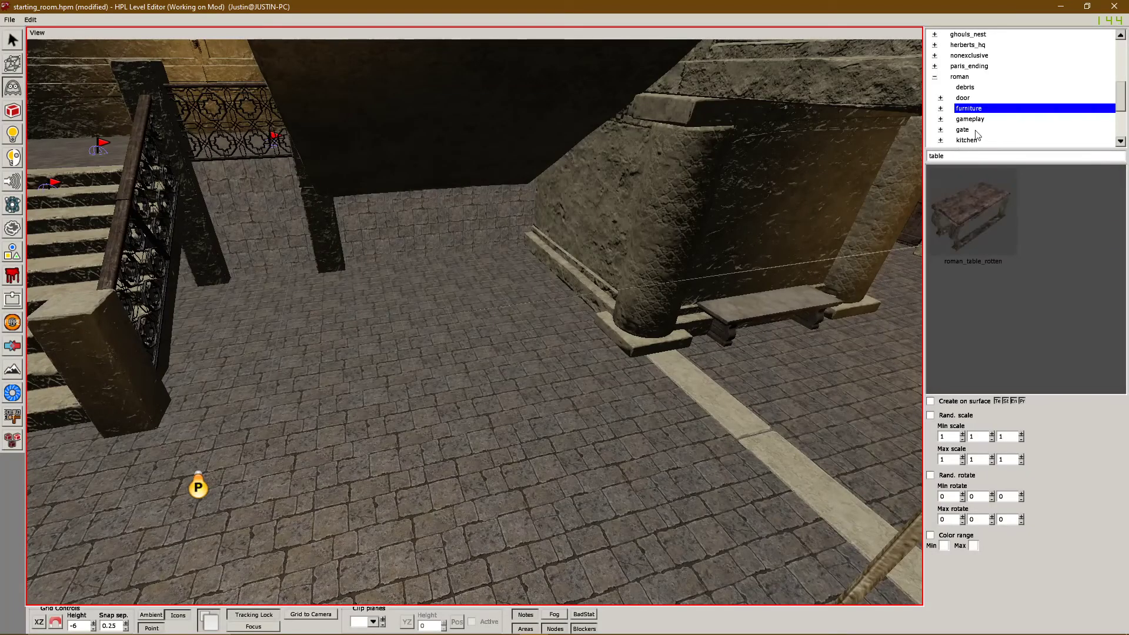
scroll(1053, 329, down, 3)
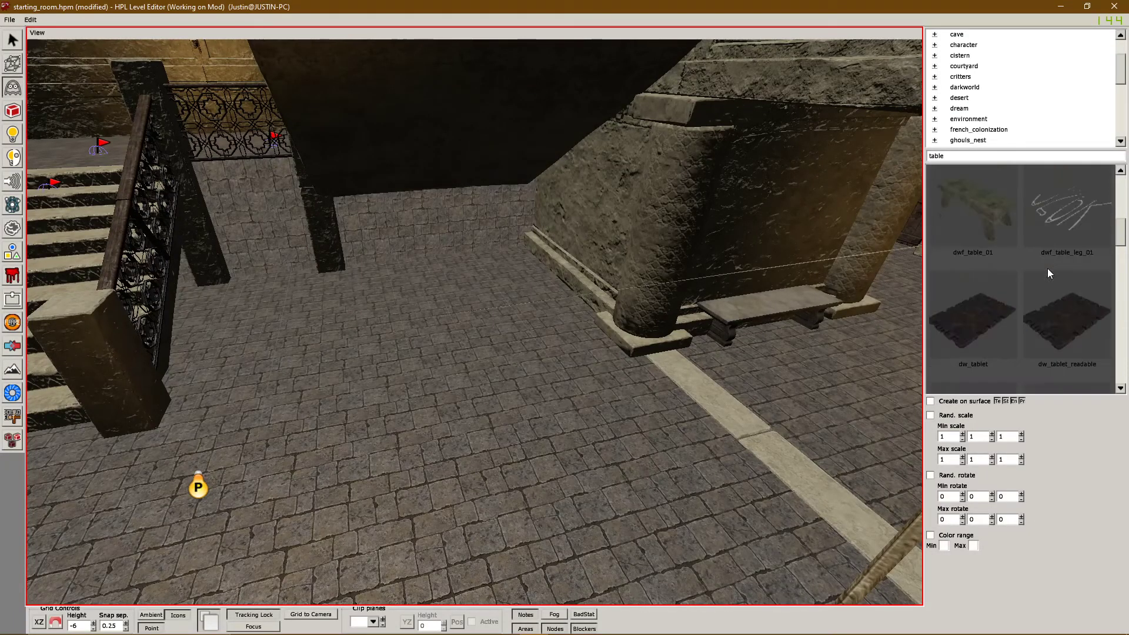
click(999, 254)
scroll(910, 333, down, 1)
scroll(1016, 317, down, 4)
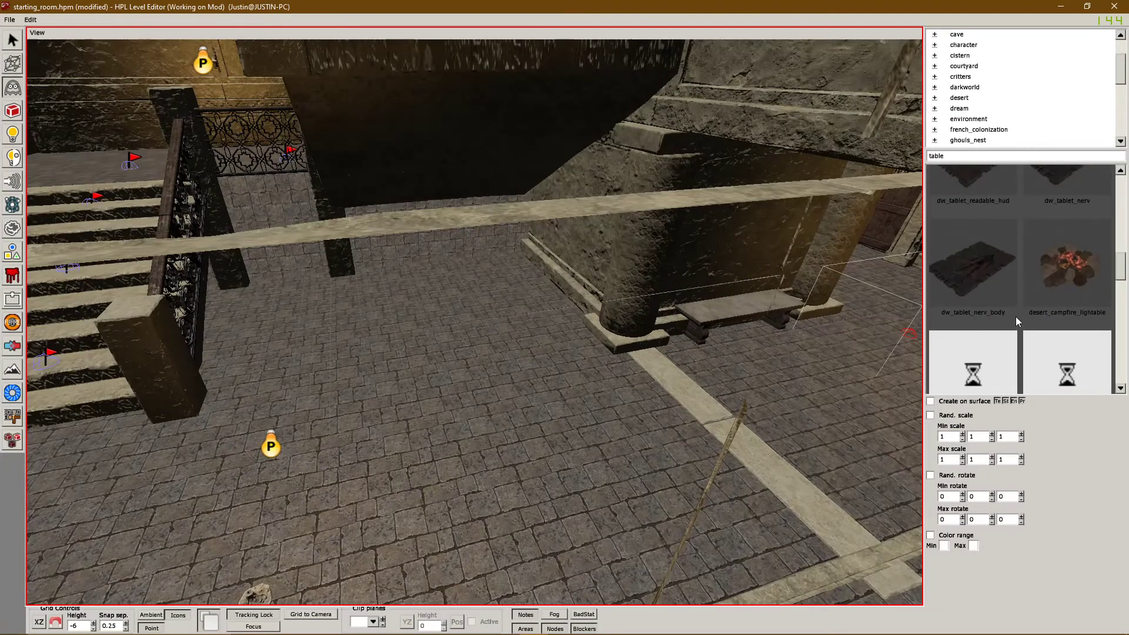
scroll(1015, 316, down, 5)
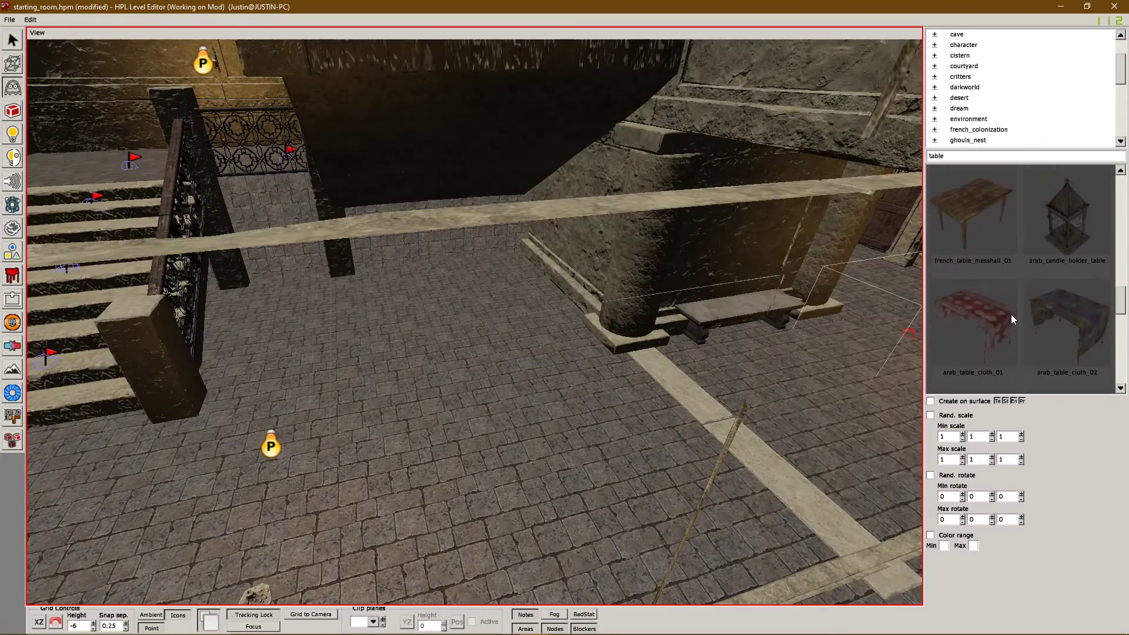
scroll(1074, 308, up, 4)
click(974, 330)
click(976, 259)
scroll(546, 308, up, 1)
scroll(1015, 272, up, 1)
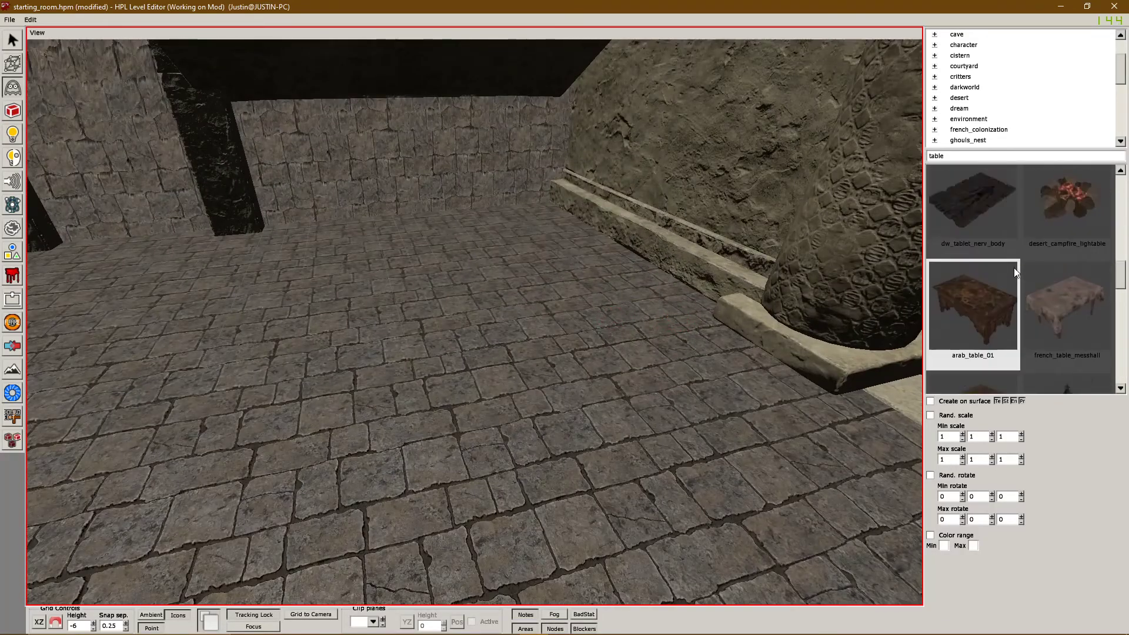
scroll(1010, 270, up, 3)
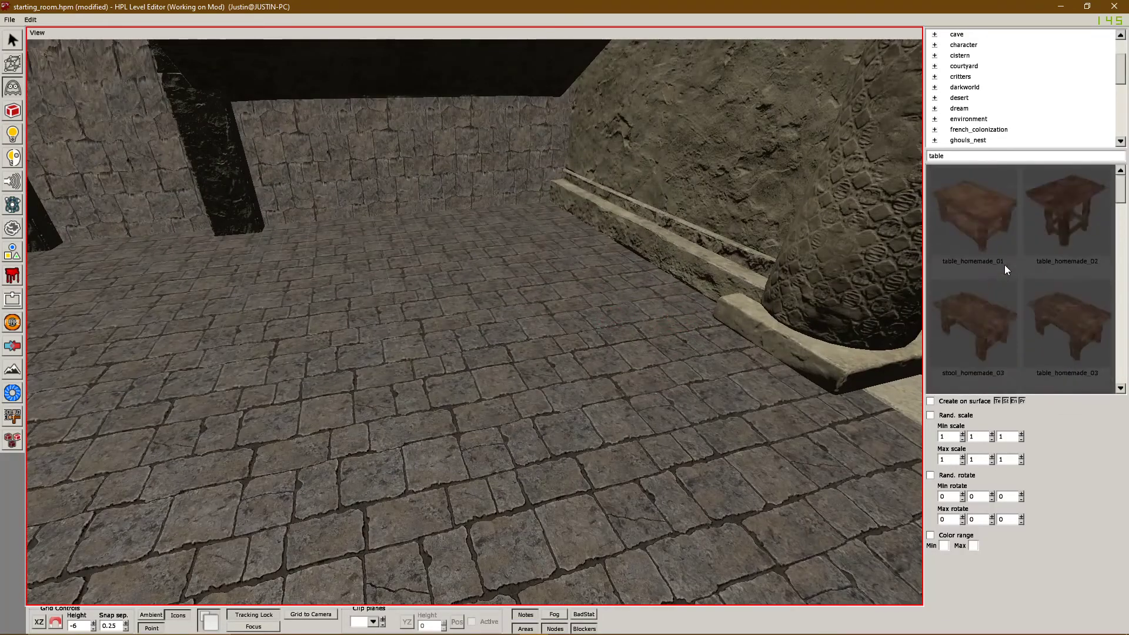
- Place the stool_homemade_03 entity as a table on the open floor beside the stairs
click(973, 326)
scroll(582, 281, down, 3)
middle_drag(582, 281, 485, 335)
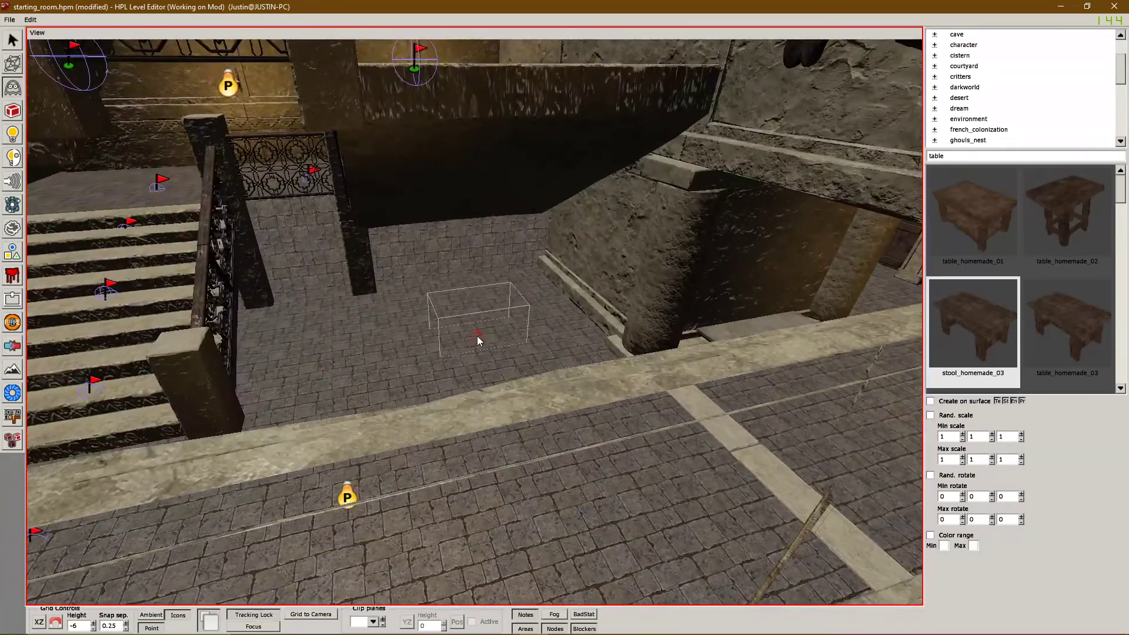
scroll(577, 379, up, 3)
scroll(578, 379, down, 3)
middle_drag(577, 379, 694, 329)
scroll(1045, 269, down, 5)
- Filter the entities by "chair" and place arab_chair_01 chairs around the table
double_click(994, 154)
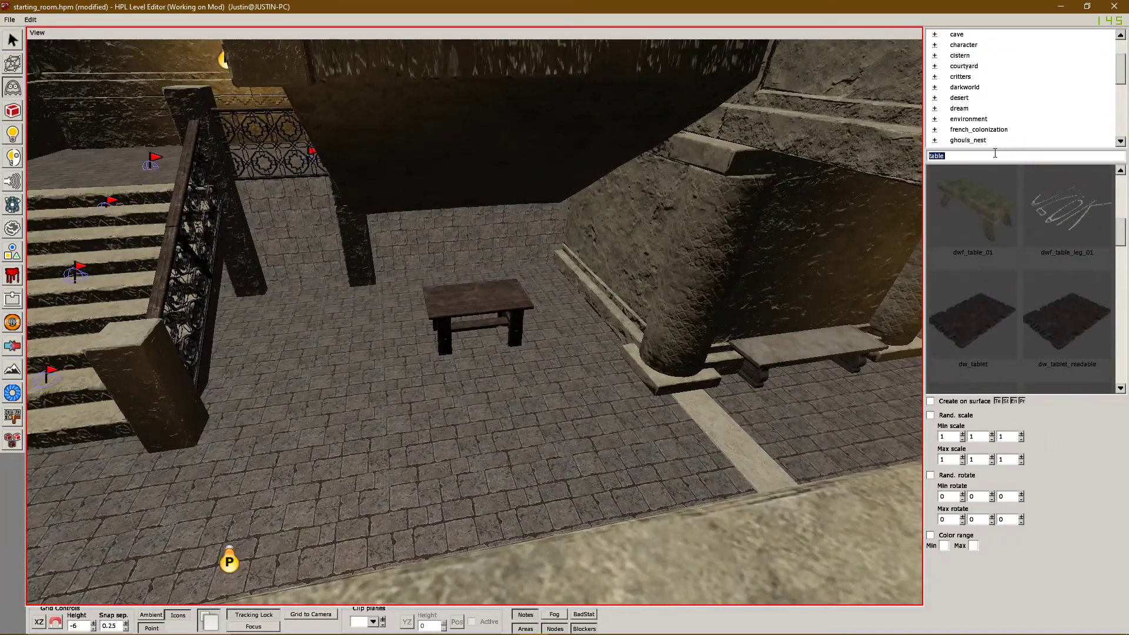
text(chair)
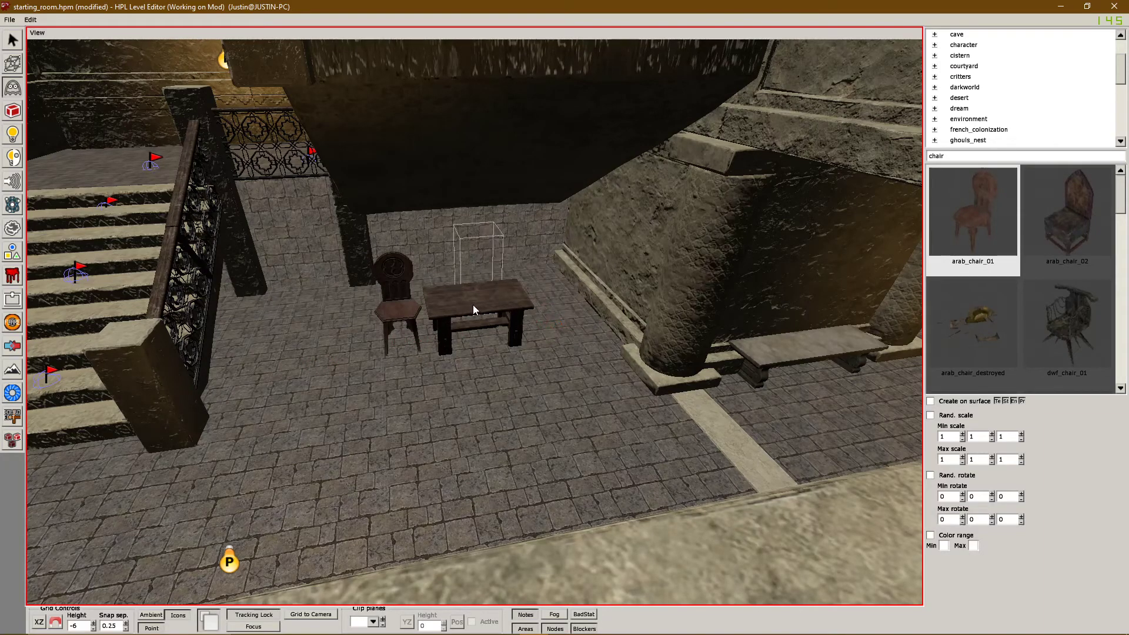
text(_01)
click(393, 305)
key(w)
drag(411, 410, 474, 385)
click(479, 259)
scroll(422, 327, up, 5)
- Move and rotate the upright chairs so they stand close to the table
alt+middle_drag(423, 327, 399, 335)
key(q)
drag(517, 314, 494, 312)
drag(410, 350, 400, 359)
key(w)
drag(460, 381, 421, 384)
alt+middle_drag(421, 384, 438, 332)
- Tip the third chair, at the table end nearest the sloped wall, over onto its side
click(938, 101)
click(700, 282)
click(952, 101)
drag(703, 424, 711, 382)
key(ctrl+z)
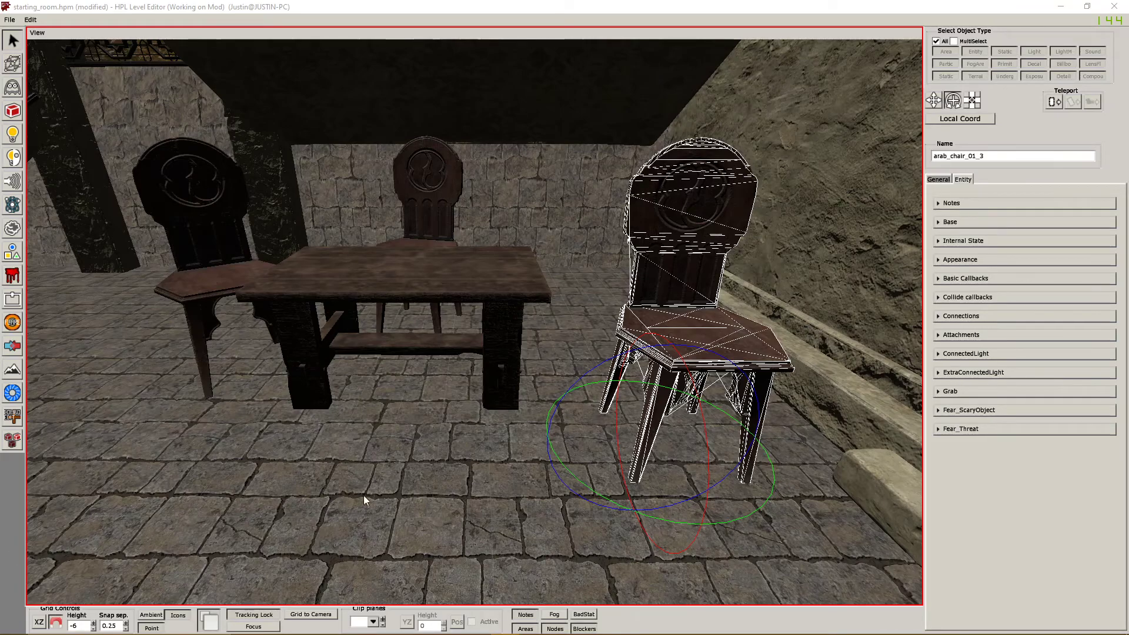
drag(710, 479, 676, 322)
key(q)
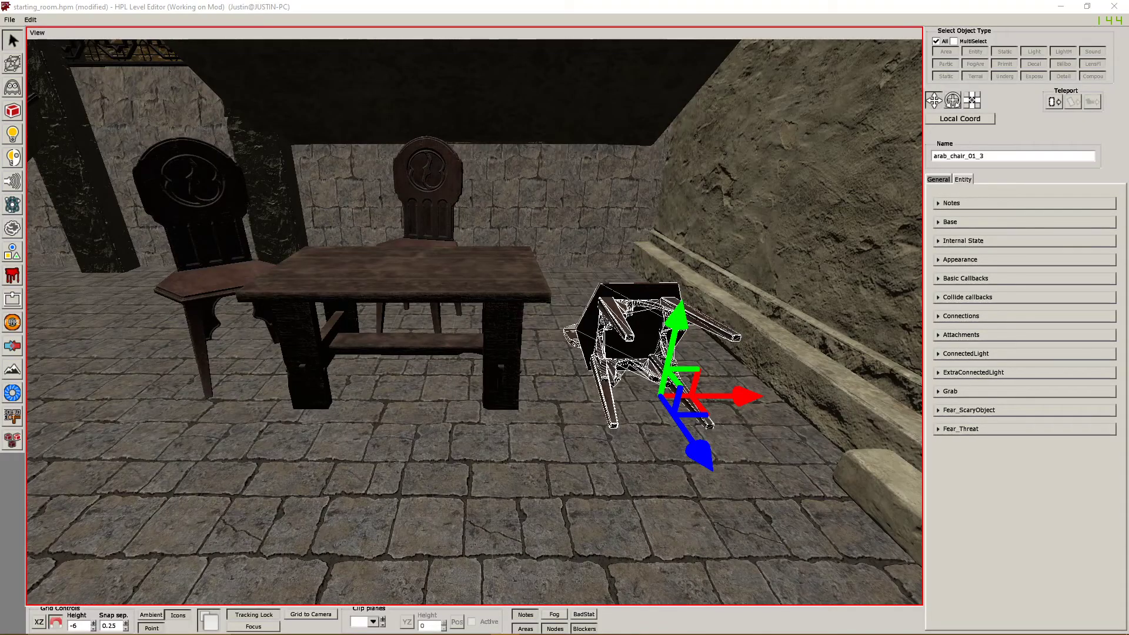
- Turn the tipped chair and shift it until it rests on the floor beside the table, and save the level
drag(675, 348, 680, 302)
alt+drag(702, 370, 795, 257)
key(w)
drag(729, 449, 665, 530)
key(q)
drag(712, 430, 654, 421)
drag(570, 493, 569, 442)
scroll(650, 340, down, 5)
key(ctrl+s)
alt+drag(650, 340, 469, 434)
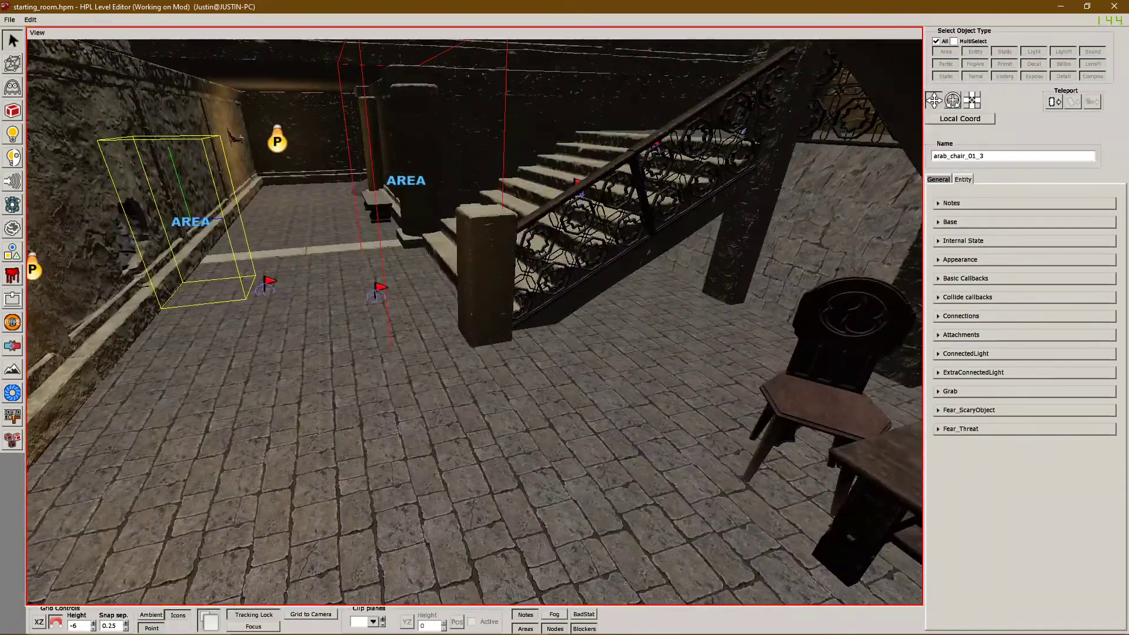
key(alt+Tab)
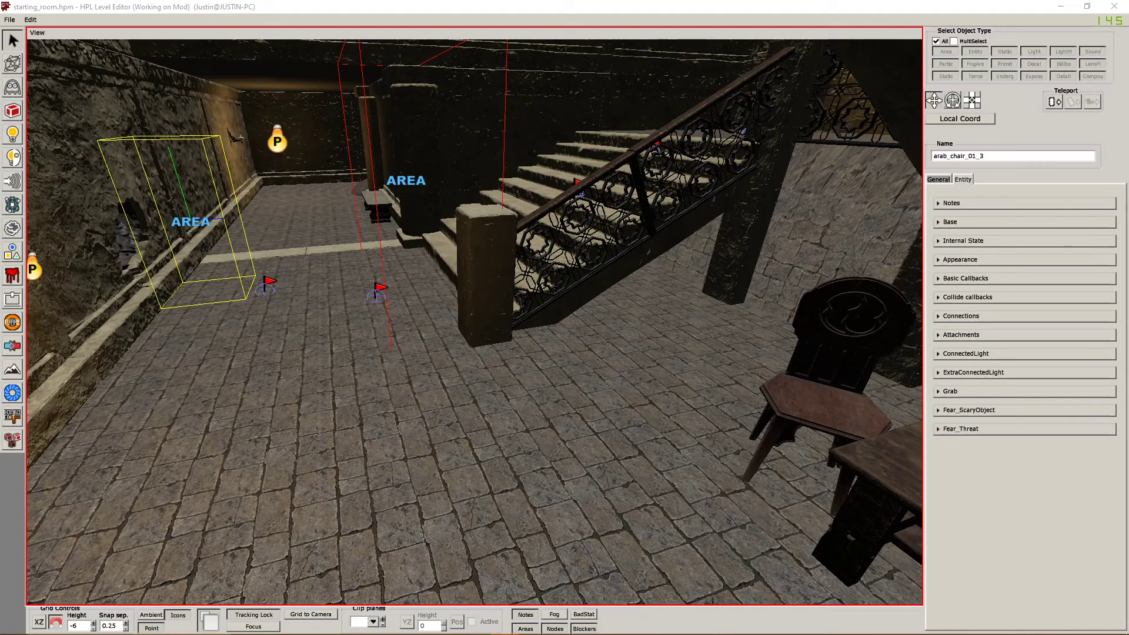
- Filter the entities by "match", place a matchbook on the tabletop and save the level
alt+drag(494, 368, 676, 370)
alt+drag(529, 406, 170, 329)
click(527, 455)
click(16, 87)
text(match)
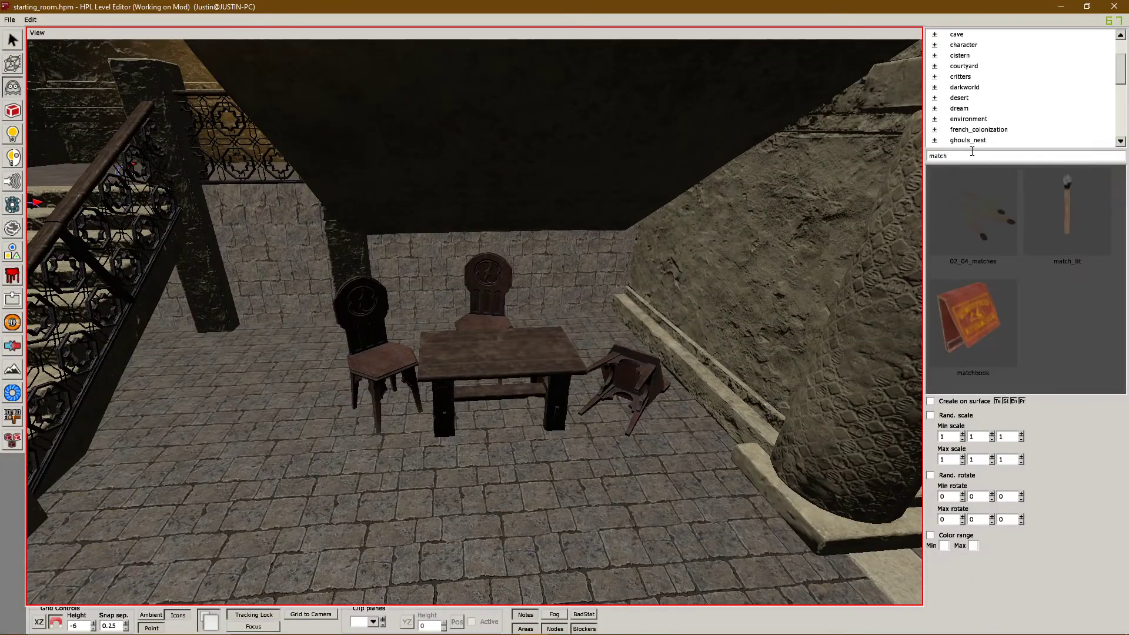
text(1)
click(538, 351)
key(w)
click(511, 509)
key(ctrl+s)
- Filter the static objects by "bedo" and look through the bedouin pieces
alt+drag(511, 509, 76, 221)
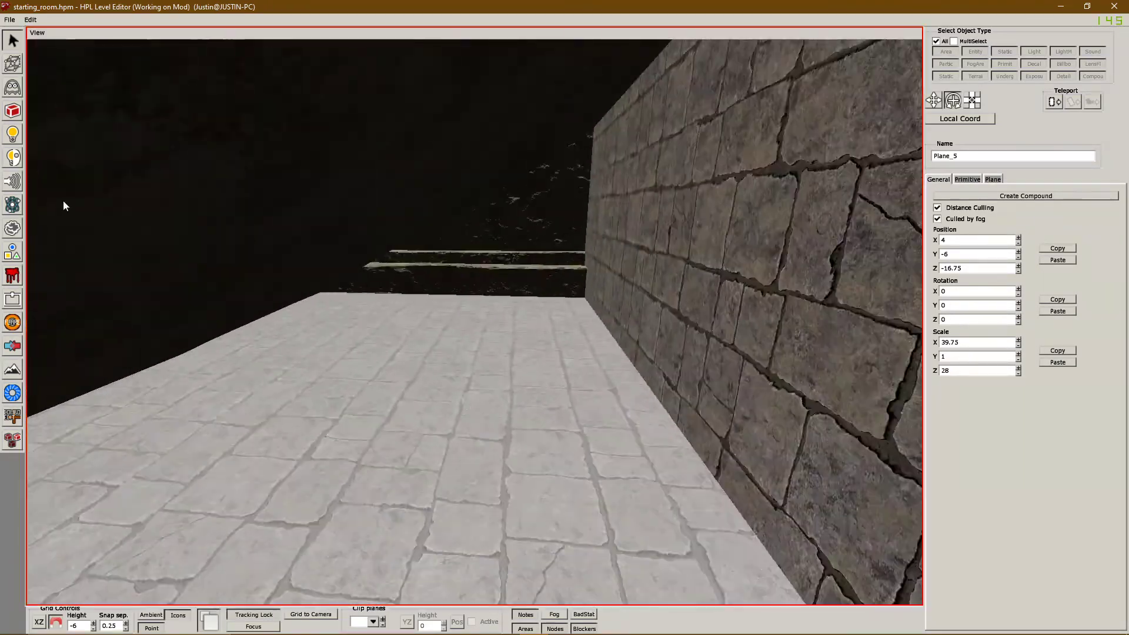
click(12, 110)
double_click(990, 156)
text(door)
scroll(987, 235, up, 5)
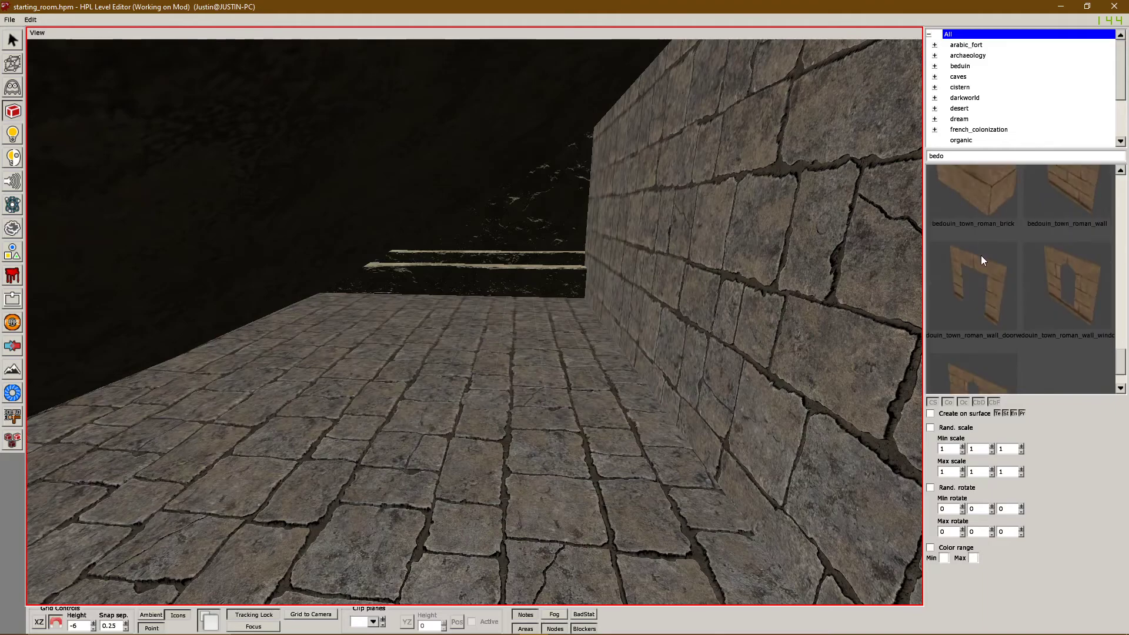
- Filter the entities by "bed" and place a bedouin_basket_wicker at the far end of the stone-walled passage
click(12, 87)
click(957, 159)
text(bed)
scroll(985, 220, down, 3)
click(1067, 270)
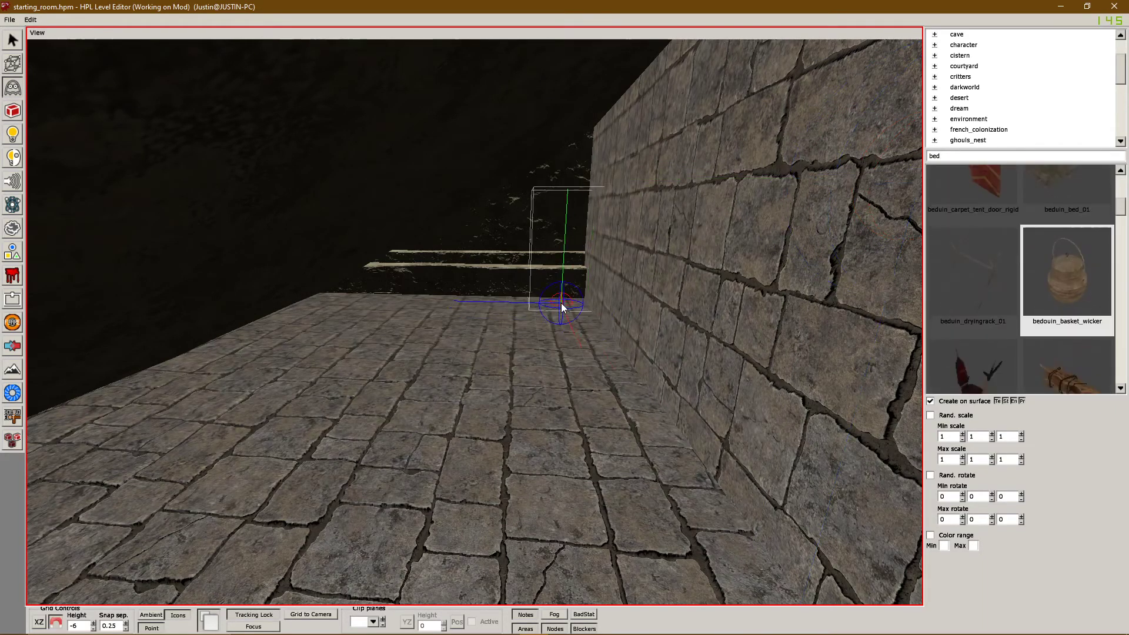
click(566, 306)
- Try placing further wicker baskets around the first one, and undo the placements
click(520, 336)
click(439, 328)
click(599, 346)
scroll(553, 361, down, 1)
key(ctrl+z)
key(ctrl+z)
key(ctrl+z)
- Place another wicker basket next to the first and rotate the baskets so they look varied
click(535, 331)
alt+drag(535, 330, 590, 406)
click(13, 41)
click(472, 301)
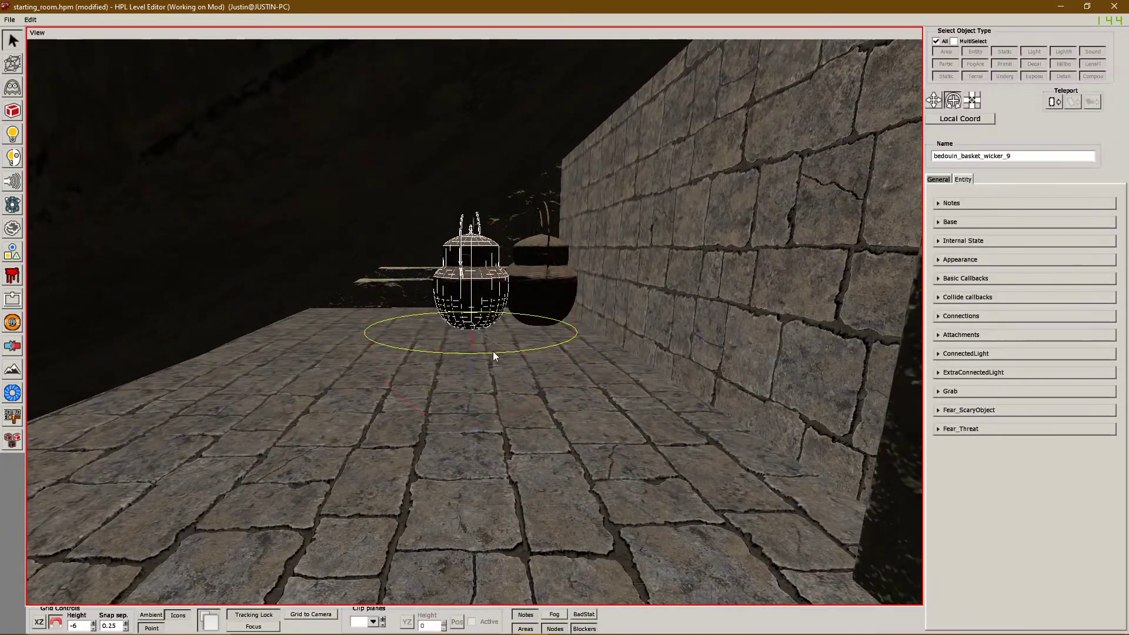
click(542, 297)
drag(457, 324, 547, 346)
alt+drag(547, 346, 677, 376)
click(693, 388)
drag(710, 543, 758, 488)
- Filter the entities by "french_can" and place a french_candle_holder_small_1 on the tabletop
alt+drag(758, 488, 492, 408)
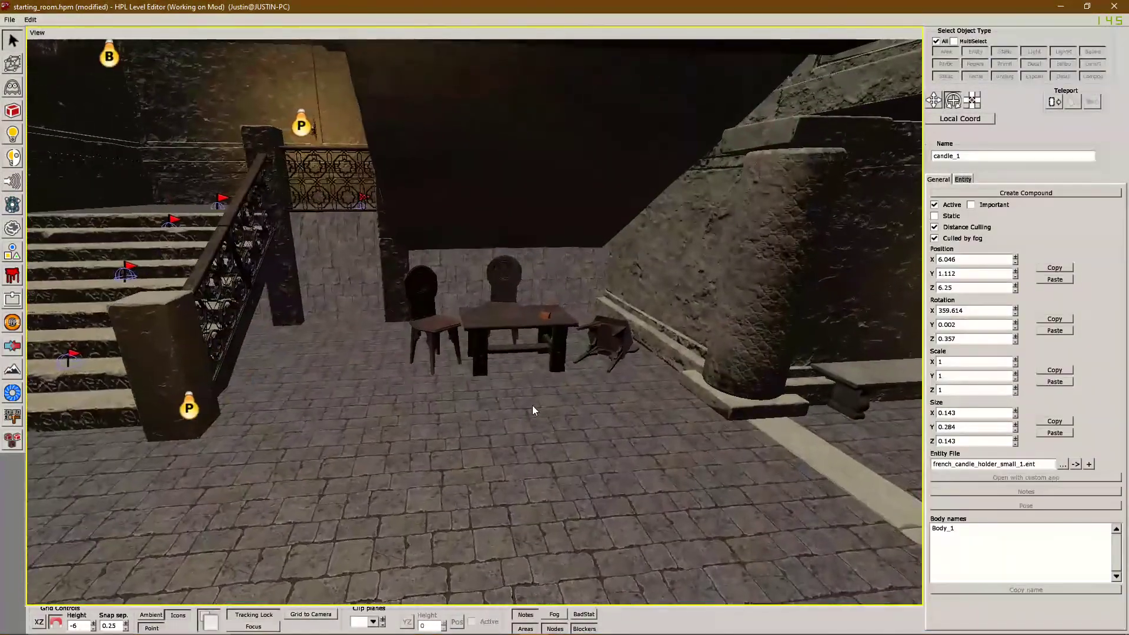
click(13, 87)
click(957, 155)
text(frenchh_)
key(BackSpace)
key(BackSpace)
text(_can)
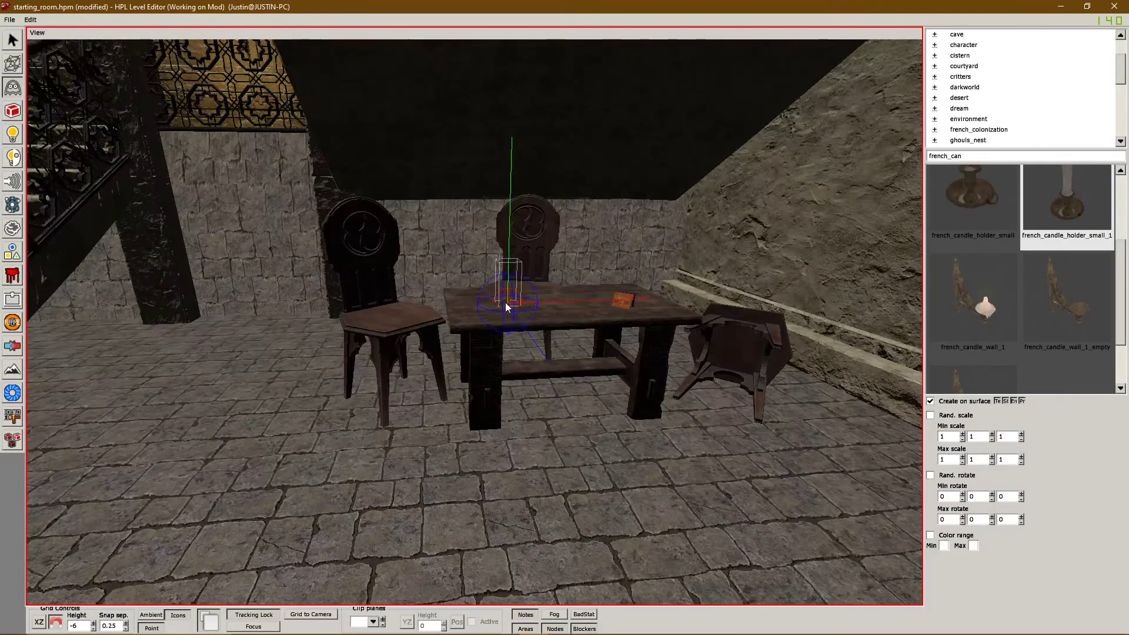
click(506, 302)
- Select the candle holder on the table and open its entity settings
middle_drag(619, 312, 507, 314)
key(1)
click(487, 300)
click(431, 287)
click(431, 287)
click(960, 180)
- Duplicate an existing point light and move the copy to the candle holder on the table
middle_drag(677, 393, 758, 376)
click(649, 237)
key(q)
key(ctrl+d)
drag(692, 242, 405, 238)
middle_drag(406, 238, 347, 265)
drag(347, 264, 358, 305)
middle_drag(505, 306, 500, 262)
drag(547, 245, 568, 250)
- Connect the duplicated light to the candle holder on the table and save the level
scroll(488, 286, up, 3)
click(487, 218)
mouse_move(523, 283)
middle_down()
mouse_move(411, 271)
mouse_move(522, 263)
middle_up()
click(505, 206)
double_click(977, 156)
click(488, 218)
click(957, 378)
click(709, 300)
key(ctrl+s)
scroll(522, 264, down, 5)
- Look through the furniture and door entities of the arabic_fort set
alt+drag(522, 263, 564, 329)
click(12, 87)
scroll(993, 105, up, 3)
click(965, 35)
scroll(1027, 222, down, 12)
scroll(1035, 214, down, 10)
click(935, 45)
click(968, 77)
scroll(1068, 296, down, 2)
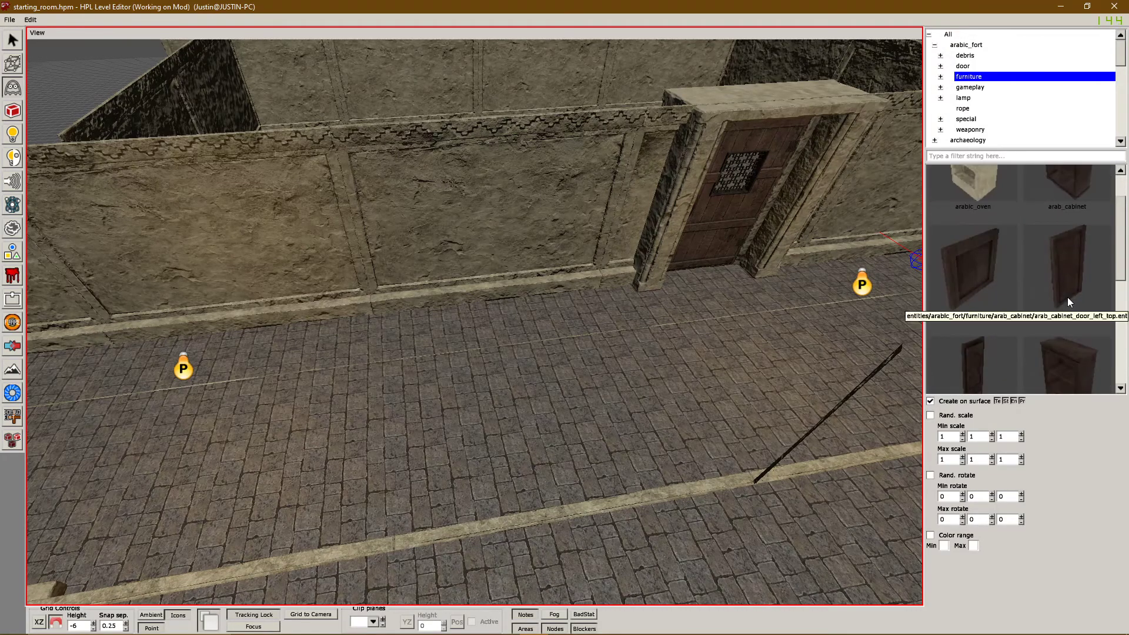
scroll(1067, 297, up, 2)
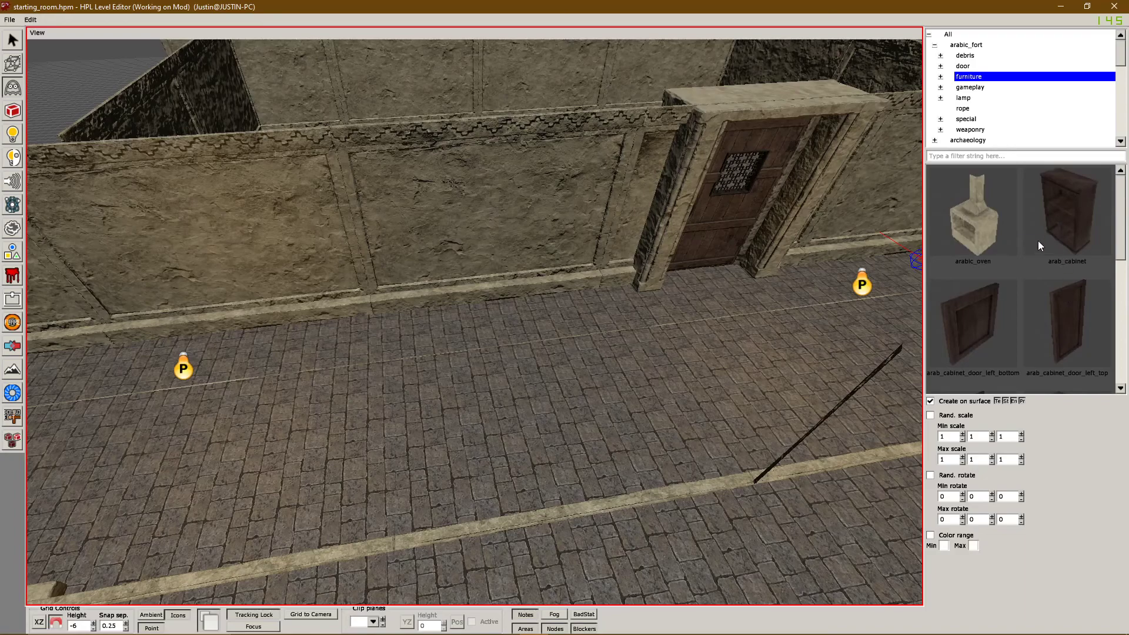
scroll(1024, 302, down, 5)
click(963, 67)
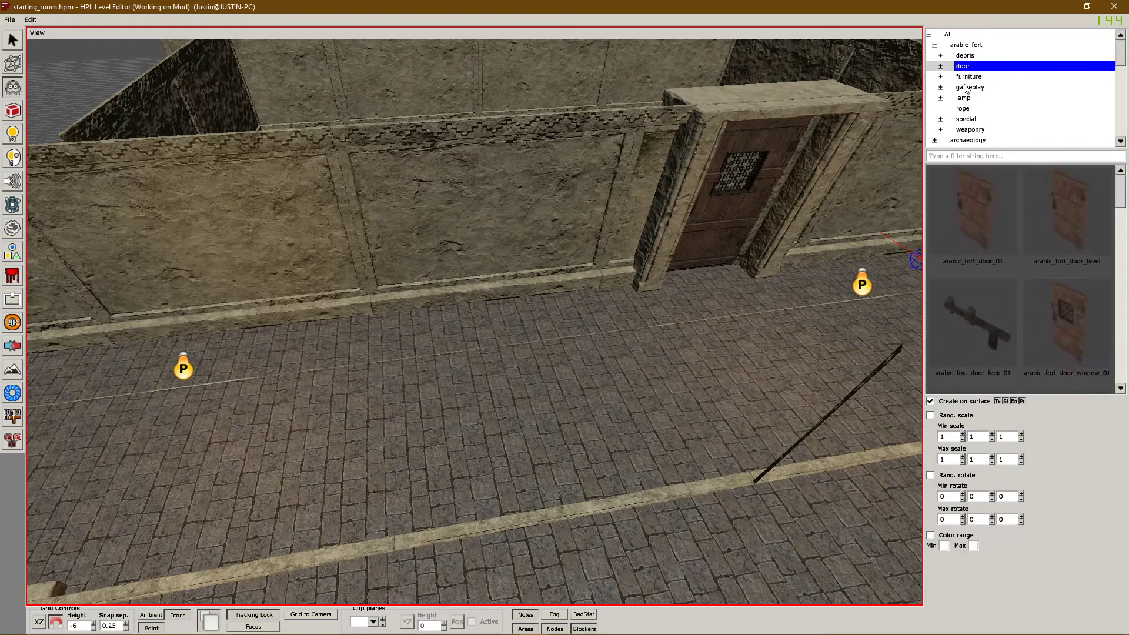
- Look through the furniture entities of the french_colonization set for pieces that suit the room
click(935, 45)
scroll(941, 82, down, 2)
click(935, 130)
scroll(946, 117, down, 3)
click(979, 47)
scroll(981, 52, down, 2)
scroll(1030, 247, down, 6)
scroll(1046, 277, down, 8)
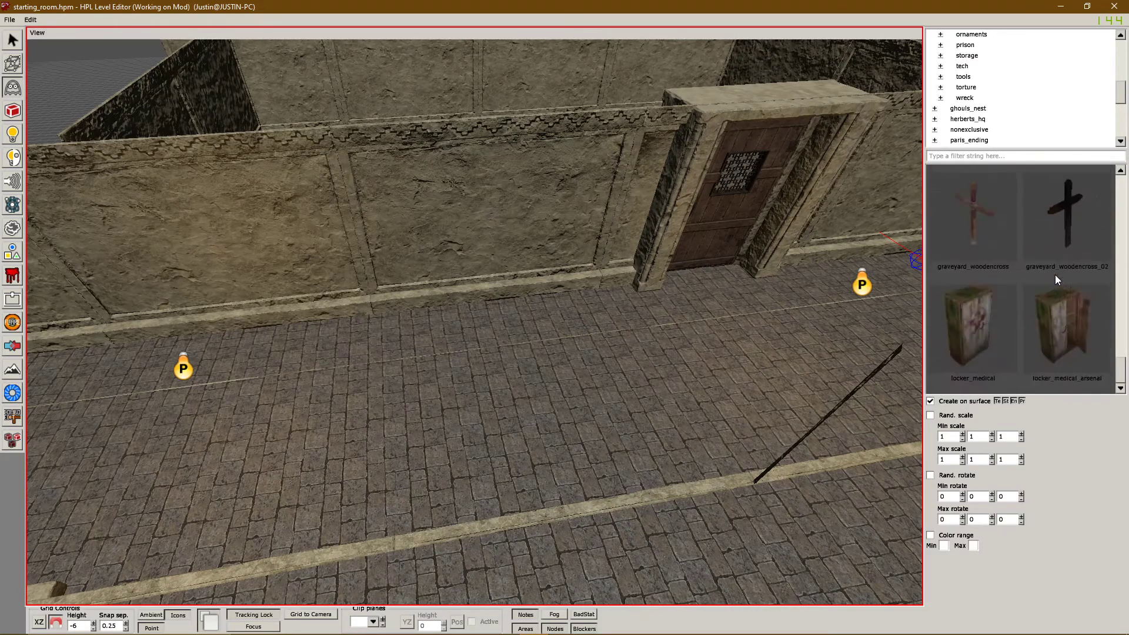
scroll(1052, 282, up, 7)
click(987, 282)
scroll(653, 343, up, 1)
scroll(1041, 264, up, 1)
scroll(996, 301, up, 4)
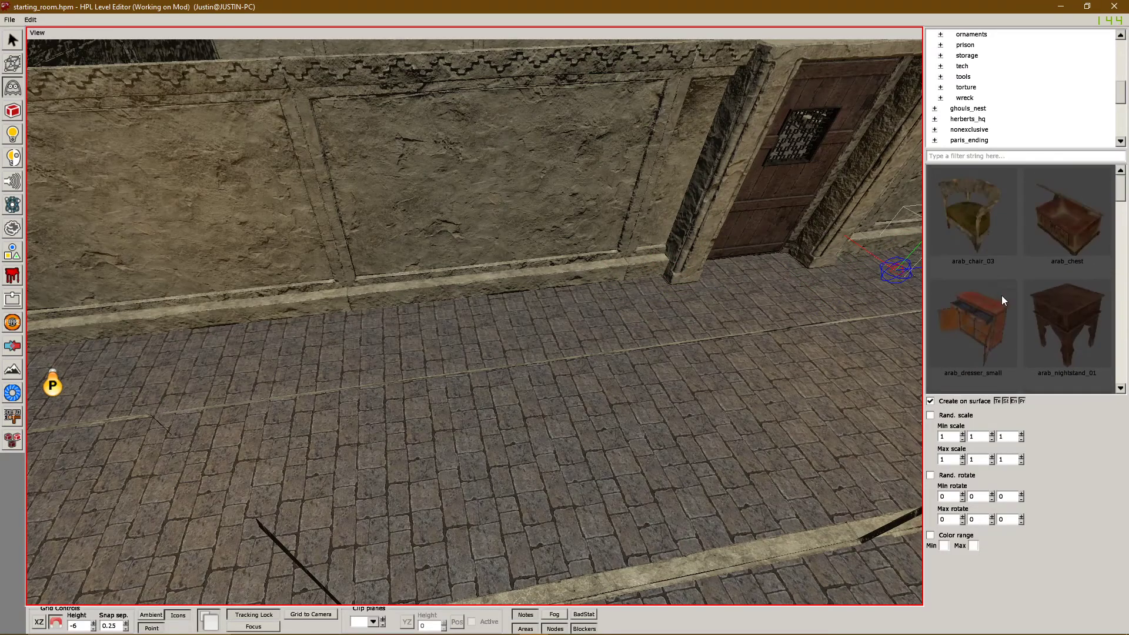
click(1036, 259)
middle_drag(659, 333, 541, 282)
click(493, 296)
- Place a roman_shelves entity from the roman furniture set on the floor near the corridor door
click(974, 110)
scroll(976, 117, down, 5)
click(964, 77)
scroll(1015, 235, down, 2)
click(1067, 218)
alt+drag(549, 305, 402, 341)
middle_drag(401, 341, 468, 347)
click(468, 347)
- Rotate the shelves to face into the corridor and move them back against the wall beside the door
click(13, 40)
click(468, 229)
middle_drag(468, 230, 893, 240)
click(952, 99)
drag(564, 369, 464, 379)
click(934, 100)
middle_drag(529, 311, 400, 330)
click(55, 621)
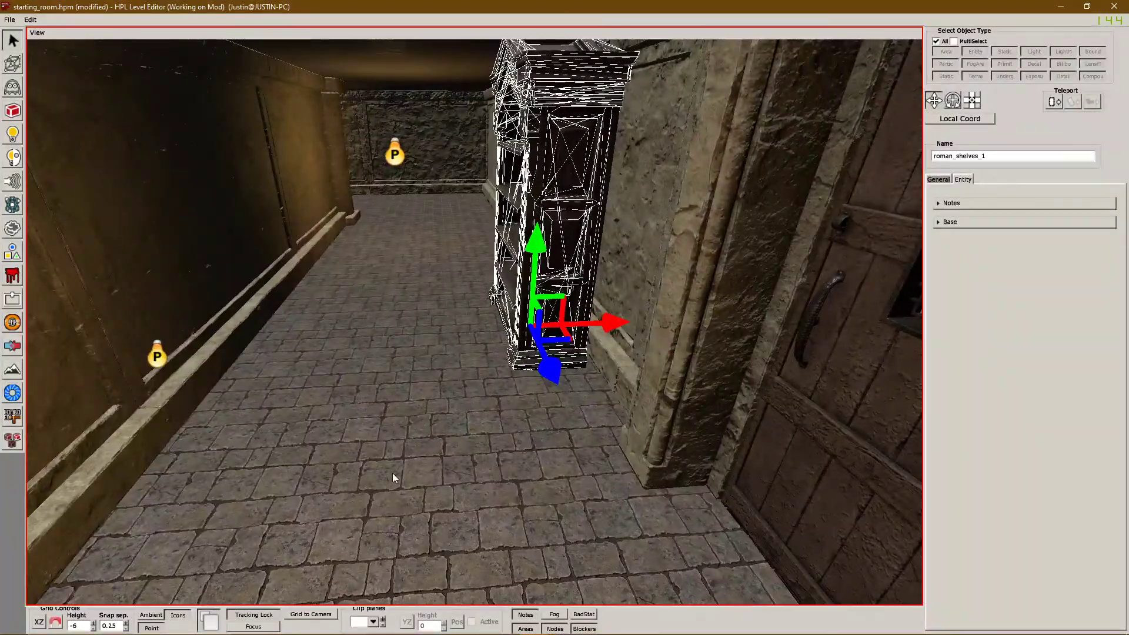
drag(611, 322, 621, 322)
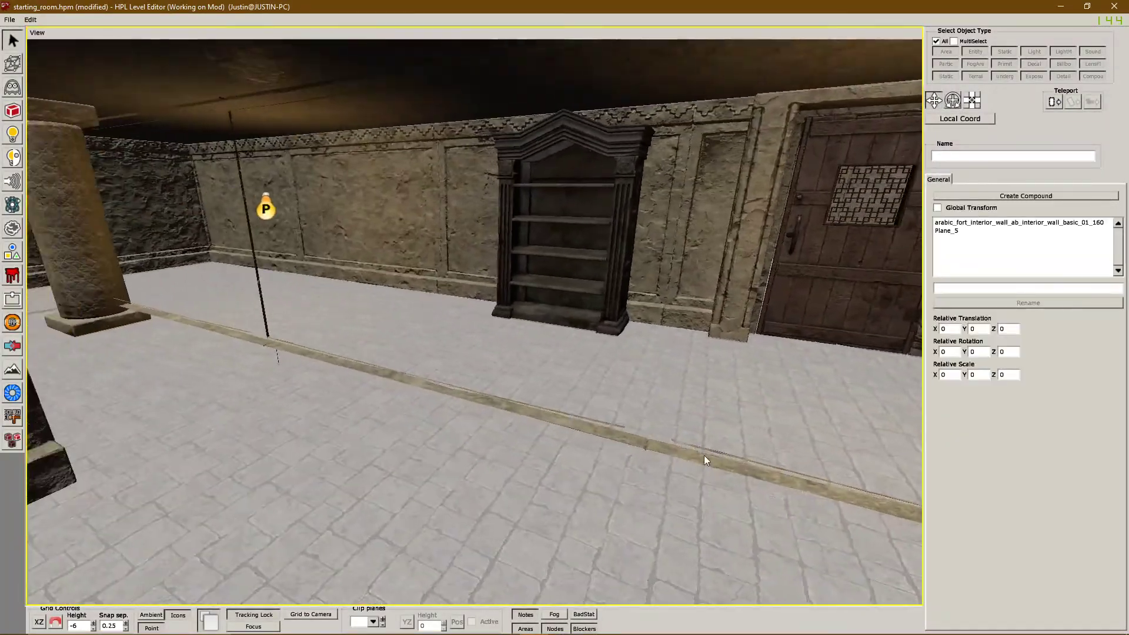
alt+drag(704, 455, 498, 271)
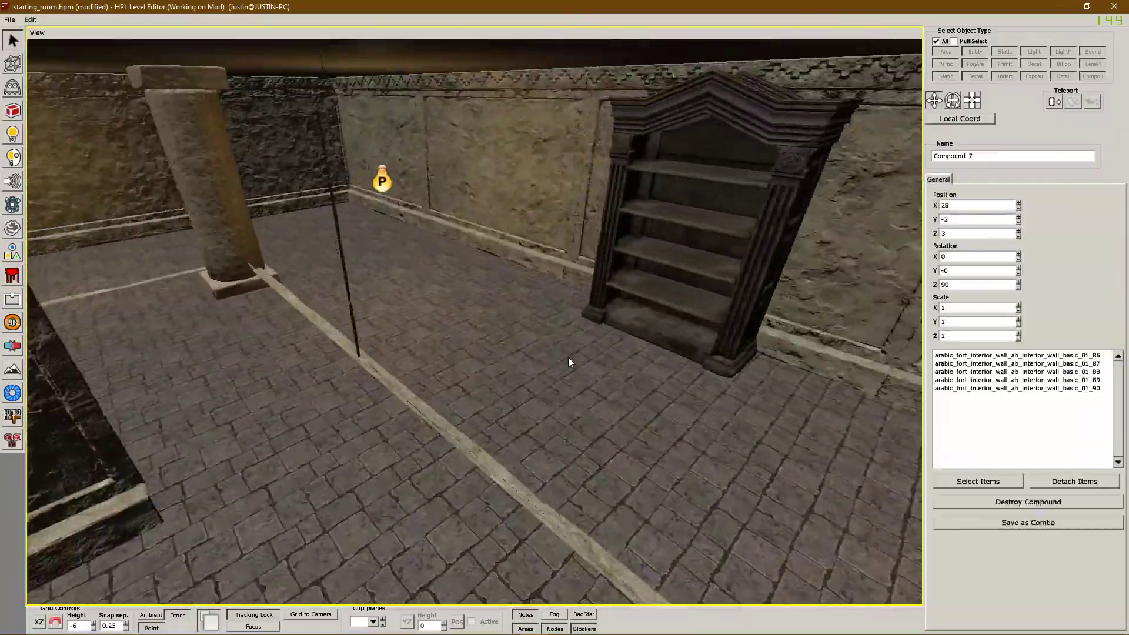
alt+drag(568, 358, 547, 298)
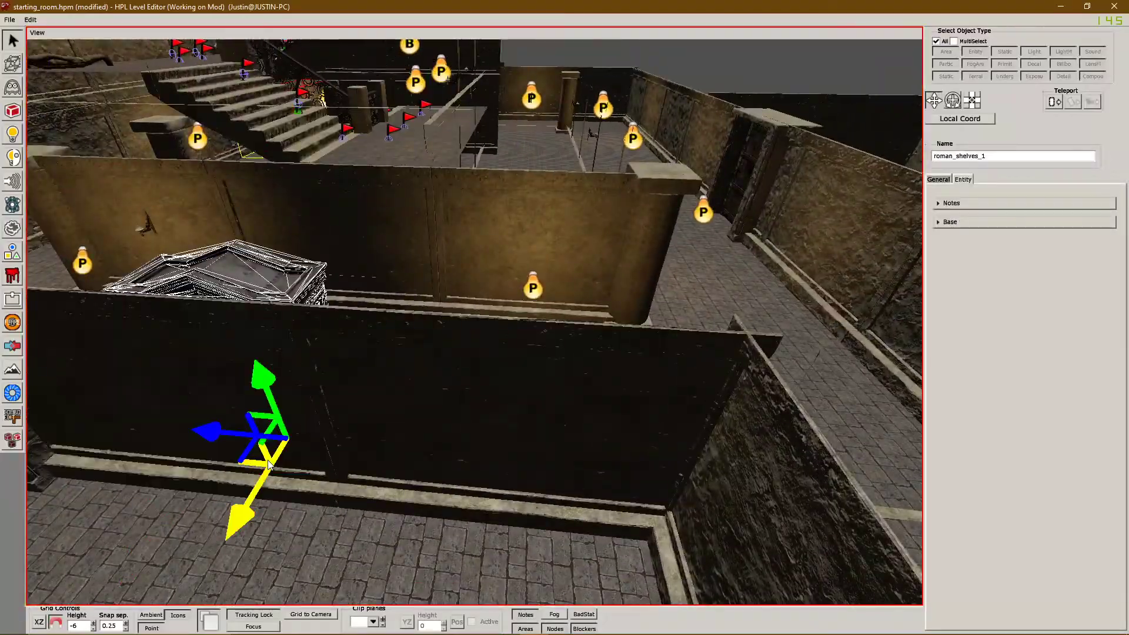
- Duplicate the roman shelves and move the copy along the corridor toward another wall
key(ctrl+d)
alt+drag(267, 464, 527, 397)
drag(634, 400, 408, 402)
drag(287, 458, 305, 393)
- Rotate the duplicated shelves and shift them until their back sits against the wall
click(952, 100)
drag(399, 352, 358, 408)
alt+drag(358, 408, 564, 353)
click(934, 101)
drag(563, 395, 520, 394)
alt+drag(194, 394, 579, 376)
key(g)
drag(316, 353, 304, 358)
click(376, 411)
mouse_move(376, 411)
alt+mouse_down()
mouse_move(425, 429)
mouse_move(365, 414)
mouse_move(434, 434)
mouse_move(365, 410)
alt+mouse_up()
- Choose the roman_furniture_bench entity for placement and turn off Create on surface
alt+drag(742, 446, 249, 312)
alt+middle_drag(248, 311, 658, 144)
key(3)
scroll(1028, 301, up, 5)
scroll(1027, 301, down, 2)
click(993, 294)
scroll(712, 354, down, 3)
alt+drag(712, 353, 922, 388)
click(930, 401)
- Try to place a roman_furniture_bench on the floor near the corridor's end wall
alt+drag(729, 377, 485, 381)
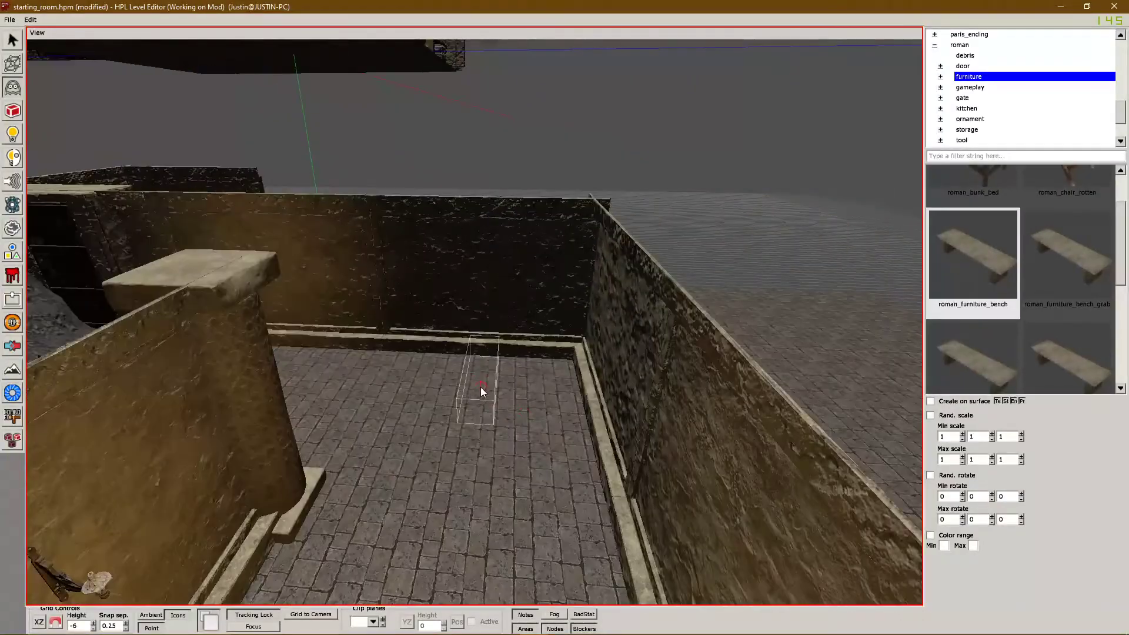
click(484, 385)
key(1)
key(w)
key(Delete)
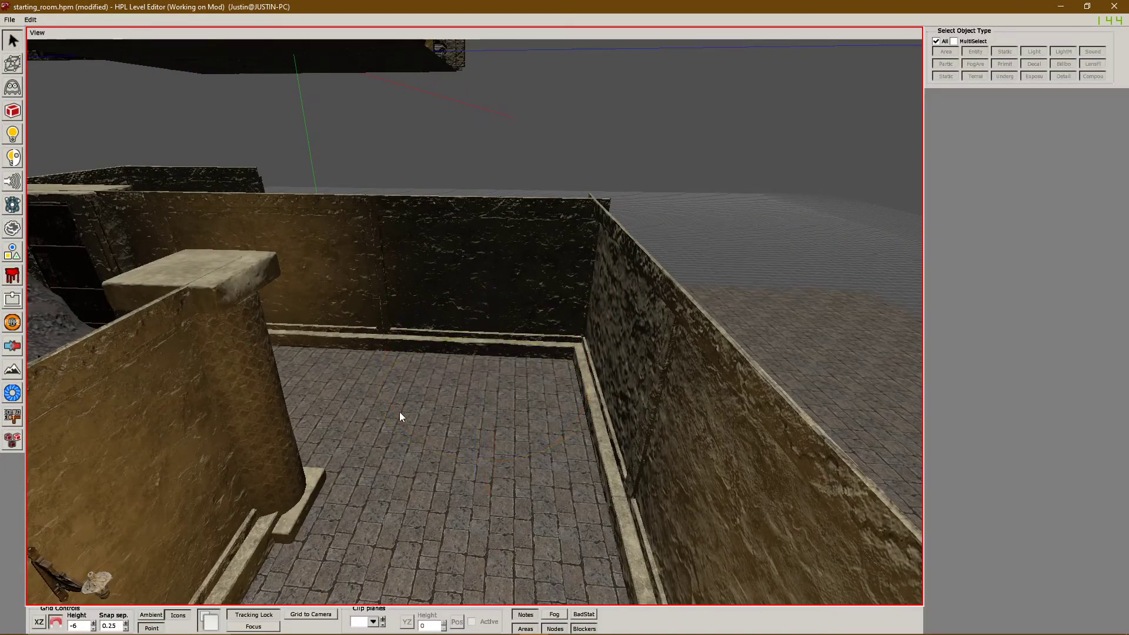
- Place a roman_furniture_bench along the corridor's inner wall near the wall-mounted candle holder
key(e)
click(20, 45)
alt+drag(551, 446, 510, 432)
key(q)
alt+drag(511, 433, 539, 416)
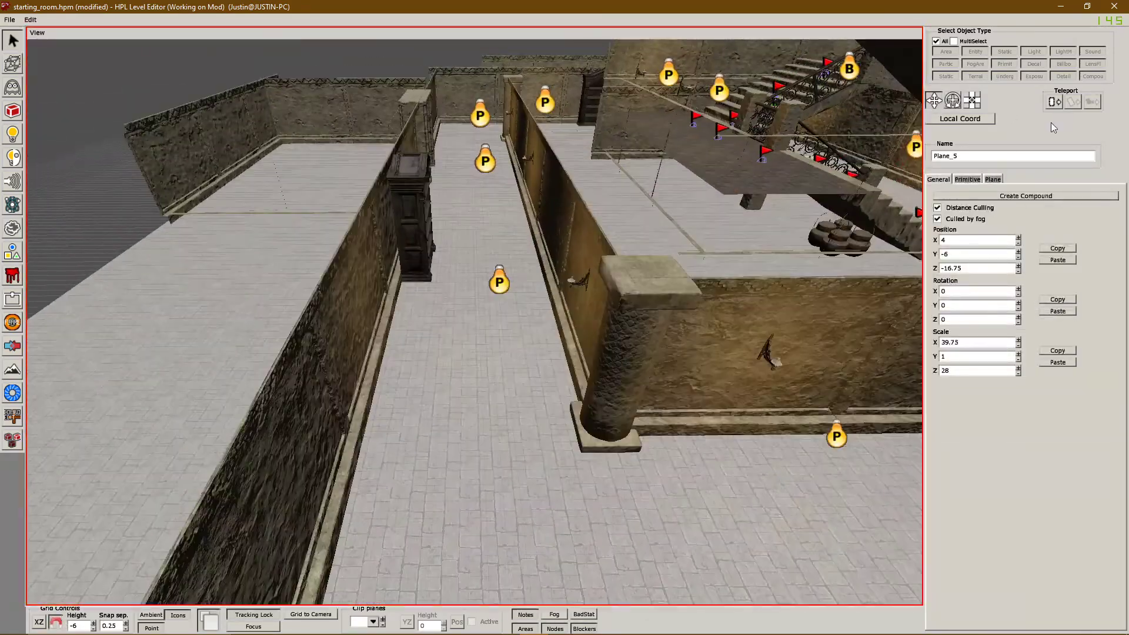
click(12, 88)
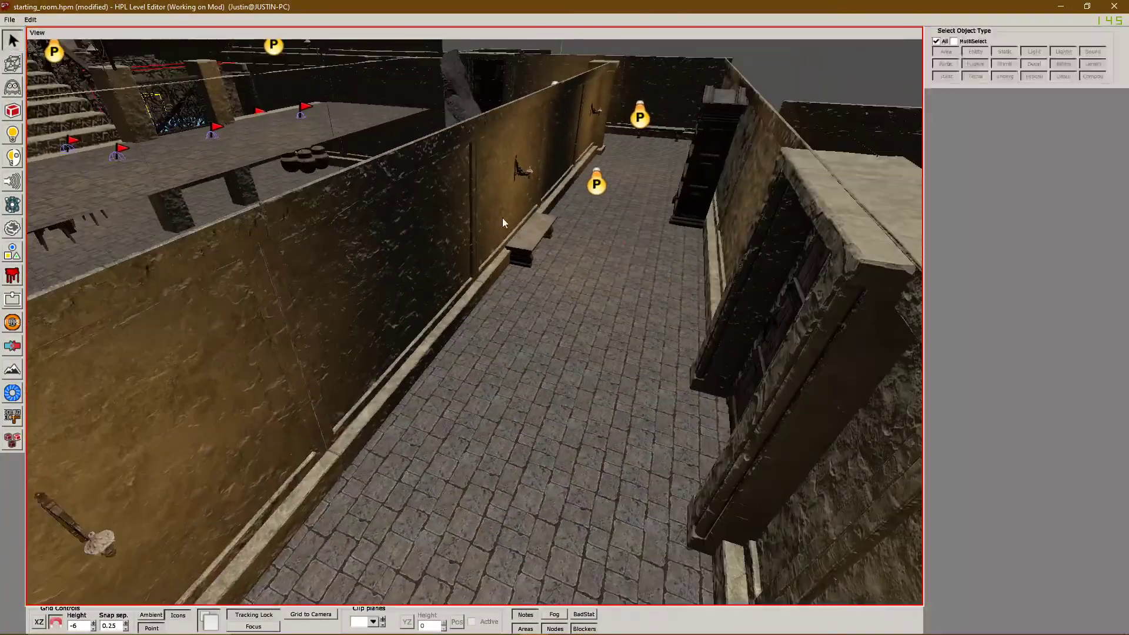
- Place another roman_furniture_bench against the wall at the corridor's end and save the level
click(532, 247)
click(627, 337)
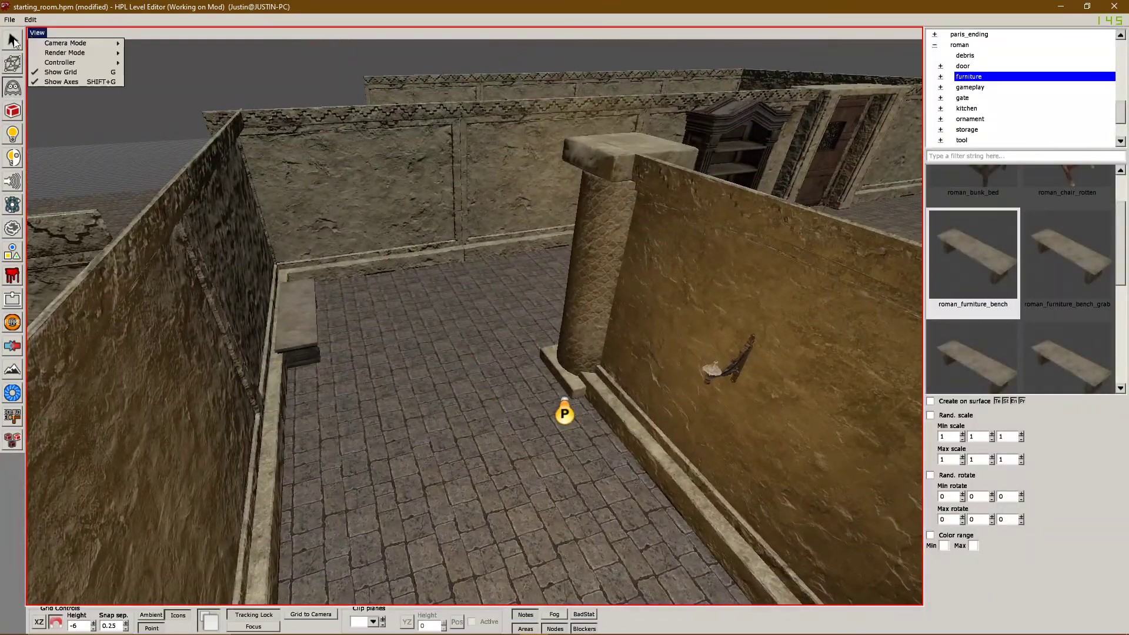
alt+drag(401, 319, 442, 308)
scroll(442, 309, down, 5)
alt+middle_drag(506, 388, 425, 345)
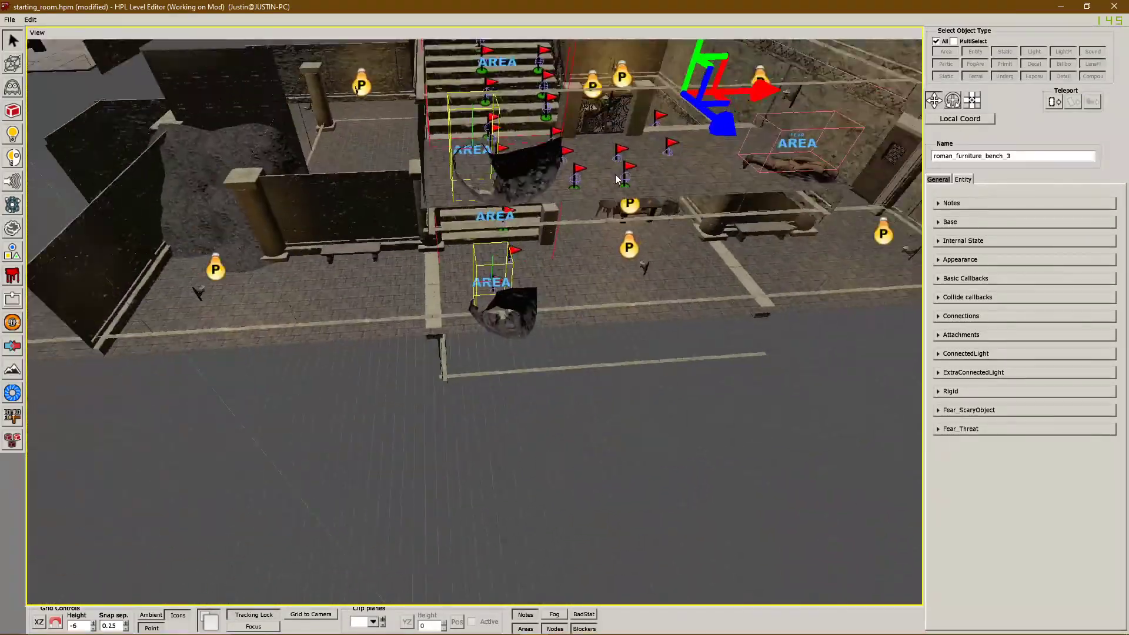
alt+drag(620, 178, 450, 335)
key(ctrl+s)
- Look through the roman, survivors and ruins entity sets for more decorations
key(2)
key(s)
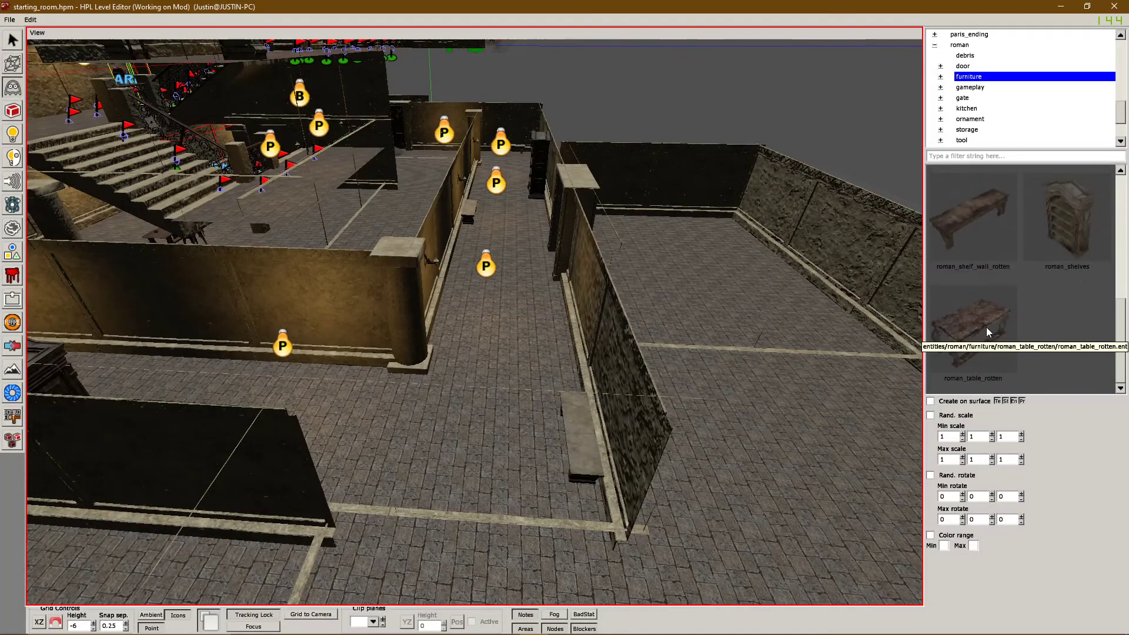
scroll(774, 377, down, 3)
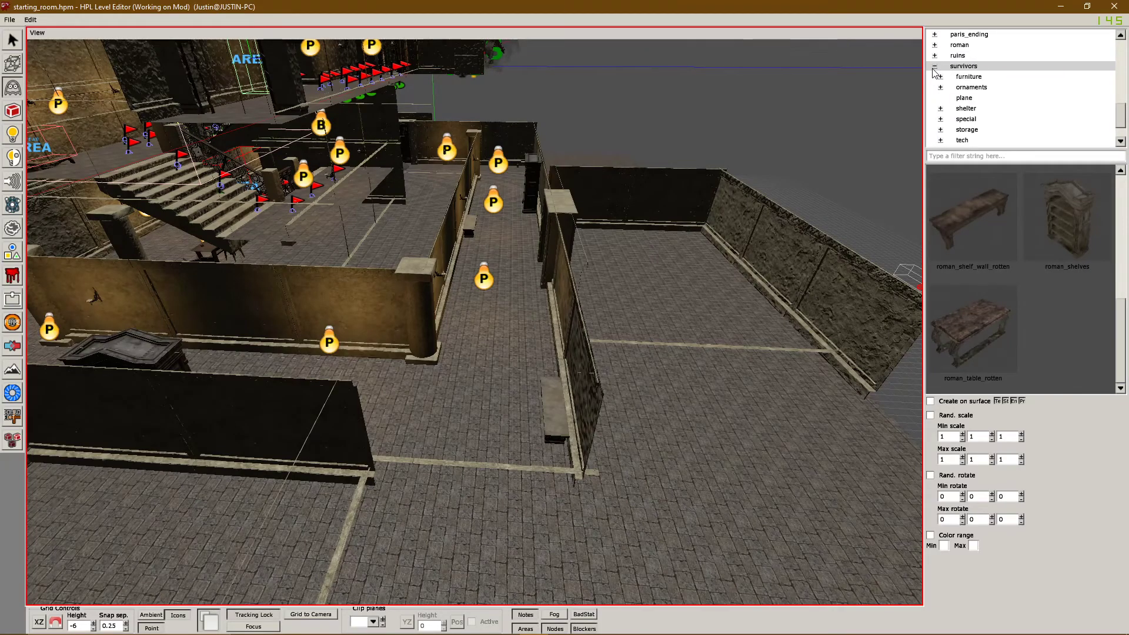
click(967, 87)
scroll(1010, 298, down, 3)
click(935, 66)
click(939, 55)
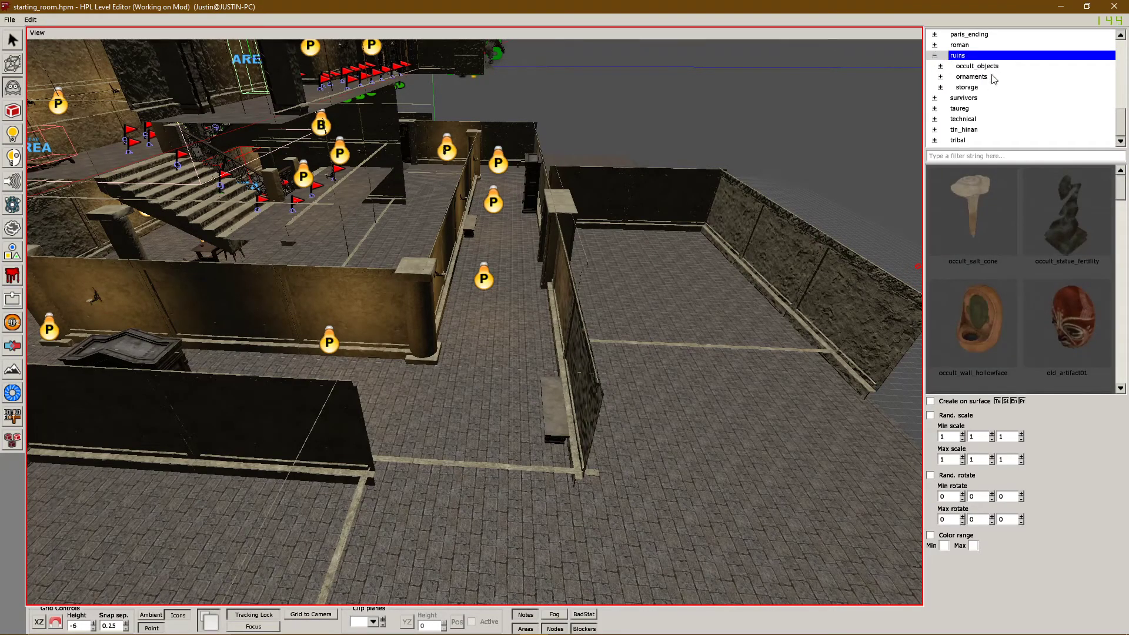
click(990, 77)
- Examine the ruins ornaments and preview ruin_brazier in the corridor area
alt+drag(595, 330, 365, 318)
scroll(548, 351, up, 3)
click(539, 344)
click(1061, 235)
click(511, 413)
alt+drag(511, 413, 728, 395)
middle_drag(728, 395, 580, 406)
middle_drag(657, 400, 647, 294)
scroll(1035, 294, down, 5)
click(987, 269)
middle_drag(588, 353, 635, 376)
scroll(1006, 337, down, 4)
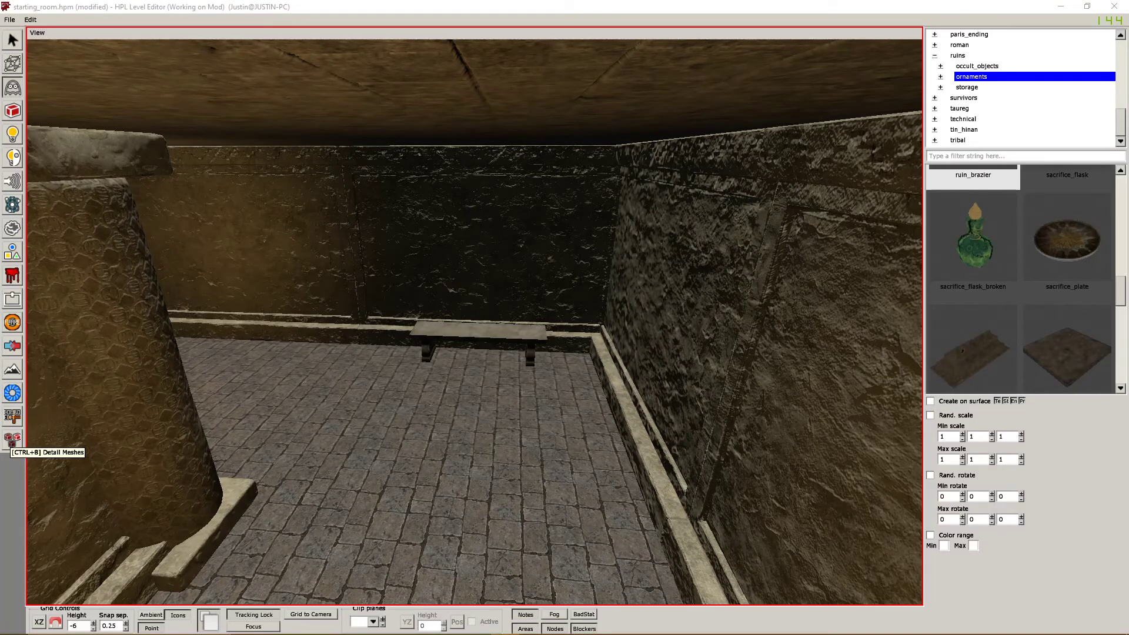
- Select a piece of the corridor's end and nudge it slightly into place
middle_drag(411, 447, 457, 318)
click(13, 40)
click(235, 194)
middle_drag(235, 194, 200, 357)
drag(199, 357, 211, 354)
click(315, 322)
middle_drag(315, 322, 505, 366)
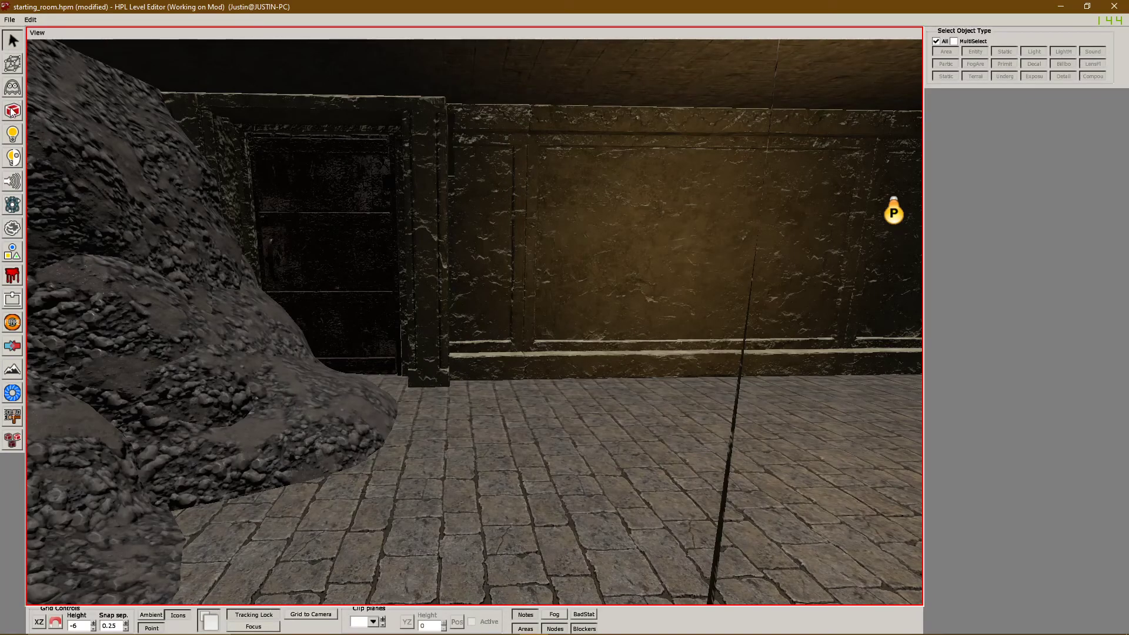
- Adjust the position of a piece near the door beside the rock pile, toggling grid snapping
click(13, 110)
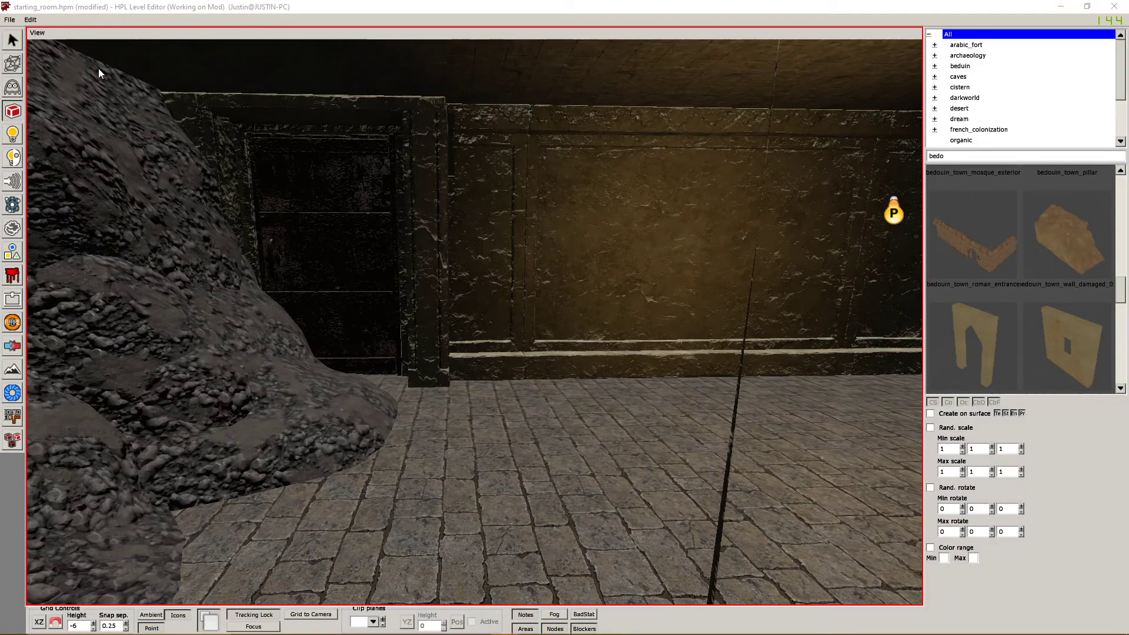
click(430, 259)
middle_drag(429, 259, 440, 288)
click(454, 347)
middle_drag(454, 347, 455, 346)
click(413, 344)
click(55, 625)
drag(321, 398, 341, 401)
click(327, 283)
middle_drag(326, 283, 523, 235)
click(648, 478)
- Place pottery_basic_medium_dark from the ruins ornaments on the floor beside the roman shelves
click(12, 87)
scroll(982, 279, down, 5)
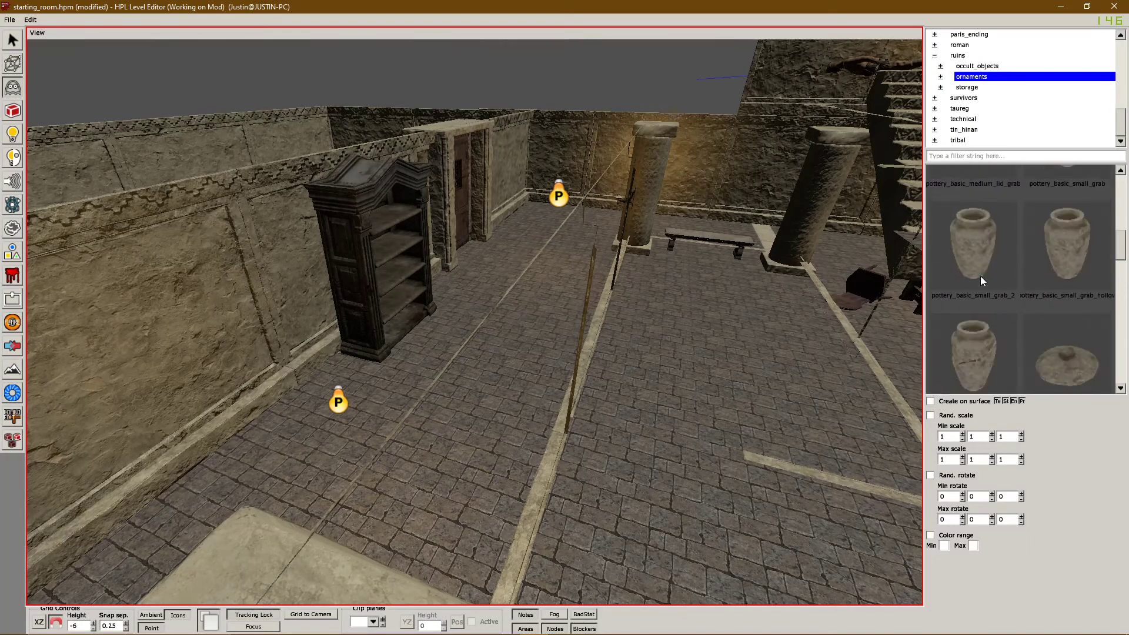
click(1008, 279)
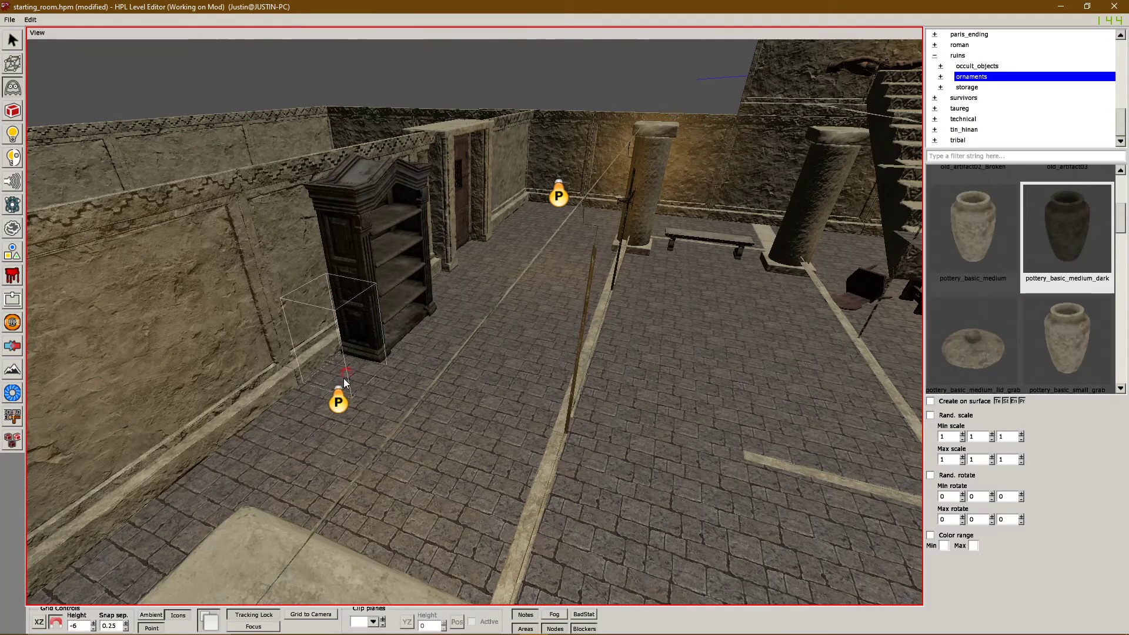
click(284, 439)
- Tilt one pottery jar and move it so it leans against the upright jar beside the shelves
click(13, 40)
click(252, 376)
key(w)
middle_drag(313, 368, 470, 399)
key(q)
click(329, 338)
key(g)
drag(519, 406, 510, 405)
middle_drag(511, 405, 407, 294)
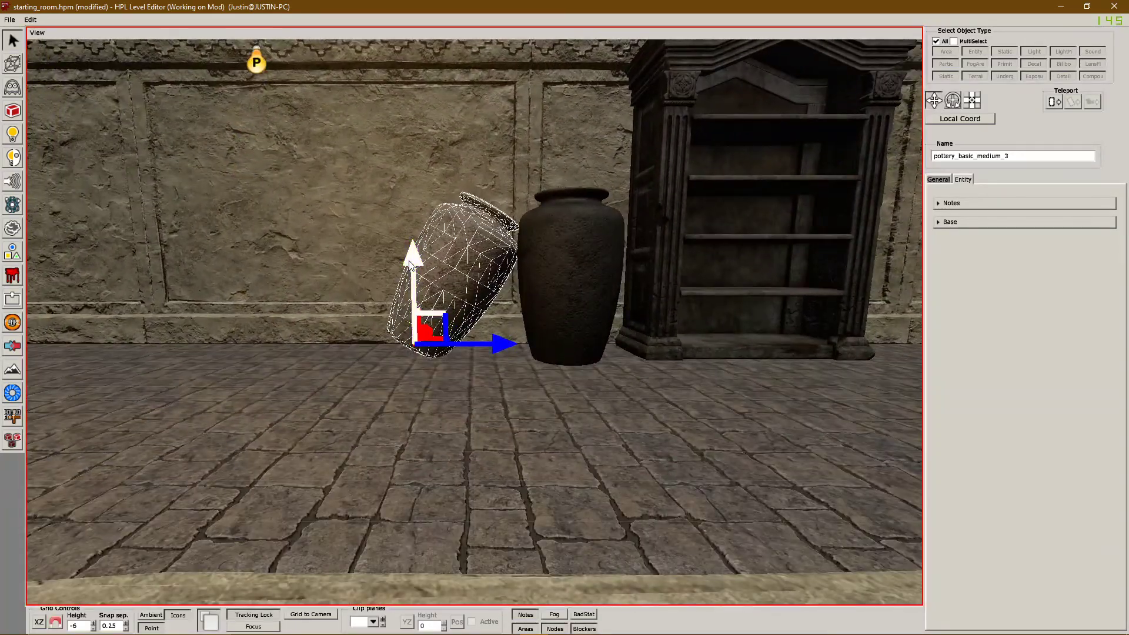
middle_drag(672, 474, 623, 329)
click(613, 405)
- Place a ruin_brazier from the ruins ornaments in the corner past the door and save the level
key(3)
scroll(947, 333, down, 12)
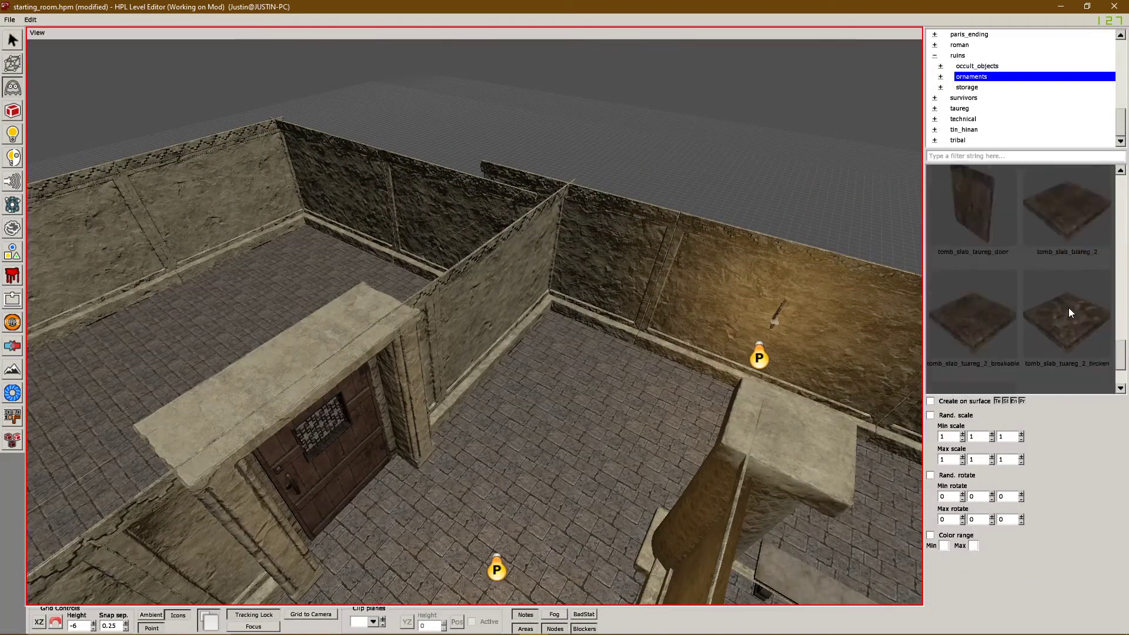
scroll(1078, 339, up, 8)
click(1060, 334)
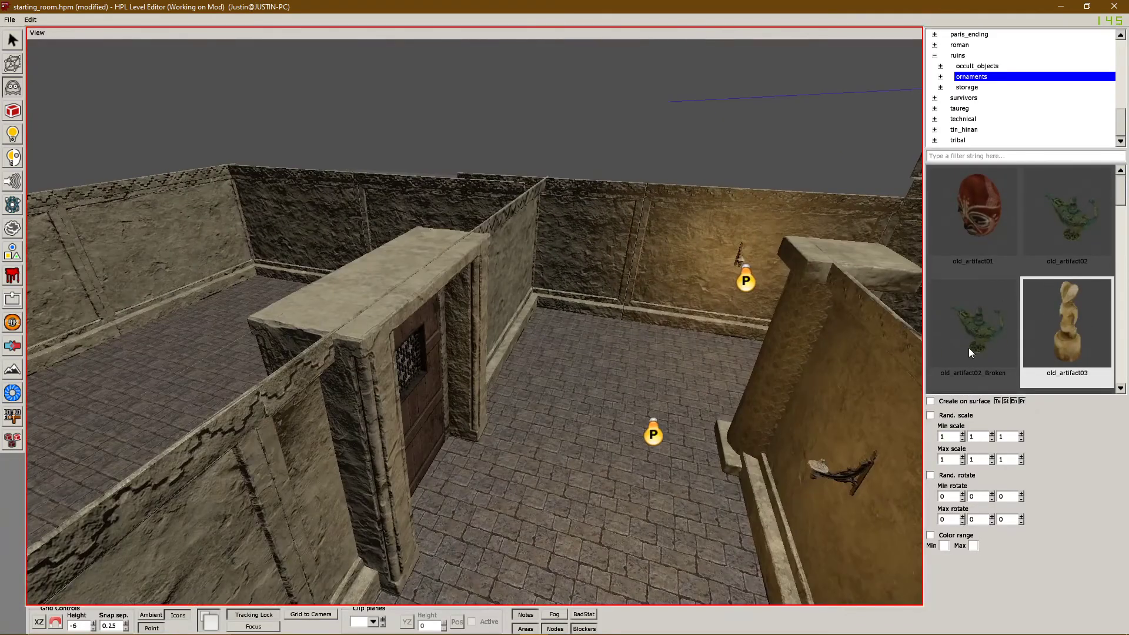
scroll(1013, 281, down, 6)
click(975, 223)
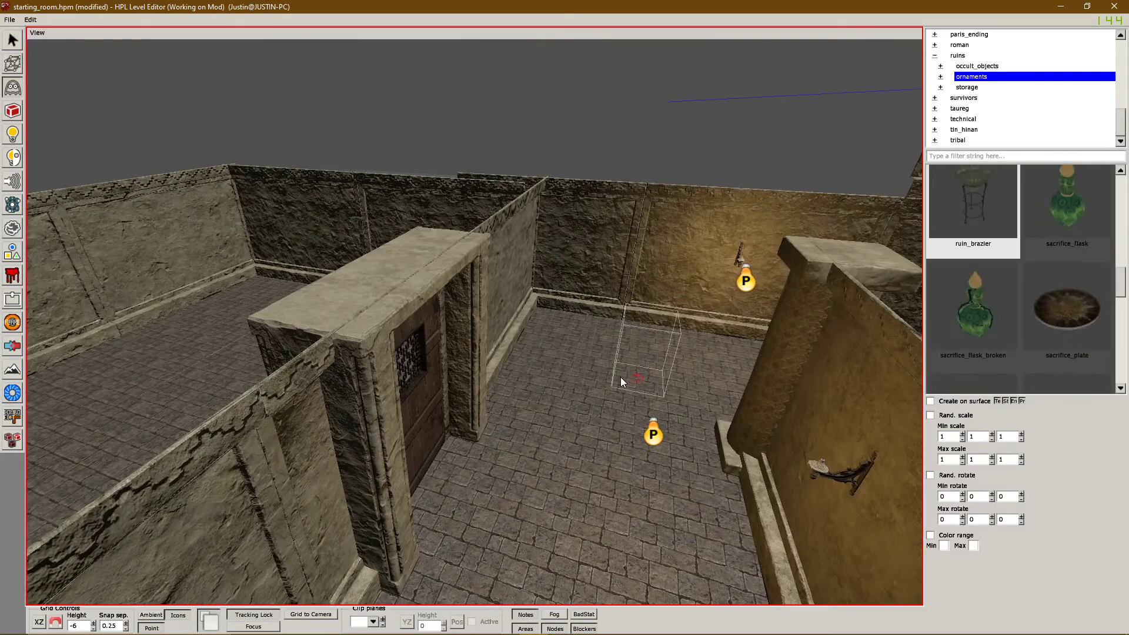
middle_drag(671, 330, 542, 361)
key(1)
click(542, 361)
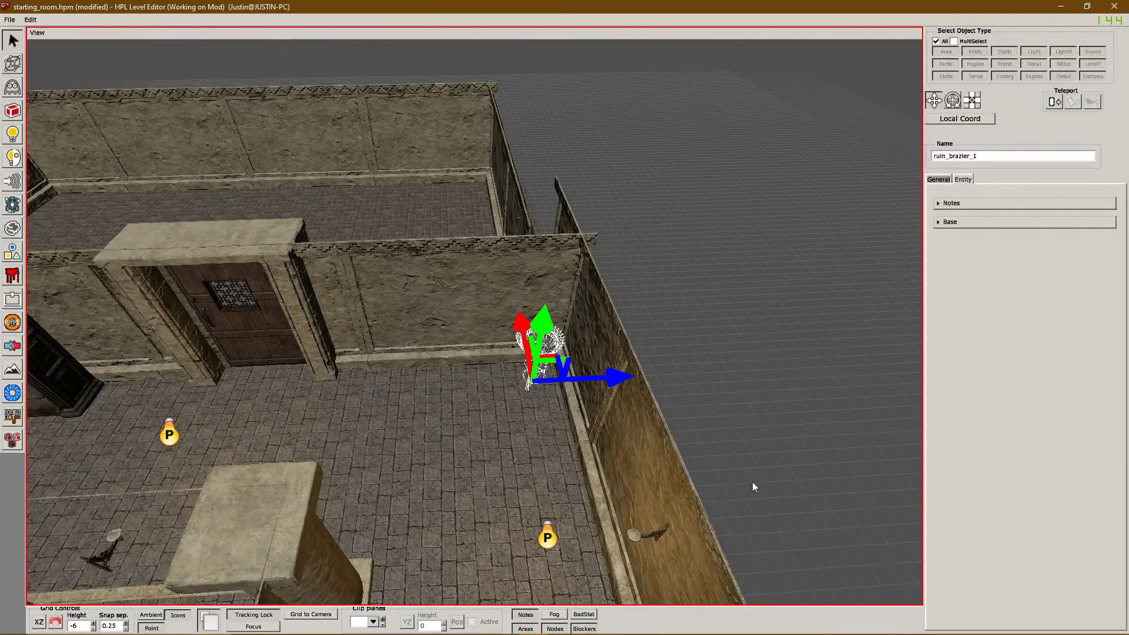
middle_drag(599, 439, 527, 327)
key(Escape)
key(ctrl+s)
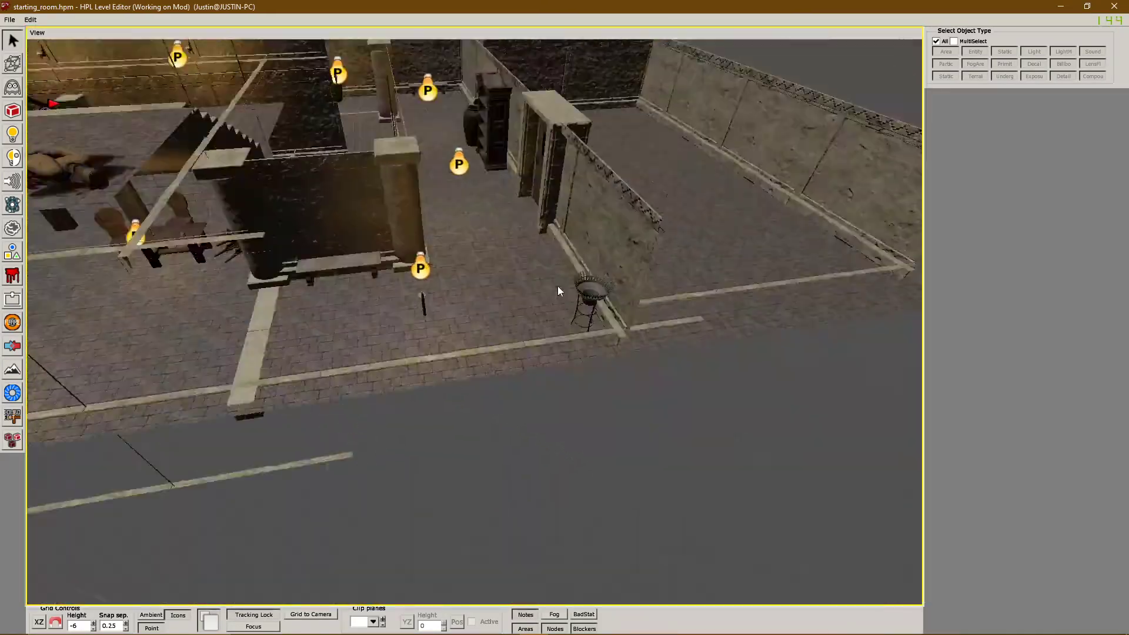
- Fill a corner of the empty side room with two pottery_basic_medium and six pottery_basic_medium_dark jars
middle_drag(558, 286, 411, 352)
click(13, 111)
scroll(1012, 96, down, 2)
scroll(979, 271, up, 10)
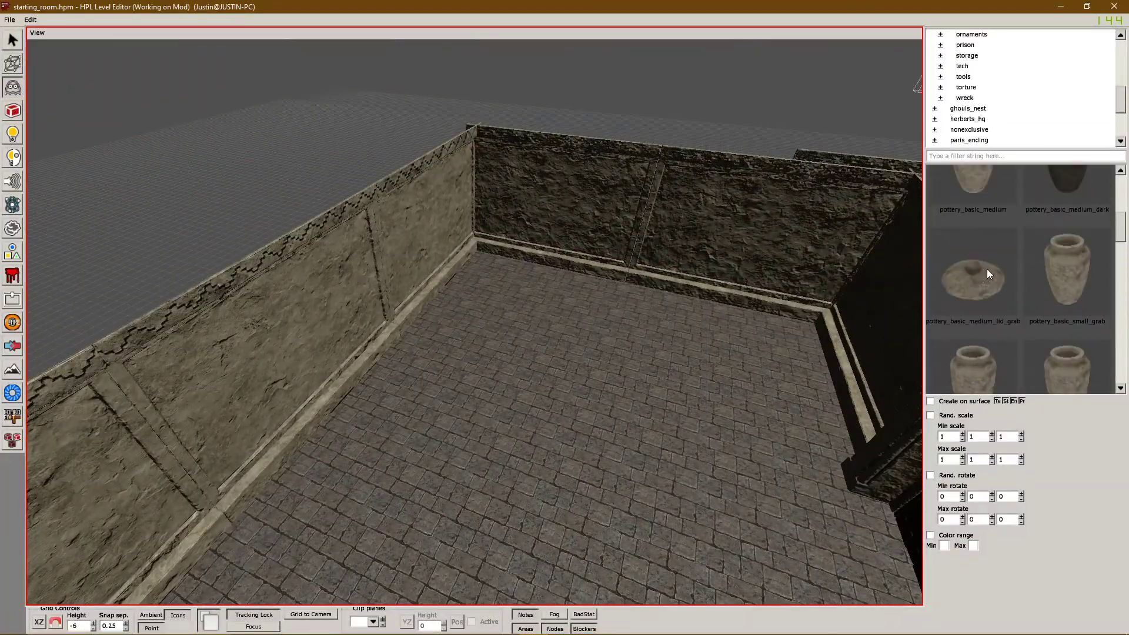
click(986, 308)
middle_drag(438, 253, 470, 352)
click(464, 351)
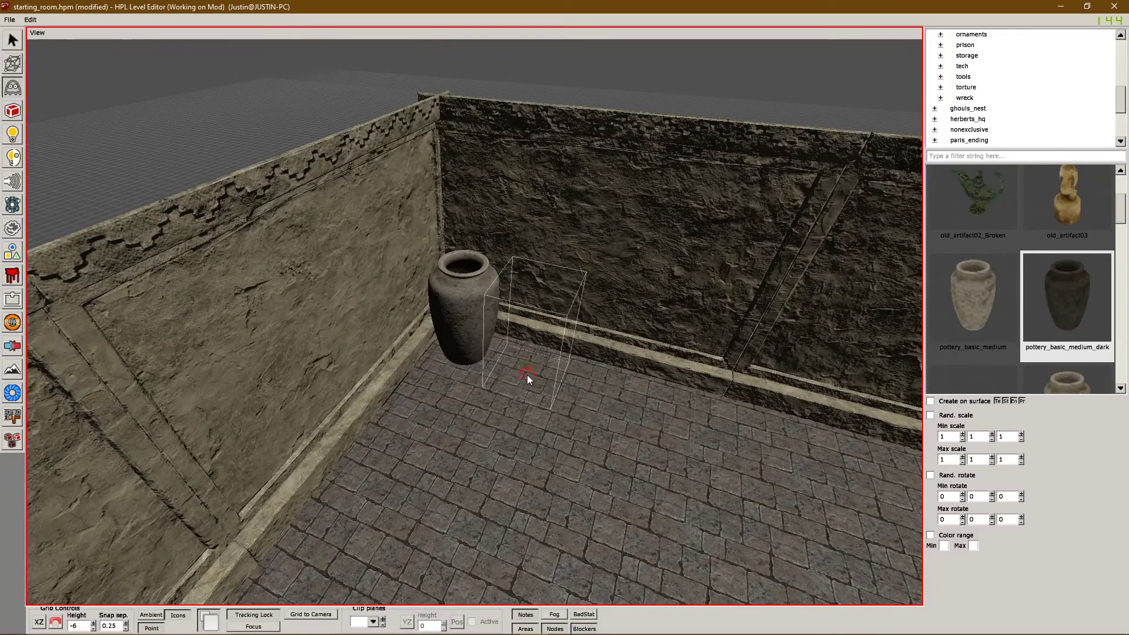
click(410, 516)
click(528, 514)
middle_drag(564, 482, 524, 356)
- Place an arab_shelf_green from the furniture set on the side room's floor next to the pottery jars
click(18, 86)
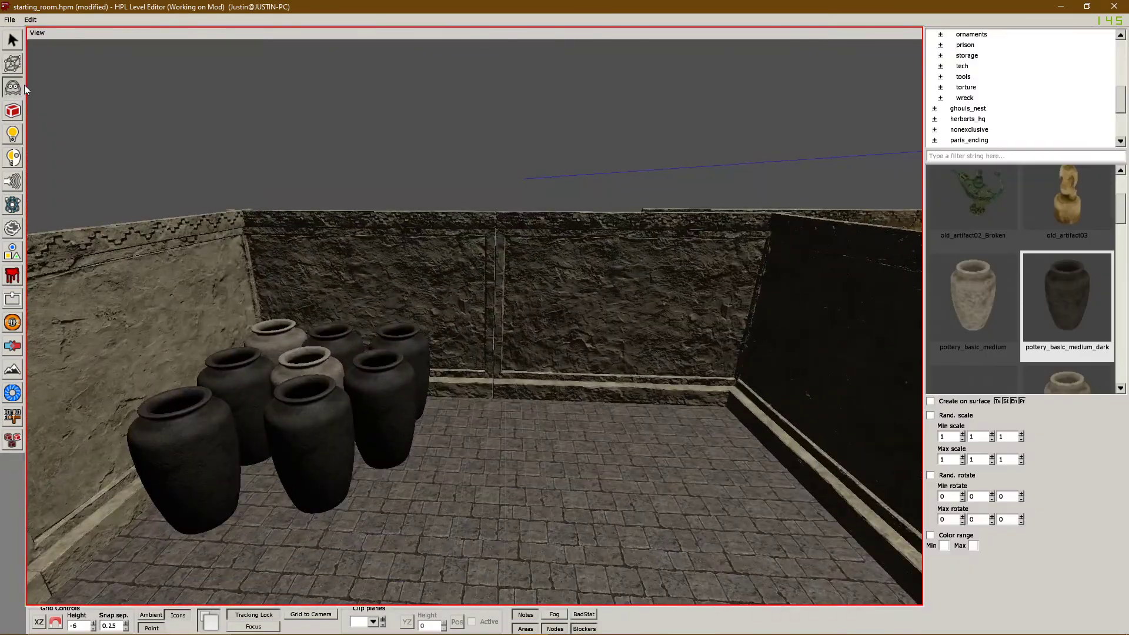
scroll(967, 88, up, 2)
click(965, 87)
click(980, 119)
click(977, 76)
scroll(978, 53, down, 1)
click(978, 46)
scroll(1052, 235, down, 5)
click(1056, 238)
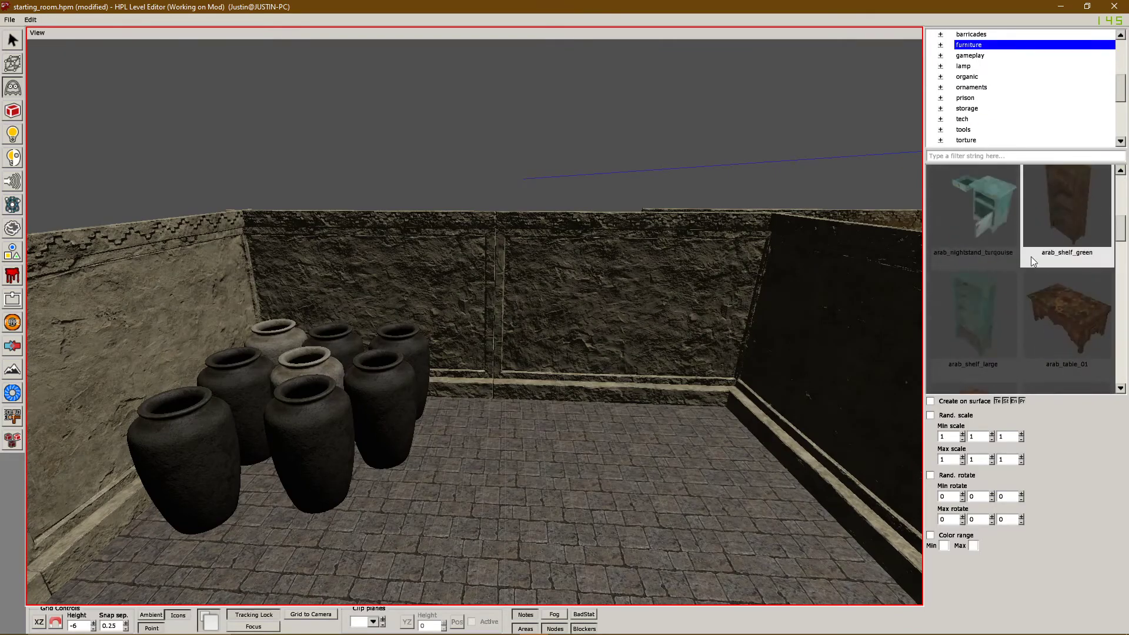
scroll(617, 403, down, 3)
click(412, 372)
middle_drag(413, 371, 495, 400)
click(414, 403)
- Rotate the green arab shelf to face the room and move it against the wall beside the jars
key(1)
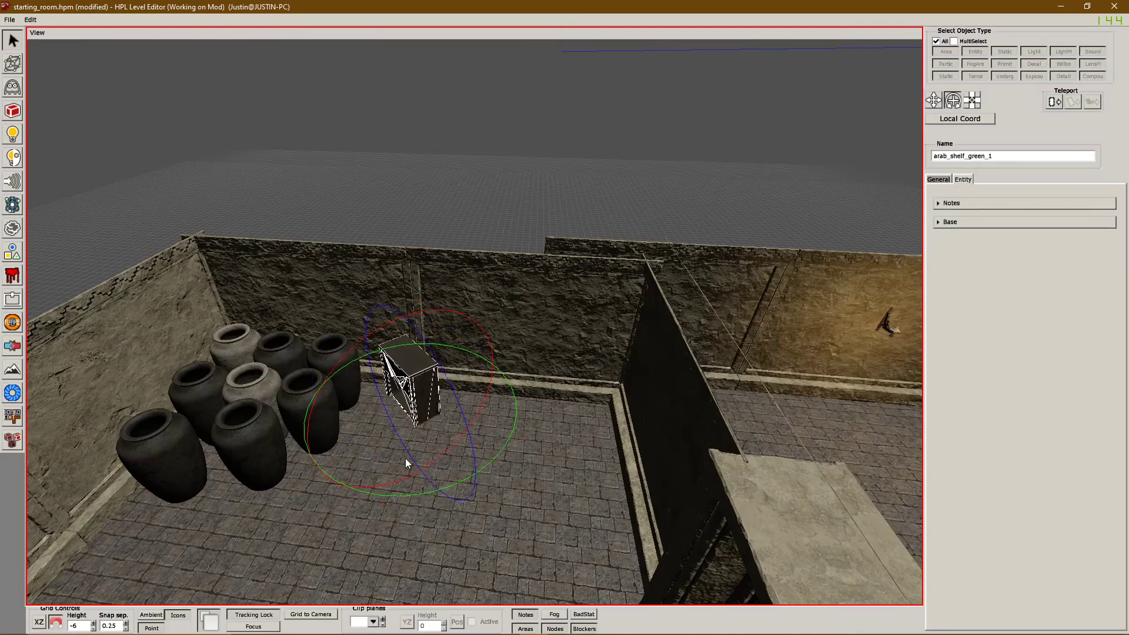
middle_drag(391, 267, 281, 495)
click(509, 390)
click(388, 259)
drag(391, 71, 391, 79)
click(395, 388)
- Duplicate the arab shelf twice and line the copies up side by side as a row of three
middle_drag(395, 388, 368, 358)
click(368, 359)
key(ctrl+d)
drag(292, 301, 399, 293)
click(528, 468)
middle_drag(528, 468, 488, 388)
click(469, 336)
key(ctrl+d)
drag(390, 292, 492, 303)
click(529, 450)
middle_drag(530, 451, 518, 418)
- Place four french_chair_messhall chairs from the furniture set on the floor between the shelves and the door
click(13, 88)
scroll(1024, 276, up, 5)
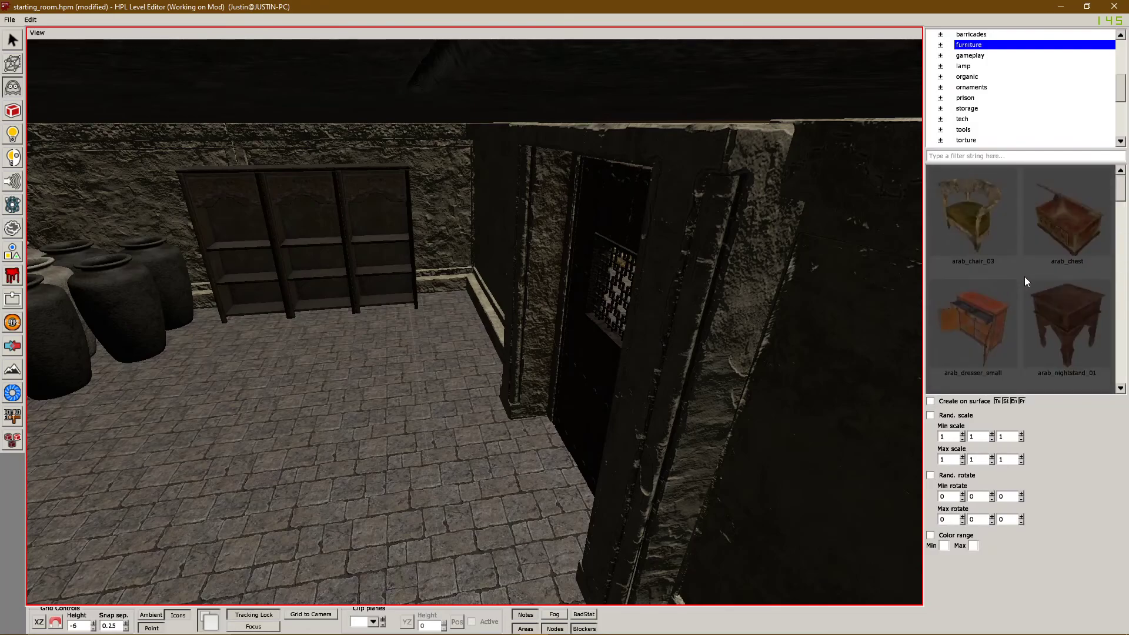
click(992, 249)
middle_drag(378, 329, 547, 368)
scroll(1066, 327, down, 10)
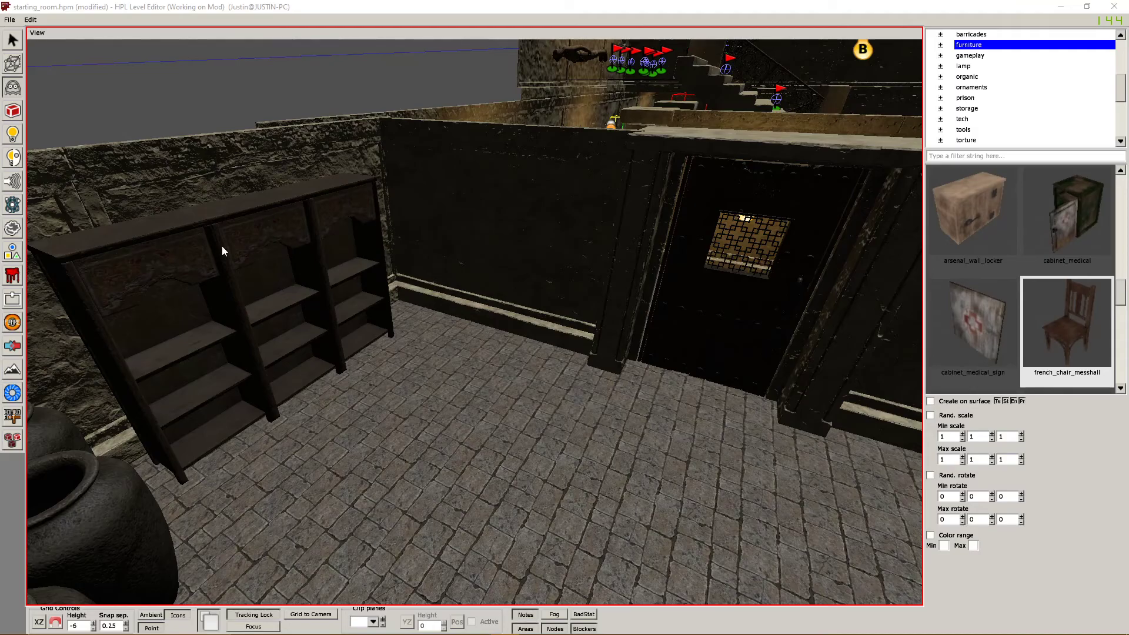
click(521, 497)
click(474, 404)
middle_drag(521, 497, 391, 388)
key(ctrl+z)
click(407, 300)
click(504, 317)
- Rotate the messhall chairs individually so they face one another in a loose group
key(q)
key(e)
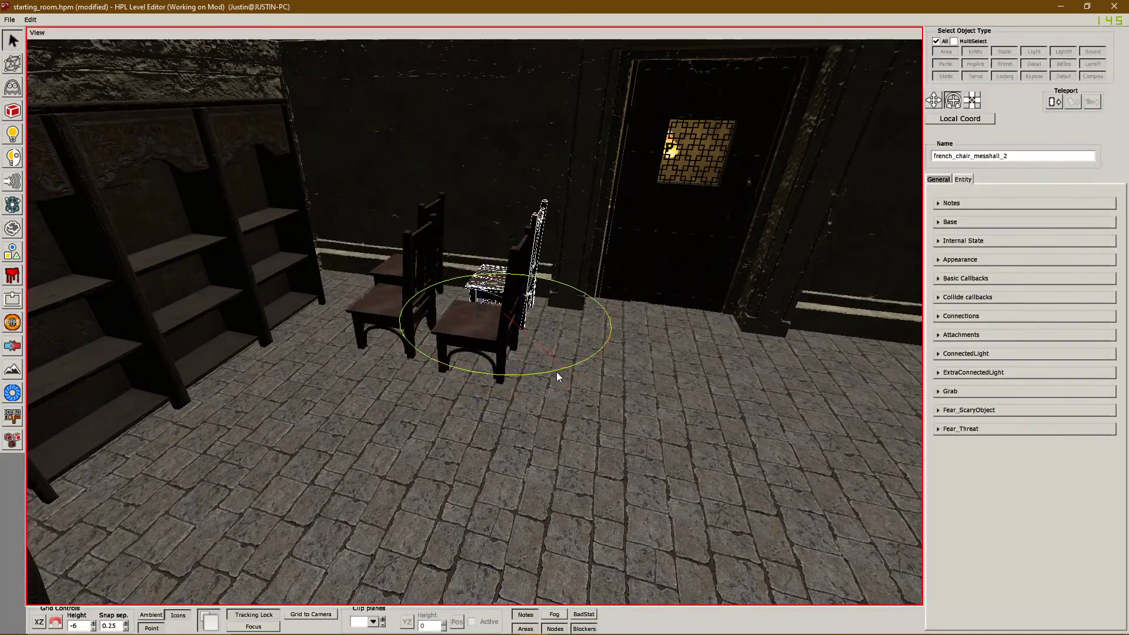
middle_drag(404, 285, 310, 383)
click(510, 446)
click(391, 359)
drag(453, 461, 400, 472)
click(494, 360)
drag(534, 468, 482, 478)
middle_drag(482, 477, 563, 407)
- Place an arsenal_tool_stand near the pottery jars, rotate it 90 degrees about Y and move it against the wall
key(3)
scroll(970, 244, up, 3)
click(979, 248)
middle_drag(659, 264, 658, 366)
click(592, 310)
key(1)
click(468, 393)
drag(450, 470, 489, 489)
middle_drag(489, 489, 527, 438)
drag(529, 440, 560, 435)
middle_drag(559, 436, 567, 385)
- Raise a second arsenal_tool_stand so it stacks on top of the first one, at Y -5.21
drag(496, 367, 498, 274)
click(529, 466)
middle_drag(529, 465, 623, 329)
click(618, 232)
middle_drag(668, 235, 542, 257)
- Group the two stacked tool stands into a compound, detach Plane_5 from it and save the level
key(g)
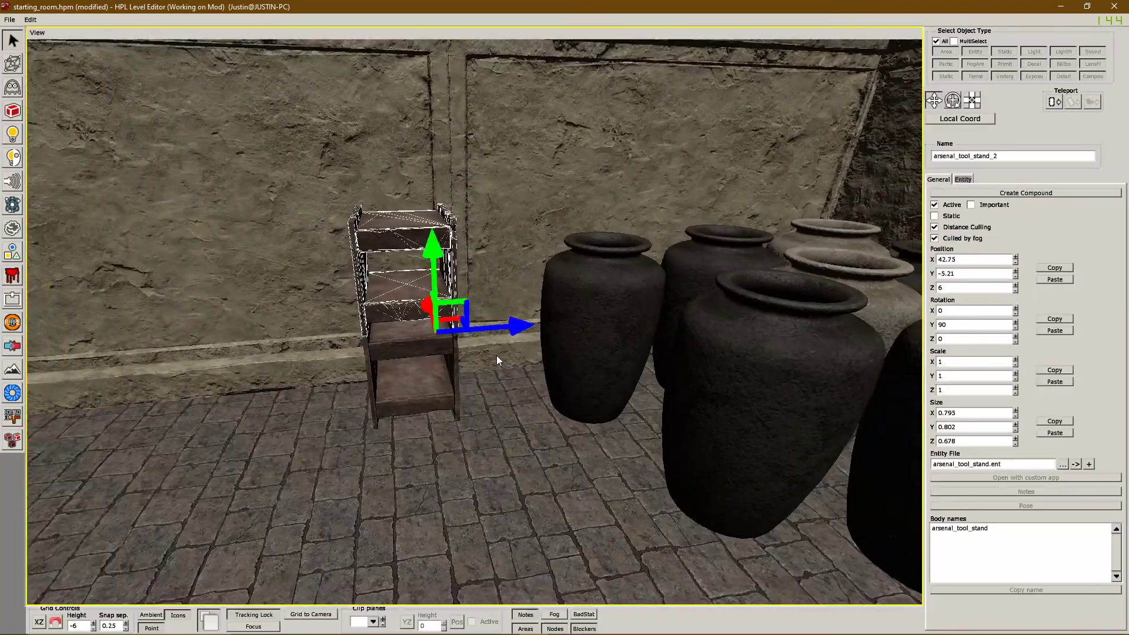
middle_drag(496, 355, 414, 302)
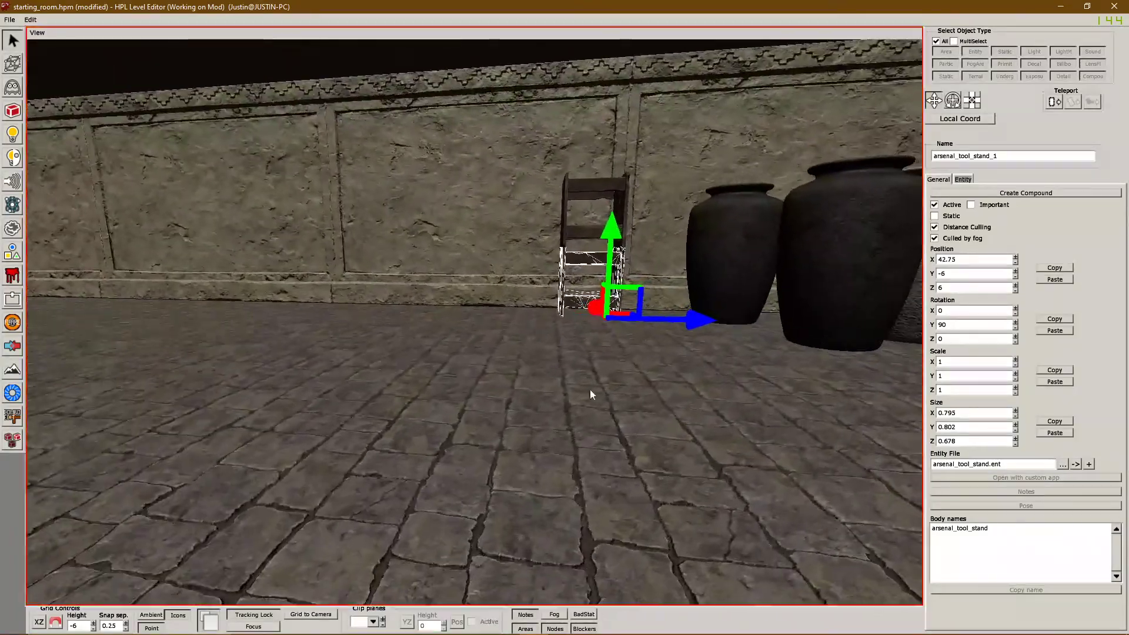
click(590, 390)
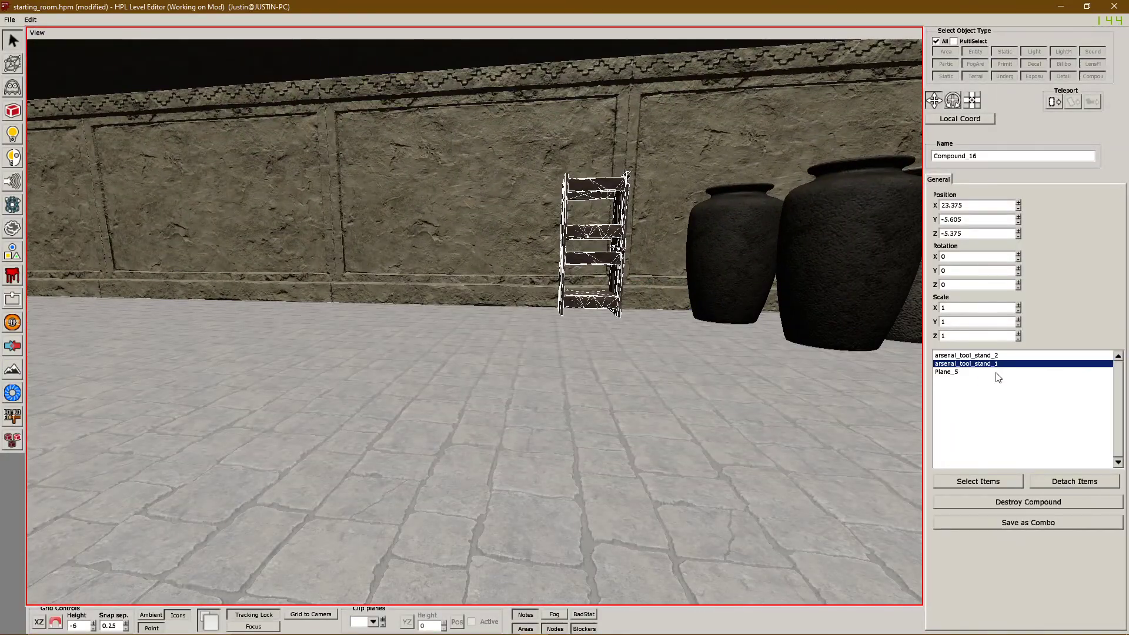
click(996, 371)
click(1074, 481)
click(9, 20)
click(78, 51)
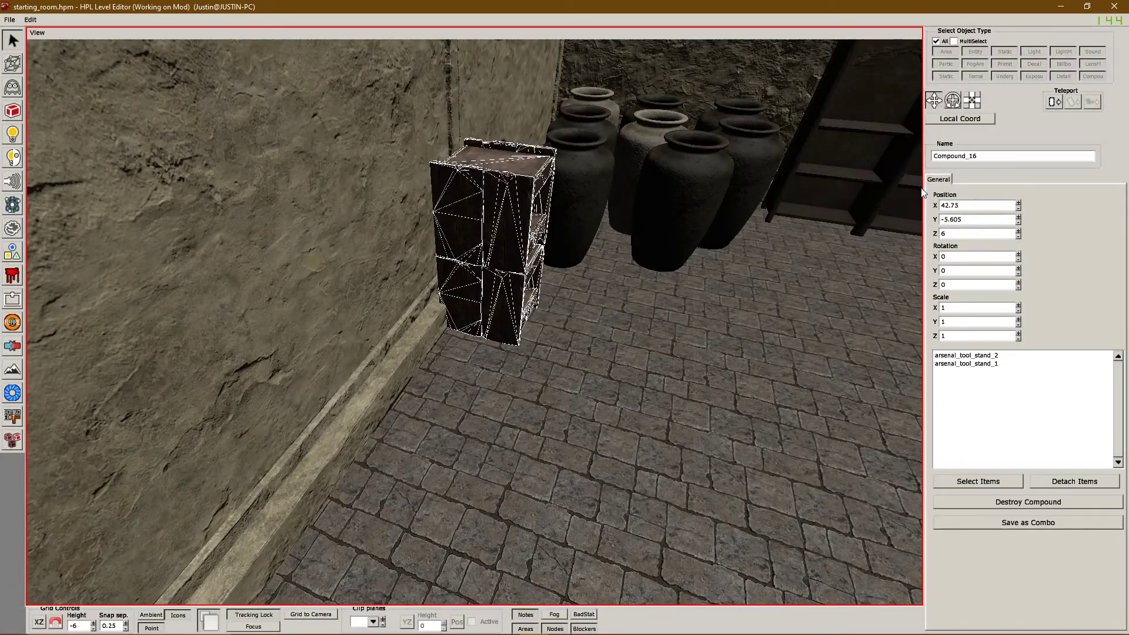
- Filter the entities by "table" and place a large wooden table along the wall beside the stacked tool stands
click(466, 370)
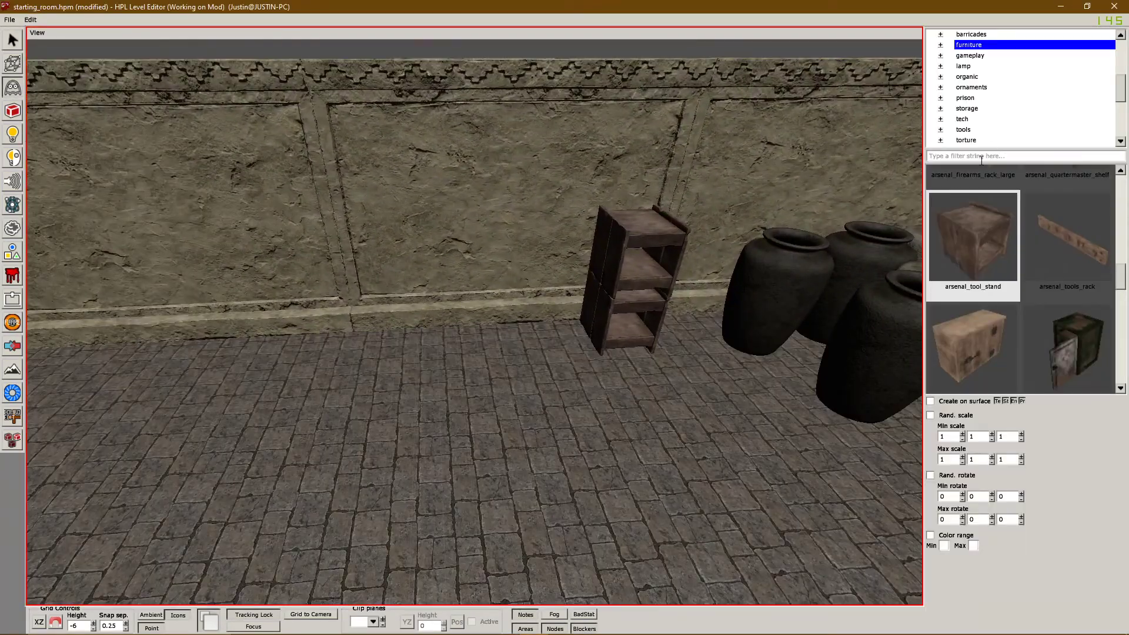
click(980, 156)
text(table)
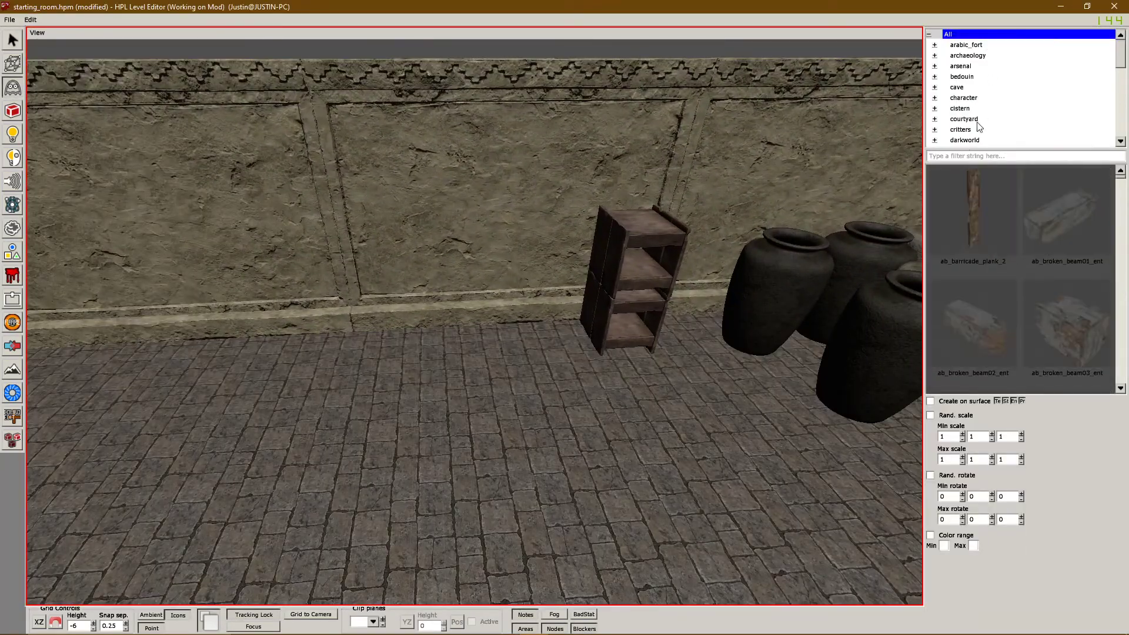
click(972, 236)
click(435, 341)
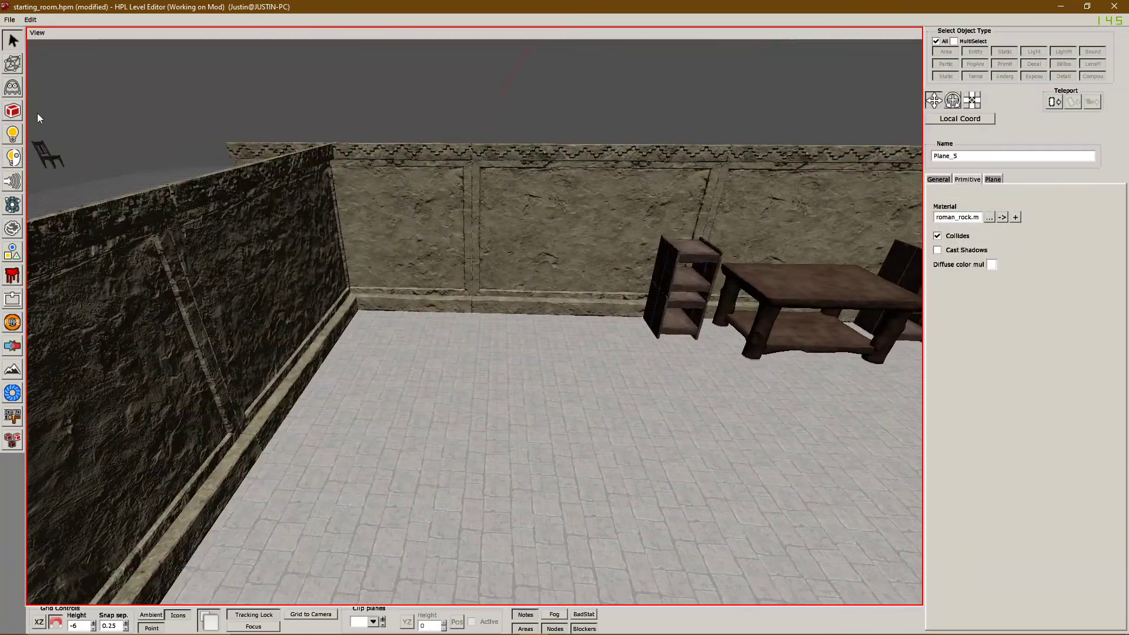
- Filter the entities by "chest" and place three arab_chest entities together in the room's empty corner
click(12, 87)
click(963, 154)
text(chest)
scroll(987, 287, down, 5)
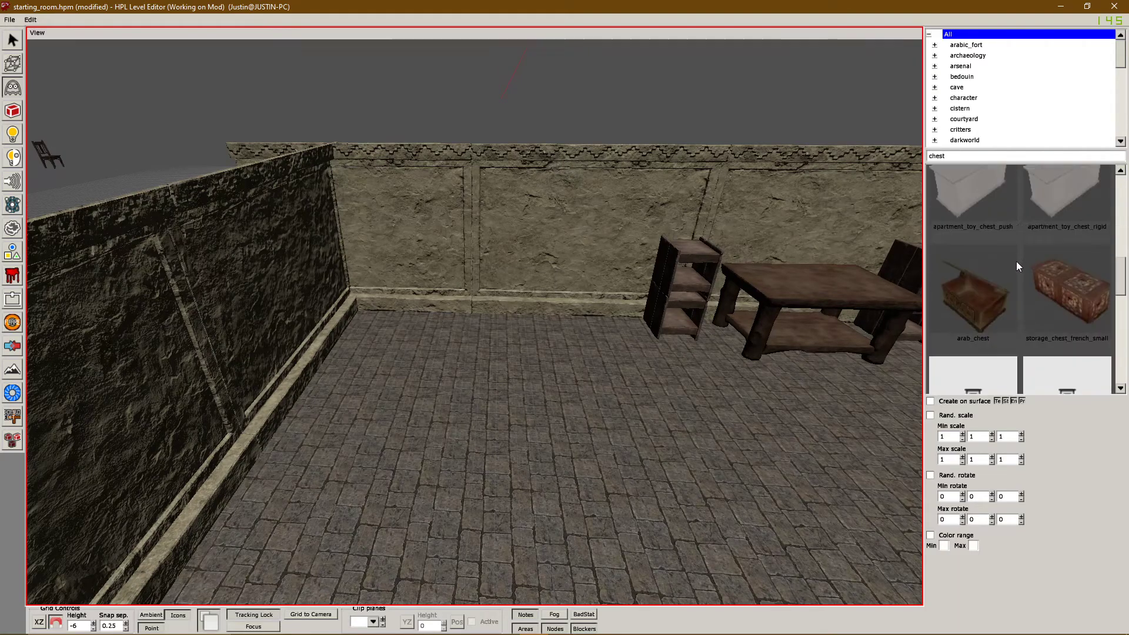
click(973, 291)
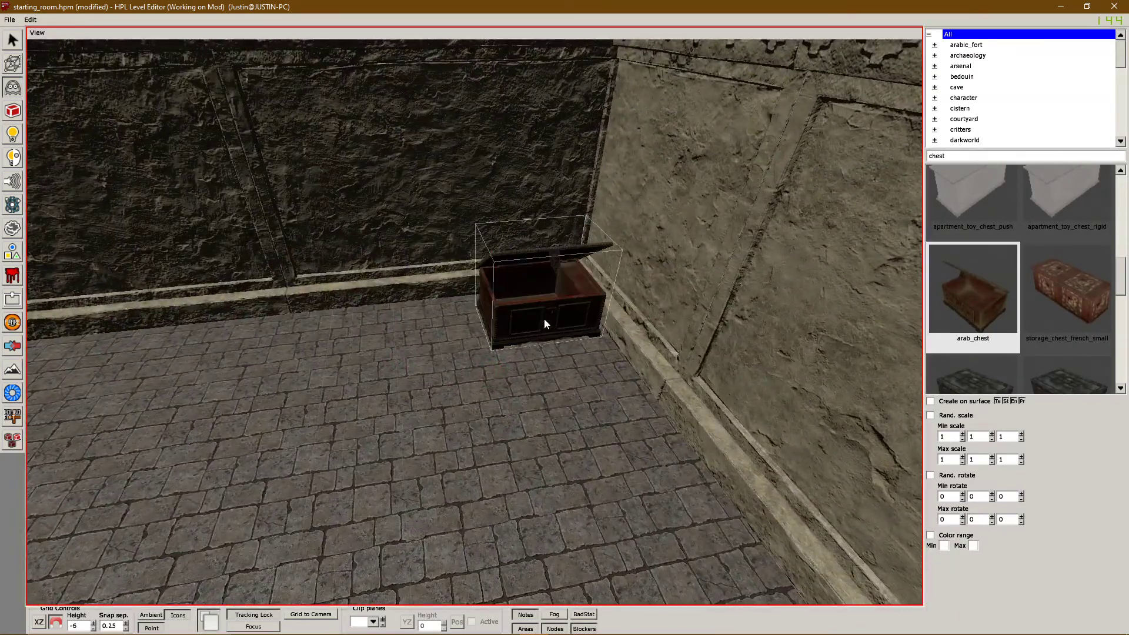
click(413, 333)
click(567, 416)
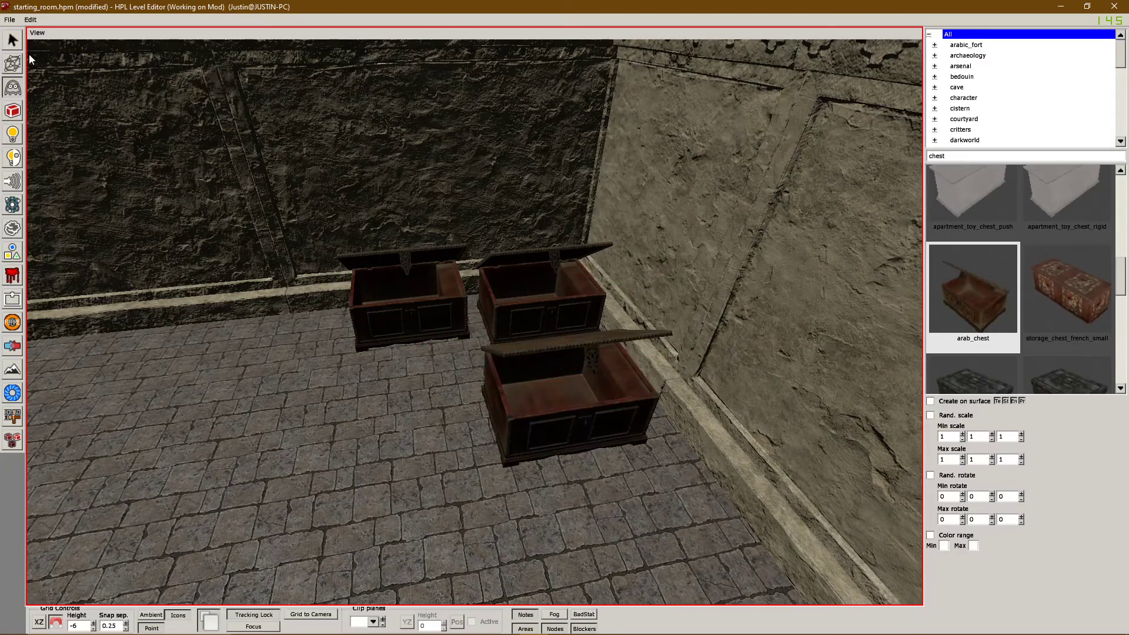
- Rotate the front arab chests to different angles so the corner group looks untidy
click(13, 40)
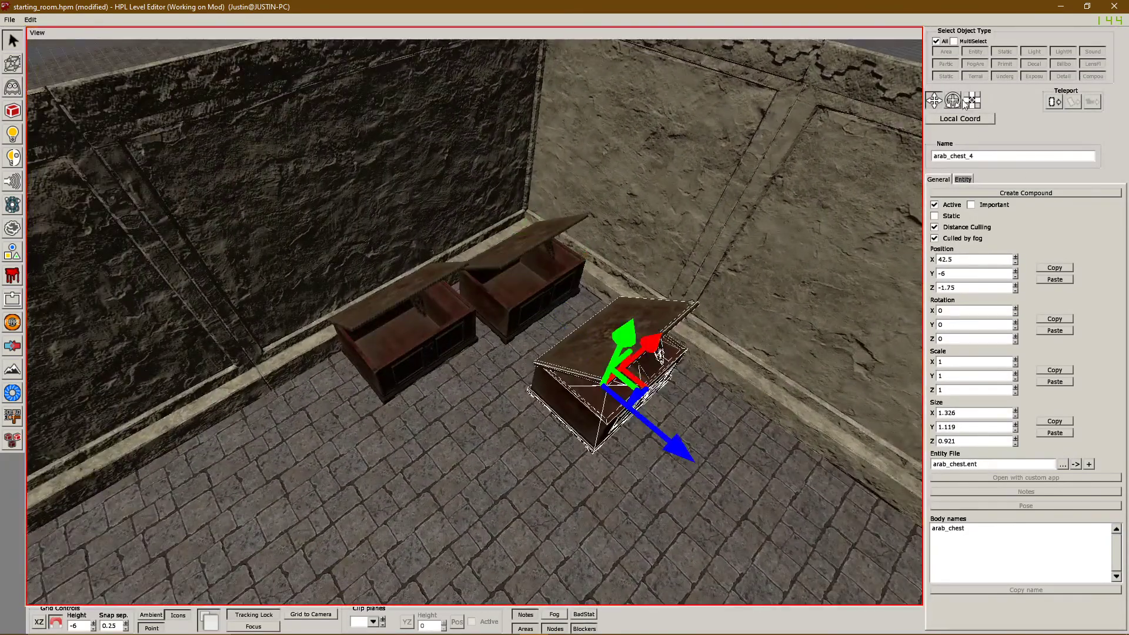
key(e)
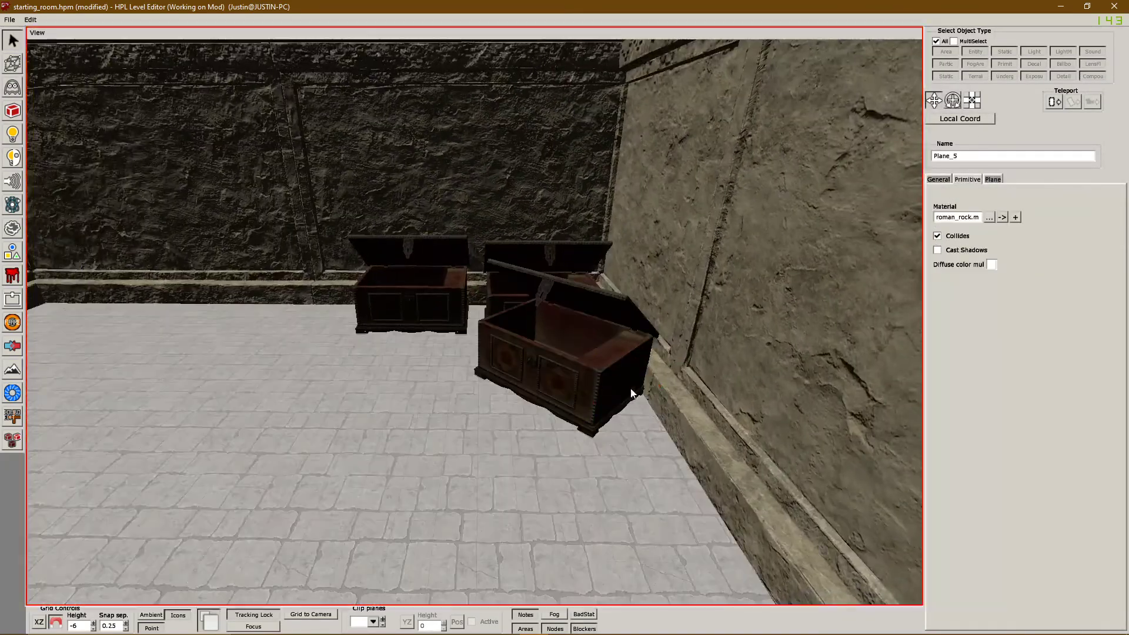
click(581, 422)
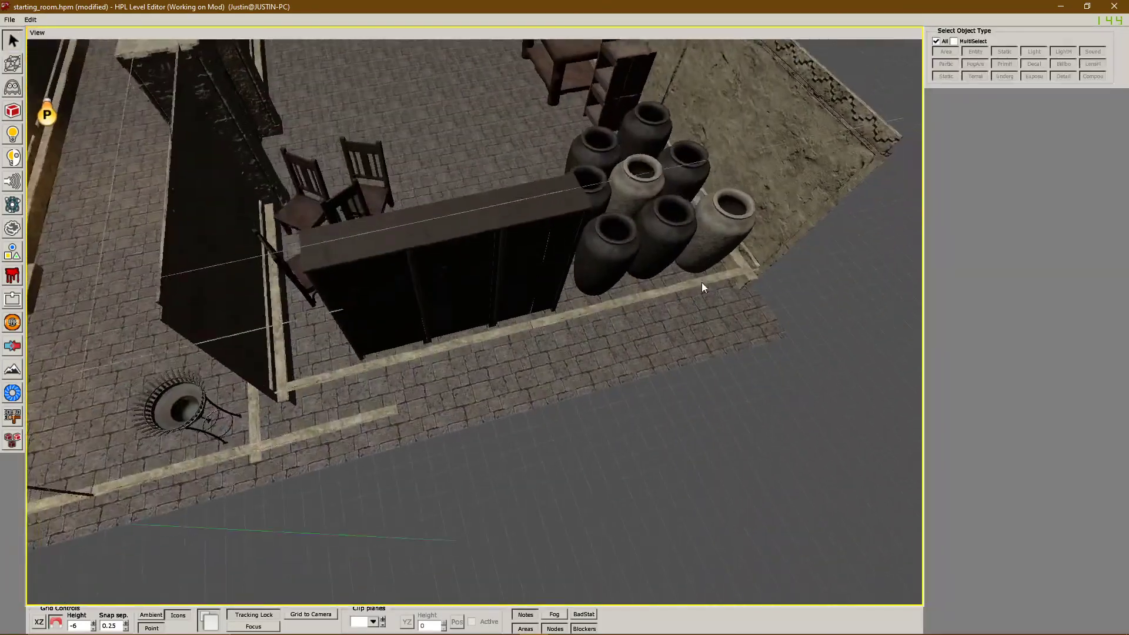
- Copy a pottery_basic_medium jar from the jar group and move it across the room beside the chests
click(641, 183)
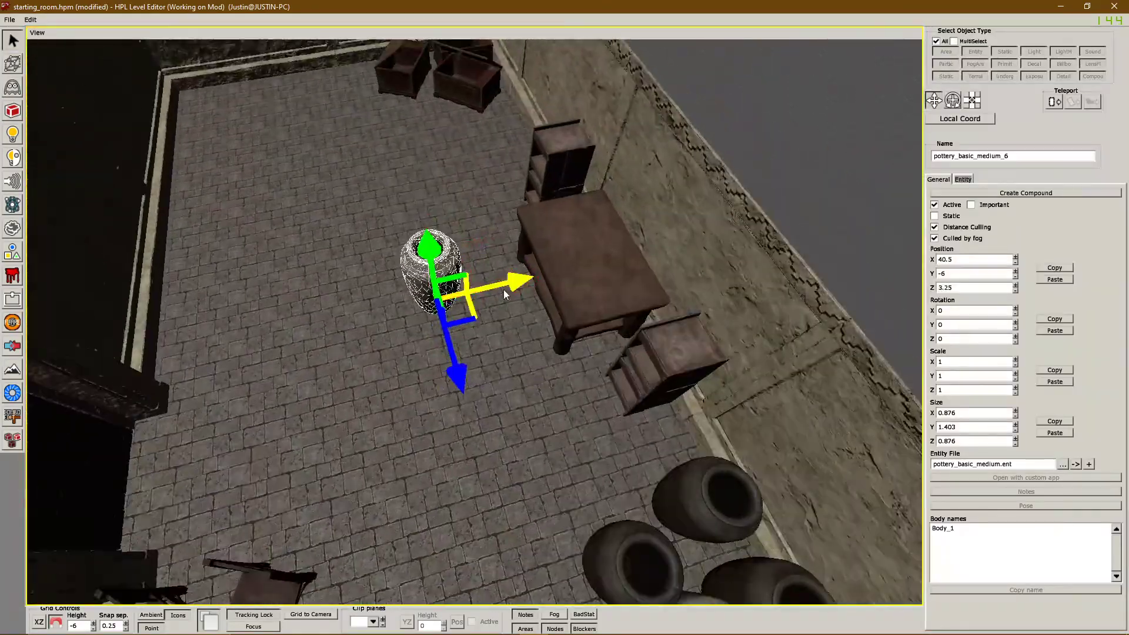
drag(503, 289, 488, 39)
drag(488, 39, 453, 41)
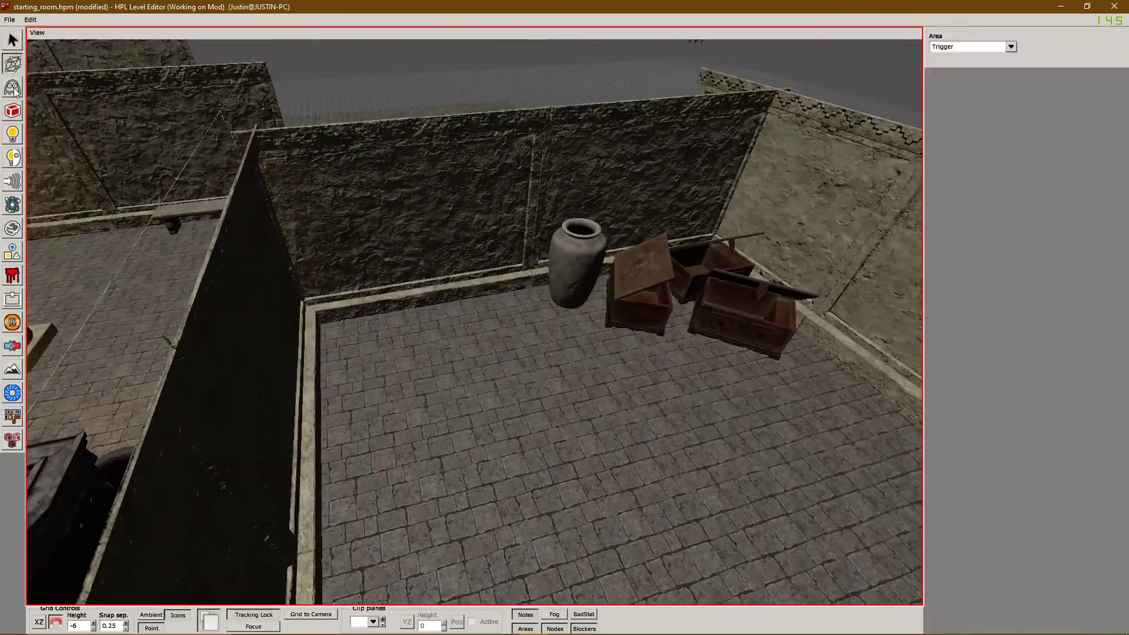
- Filter the entities by "bed" and scatter four bedouin_basket_wicker baskets around the chests, rotating the one by the wall
click(962, 154)
text(bed)
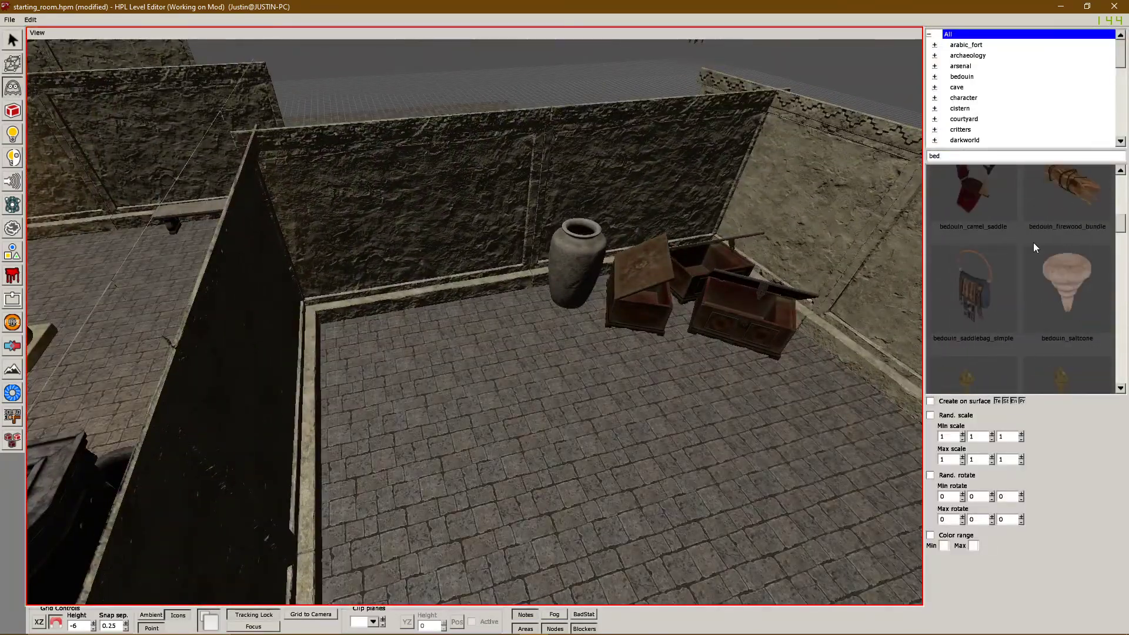
scroll(1035, 247, up, 3)
click(1064, 264)
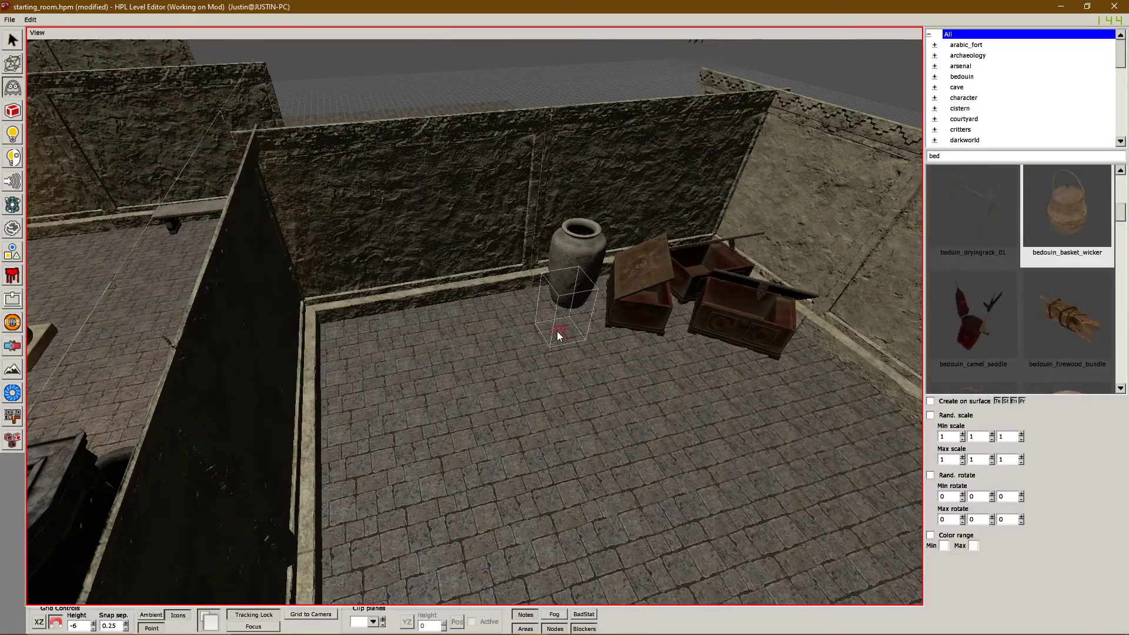
click(793, 422)
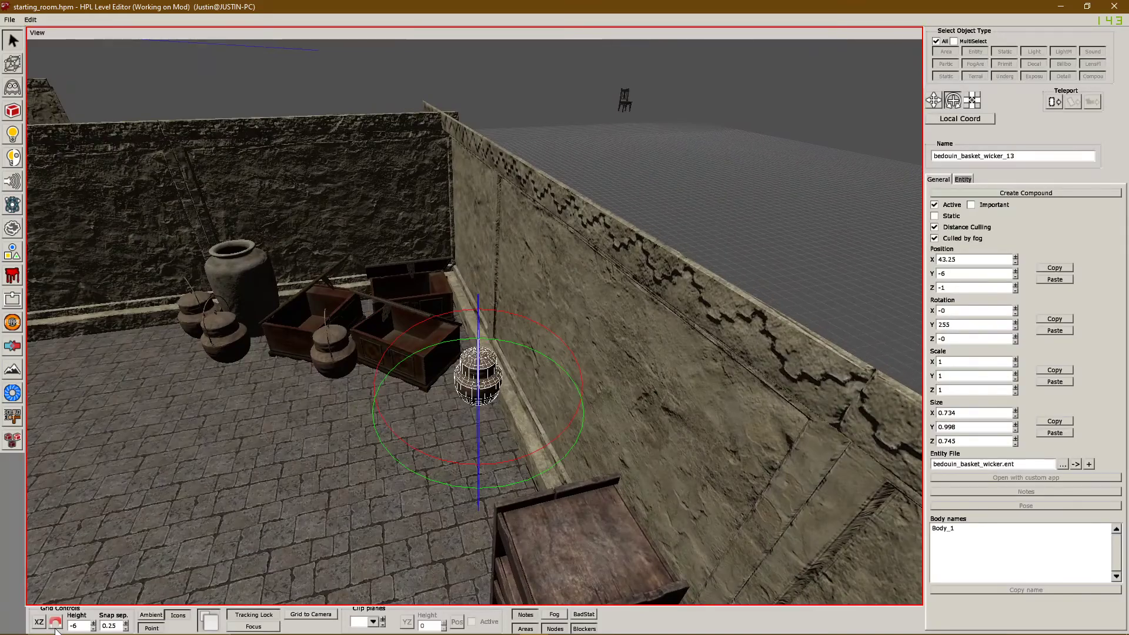
alt+middle_drag(494, 403, 549, 367)
- Place two bedouin_dryingrack_01 racks in the open middle of the room
click(14, 64)
click(14, 87)
scroll(1084, 302, down, 1)
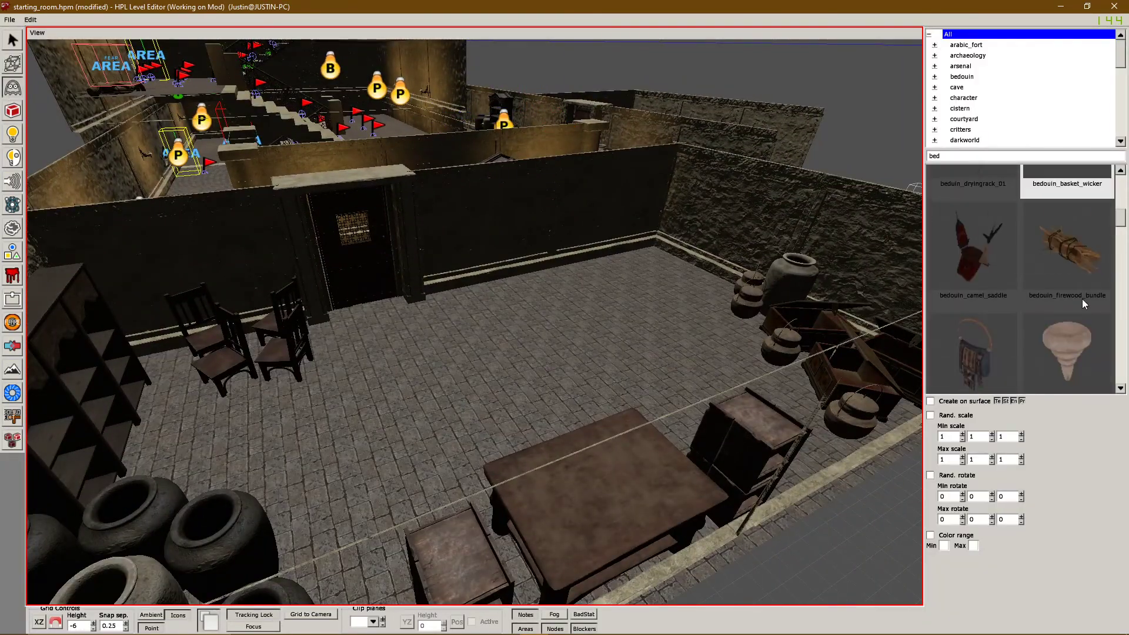
scroll(1070, 297, up, 1)
click(972, 215)
click(429, 397)
alt+middle_drag(429, 398, 647, 312)
click(481, 393)
scroll(1034, 299, down, 5)
click(976, 229)
middle_drag(532, 353, 630, 340)
click(1062, 226)
click(979, 324)
click(1053, 326)
scroll(998, 338, down, 3)
key(ctrl+z)
- Place roman_bunk_bed entities from the "bed" results in the corner near the baskets and on the floor beside it
scroll(1020, 259, down, 3)
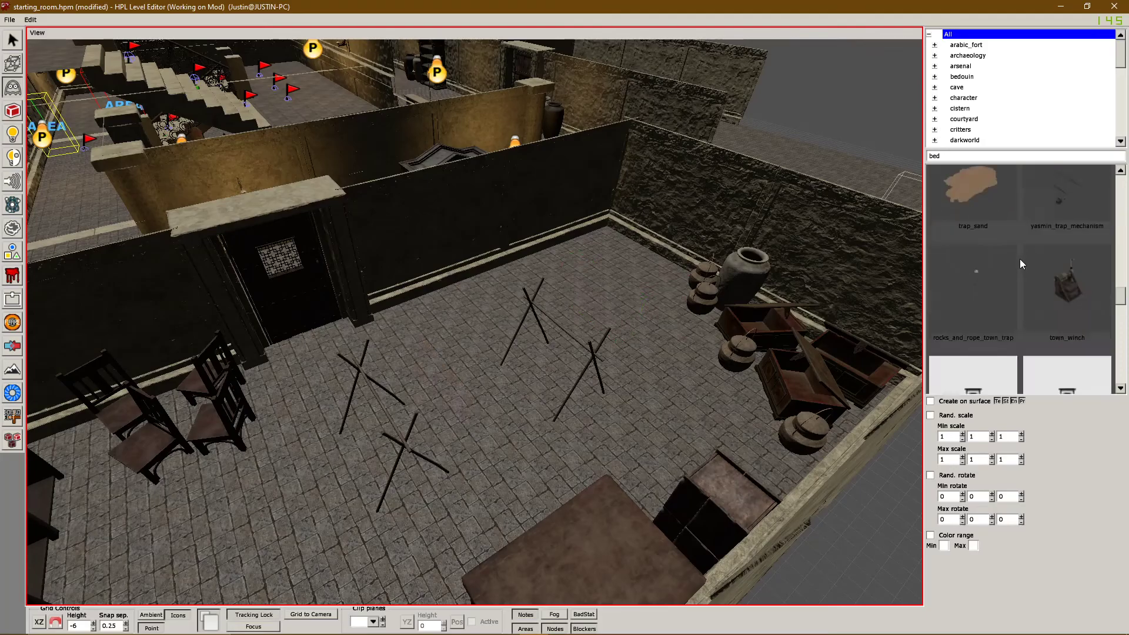
middle_drag(853, 277, 564, 282)
scroll(1024, 281, down, 10)
scroll(1029, 287, down, 1)
click(973, 312)
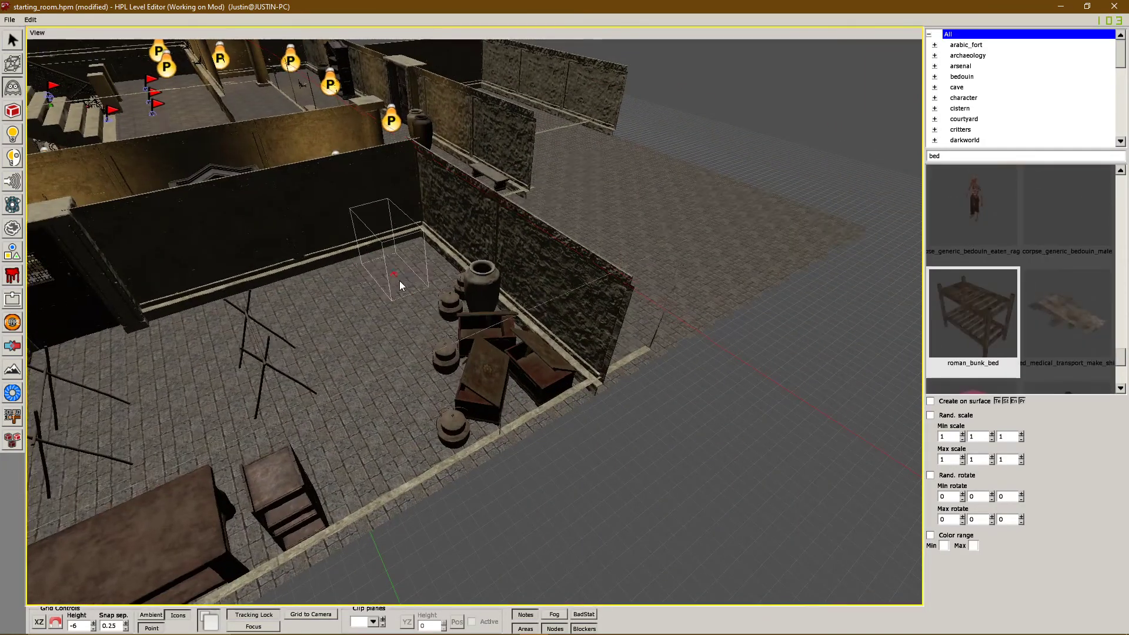
scroll(400, 294, up, 4)
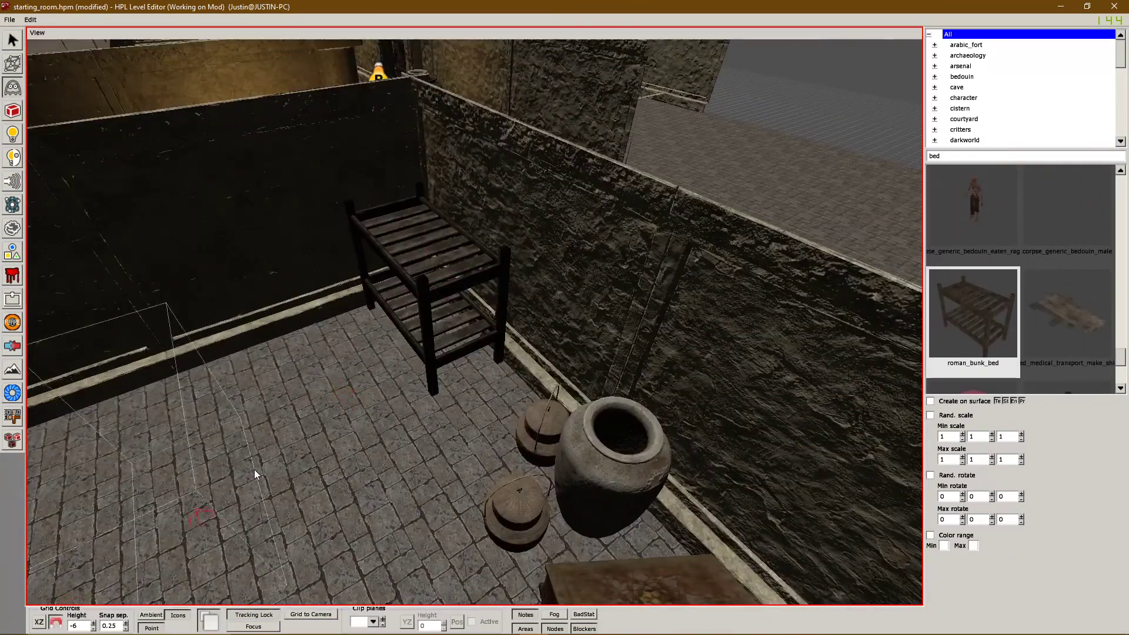
click(353, 368)
middle_drag(353, 368, 538, 420)
click(544, 423)
- Rotate one of the bunk beds in the corner group
key(1)
click(565, 377)
key(w)
drag(644, 450, 556, 532)
middle_drag(555, 532, 562, 399)
- Duplicate the bunk bed, rotate the copy and move it to form a loose cluster beside the jar and chests
key(ctrl+d)
key(q)
drag(682, 373, 537, 352)
drag(440, 369, 404, 424)
key(w)
drag(438, 463, 591, 425)
key(q)
middle_drag(590, 425, 682, 333)
click(583, 485)
- Place an ab_interior_press_benchwork workbench from the static objects on the floor between the door and the bunk beds
key(4)
scroll(1012, 106, down, 3)
scroll(1049, 263, down, 10)
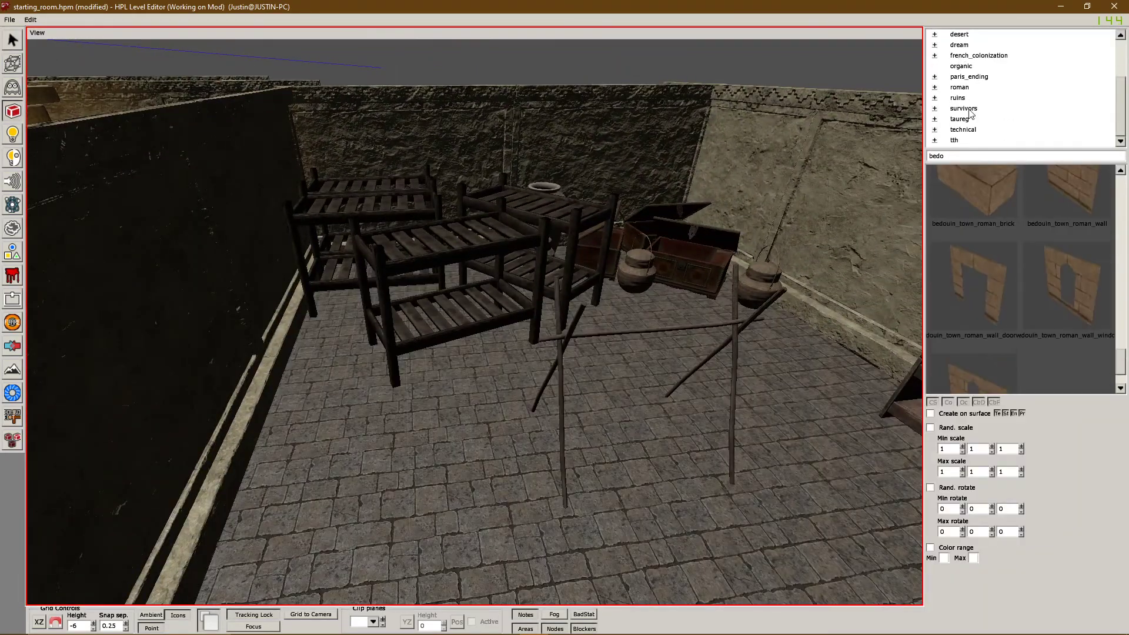
scroll(1033, 104, up, 4)
click(993, 36)
scroll(986, 284, down, 8)
scroll(1011, 270, down, 10)
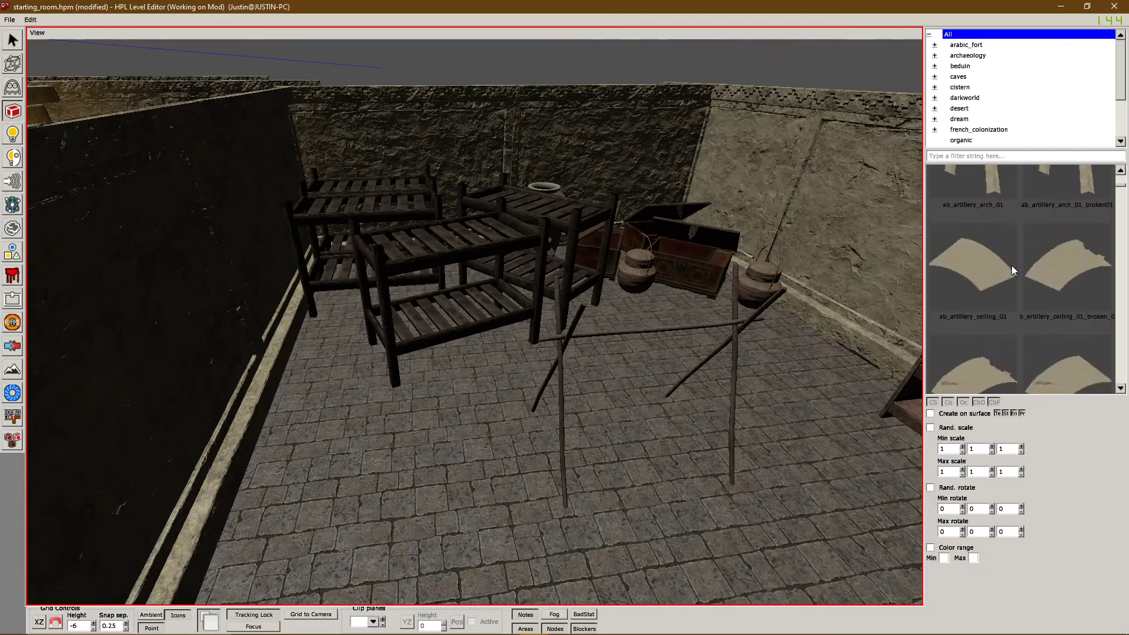
scroll(1125, 370, down, 3)
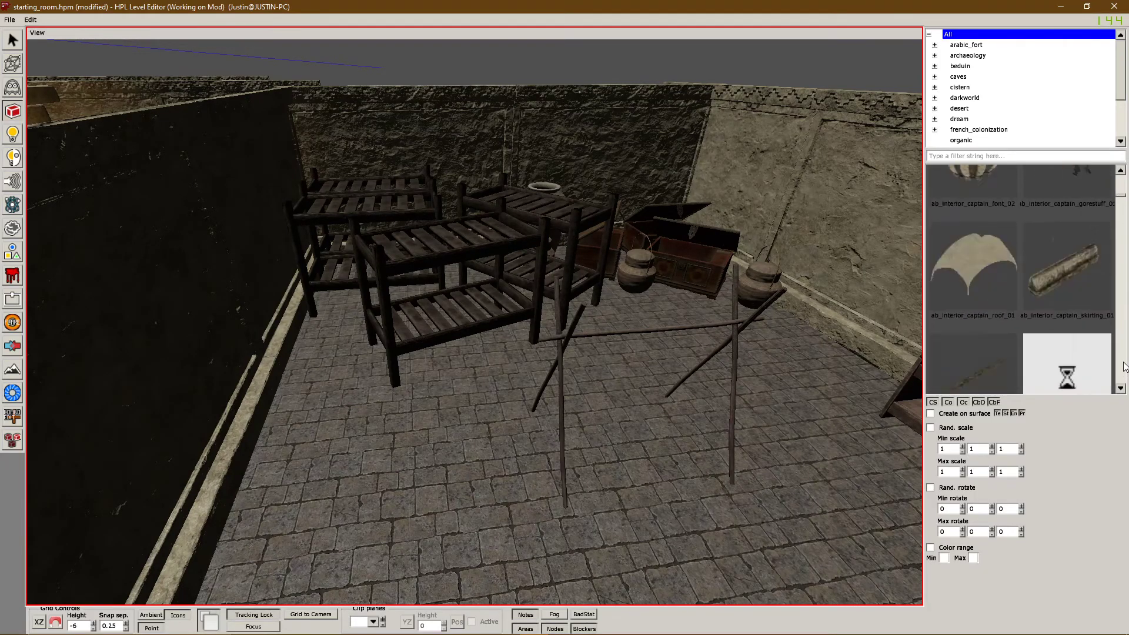
click(344, 453)
alt+drag(344, 453, 589, 411)
alt+drag(579, 365, 464, 376)
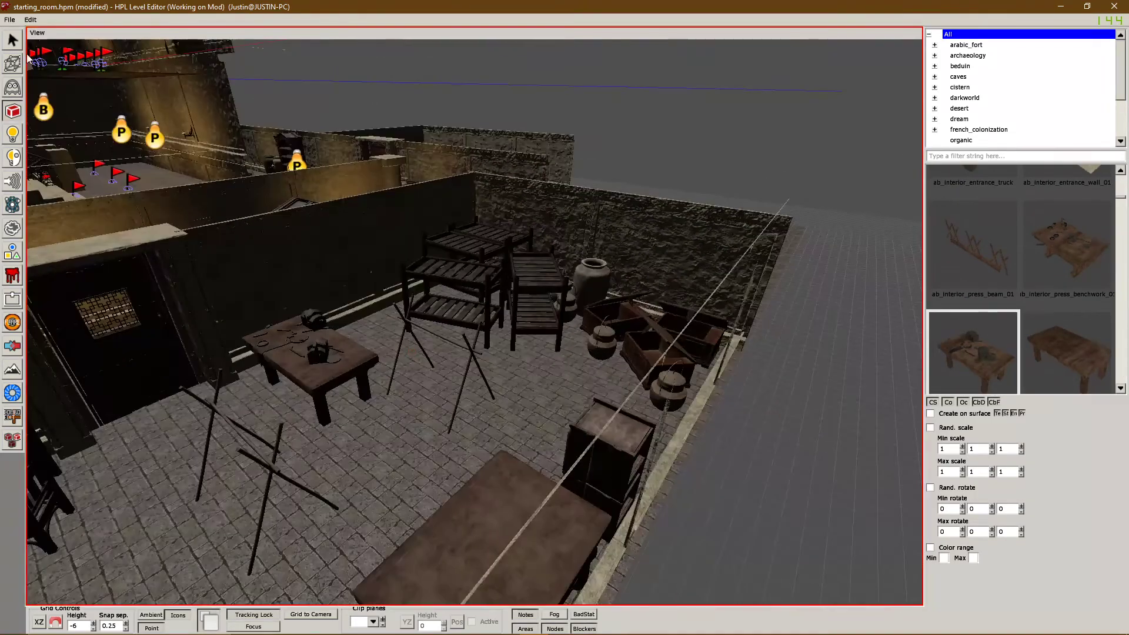
- Rotate the press workbench to 90 degrees about Y and move it against the wall beside the door
key(1)
click(320, 358)
drag(343, 466, 506, 376)
key(q)
drag(428, 410, 385, 408)
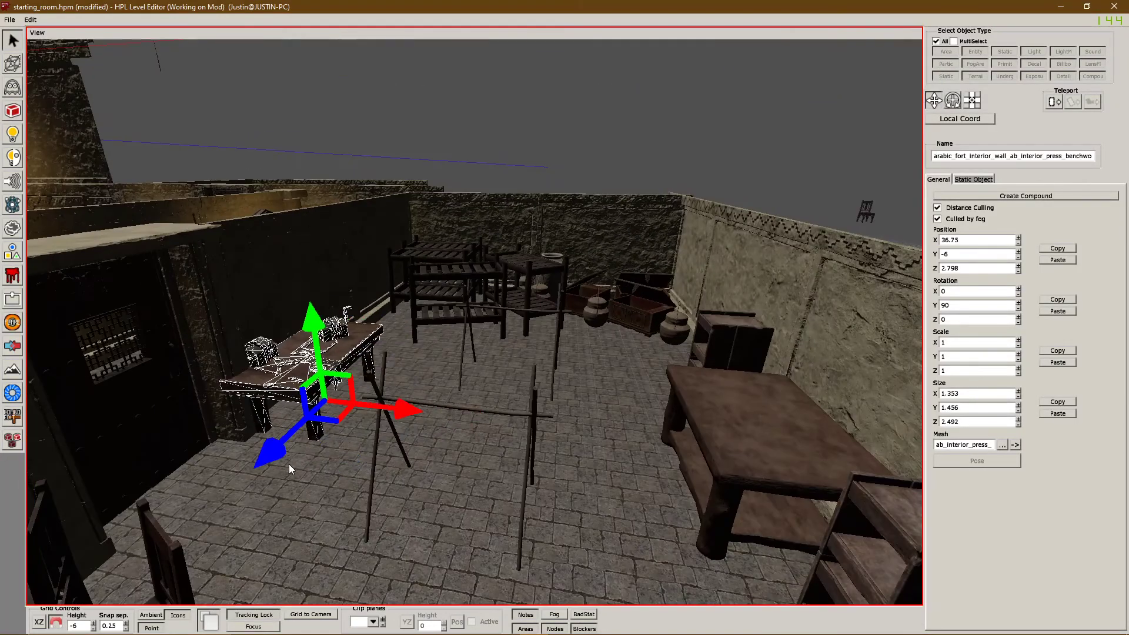
drag(288, 458, 309, 432)
alt+drag(488, 353, 348, 404)
drag(251, 326, 480, 381)
click(405, 306)
drag(337, 354, 323, 356)
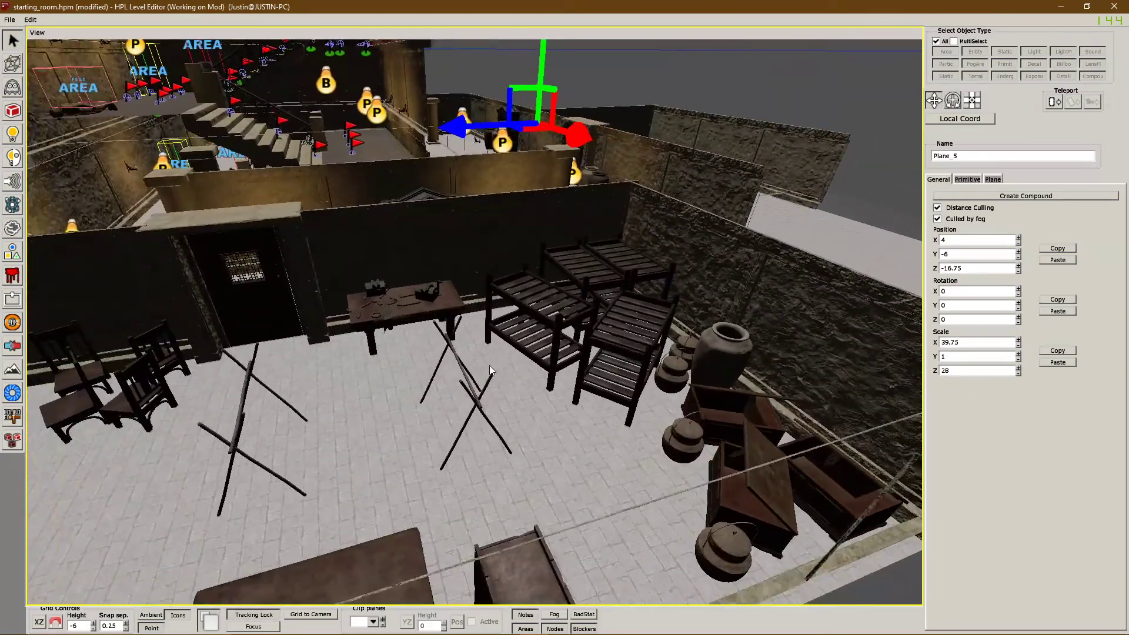
- Save the starting_room map
click(390, 429)
key(ctrl+s)
alt+drag(391, 429, 311, 492)
scroll(369, 348, down, 3)
click(311, 493)
key(alt+Tab)
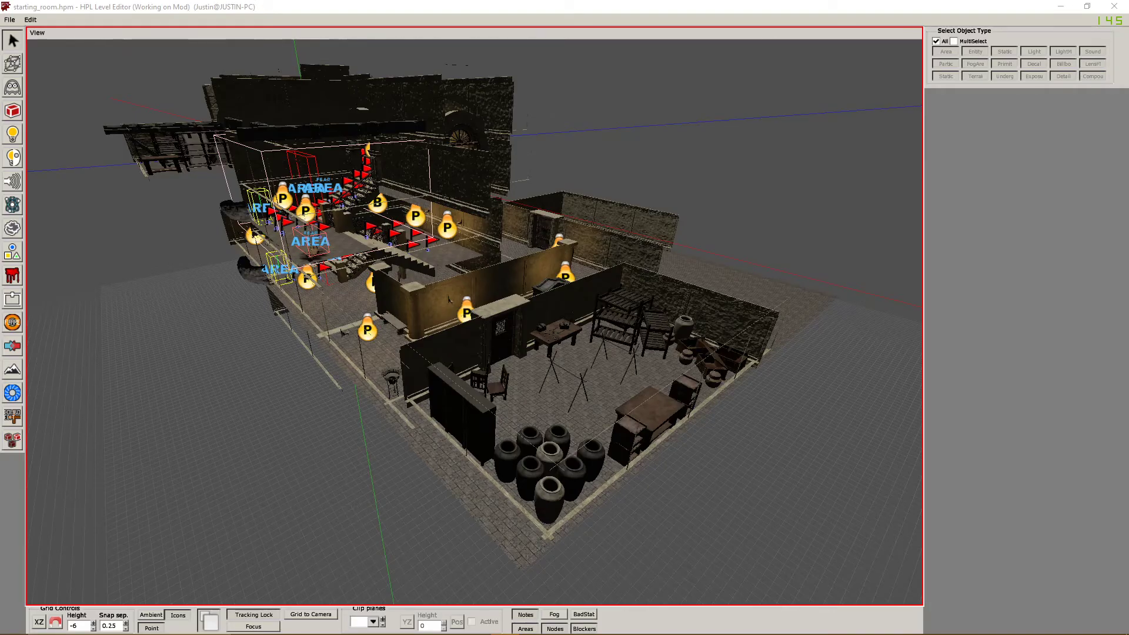
- Place an arabic_oven entity from the arabic_fort category on the floor of the empty brick-floored room
click(290, 403)
alt+drag(290, 403, 450, 377)
scroll(449, 388, up, 5)
key(4)
click(986, 46)
key(3)
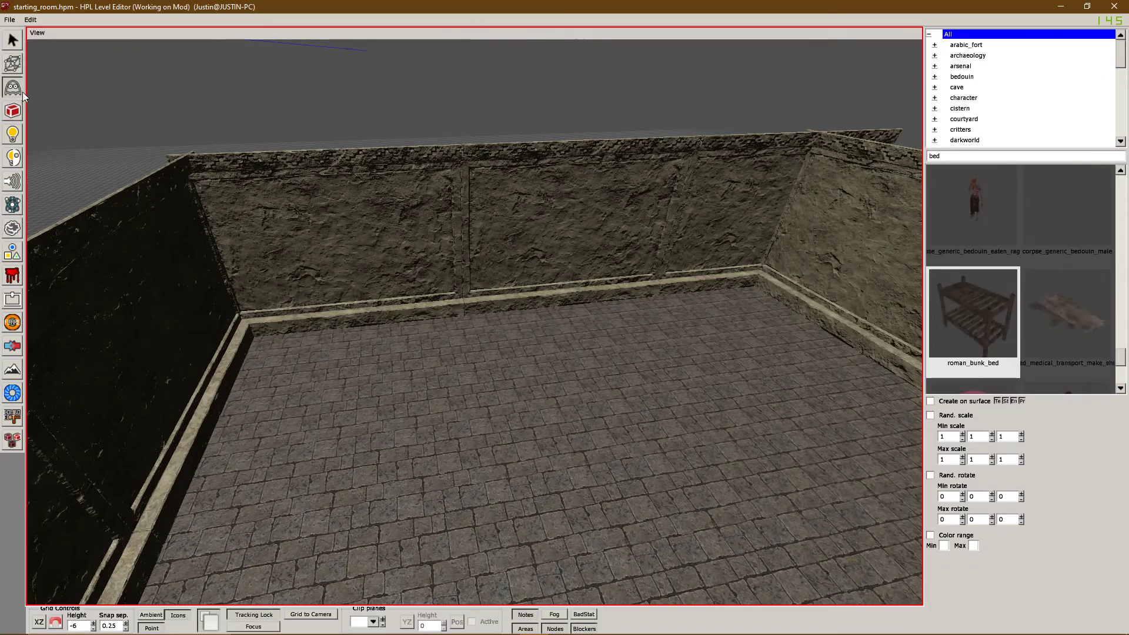
click(958, 46)
click(960, 77)
scroll(1028, 263, down, 5)
scroll(1028, 262, up, 5)
click(987, 223)
click(611, 379)
alt+drag(611, 379, 623, 341)
- Reposition the oven sideways near the far wall of the empty room
click(14, 41)
click(515, 378)
click(497, 404)
key(ctrl+z)
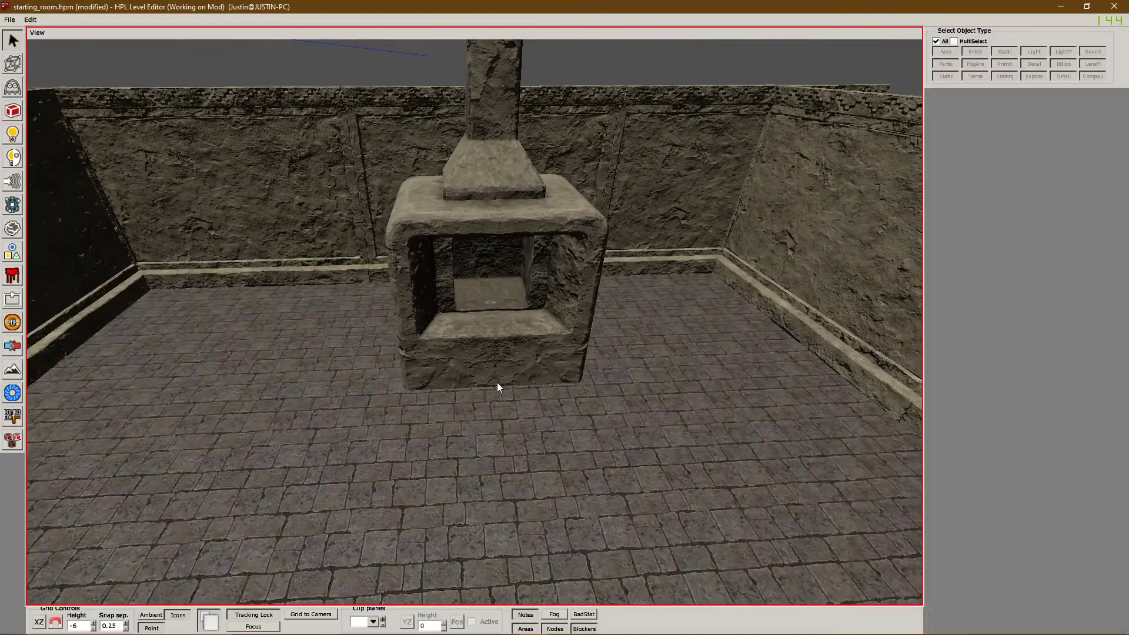
key(ctrl+z)
alt+drag(498, 404, 597, 358)
drag(494, 325, 432, 322)
alt+drag(432, 321, 559, 301)
drag(559, 299, 568, 300)
alt+drag(568, 300, 572, 383)
click(605, 393)
- Filter the entities by "stick" and place an ab_broken_stick01_ent on the surface inside the oven
click(12, 87)
click(963, 154)
text(wood)
scroll(993, 235, down, 5)
double_click(992, 155)
text(stick)
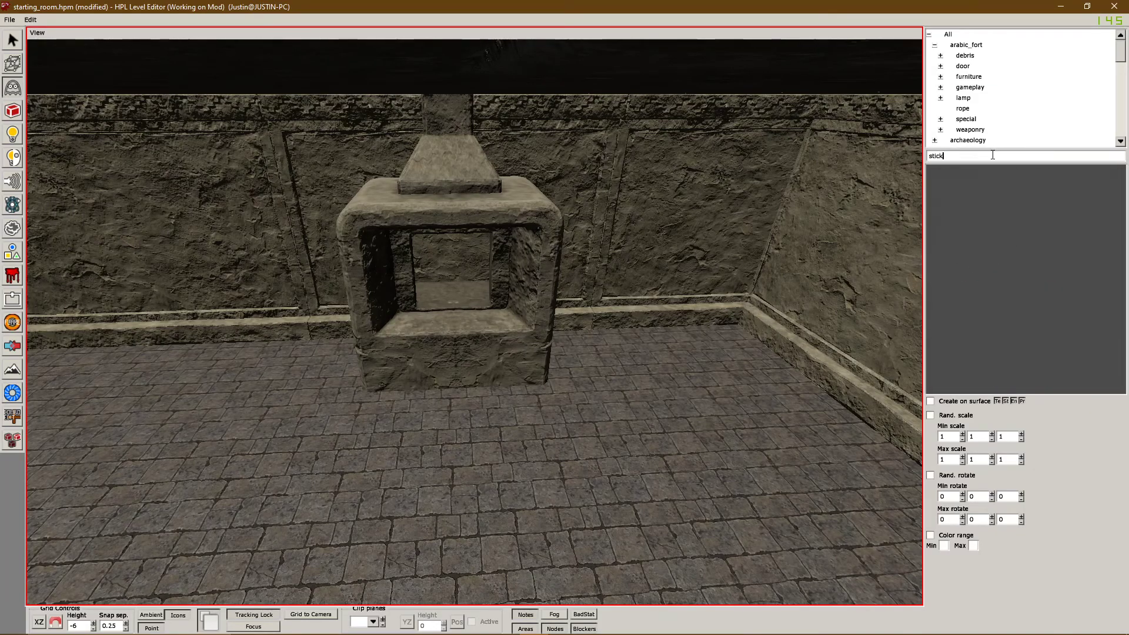
key(Return)
scroll(394, 505, up, 3)
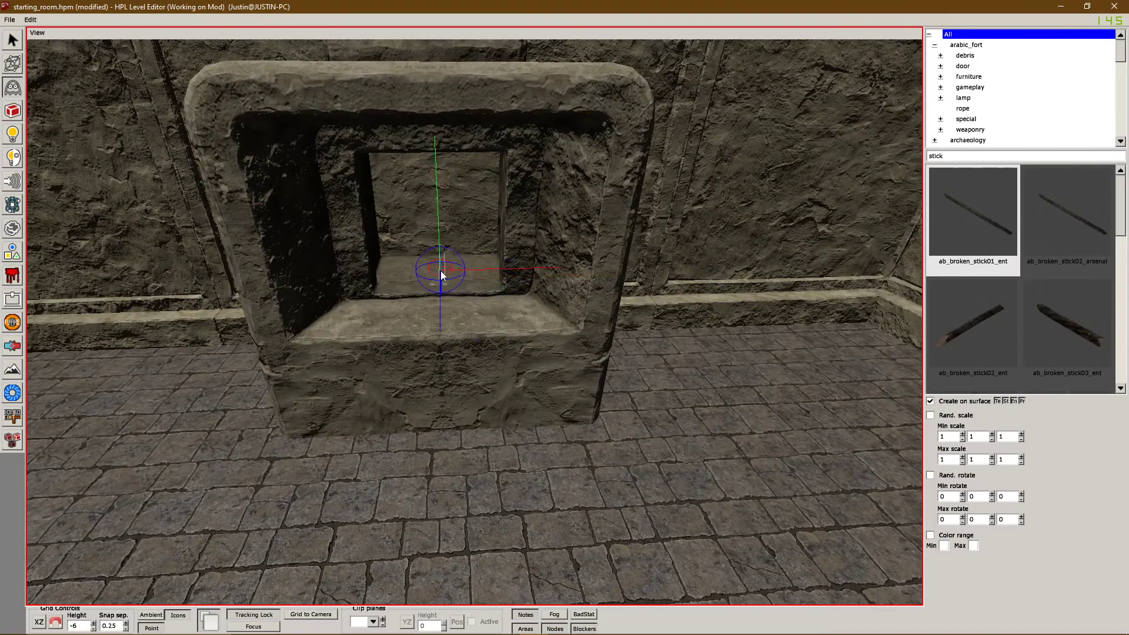
click(444, 280)
alt+drag(388, 266, 412, 306)
- Place ab_broken_stick02_arsenal, ab_broken_stick02_ent, ab_broken_stick03_ent, a crossing stick and a stick_2 inside the oven
click(1067, 221)
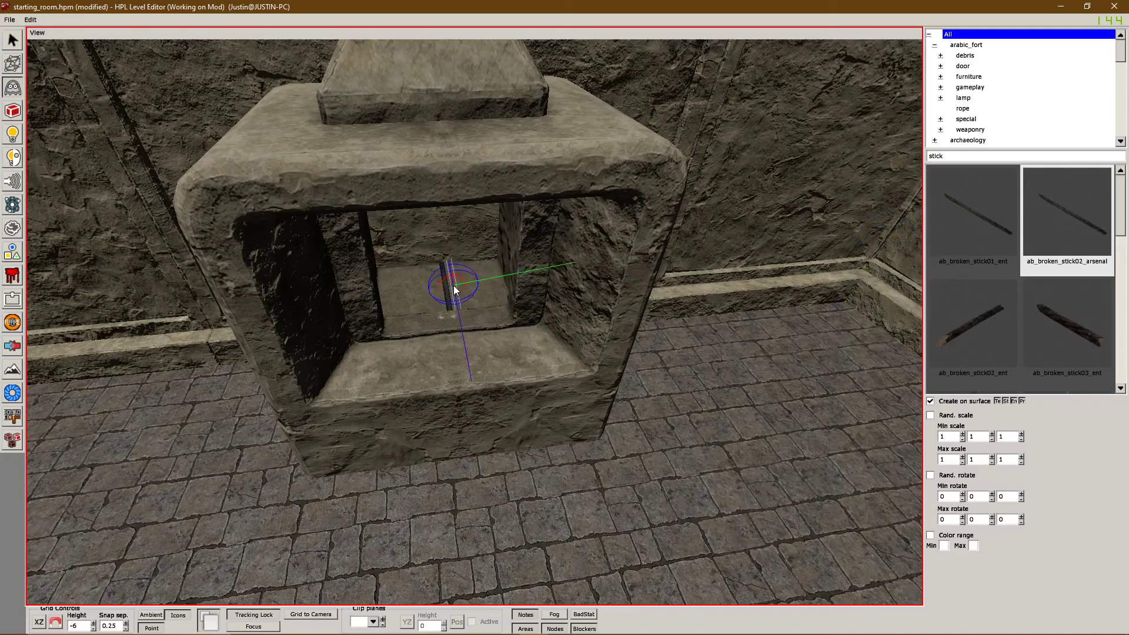
click(1000, 323)
click(432, 286)
click(1026, 339)
click(419, 287)
scroll(996, 341, down, 10)
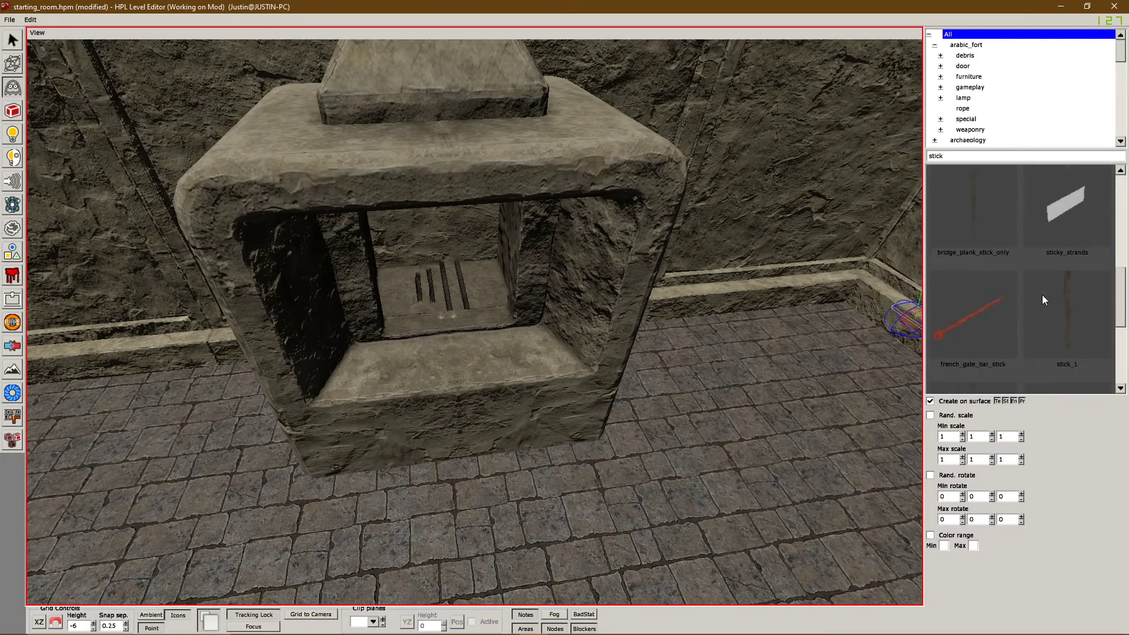
click(1049, 253)
click(480, 280)
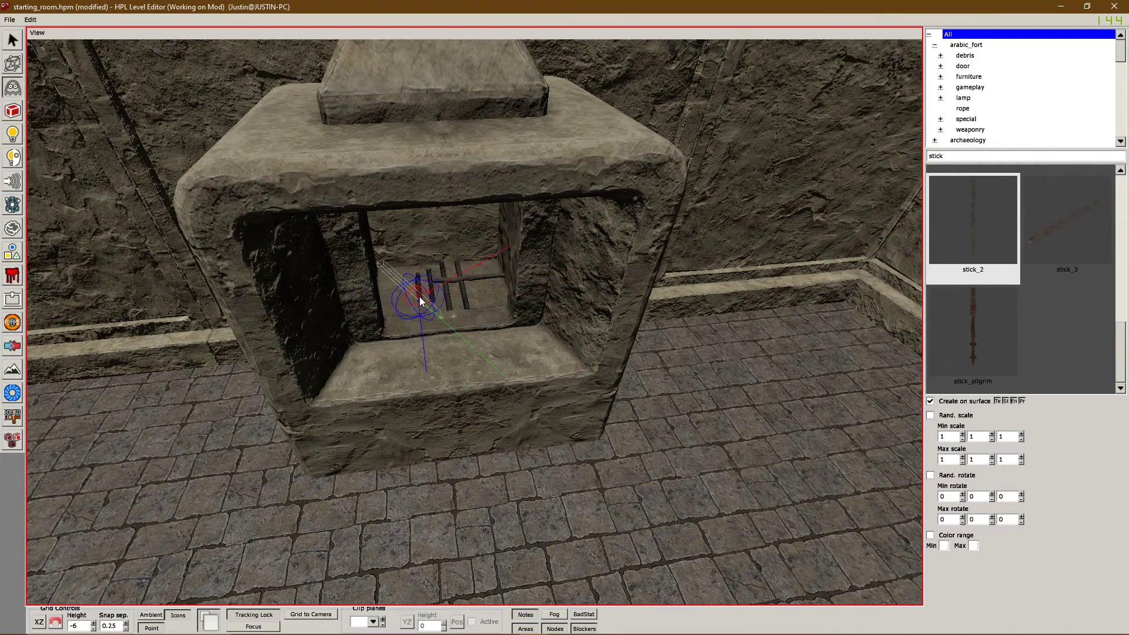
click(404, 290)
- Rotate the stick_2 entity lying across the other sticks in the oven
key(1)
click(399, 254)
key(w)
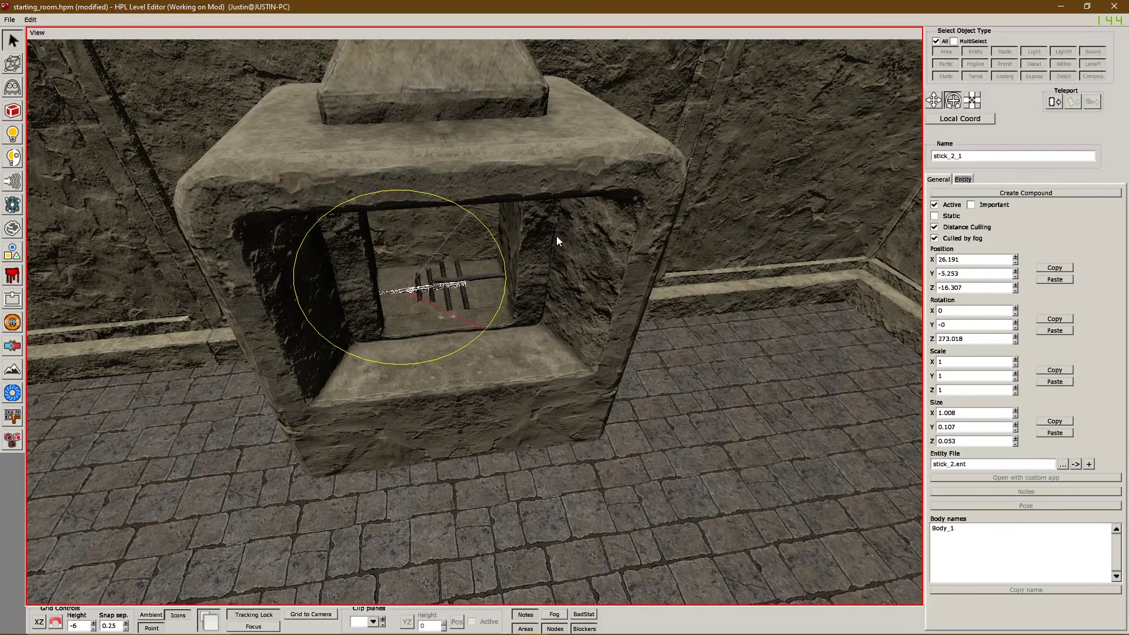
drag(556, 235, 558, 234)
scroll(556, 235, up, 4)
key(q)
click(848, 124)
- Arrange the individual sticks inside the oven into a crossed pile of firewood
click(365, 236)
drag(462, 224, 493, 236)
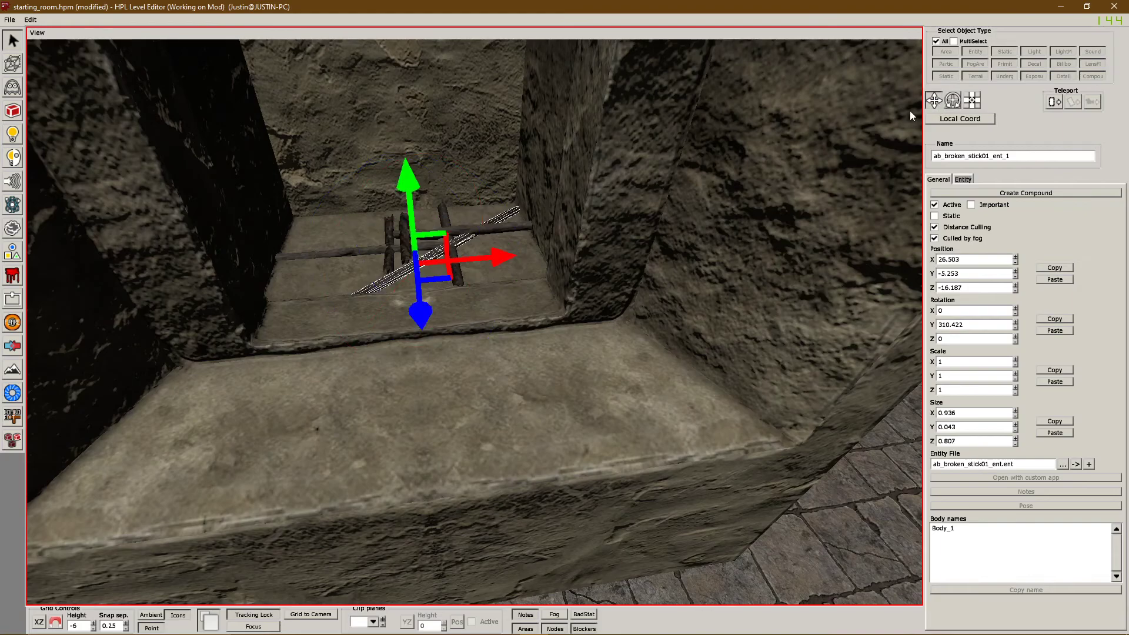
click(458, 264)
drag(493, 230, 414, 256)
click(510, 226)
click(490, 302)
alt+middle_drag(490, 302, 411, 297)
click(355, 288)
drag(481, 268, 503, 268)
click(476, 320)
alt+middle_drag(476, 321, 496, 349)
scroll(496, 350, down, 8)
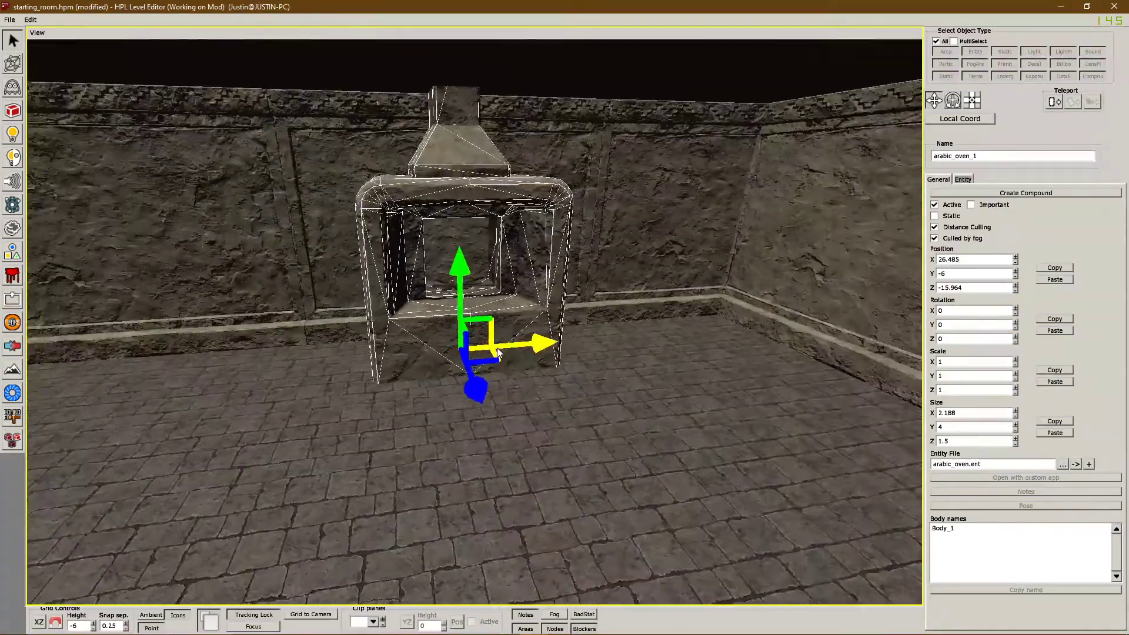
- Search the entity library for "ash" to find a pile for the oven
click(542, 406)
scroll(542, 407, up, 3)
click(12, 87)
scroll(1036, 248, down, 10)
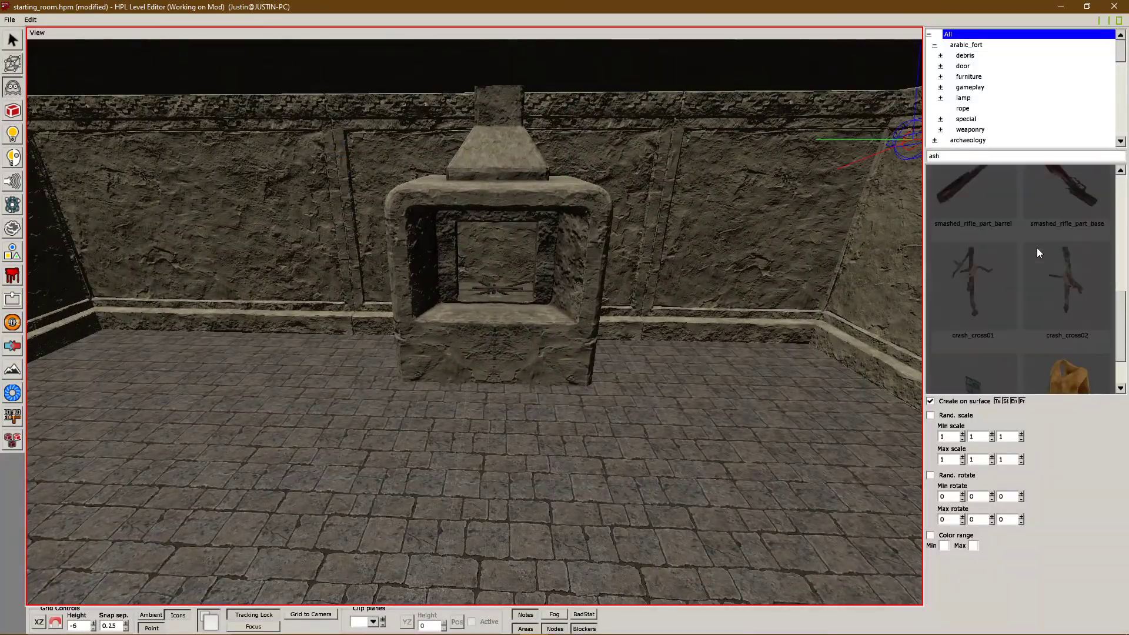
scroll(1065, 194, up, 8)
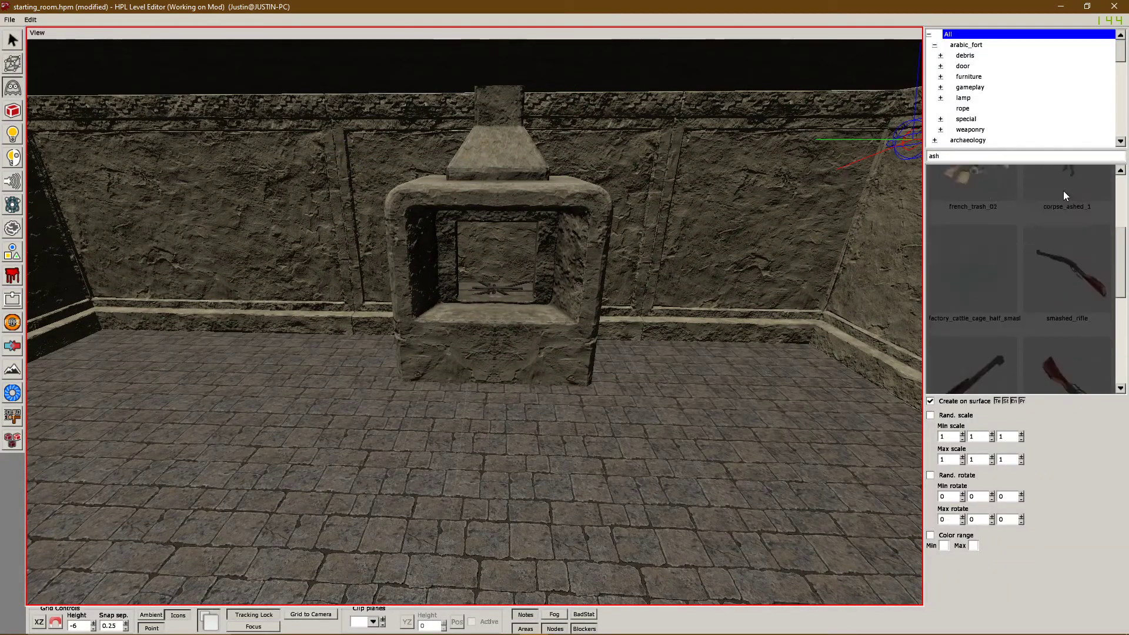
- Filter the entities by "sand" and place a ledge_wall_sand_1 pile on the floor in front of the oven
double_click(947, 161)
text(sand)
scroll(1029, 343, down, 12)
scroll(1046, 274, up, 2)
scroll(1006, 263, up, 5)
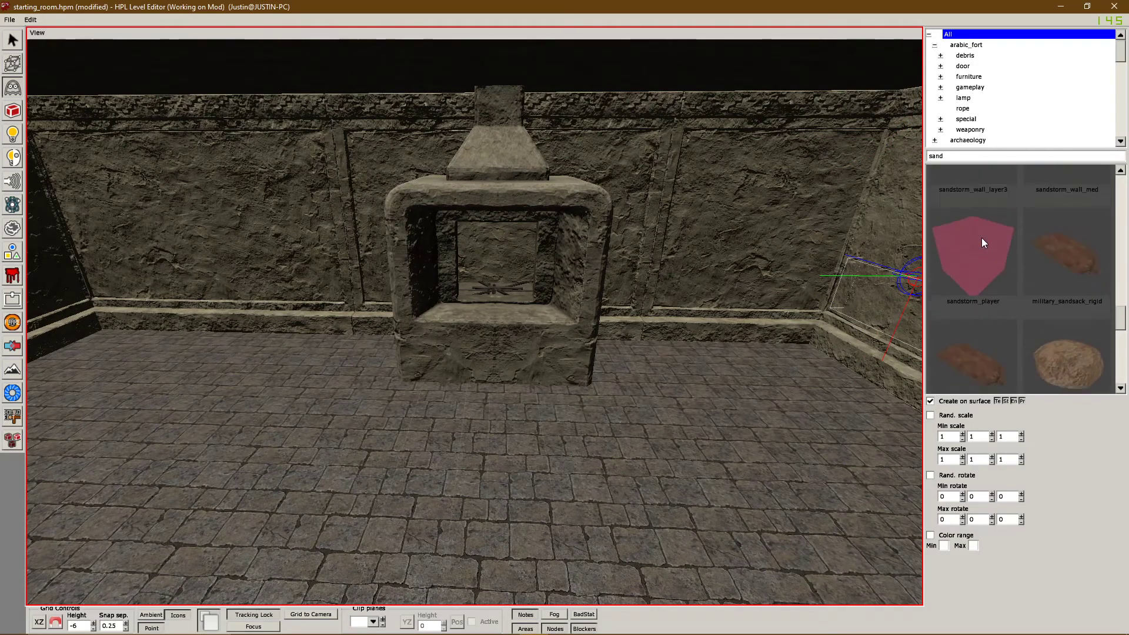
scroll(973, 258, up, 3)
click(963, 351)
click(547, 464)
alt+drag(549, 464, 586, 317)
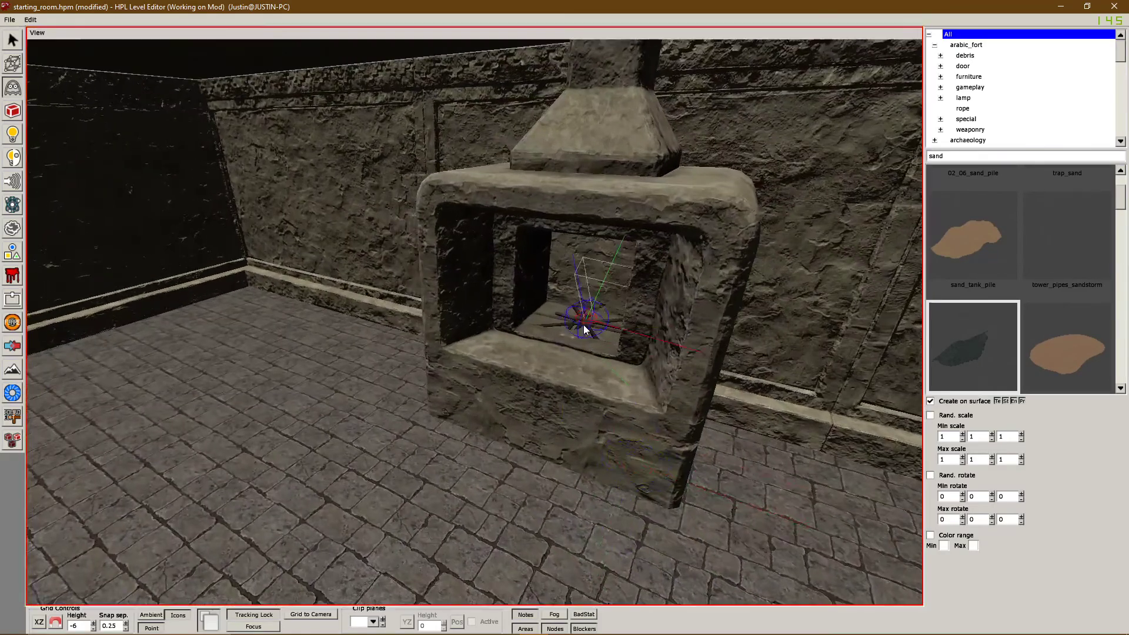
- Focus the view on Compound_13 through Find Objects to return to the map
click(12, 40)
alt+drag(263, 167, 335, 68)
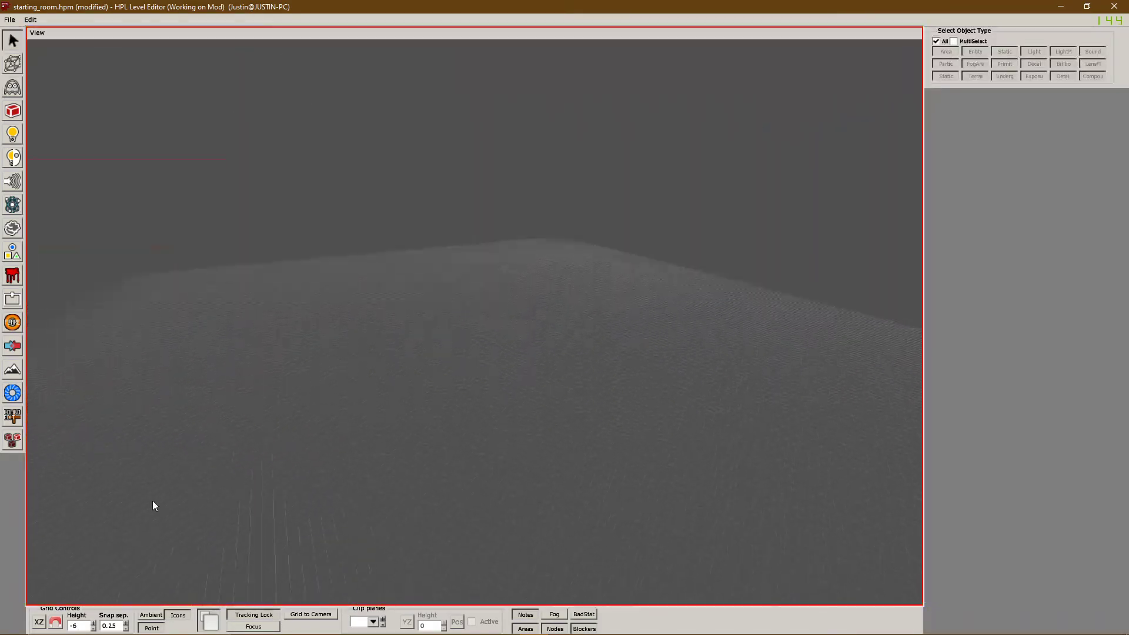
alt+drag(281, 518, 291, 296)
scroll(292, 301, down, 5)
click(29, 20)
click(61, 74)
click(521, 284)
click(684, 429)
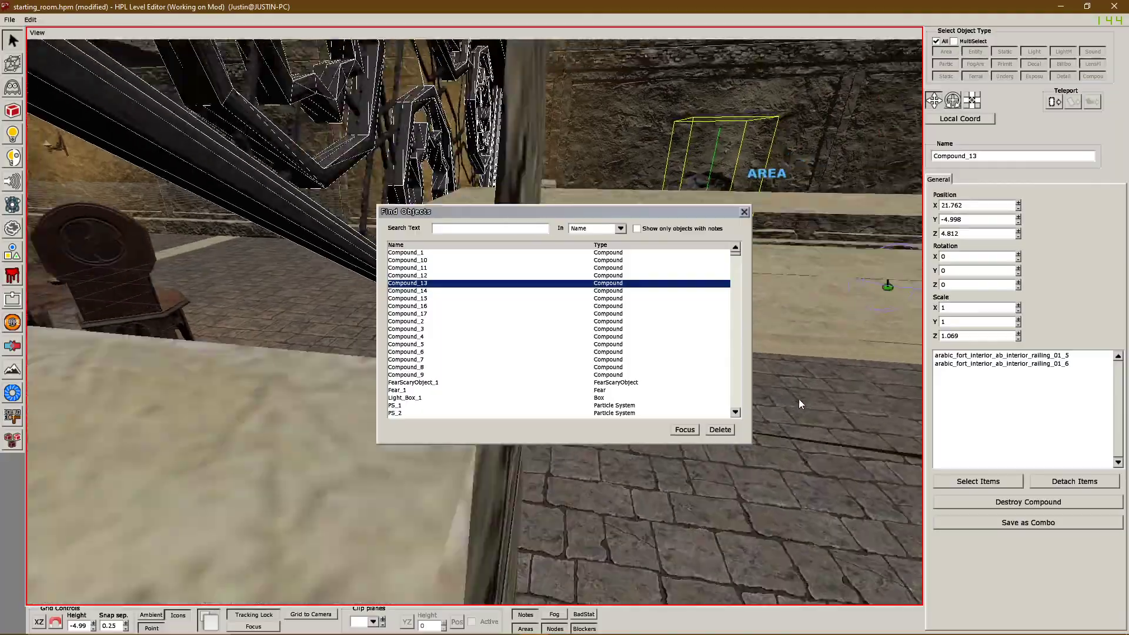
click(746, 212)
click(748, 271)
alt+drag(748, 274, 412, 444)
click(276, 625)
- Rotate the ledge_wall_sand_1 pile in front of the oven to 274.3 degrees about Y
scroll(531, 352, up, 5)
scroll(531, 352, down, 3)
alt+drag(531, 352, 356, 488)
scroll(356, 488, up, 3)
click(370, 358)
key(w)
mouse_move(325, 452)
mouse_down()
mouse_move(364, 456)
mouse_move(312, 466)
mouse_up()
- Raise the sand pile and move it back into the oven around the crossed sticks
key(q)
drag(345, 301, 331, 241)
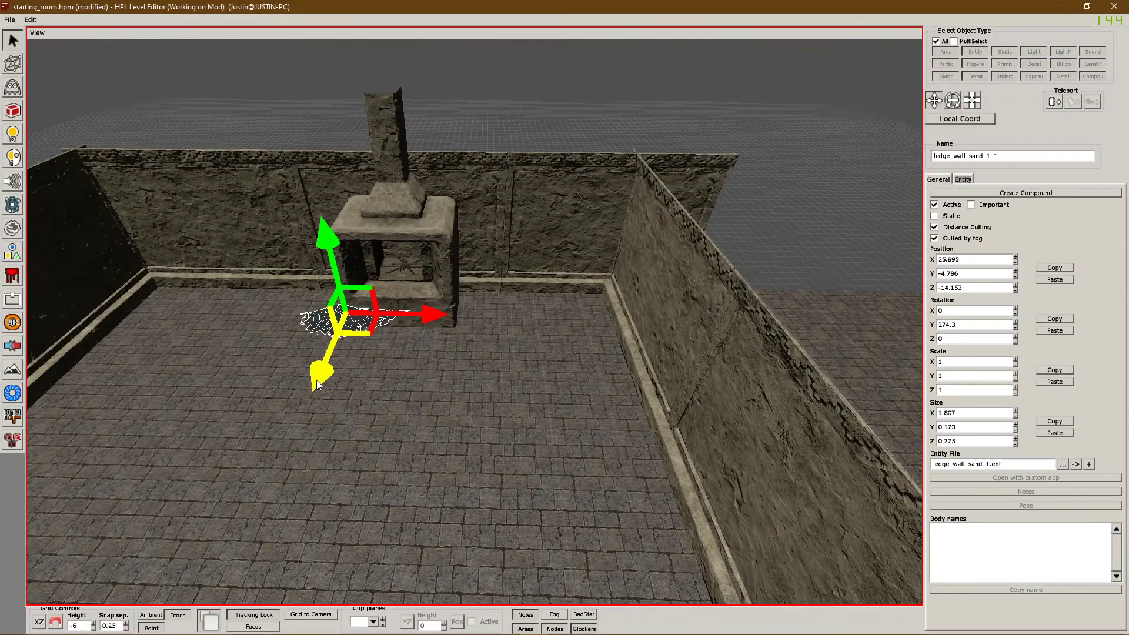
drag(315, 382, 333, 322)
scroll(434, 319, up, 5)
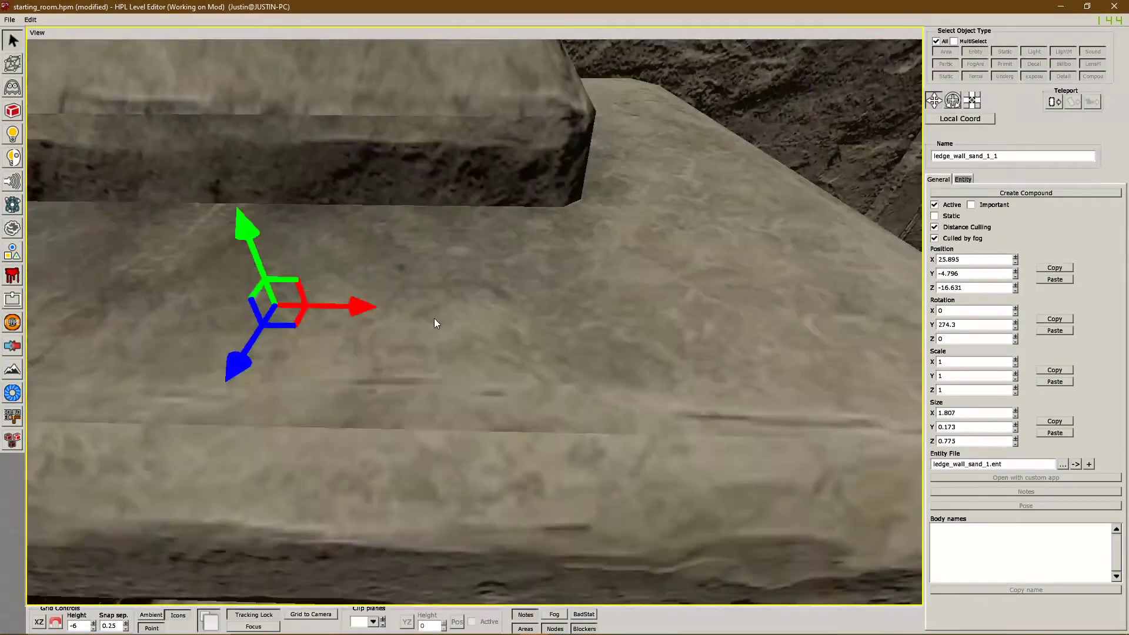
scroll(434, 318, down, 5)
drag(325, 118, 331, 192)
drag(438, 284, 511, 282)
drag(414, 224, 419, 215)
drag(407, 326, 410, 313)
click(487, 374)
alt+drag(486, 374, 471, 446)
scroll(471, 446, down, 3)
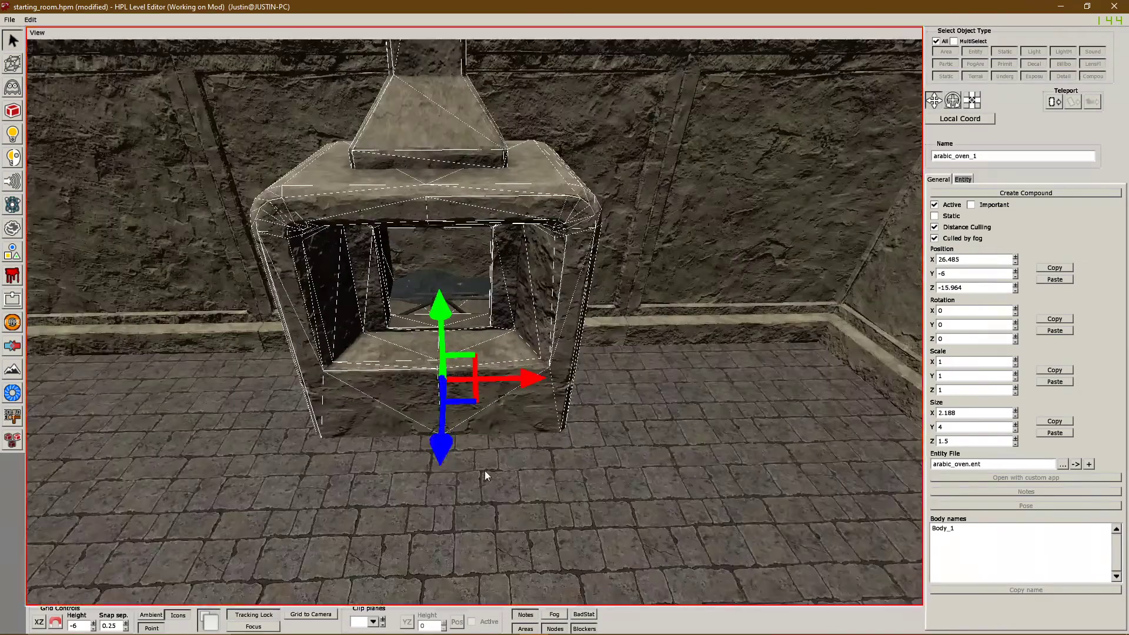
scroll(472, 453, down, 6)
- Search the static objects for "bed" and "bunk", and browse their category folders
click(12, 110)
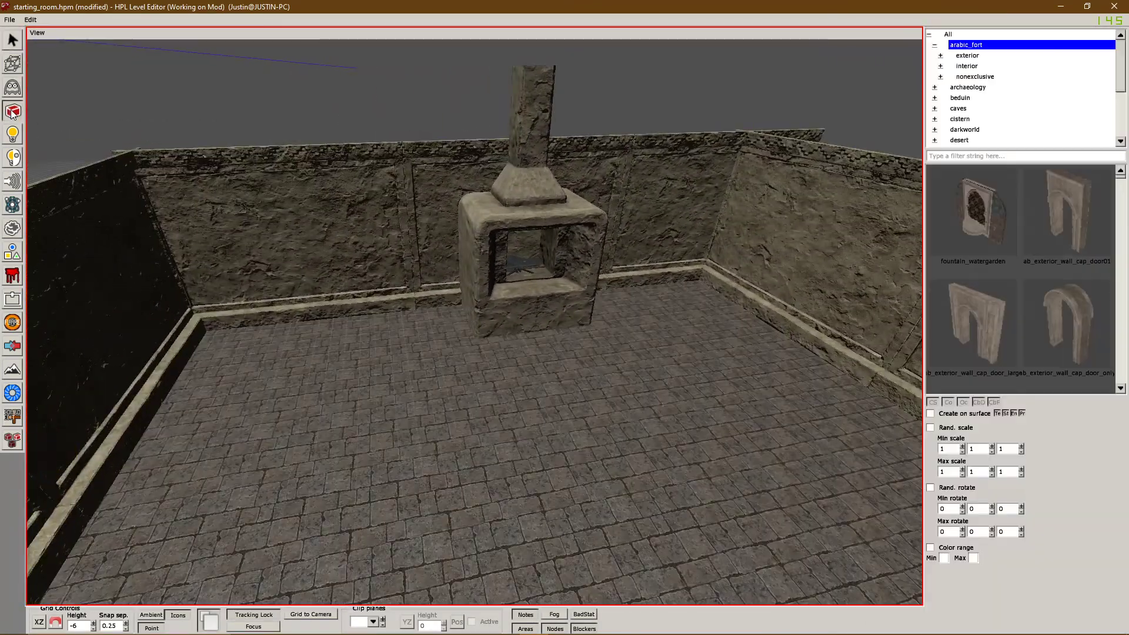
click(994, 155)
text(bed)
scroll(976, 213, down, 5)
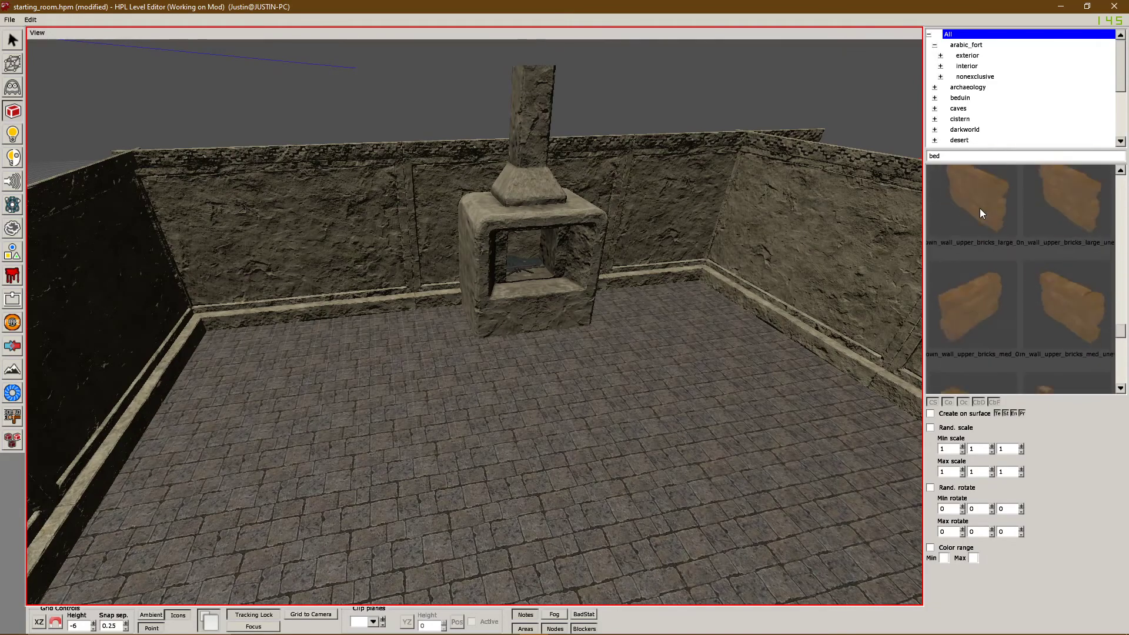
key(BackSpace)
key(BackSpace)
key(BackSpace)
text(bunk)
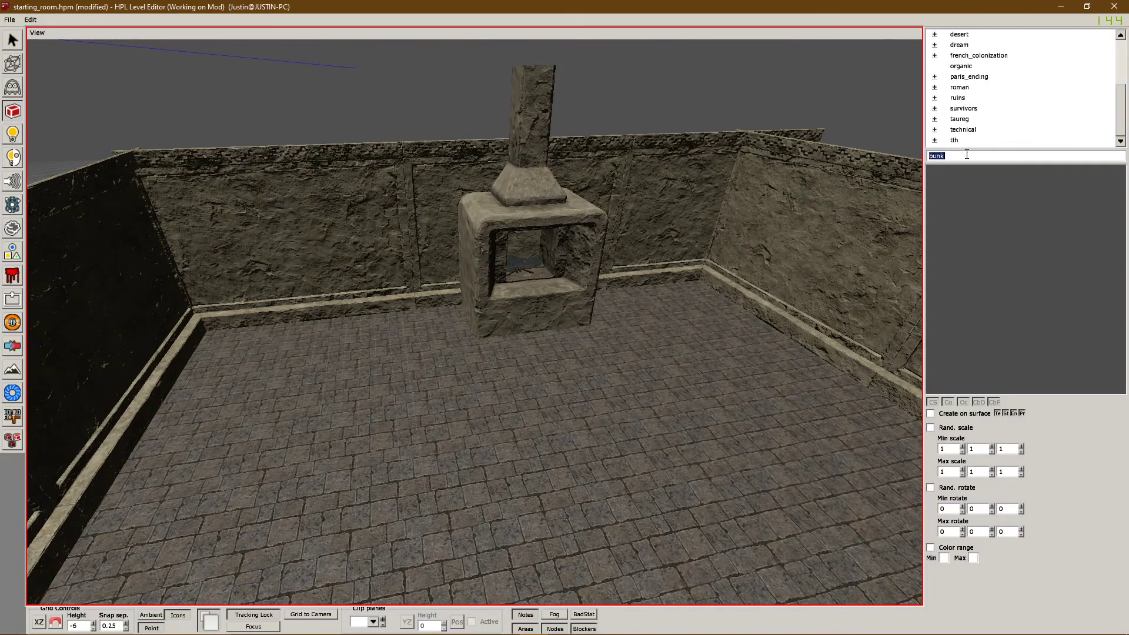
key(BackSpace)
key(BackSpace)
key(BackSpace)
key(BackSpace)
click(934, 88)
click(934, 88)
click(935, 88)
scroll(978, 79, down, 3)
- Search the entity library for "bunk" and "bed" and look through the matching models
click(13, 64)
click(13, 88)
double_click(991, 157)
text(bunk)
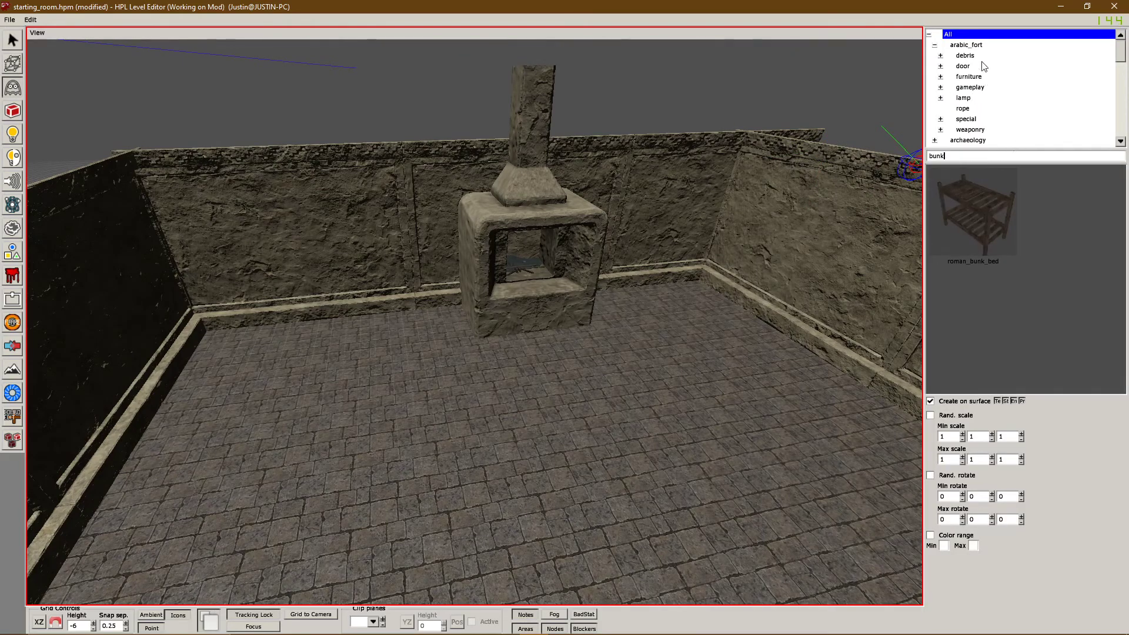
text(bed)
scroll(1024, 225, down, 5)
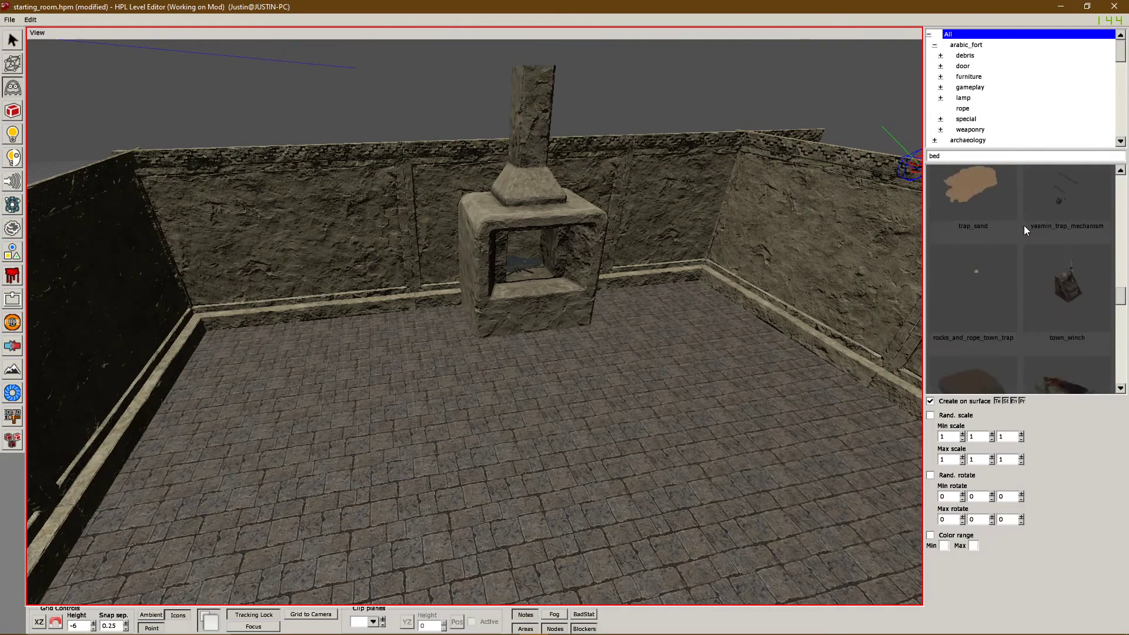
scroll(1038, 221, up, 2)
- Place a folding cot on the floor of the oven room and move it up against a side wall
click(1043, 328)
click(407, 404)
key(1)
click(405, 397)
alt+drag(406, 398, 306, 406)
drag(370, 432, 406, 406)
drag(347, 411, 417, 382)
alt+drag(417, 383, 347, 397)
- Duplicate the cot twice to form an evenly spaced row of three along the same wall
key(ctrl+d)
drag(385, 324, 267, 327)
key(ctrl+d)
drag(268, 329, 141, 333)
alt+drag(141, 333, 509, 414)
- Duplicate the cots across to the opposite side of the room, and delete the surplus object
key(ctrl+d)
drag(541, 376, 385, 168)
alt+drag(462, 232, 391, 288)
alt+drag(391, 315, 274, 336)
drag(538, 263, 275, 246)
key(ctrl+d)
key(ctrl+d)
click(388, 238)
alt+drag(388, 238, 584, 315)
click(769, 203)
scroll(659, 235, down, 5)
key(Delete)
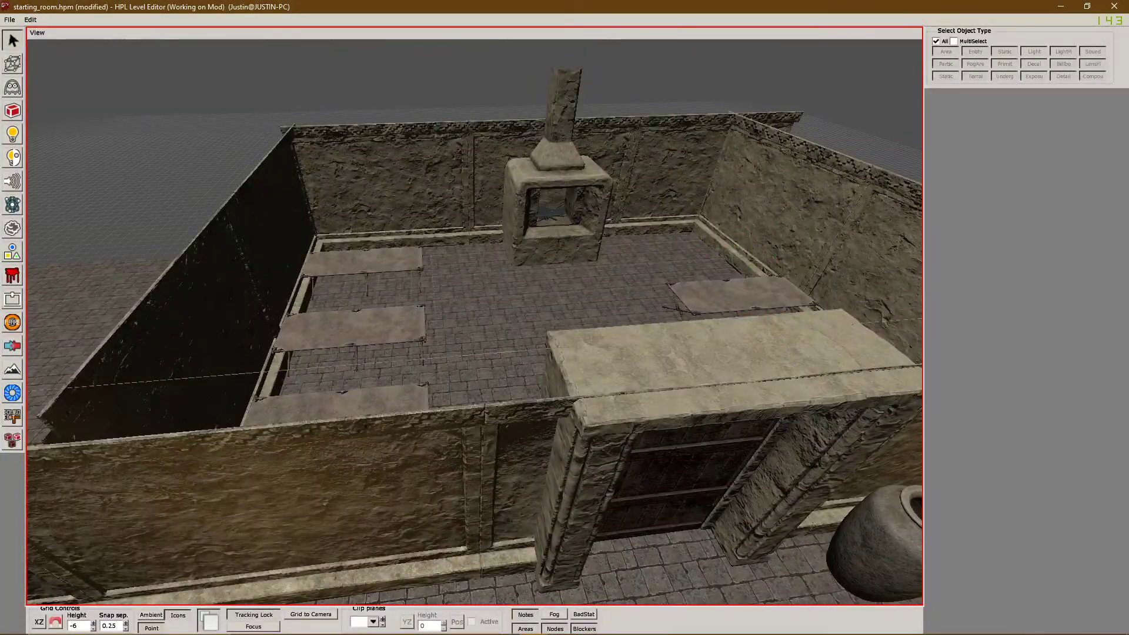
- Search the entity library for "med" to find medical furniture and props
scroll(353, 353, up, 4)
alt+drag(352, 353, 263, 403)
alt+middle_drag(263, 402, 204, 437)
click(13, 87)
scroll(1021, 310, down, 6)
click(975, 319)
key(BackSpace)
key(BackSpace)
key(BackSpace)
text(med)
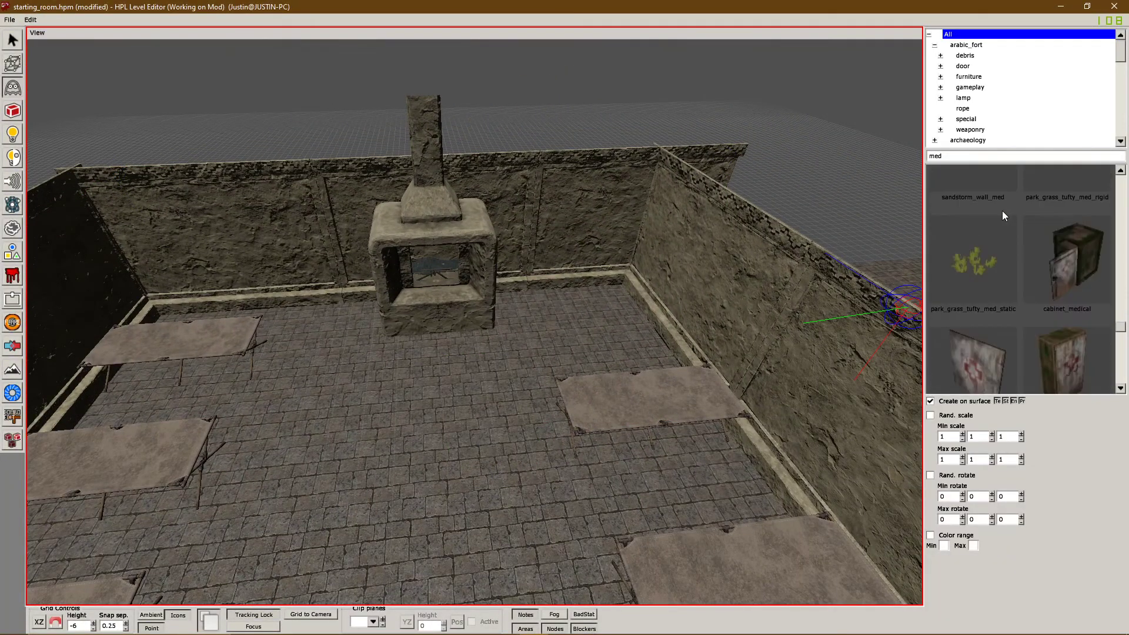
- Place locker_medical lockers against the back wall on both sides of the oven, with Create on surface turned off
click(1056, 258)
scroll(612, 282, up, 2)
alt+middle_drag(611, 283, 415, 360)
scroll(415, 360, up, 2)
click(930, 401)
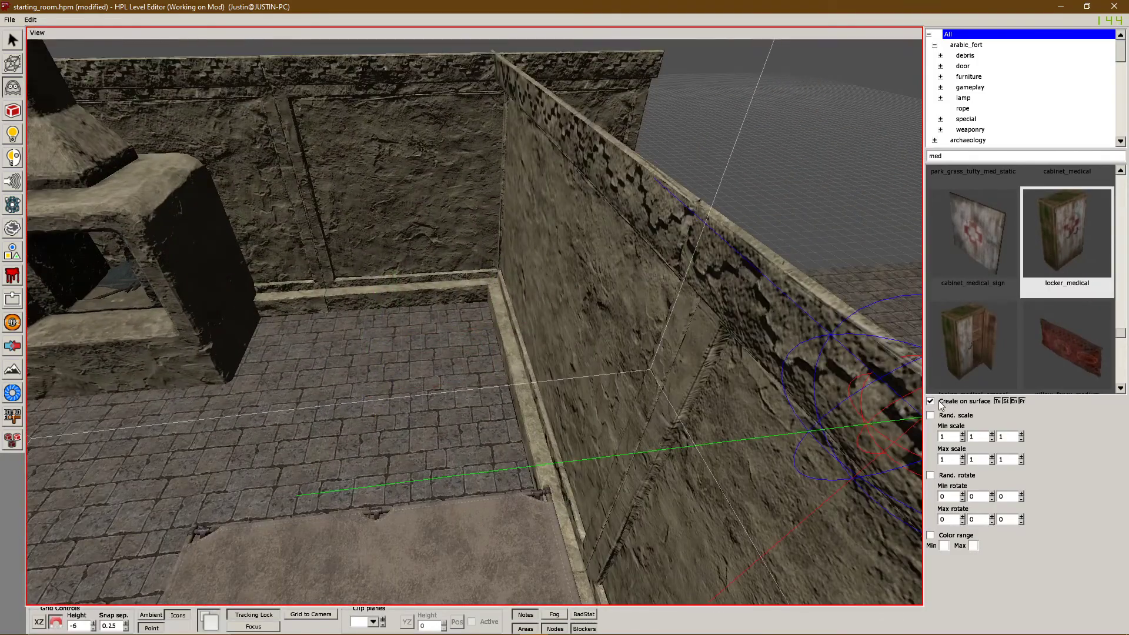
click(418, 322)
key(ctrl+z)
click(379, 317)
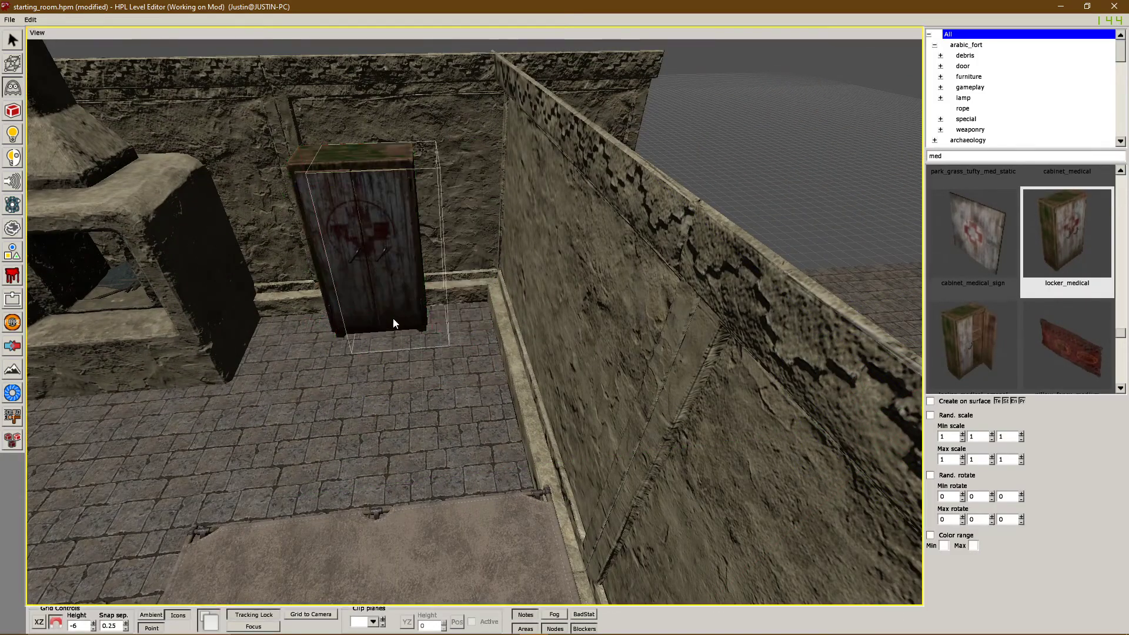
- Place a crate_medical_sealed between the two cots nearest the oven's side wall, and save the map
scroll(1047, 299, down, 2)
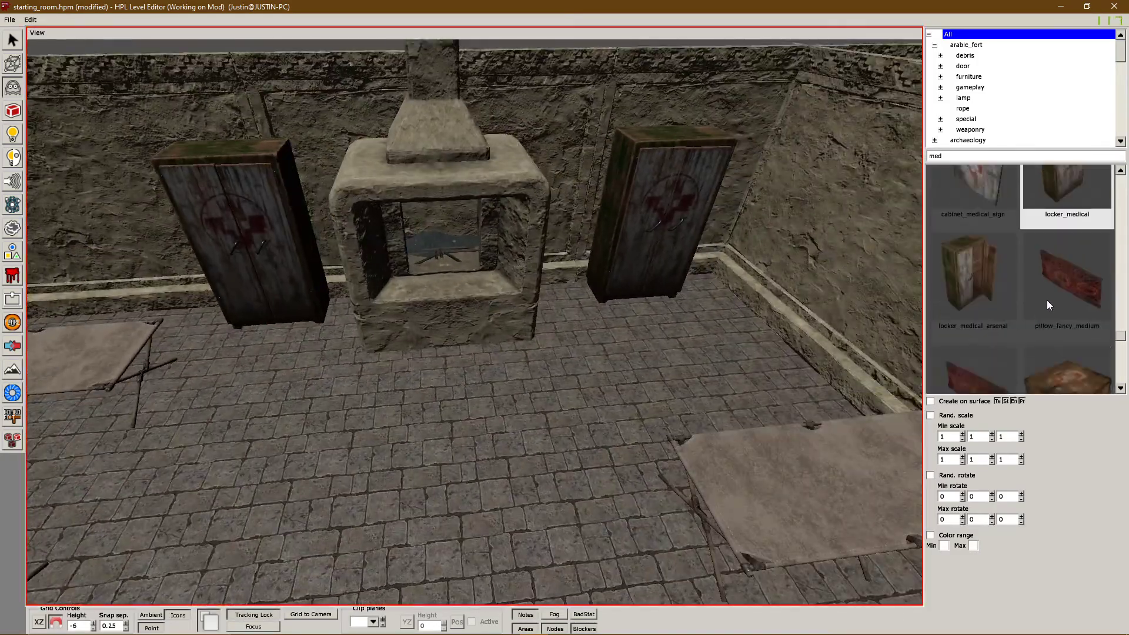
click(1067, 323)
click(556, 382)
alt+drag(556, 385, 517, 264)
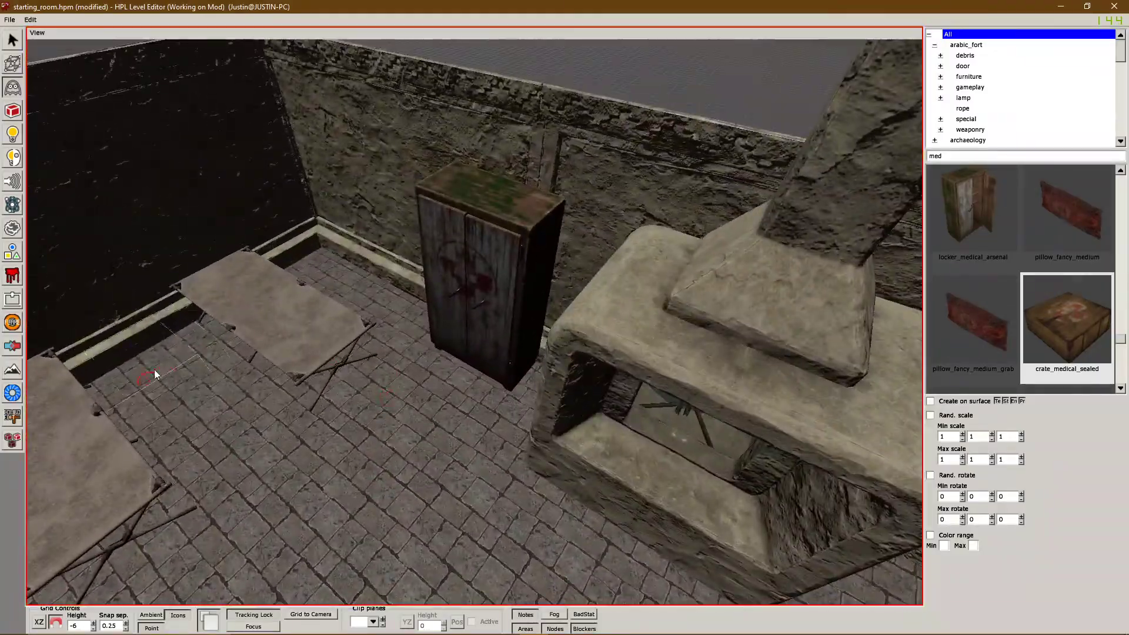
click(154, 369)
key(1)
click(213, 344)
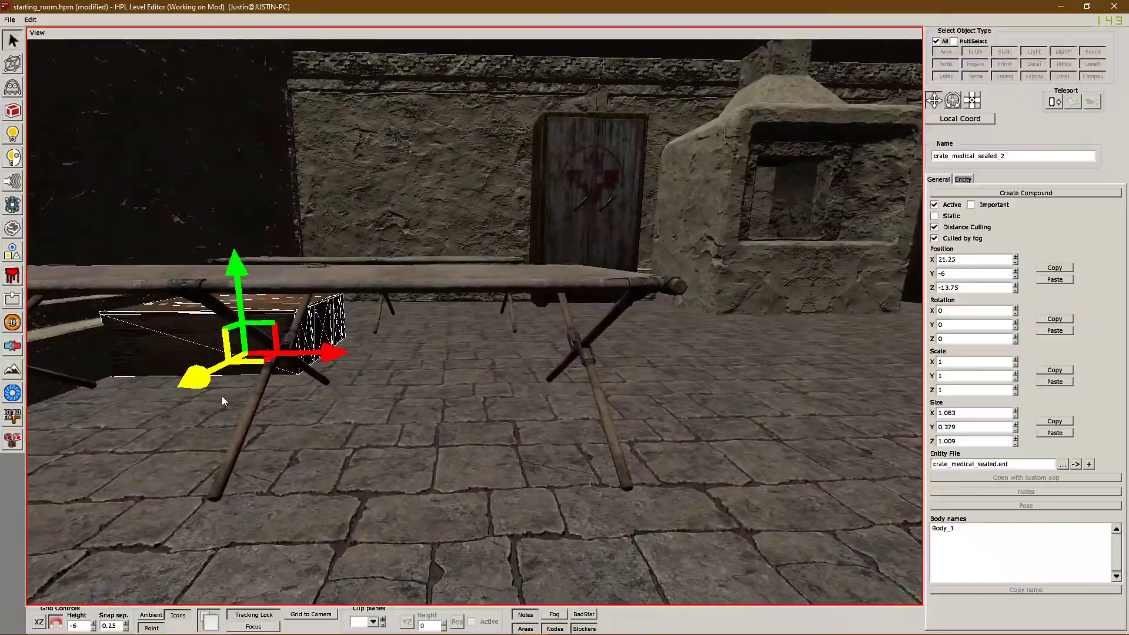
drag(287, 375, 539, 413)
key(q)
scroll(507, 368, down, 5)
click(507, 368)
key(ctrl+s)
- Try out other "med" props for the cot room, such as the medical bag, military_crate_wicker_medium and pillow_fancy_medium_grab
click(14, 86)
scroll(1047, 227, down, 3)
scroll(1046, 226, down, 15)
click(973, 330)
click(560, 347)
key(ctrl+z)
scroll(632, 358, up, 4)
alt+drag(632, 358, 877, 242)
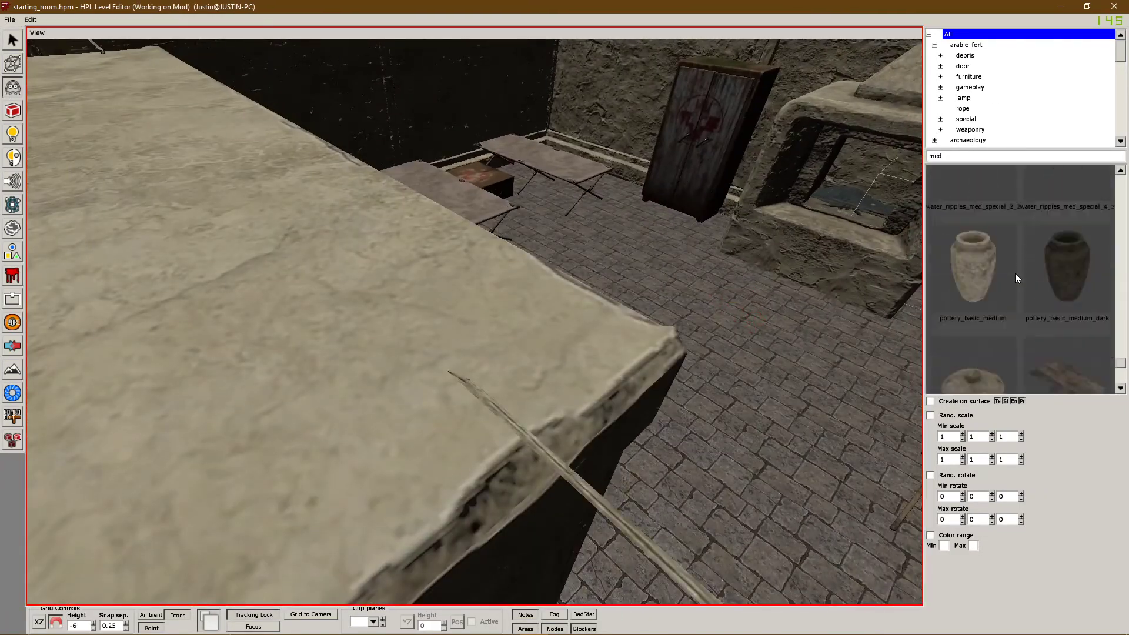
scroll(1014, 273, down, 3)
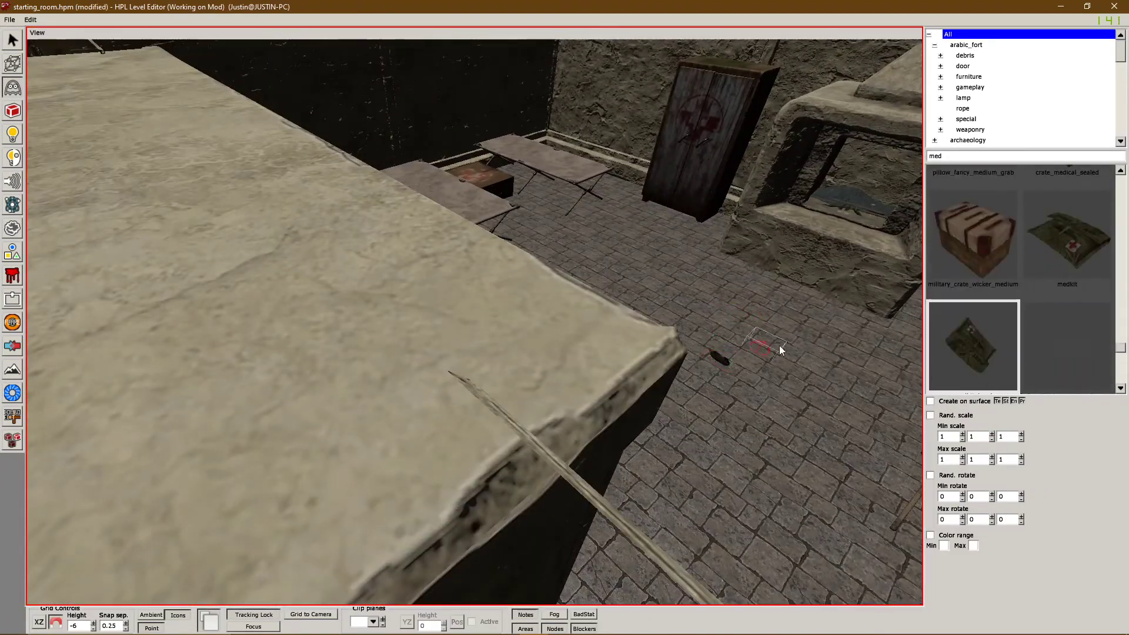
click(973, 358)
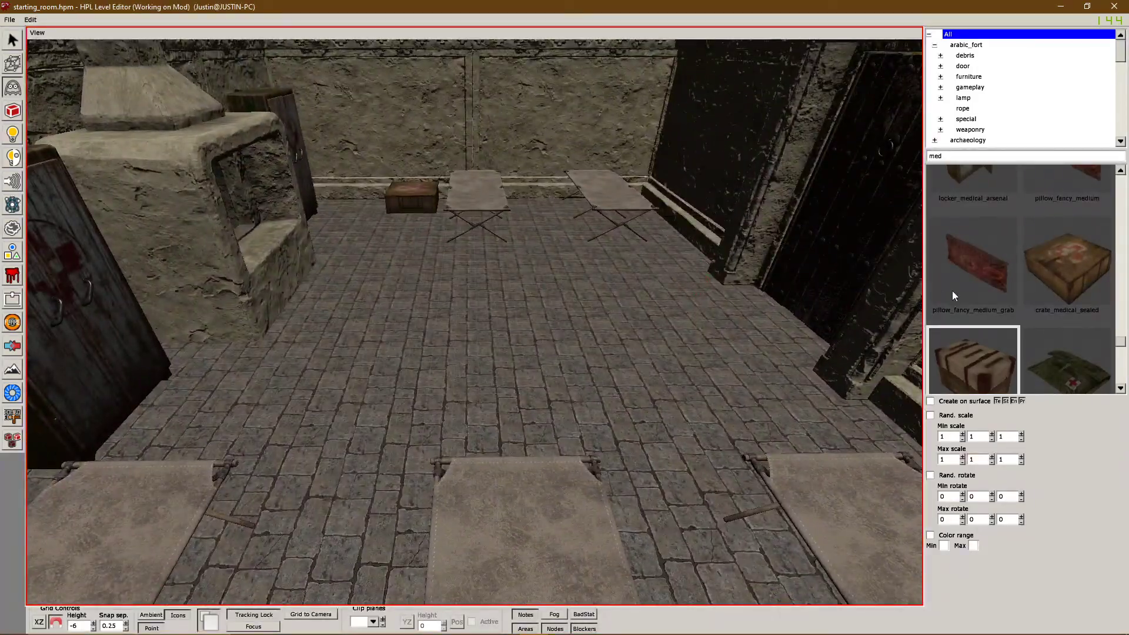
click(952, 292)
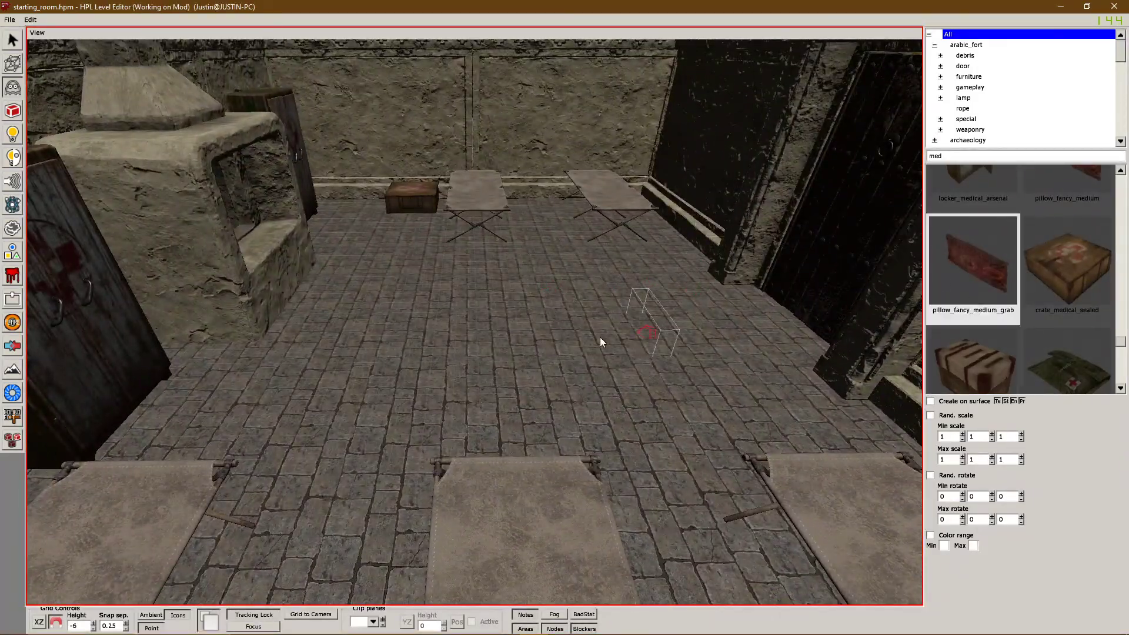
scroll(1016, 264, up, 3)
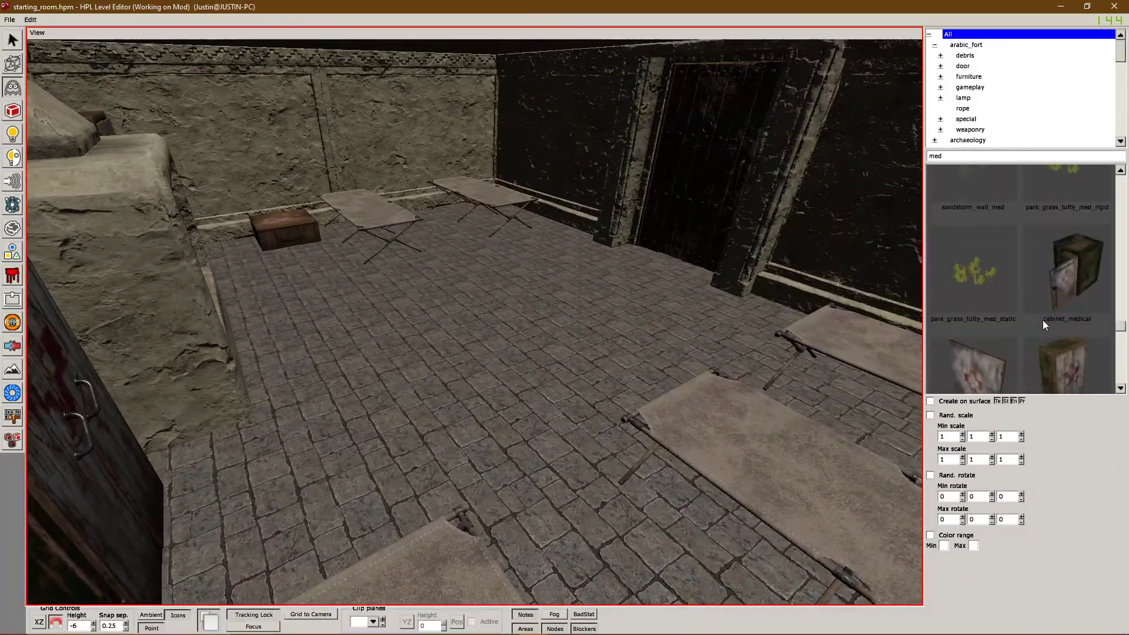
- Mount a cabinet_medical_sign on the outside wall beside the door, at about X 28.5, Y -4.25, Z -8.66, with grid snapping off
click(973, 311)
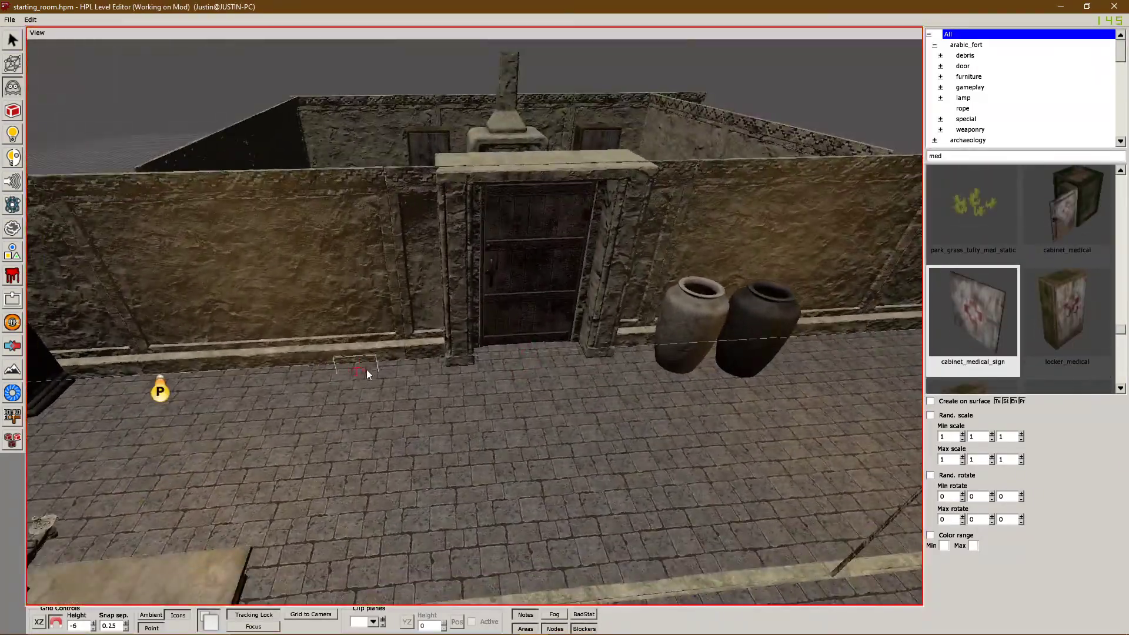
click(366, 369)
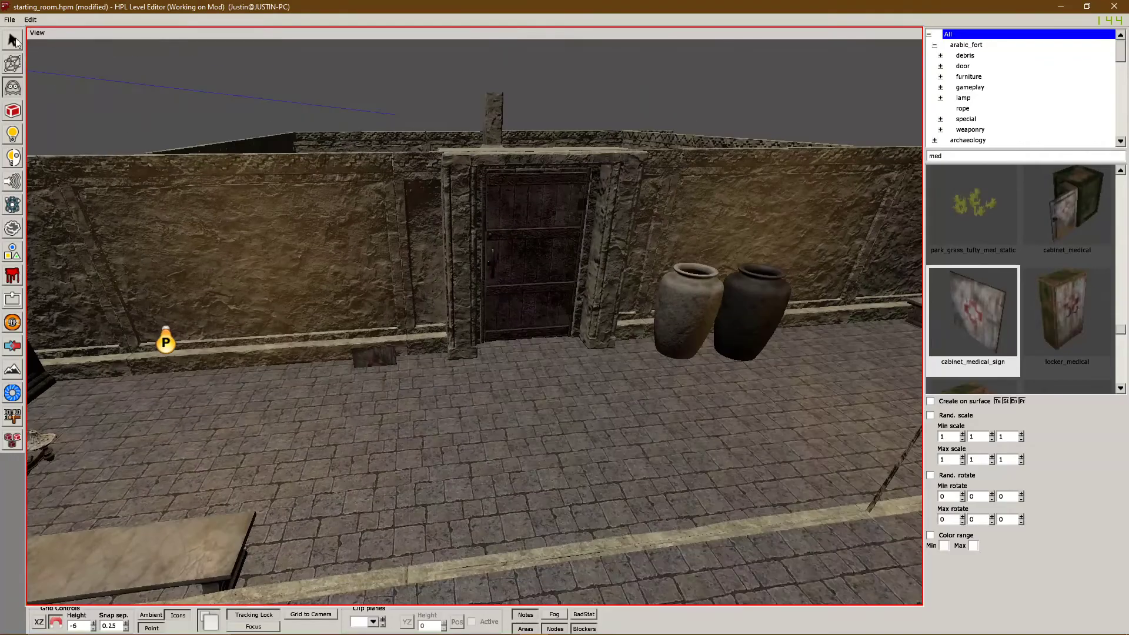
drag(348, 267, 346, 209)
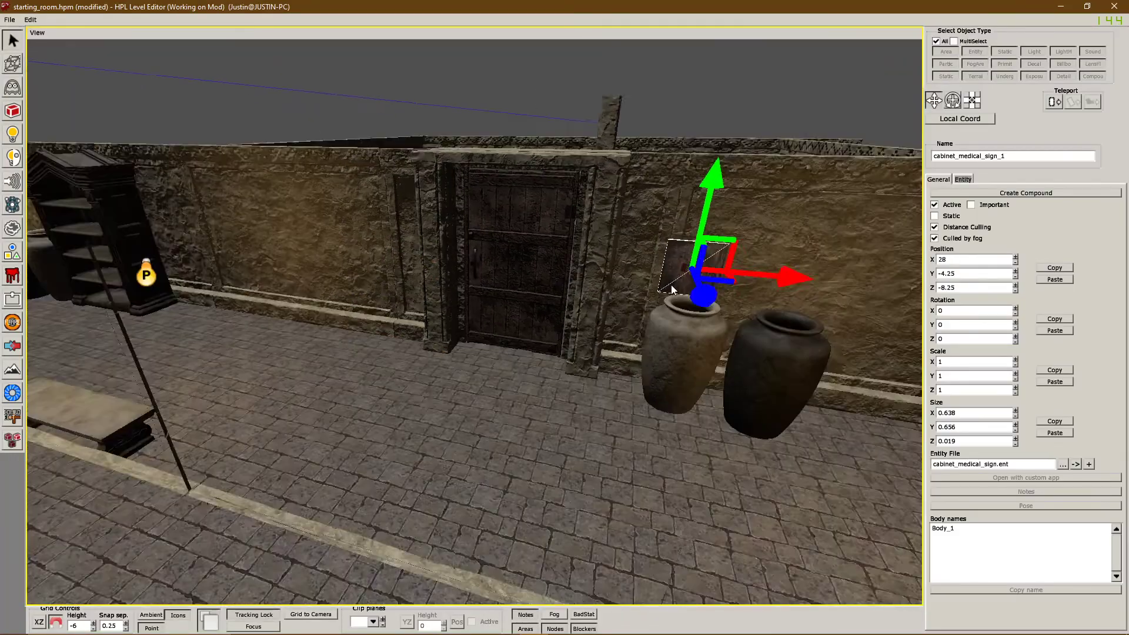
middle_drag(671, 285, 586, 330)
drag(587, 331, 625, 330)
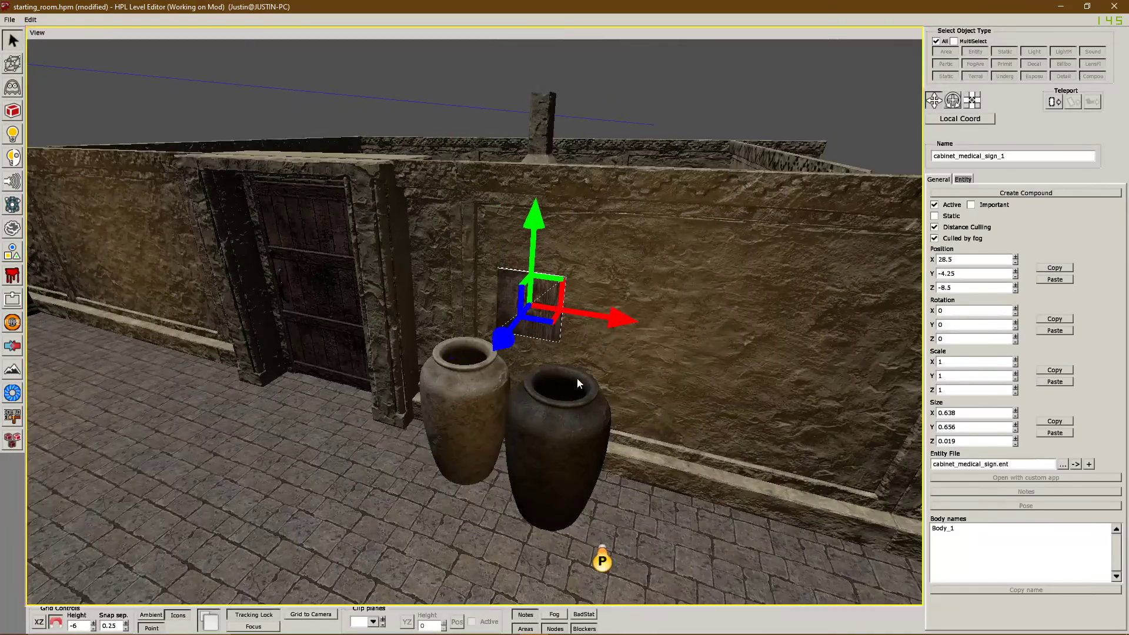
scroll(468, 368, up, 5)
click(55, 621)
drag(405, 356, 434, 346)
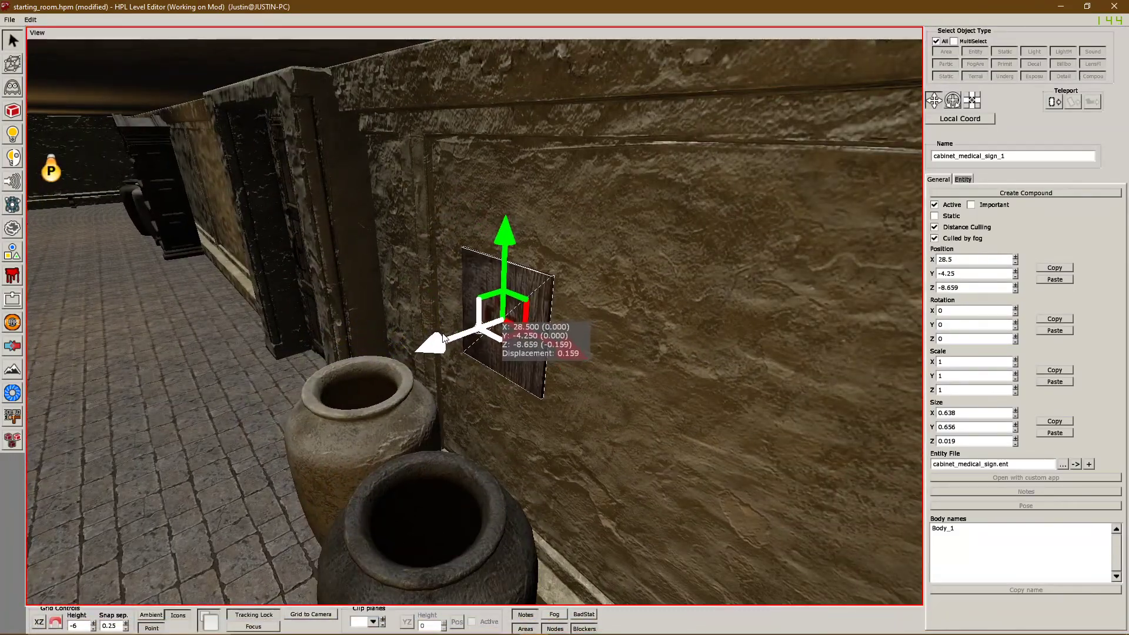
- Select the windowed door of the furniture storage room and inspect its entity property groups
click(436, 438)
middle_drag(436, 437, 594, 251)
click(594, 251)
click(696, 398)
middle_drag(696, 399, 633, 266)
click(632, 267)
click(637, 485)
middle_drag(636, 485, 321, 472)
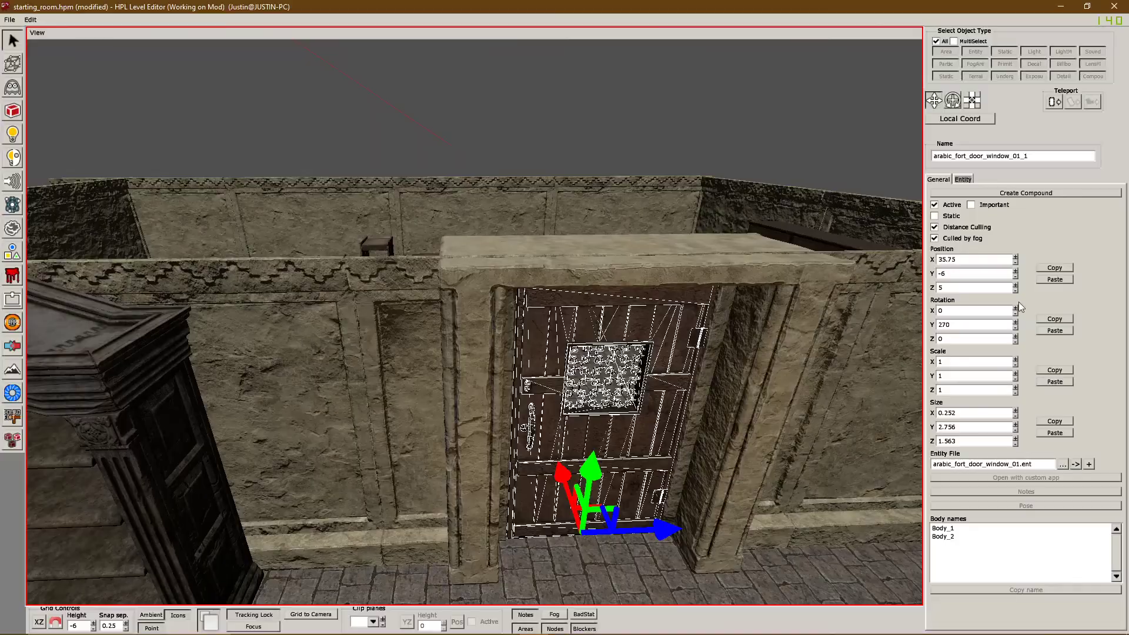
click(963, 180)
click(937, 242)
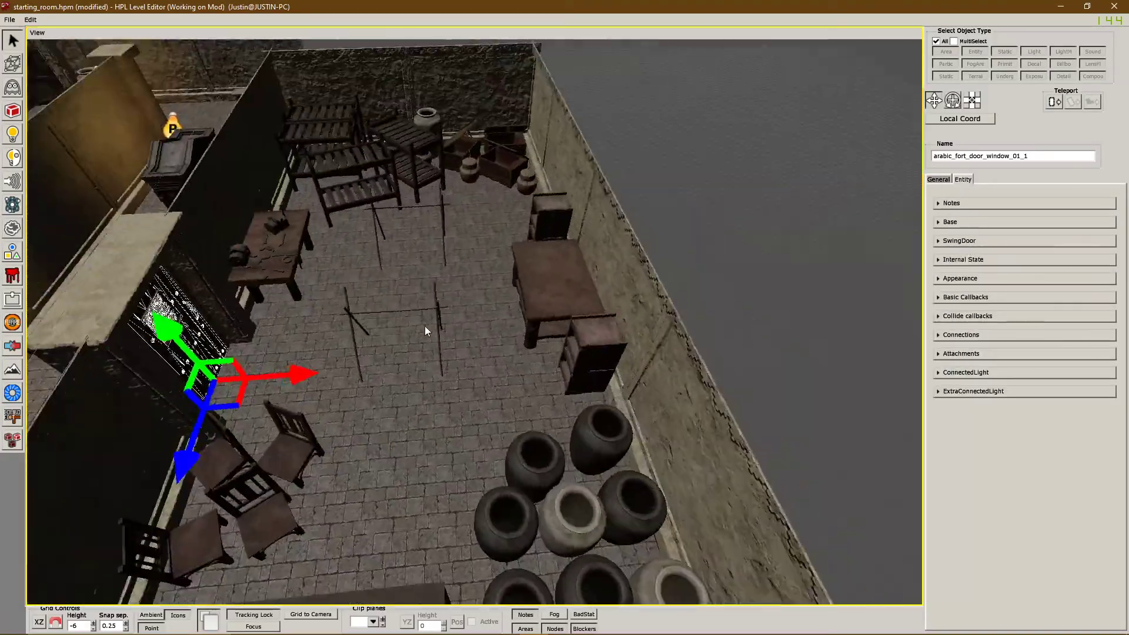
- Examine the whole map's layout from above, from the furnished side rooms to the rubble-blocked corridor
middle_drag(425, 326, 565, 380)
scroll(565, 379, down, 10)
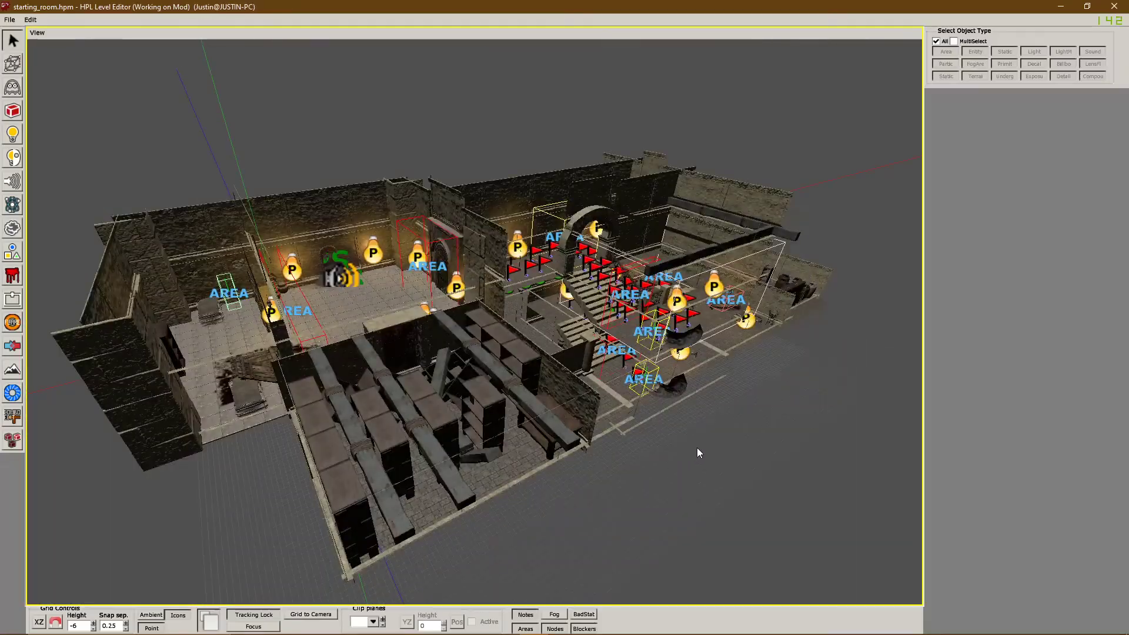
middle_drag(697, 447, 502, 437)
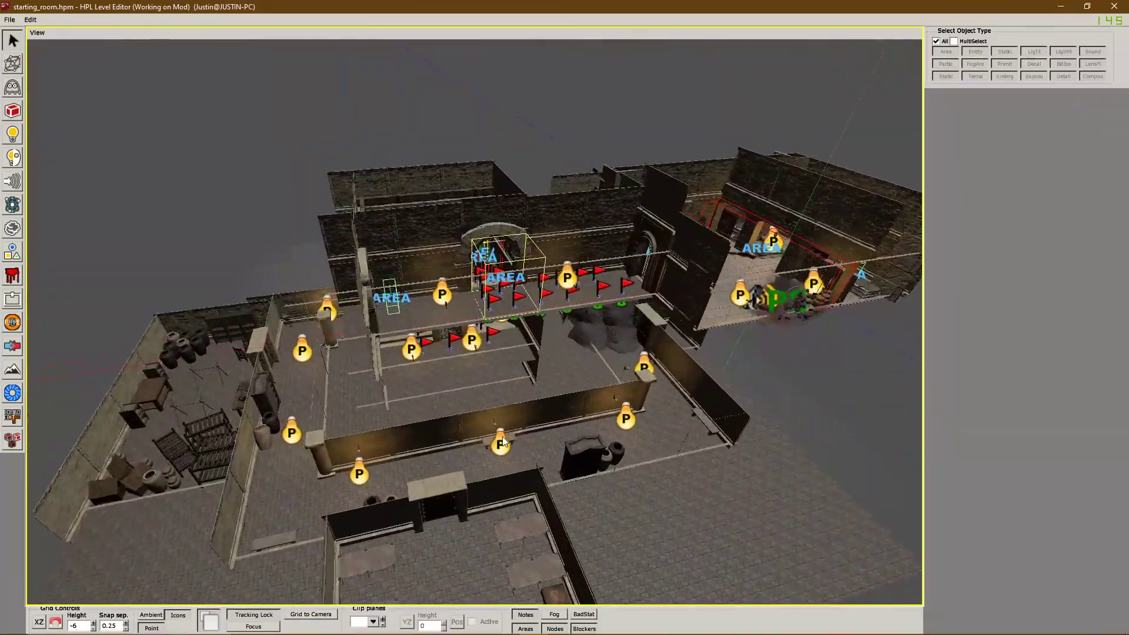
scroll(515, 427, up, 6)
middle_drag(146, 375, 422, 358)
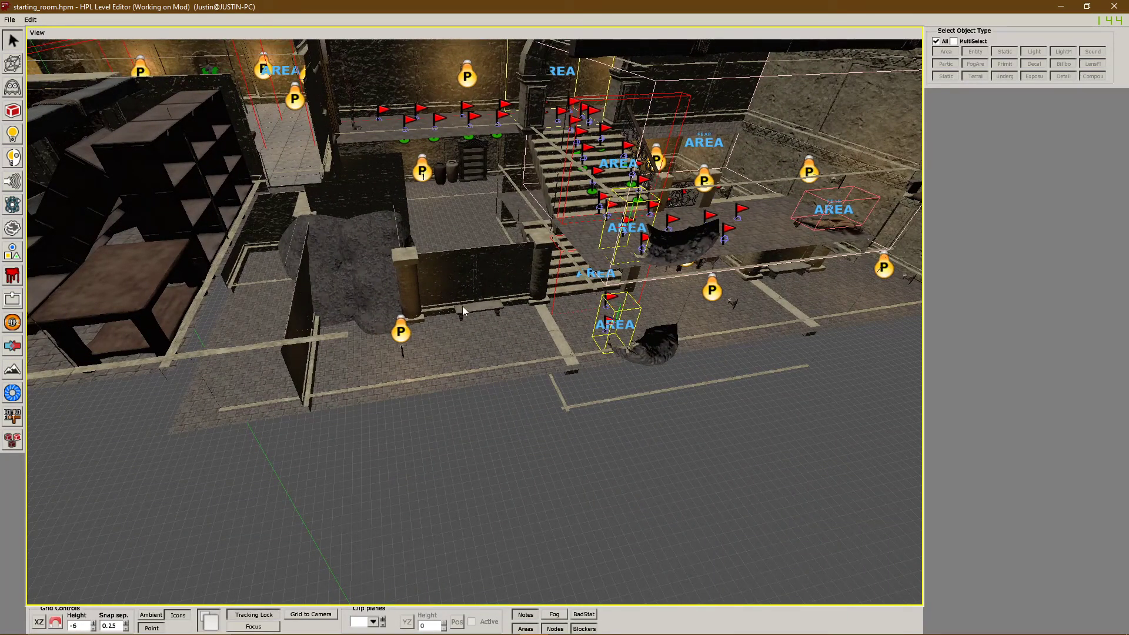
scroll(429, 340, up, 3)
middle_drag(453, 253, 587, 209)
scroll(573, 231, up, 2)
scroll(593, 236, down, 3)
middle_drag(601, 259, 575, 252)
scroll(503, 238, up, 3)
middle_drag(503, 238, 539, 288)
scroll(532, 231, up, 2)
middle_drag(529, 348, 506, 305)
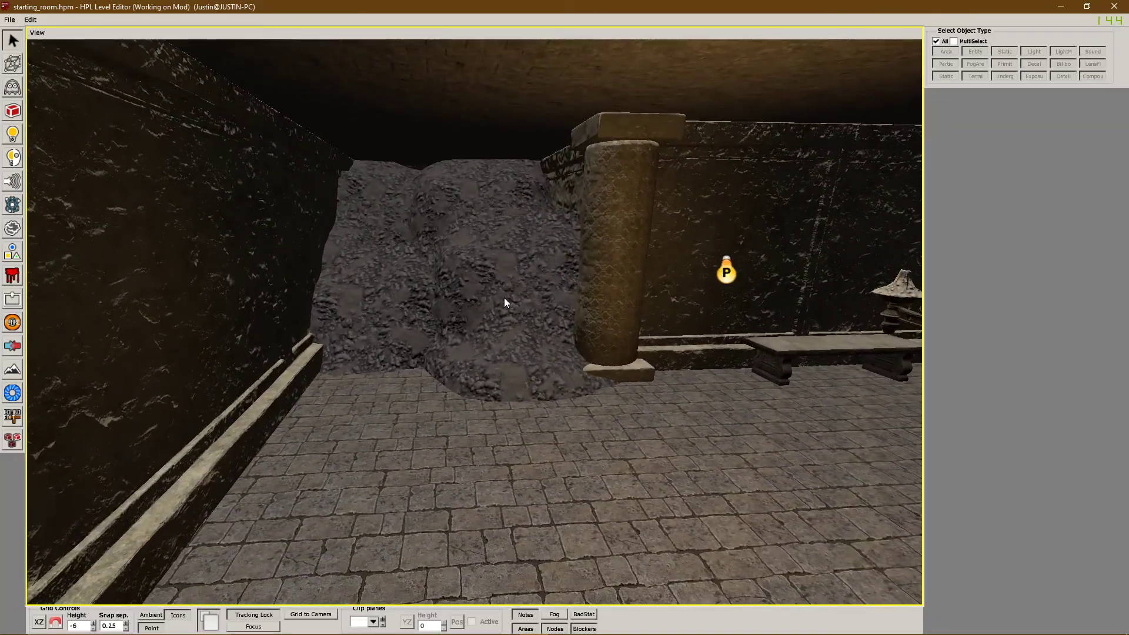
- Inspect the individual rubble piles that block the corridor beside the column
click(441, 236)
click(488, 289)
click(423, 308)
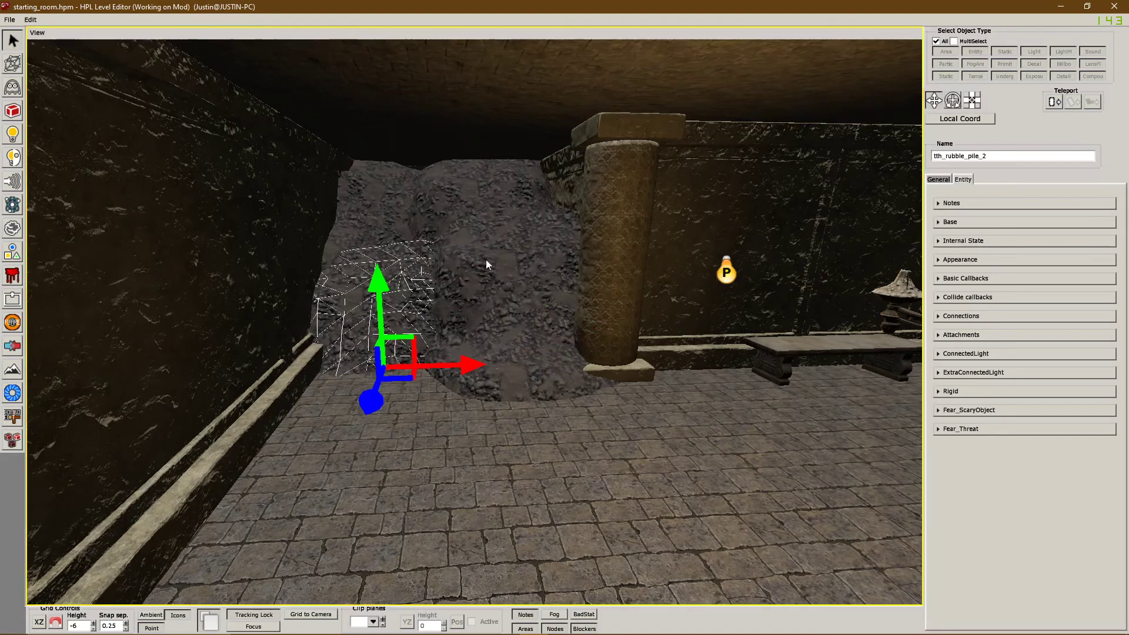
middle_drag(370, 279, 493, 274)
click(489, 221)
click(371, 207)
click(379, 300)
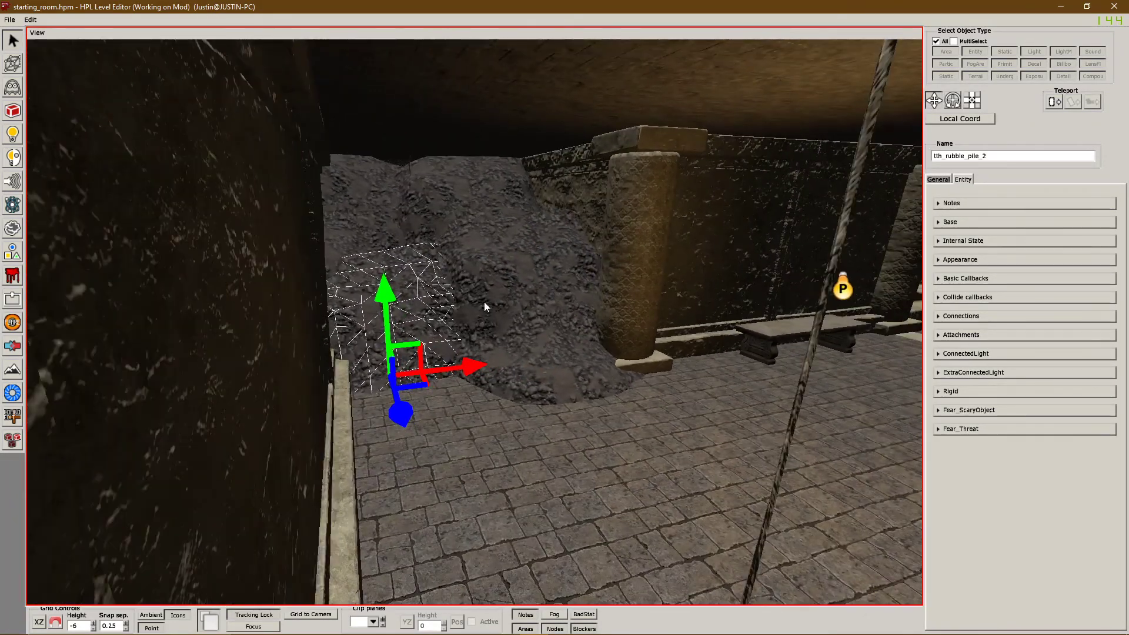
alt+drag(489, 309, 499, 410)
alt+drag(433, 314, 246, 140)
click(599, 238)
click(406, 220)
- Examine the wall and floor planes around the rubble blockage from several angles
alt+drag(406, 221, 554, 256)
click(546, 172)
alt+drag(599, 318, 548, 210)
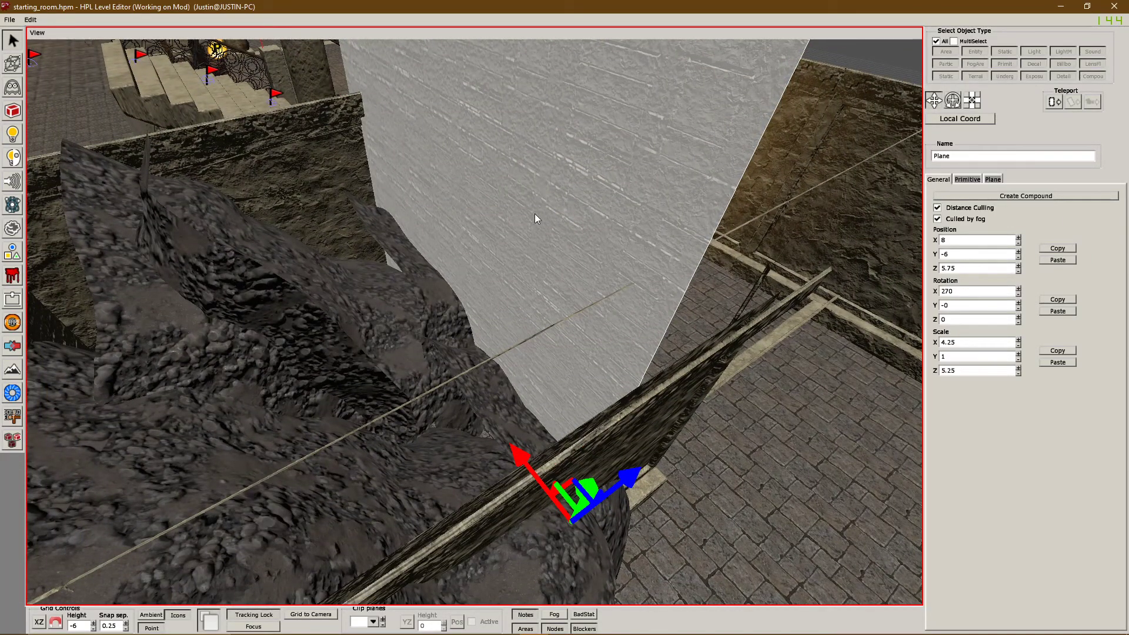
alt+drag(633, 272, 403, 269)
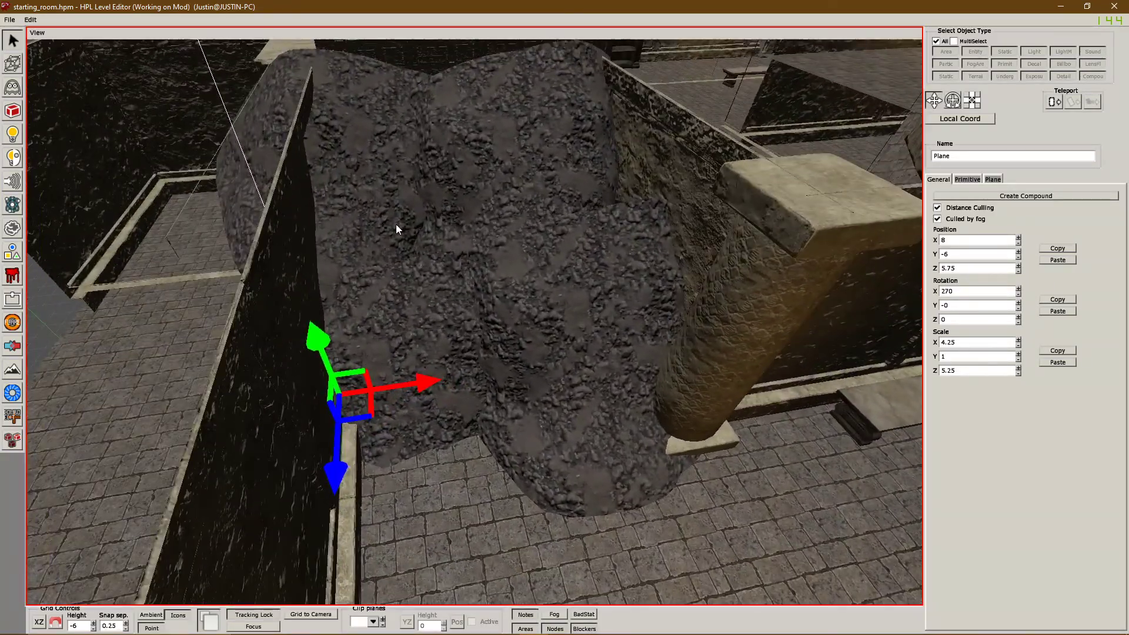
alt+drag(426, 224, 399, 195)
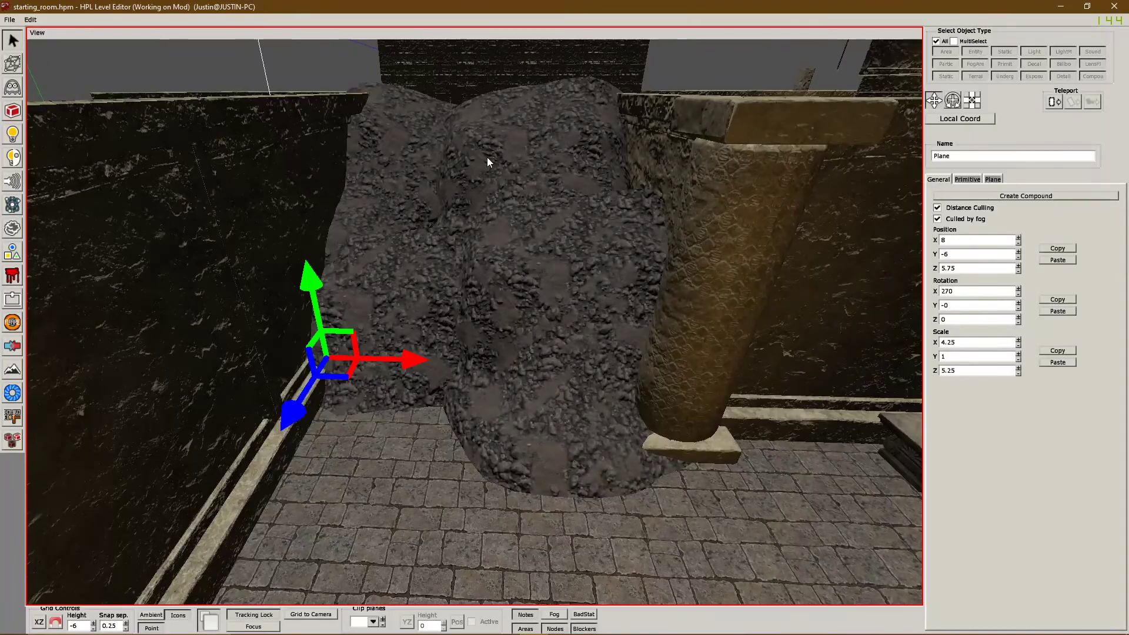
alt+drag(493, 176, 611, 258)
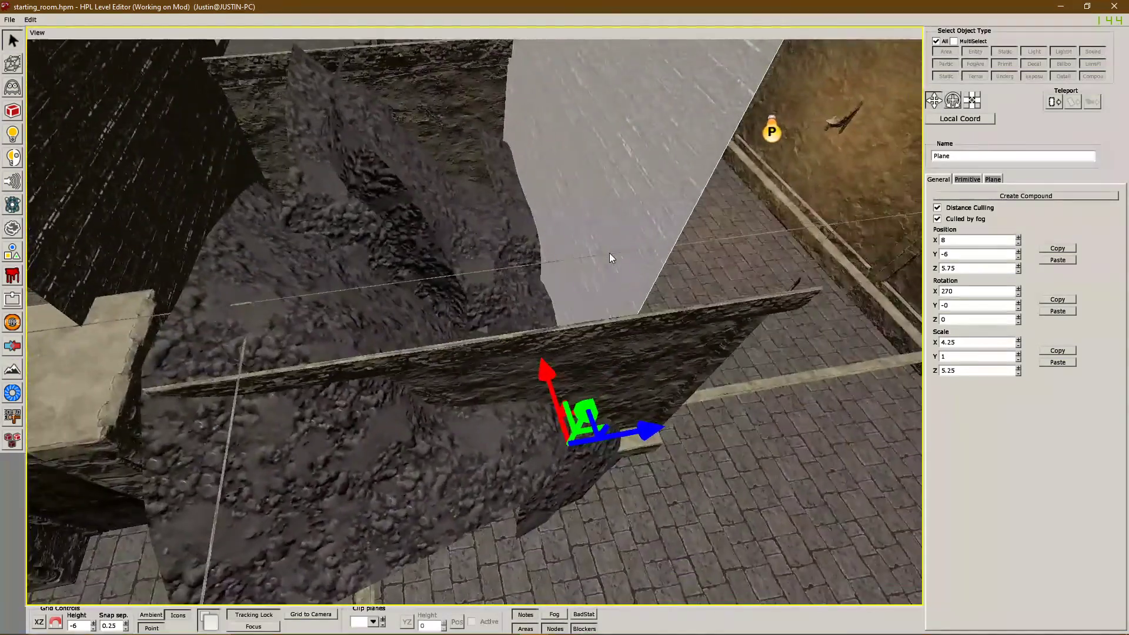
click(712, 244)
key(f)
alt+drag(519, 237, 550, 284)
alt+drag(470, 205, 489, 311)
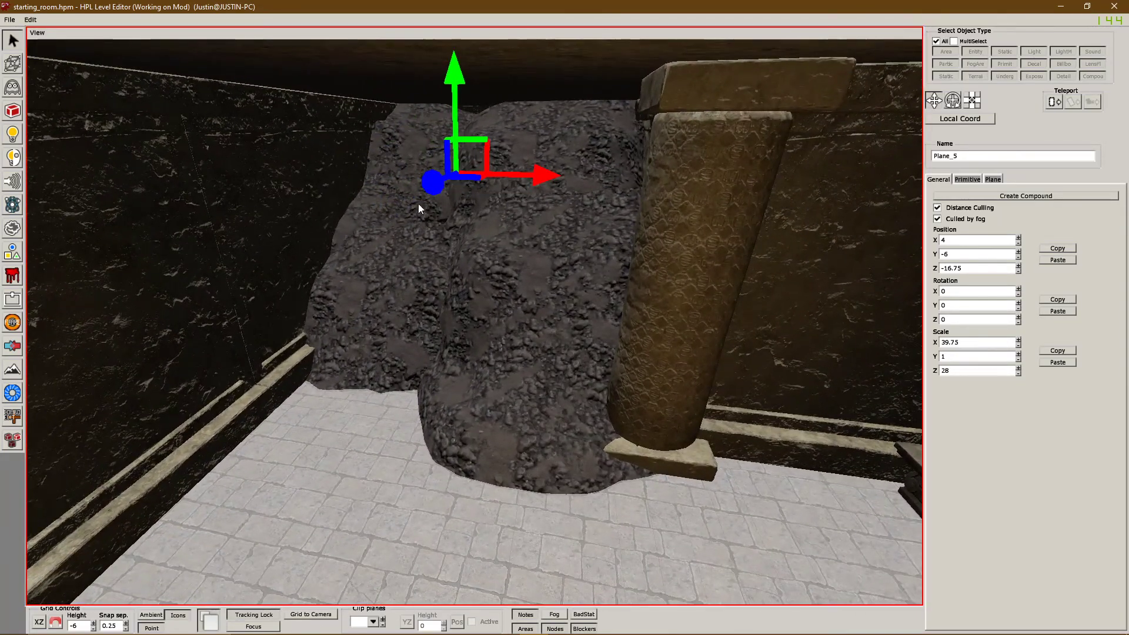
alt+drag(393, 240, 446, 229)
alt+drag(323, 204, 598, 292)
- Inspect the point light by the arched door and the wall candle's ConnectedLight and Lamp settings
alt+drag(645, 350, 360, 371)
alt+drag(550, 318, 546, 289)
click(596, 250)
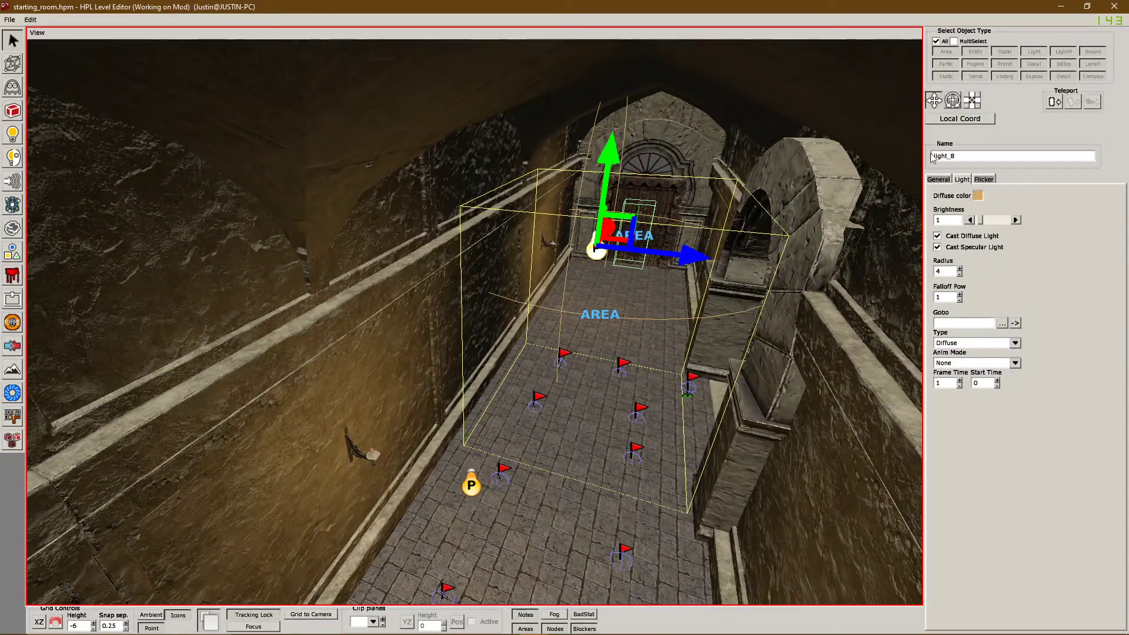
click(961, 179)
click(939, 180)
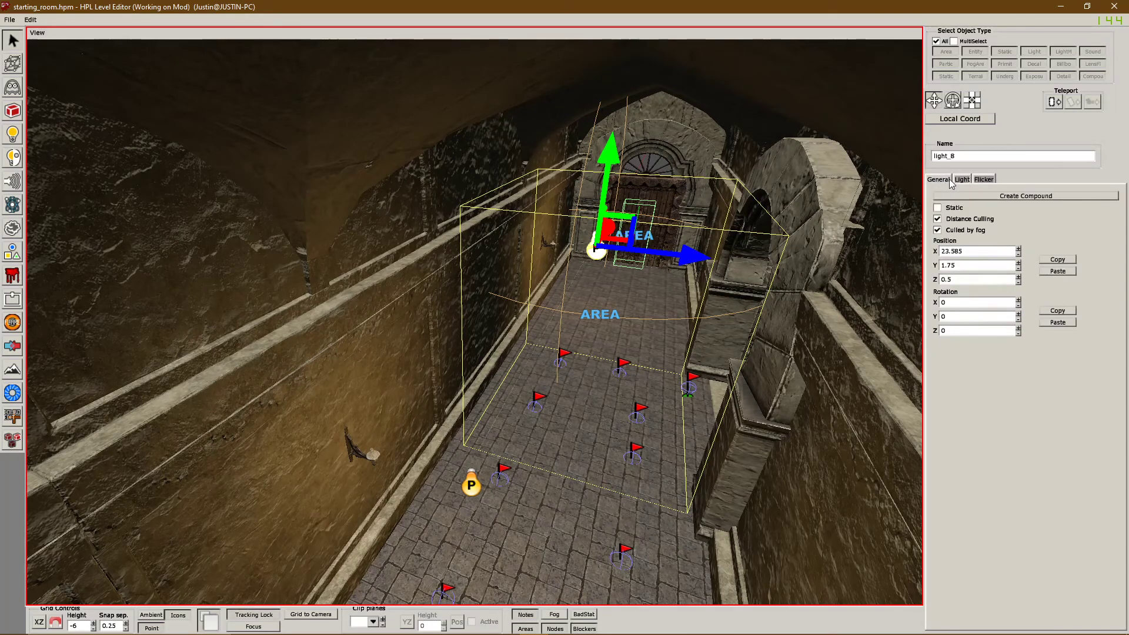
click(544, 247)
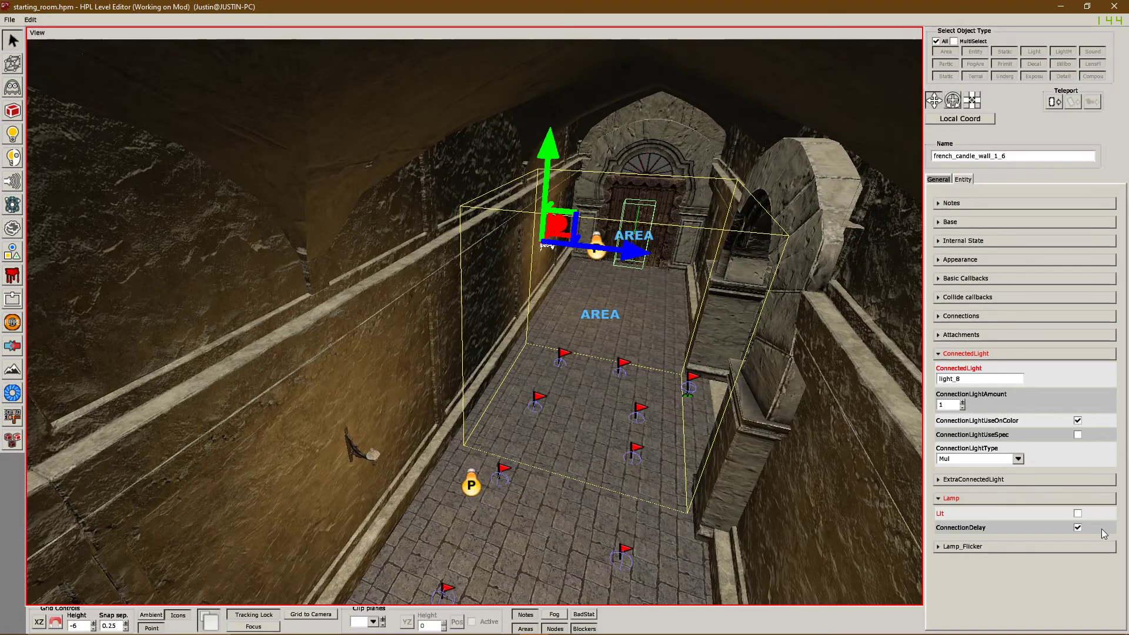
- Inspect the light settings of the point light connected to the wall candle near the arched door
click(592, 331)
click(596, 249)
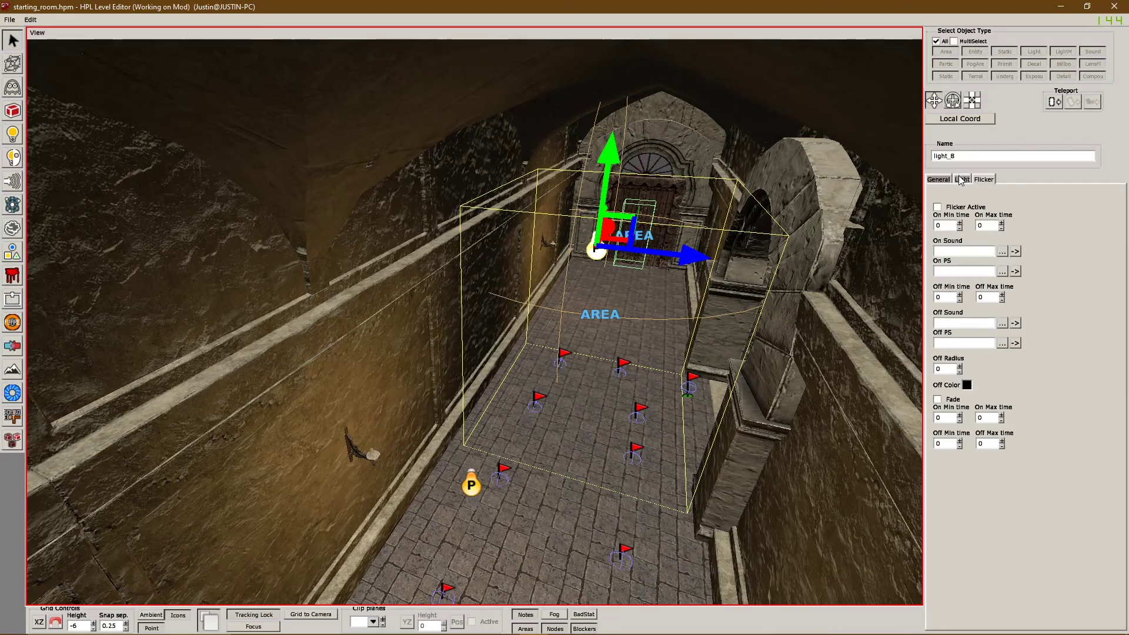
middle_drag(875, 243, 710, 243)
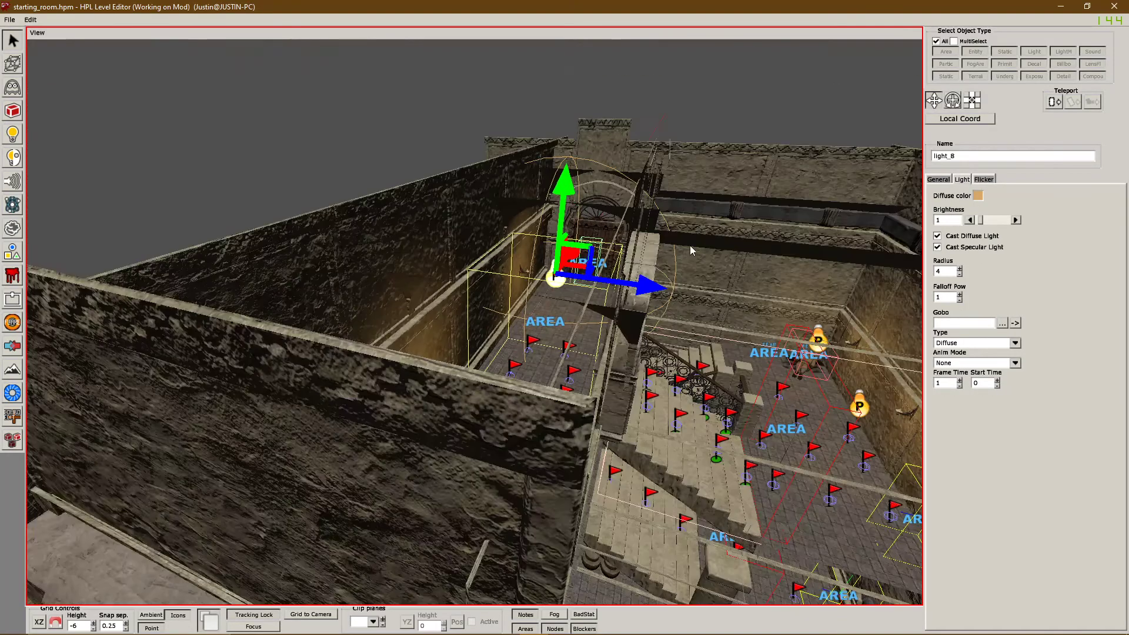
- Examine the table under the stairs with its matchbook, candle and surrounding chairs
middle_drag(744, 364, 492, 369)
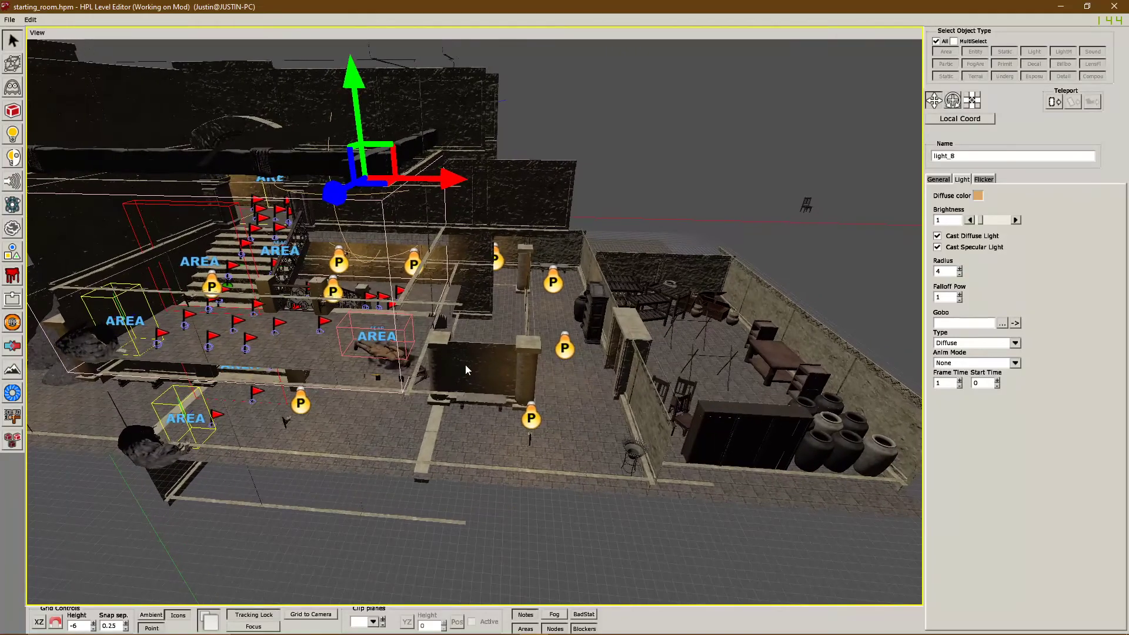
middle_drag(633, 428, 485, 441)
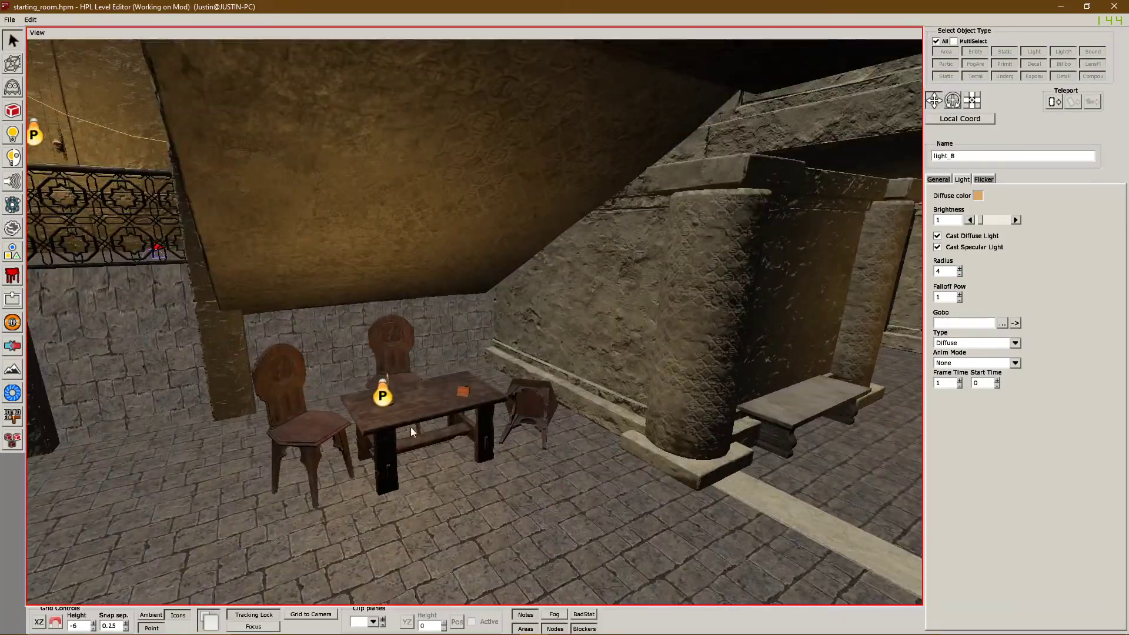
middle_drag(435, 331, 442, 394)
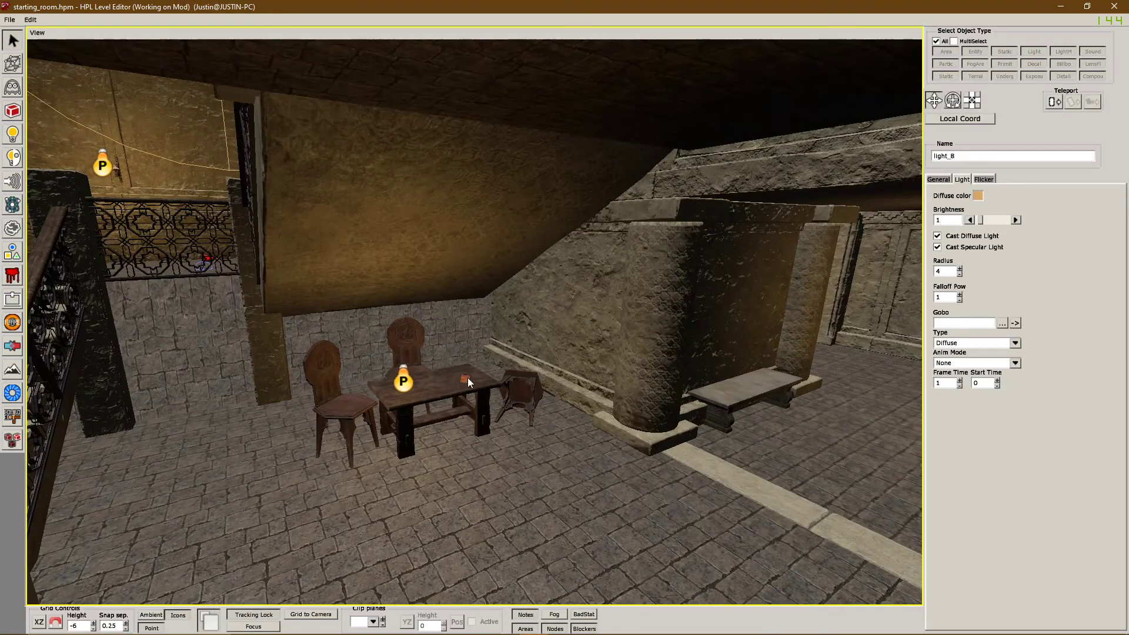
click(468, 381)
scroll(451, 446, up, 2)
scroll(325, 440, up, 2)
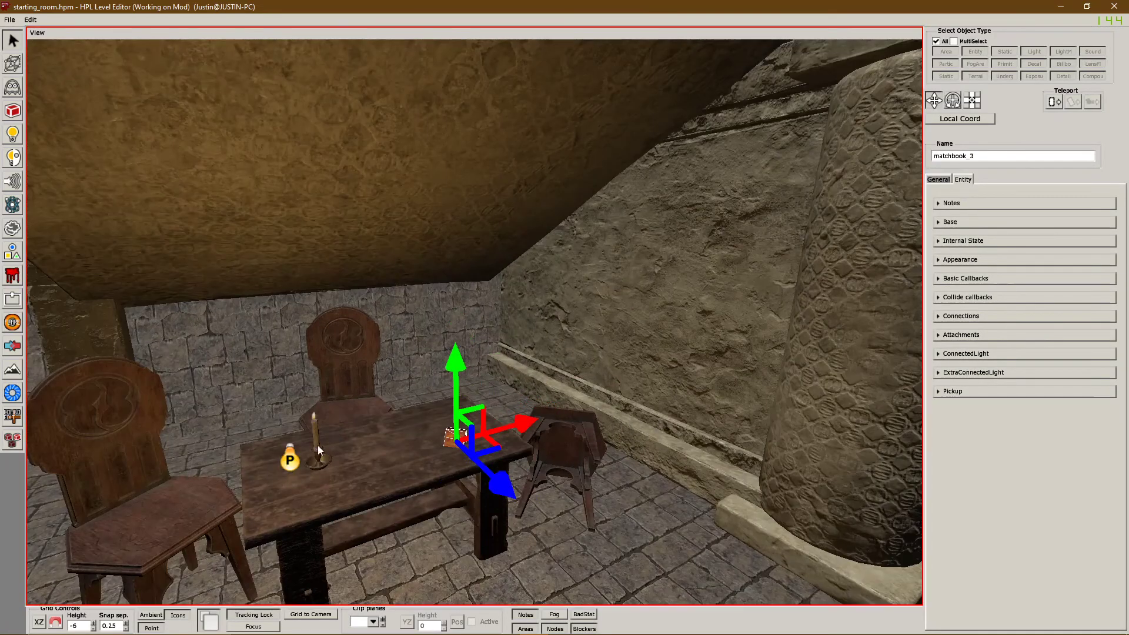
- Examine the storage room's furniture around the homemade table, including the bunk beds, shelves and jars
middle_drag(599, 403, 230, 390)
scroll(635, 323, down, 2)
middle_drag(635, 323, 489, 278)
click(489, 278)
click(492, 460)
click(451, 268)
click(468, 450)
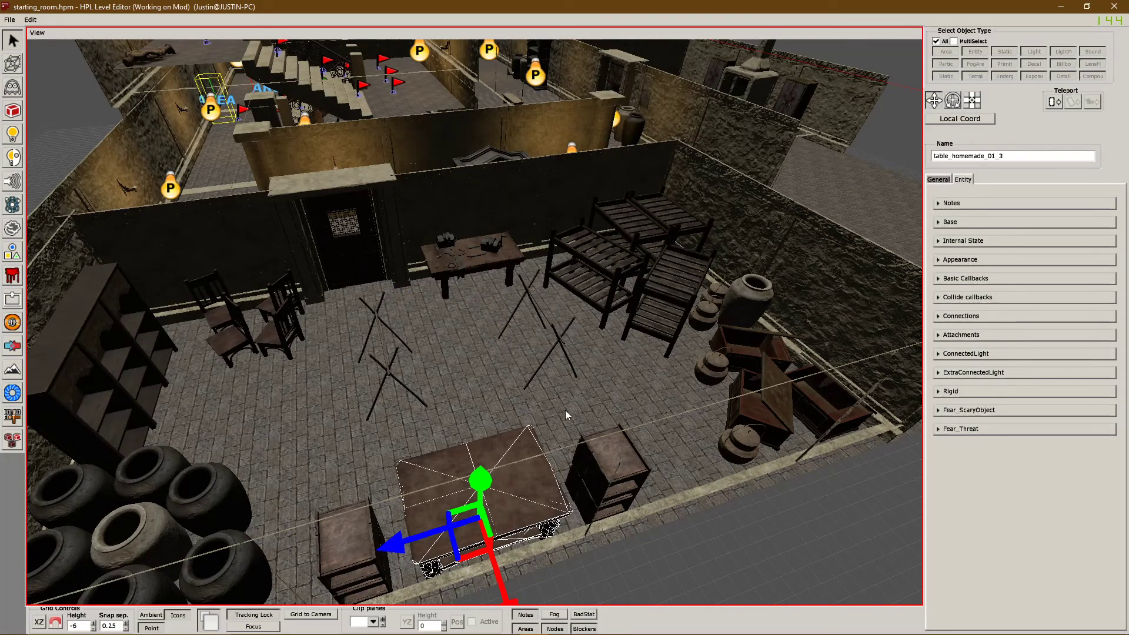
- Examine the walls and corridor between the storage room and the medical room from above
middle_drag(340, 286, 572, 318)
middle_drag(480, 357, 459, 310)
middle_drag(372, 233, 475, 308)
middle_drag(423, 253, 372, 179)
middle_drag(431, 237, 480, 293)
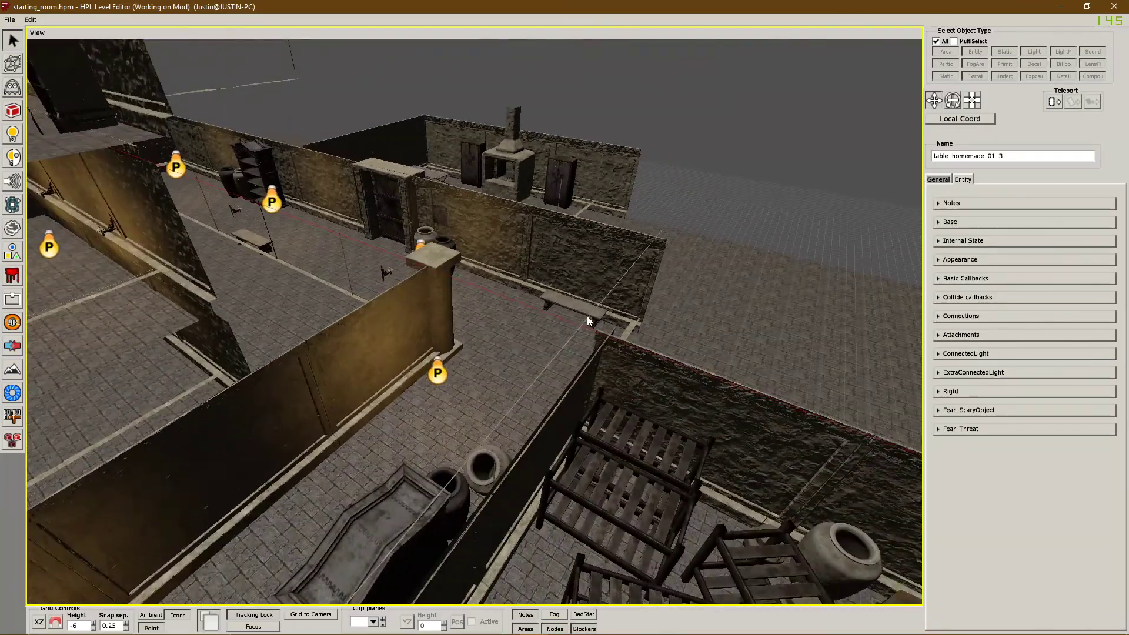
mouse_move(449, 238)
middle_down()
mouse_move(493, 323)
mouse_move(413, 390)
mouse_move(475, 304)
mouse_move(505, 307)
mouse_move(328, 302)
mouse_move(400, 294)
mouse_move(458, 224)
mouse_move(509, 286)
mouse_move(739, 255)
mouse_move(527, 199)
mouse_move(464, 337)
mouse_move(601, 340)
mouse_move(544, 315)
mouse_move(599, 385)
mouse_move(478, 415)
mouse_move(578, 389)
mouse_move(488, 362)
mouse_move(435, 254)
middle_up()
- Inspect the medical room's locker, floor plane and the two sealed medical crates beside the cots
click(579, 369)
click(532, 151)
middle_drag(470, 171, 358, 224)
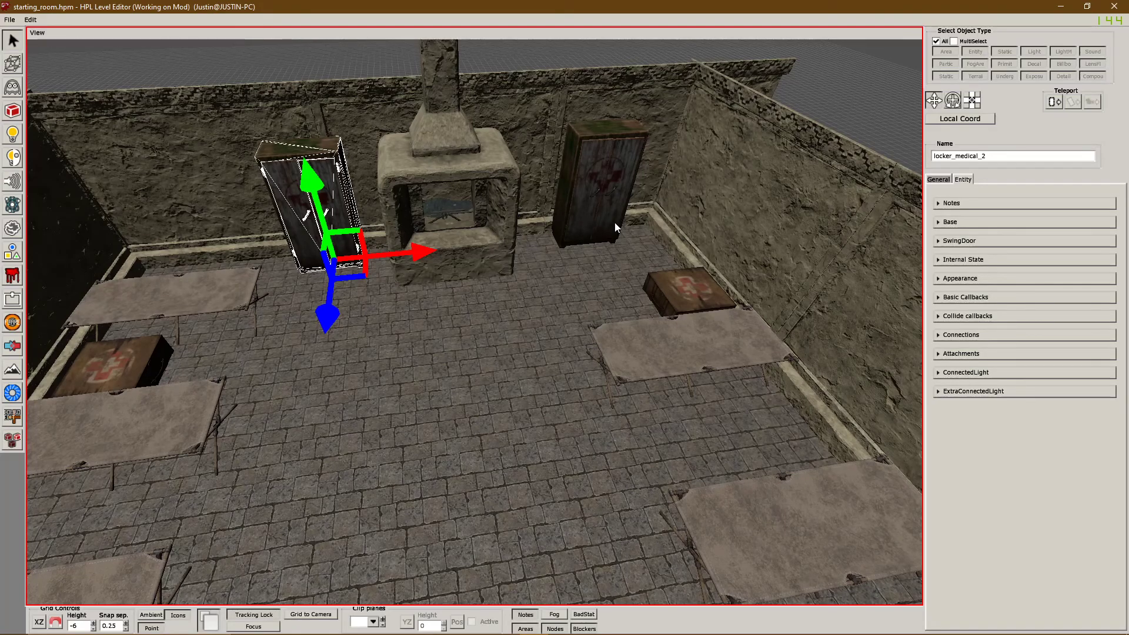
click(443, 386)
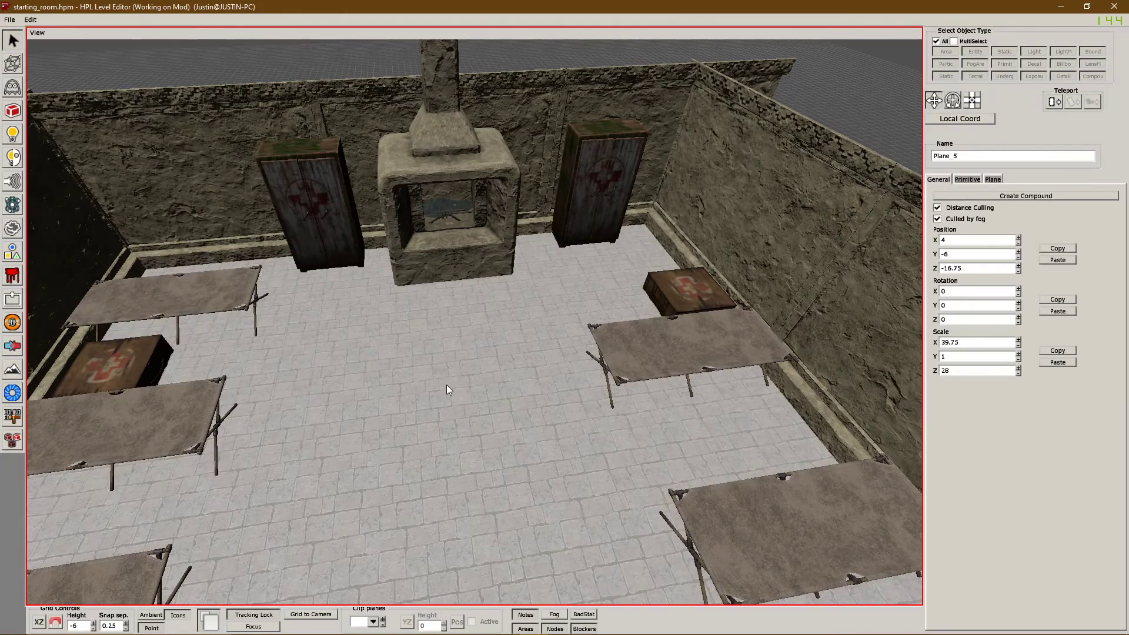
alt+middle_drag(379, 307, 676, 344)
click(680, 347)
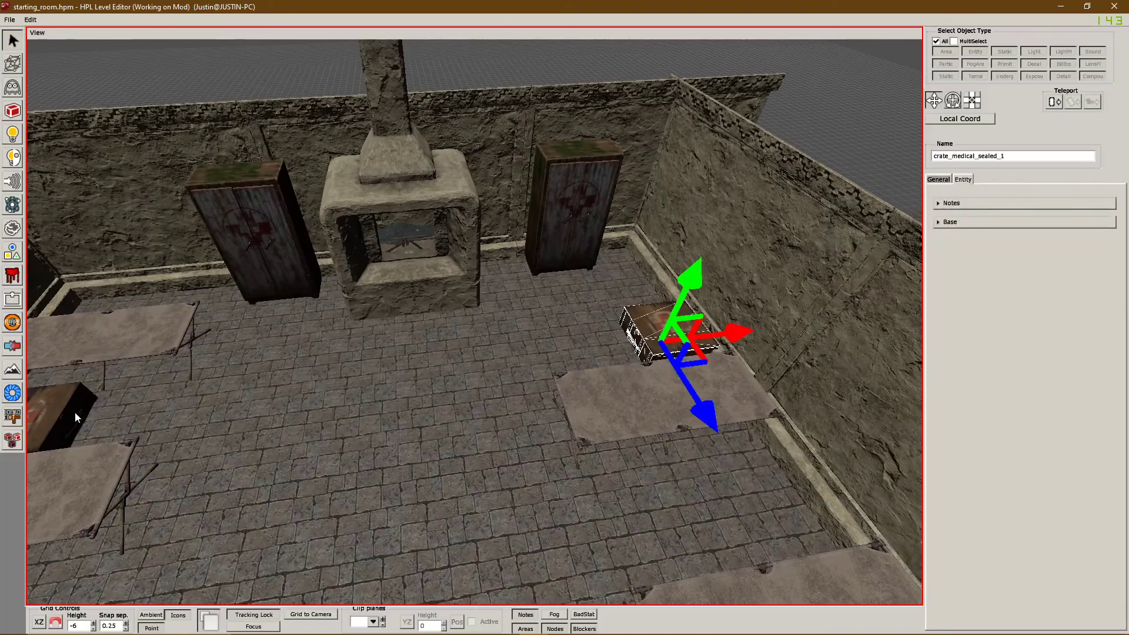
middle_drag(297, 356, 681, 325)
middle_drag(489, 376, 340, 287)
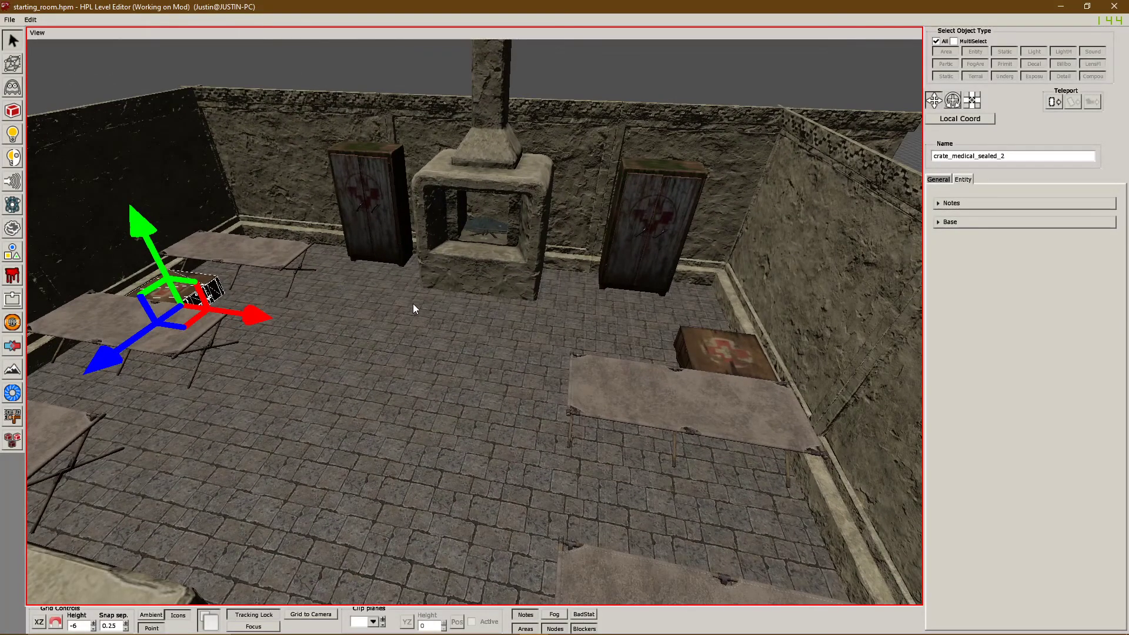
- Examine the medical room's oven, lockers and cots from several angles and look through the oven opening
middle_drag(353, 305, 497, 293)
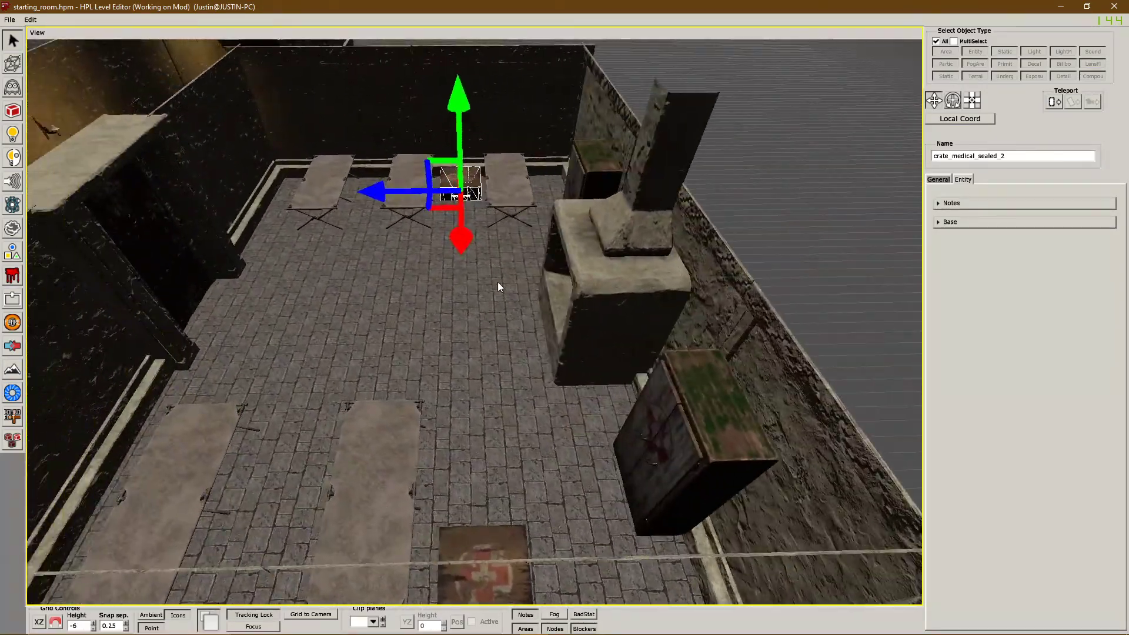
middle_drag(309, 282, 415, 234)
middle_drag(300, 253, 402, 262)
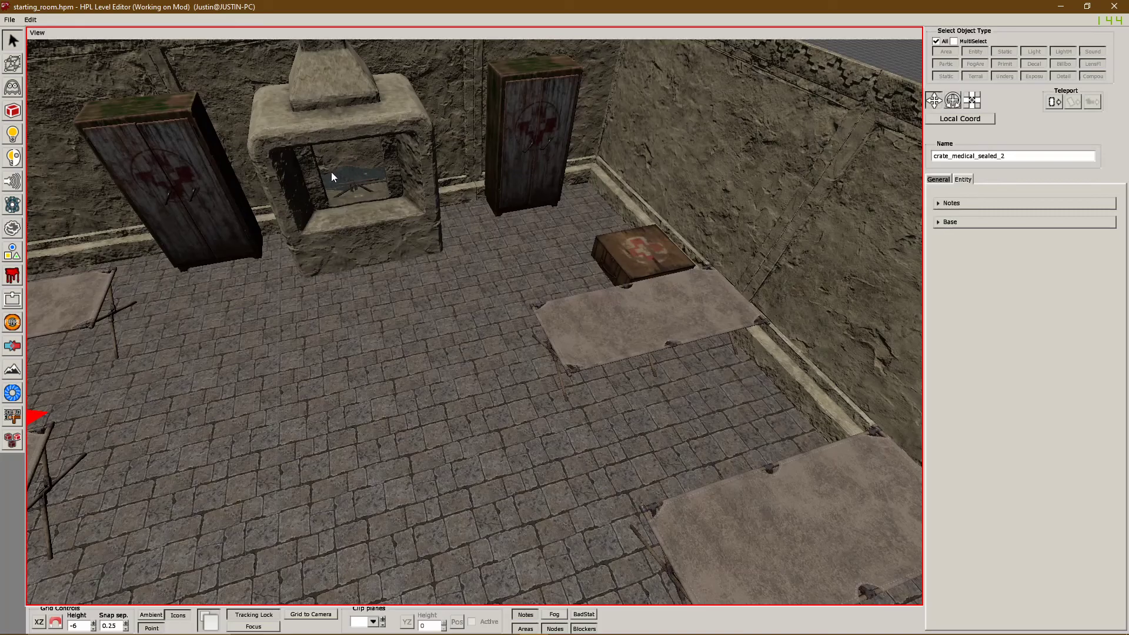
middle_drag(354, 179, 435, 139)
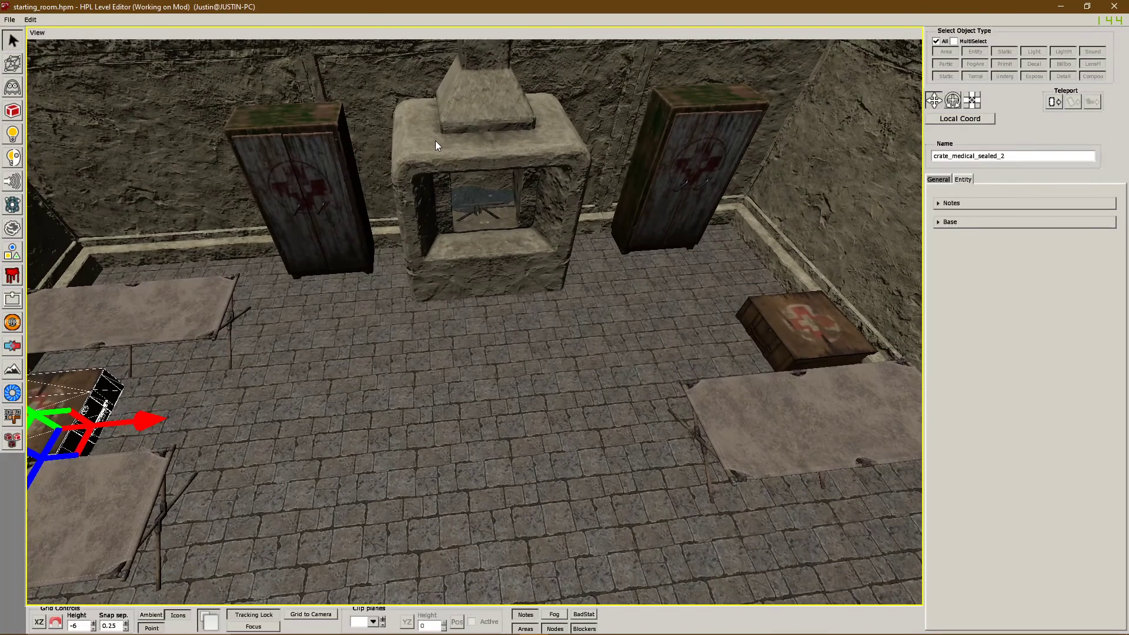
middle_drag(560, 234, 442, 168)
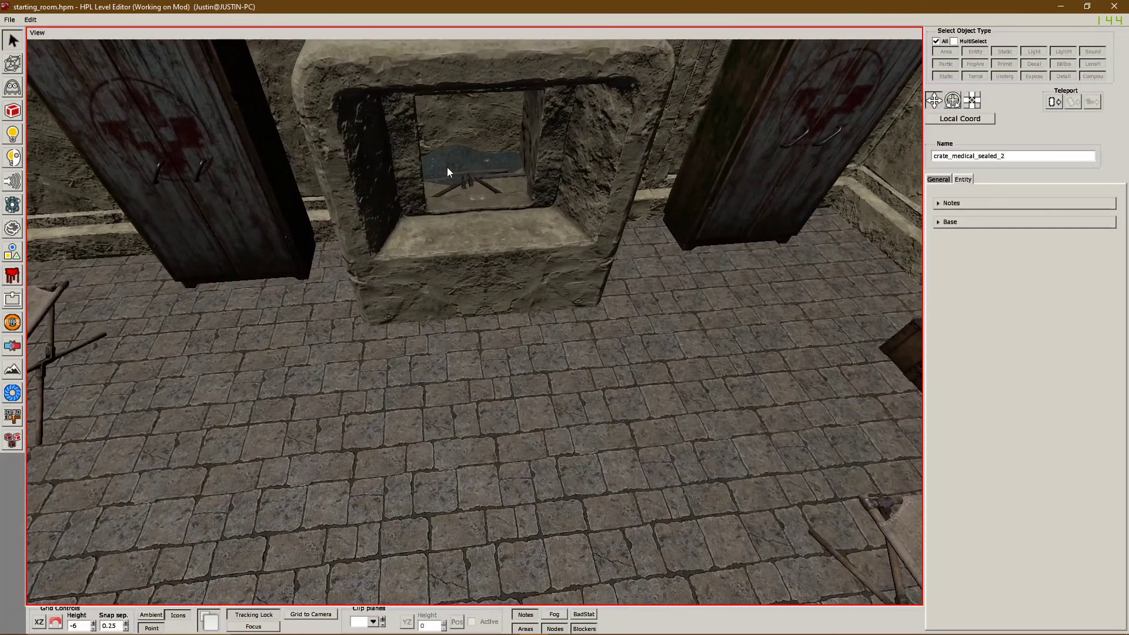
scroll(430, 209, down, 8)
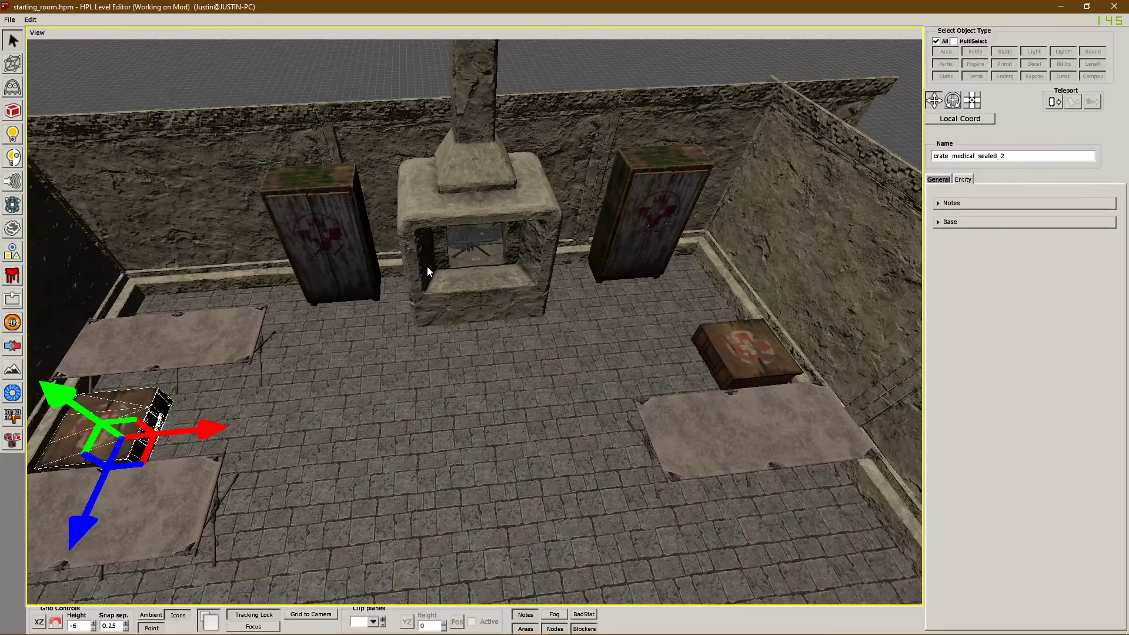
middle_drag(426, 267, 556, 291)
- Review the candlelit corridors and the staircase hall with its areas and path nodes from above
scroll(516, 228, down, 4)
scroll(426, 276, down, 2)
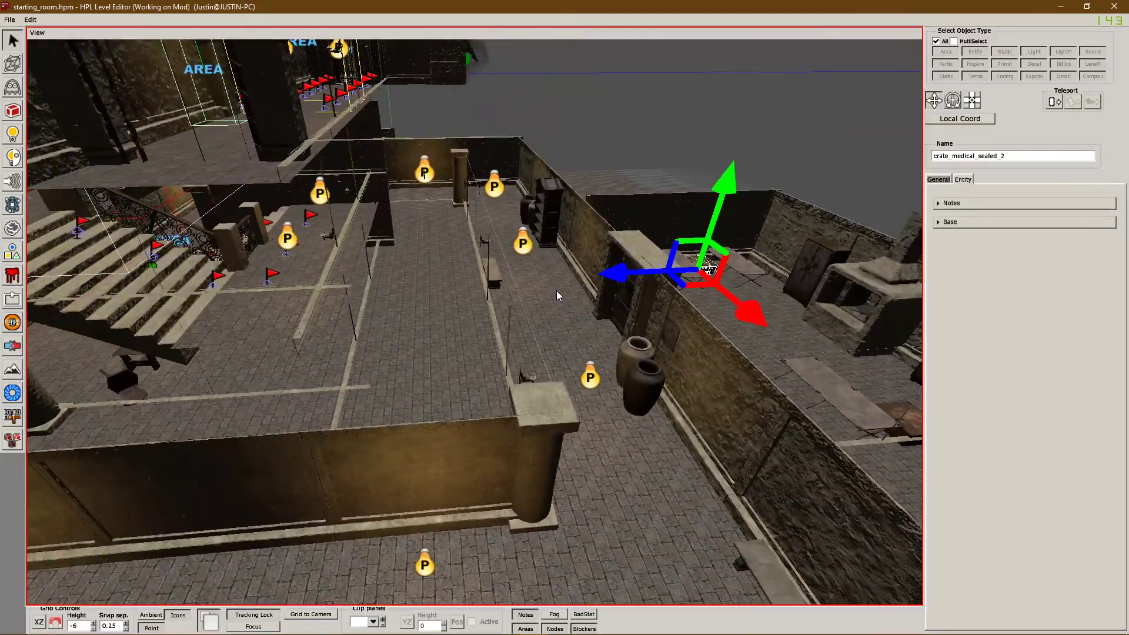
middle_drag(345, 315, 667, 311)
middle_drag(611, 248, 578, 319)
middle_drag(512, 336, 578, 394)
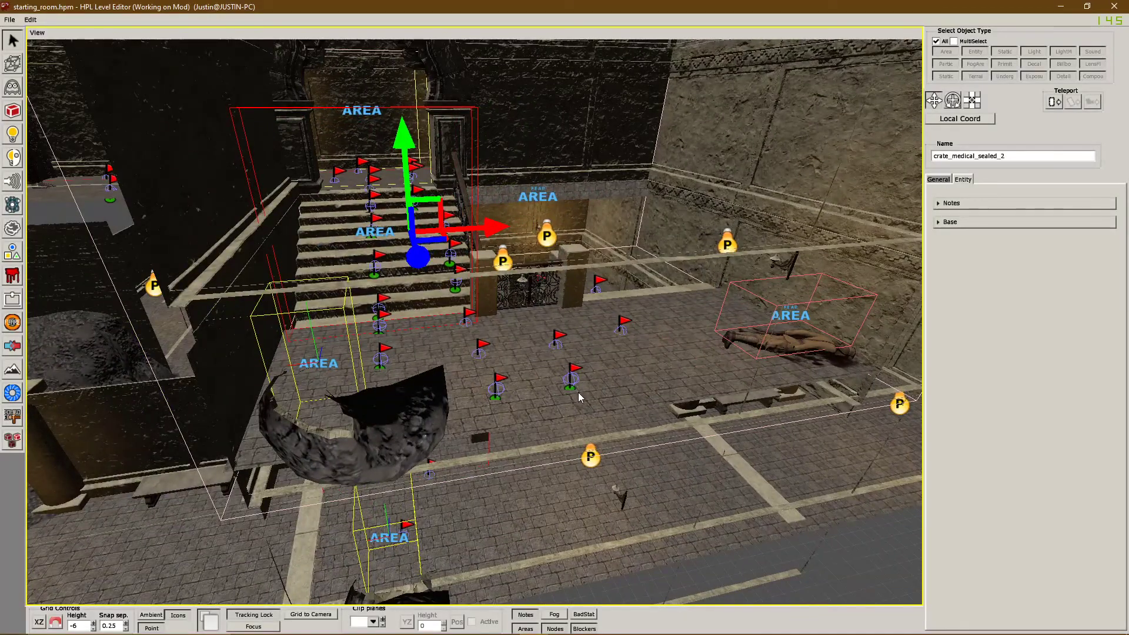
middle_drag(578, 393, 488, 389)
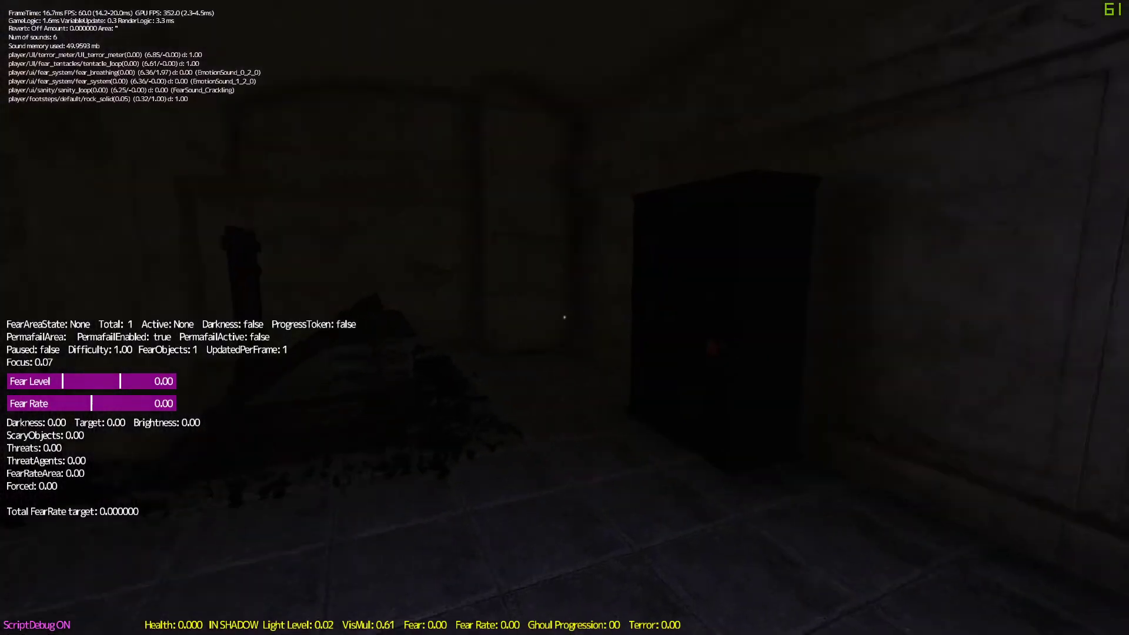
- Playtest the map by walking through the candlelit room and checking its wall candles, fire and doorways
key(w)
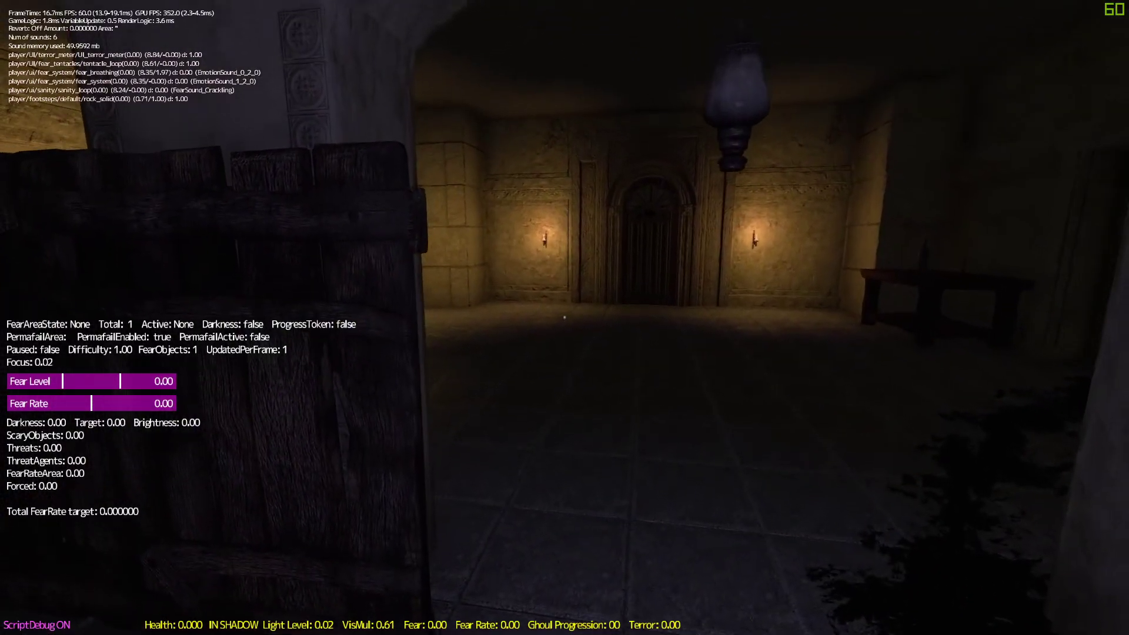
key(w)
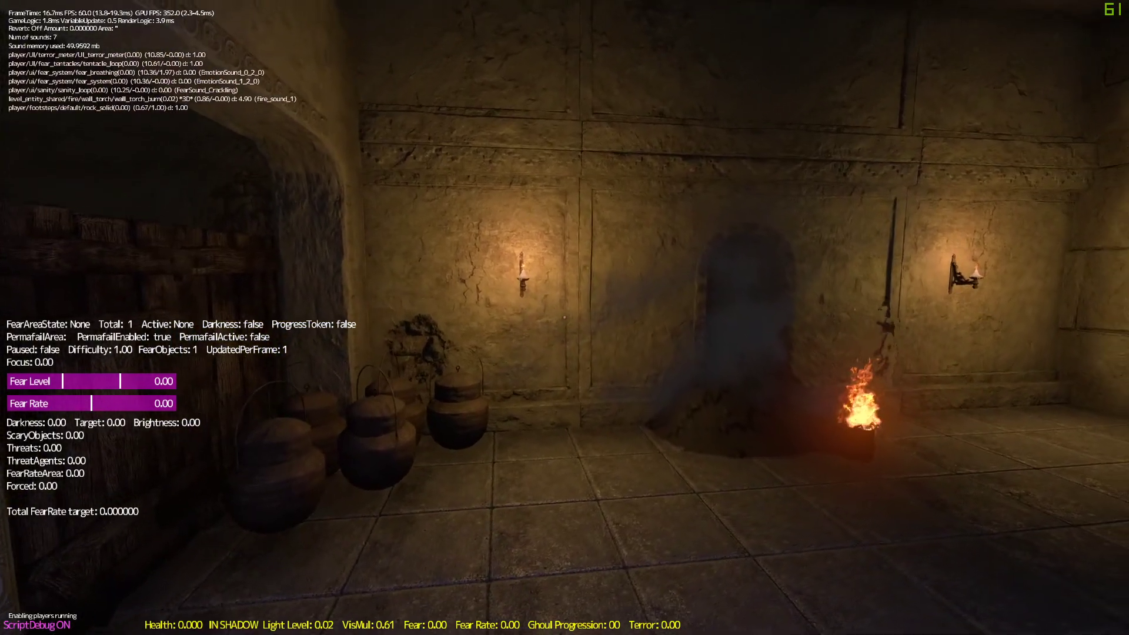
key(s)
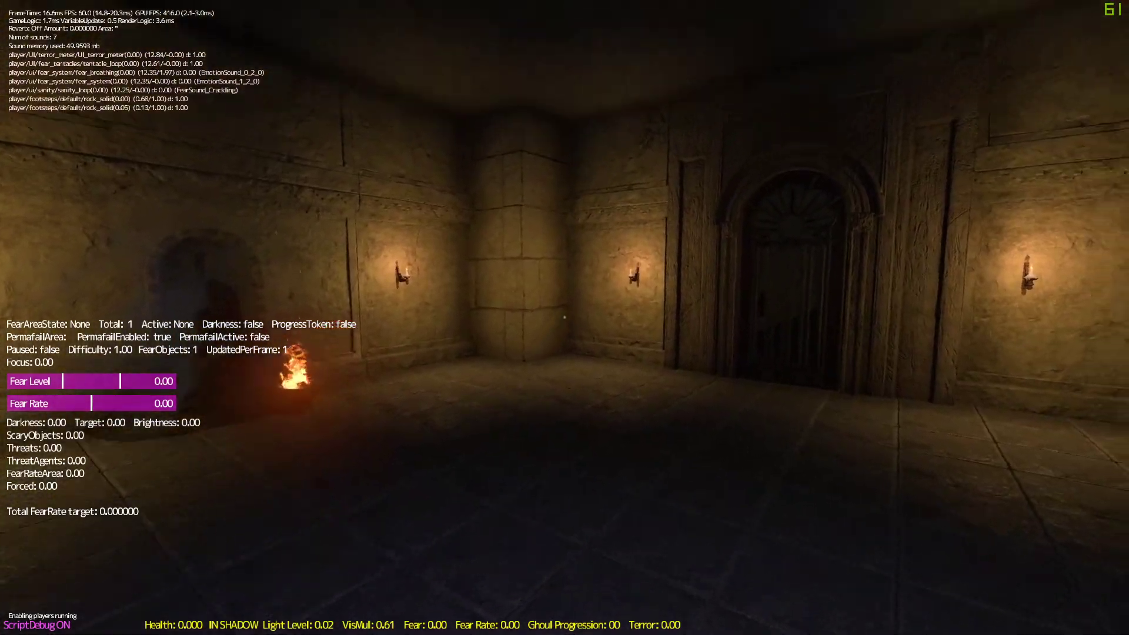
key(w)
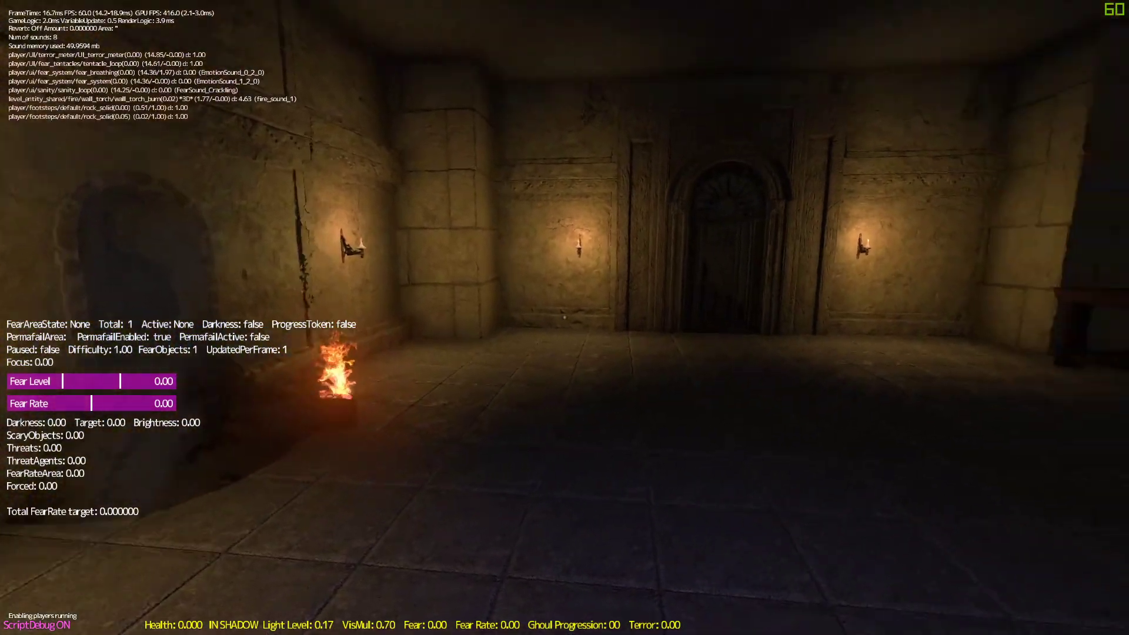
key(w)
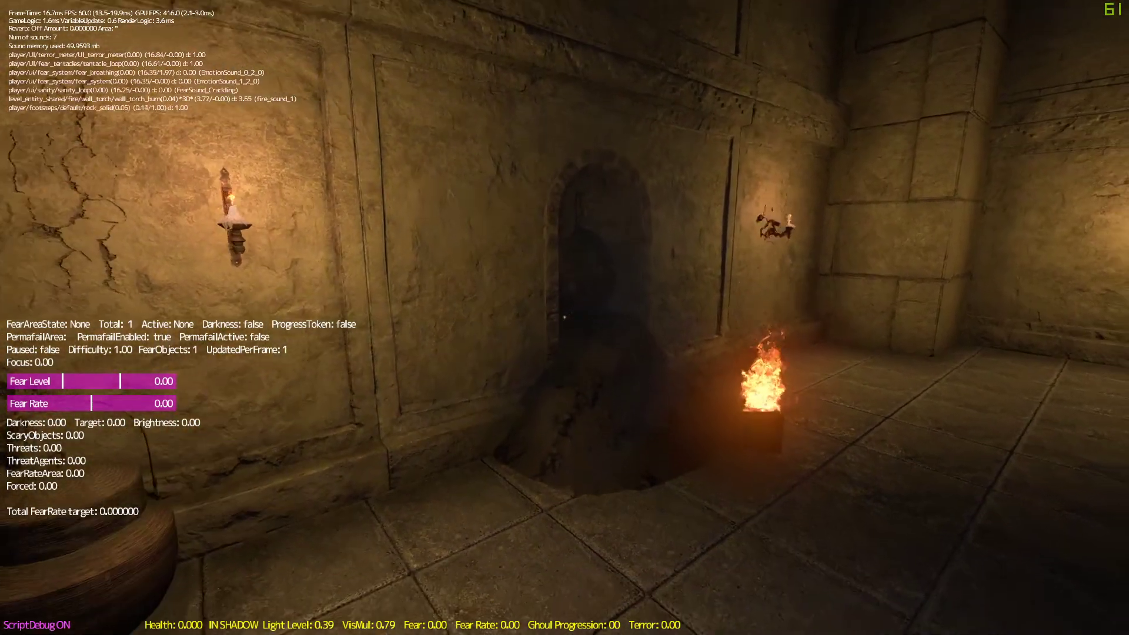
key(s)
key(w)
key(s)
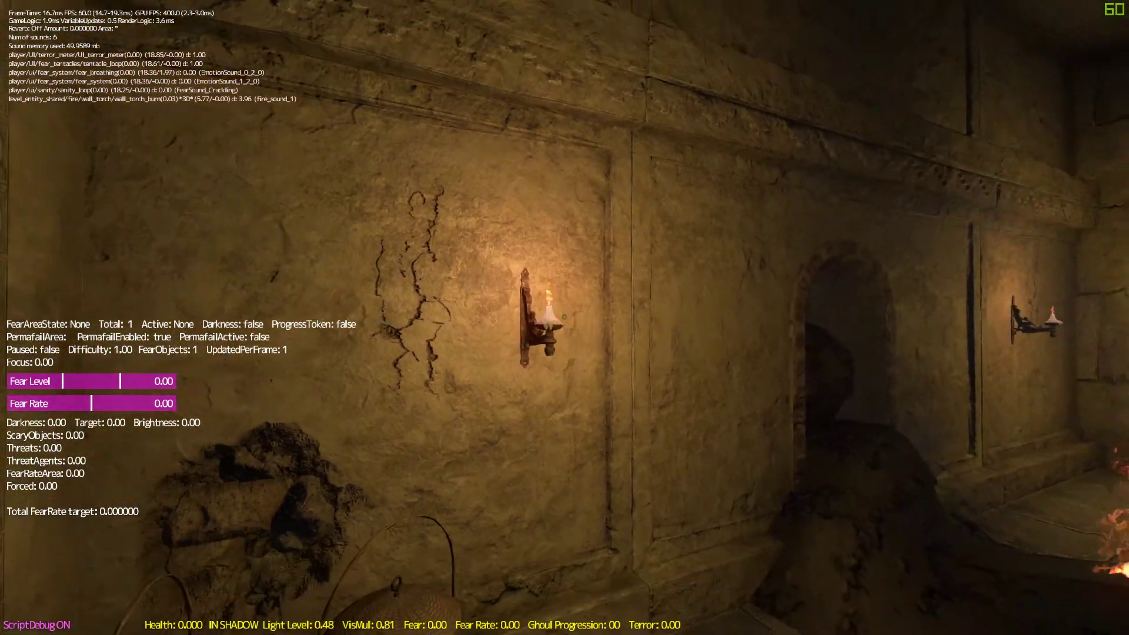
key(w)
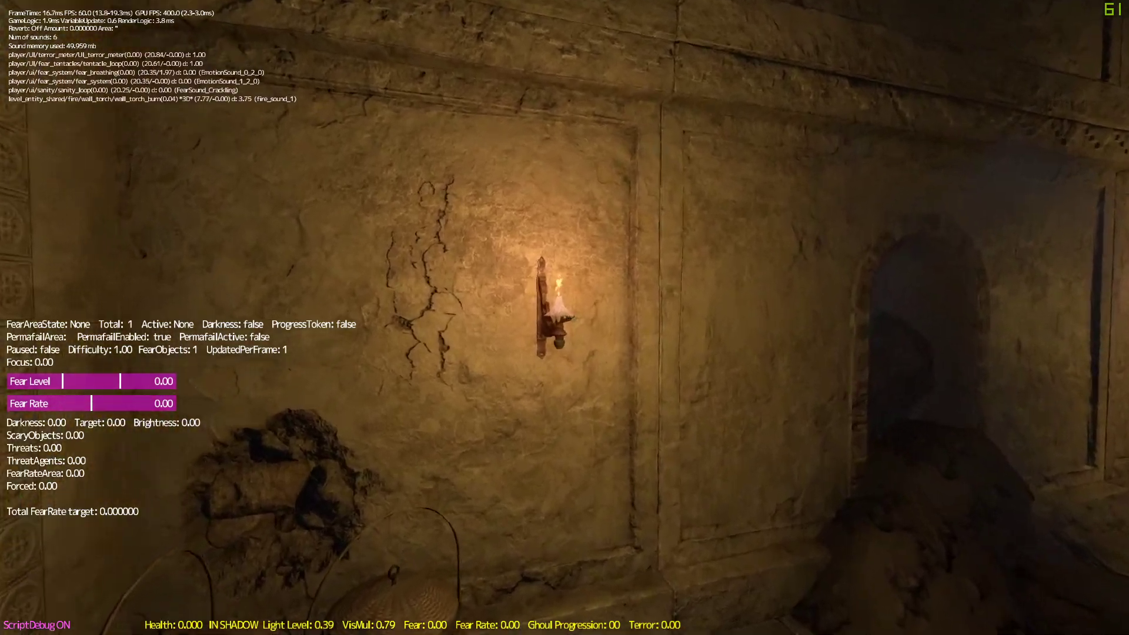
key(s)
key(d)
key(d)
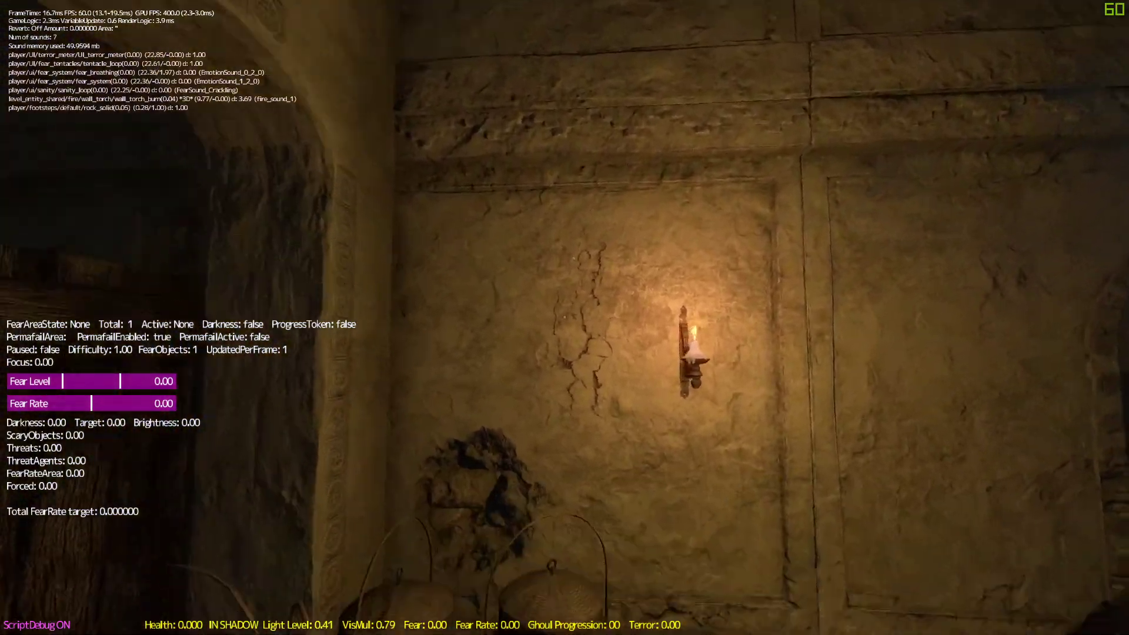
key(s)
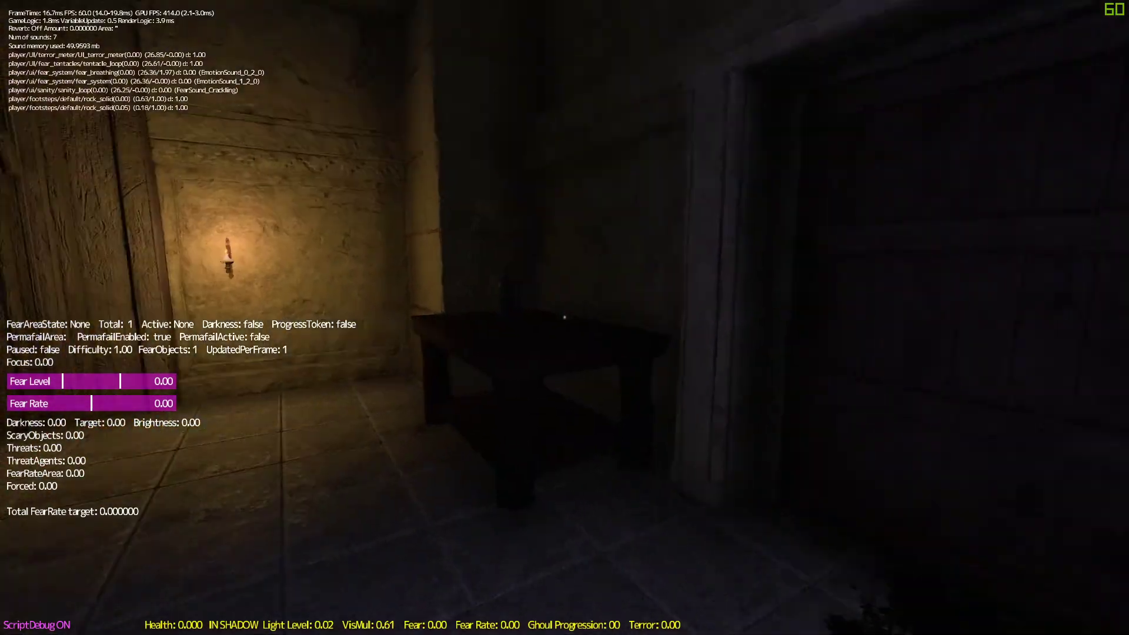
- Open the dark wooden door and walk into the unlit storage room with the tilted shelves
key(w)
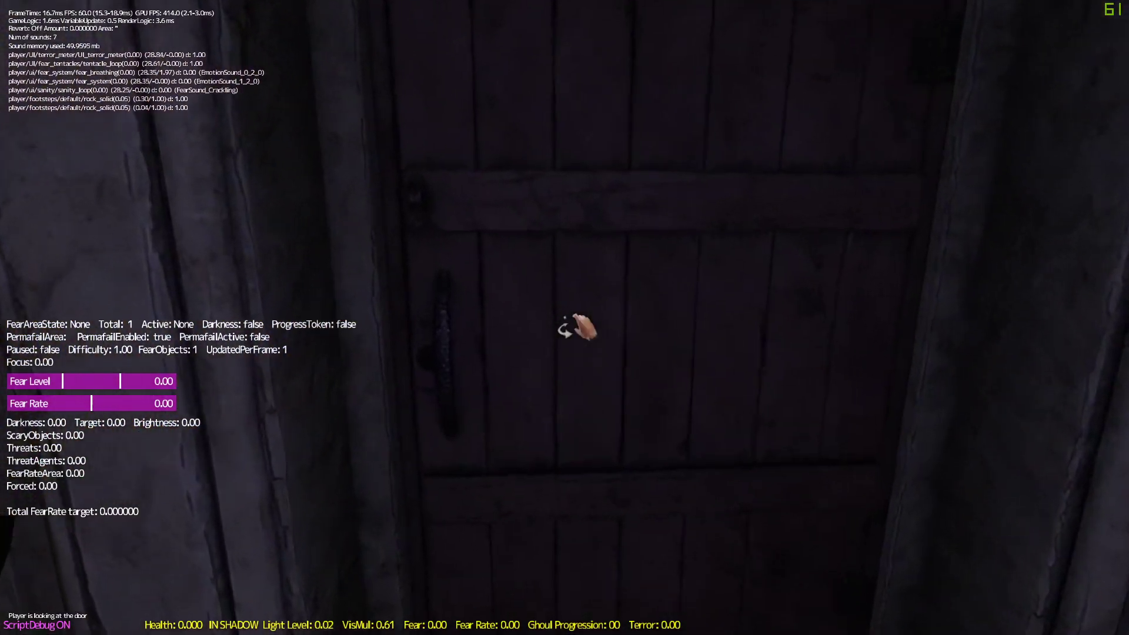
key(w)
drag(565, 318, 565, 235)
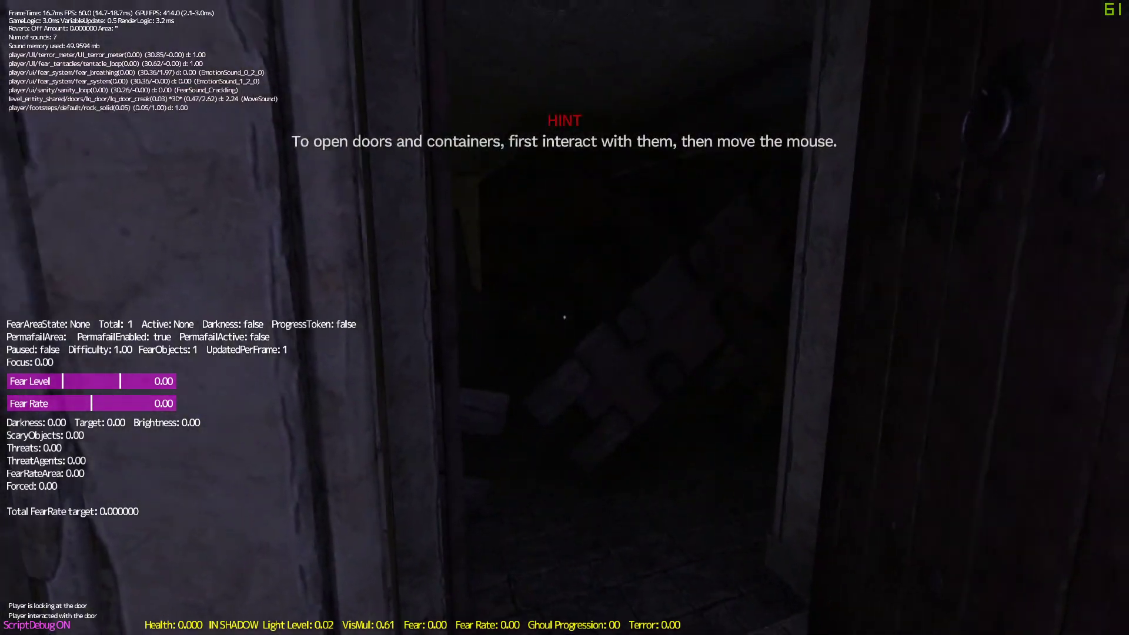
key(w)
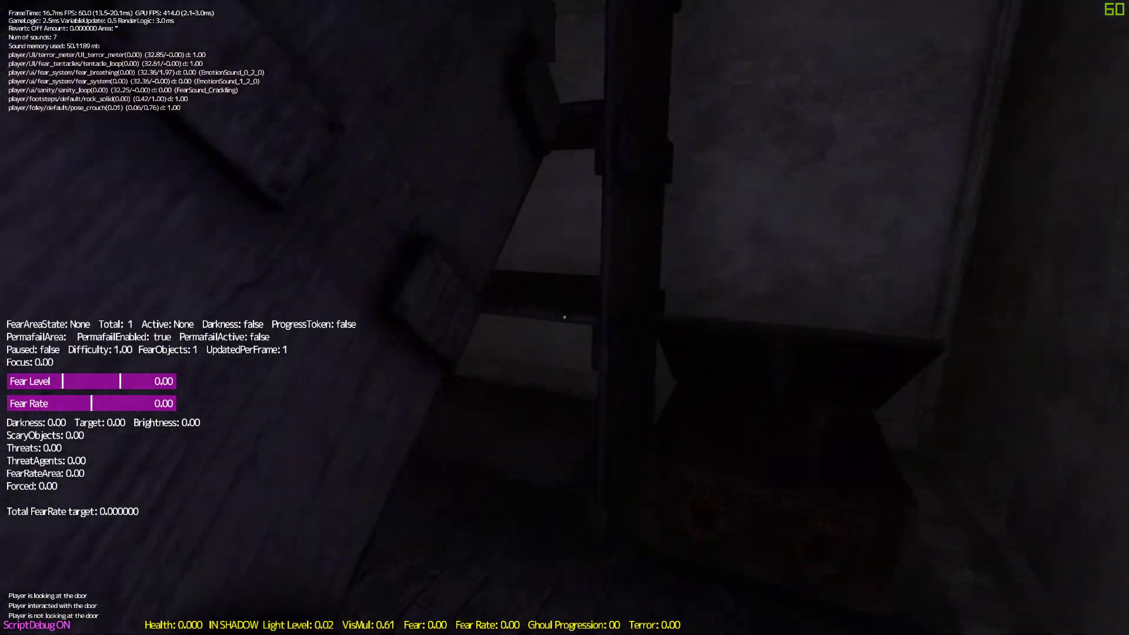
key(w)
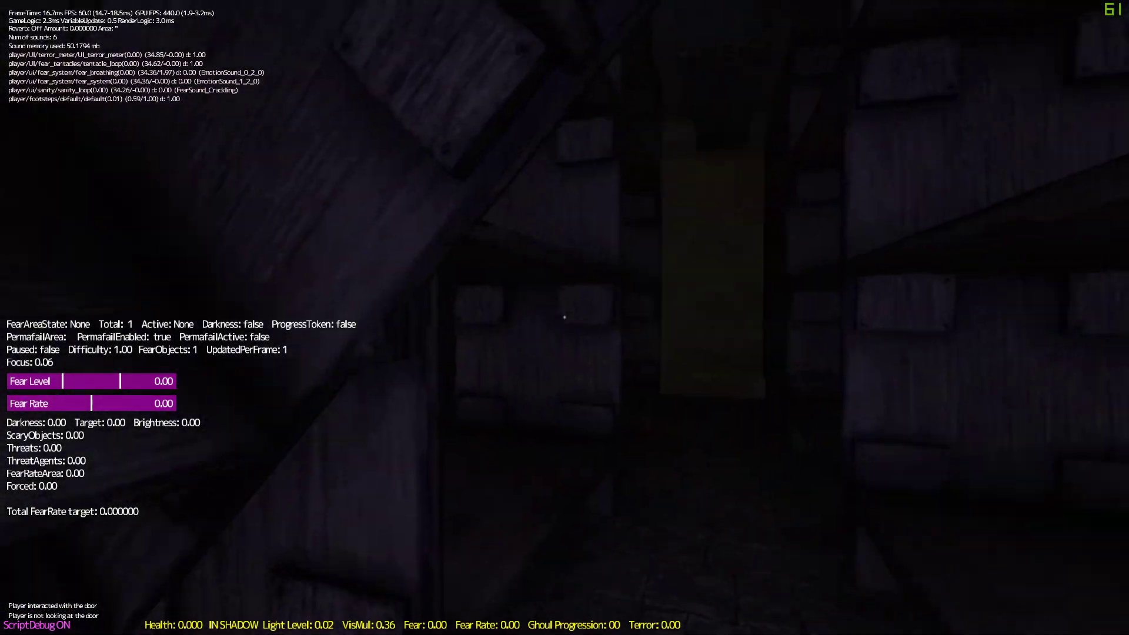
- Walk and crouch between the fallen shelves and around the table to check the storage room's passages
key(w)
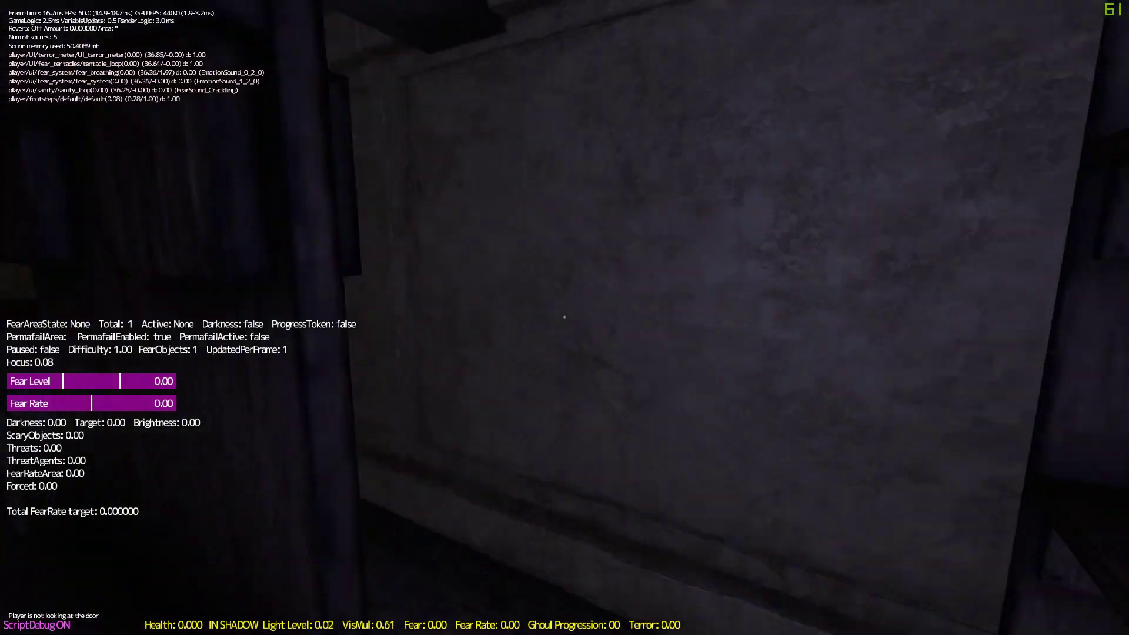
key(ctrl)
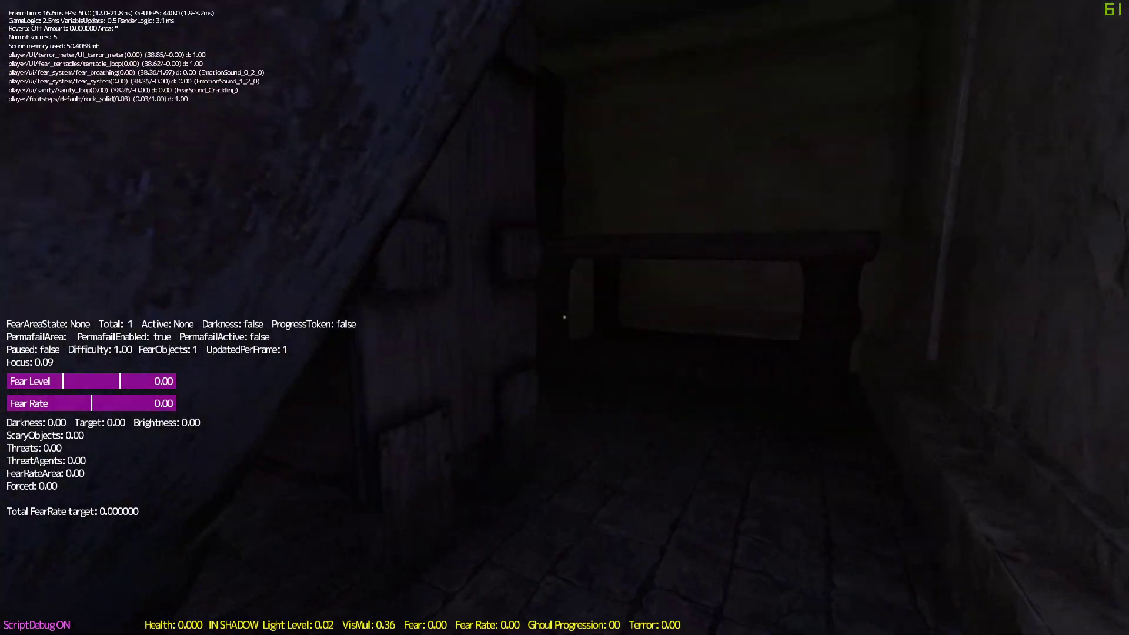
key(w)
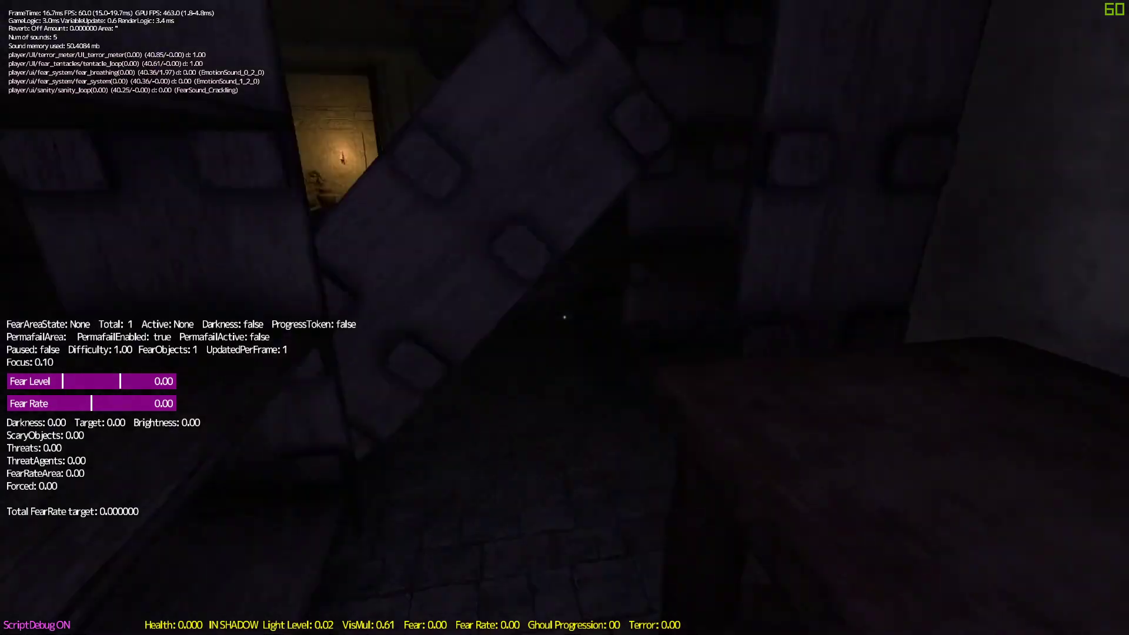
key(ctrl)
key(w)
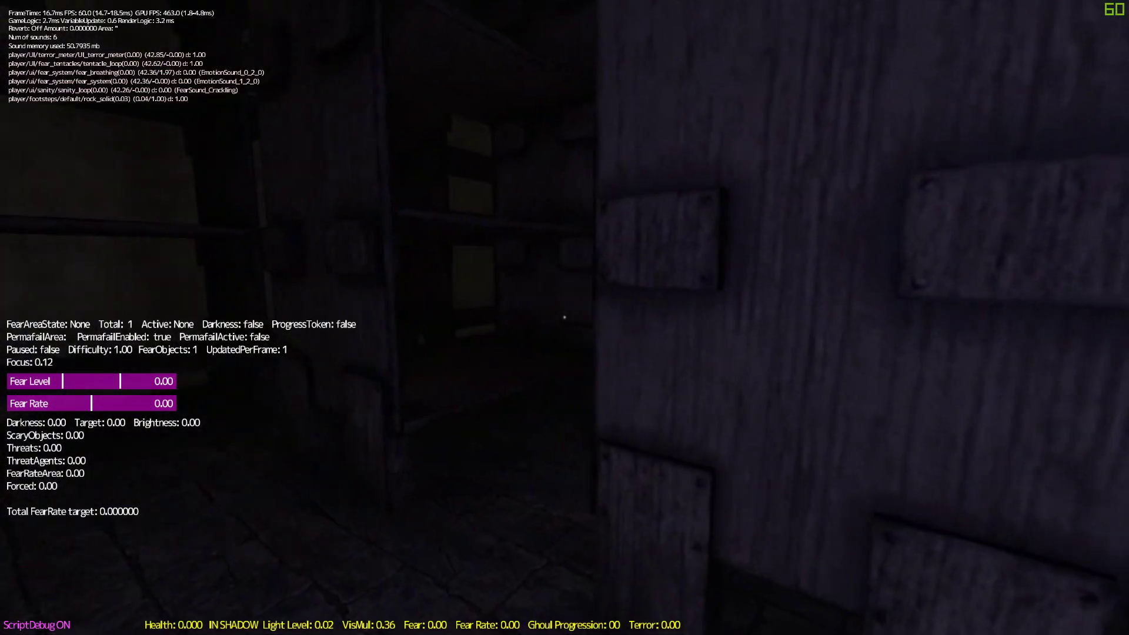
key(ctrl)
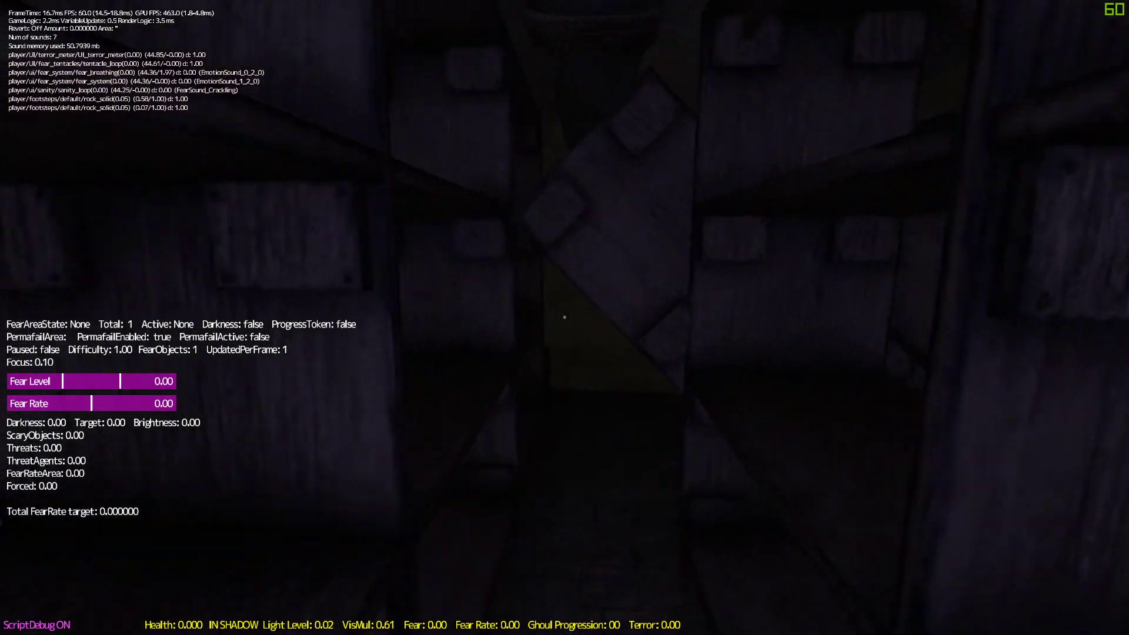
key(w)
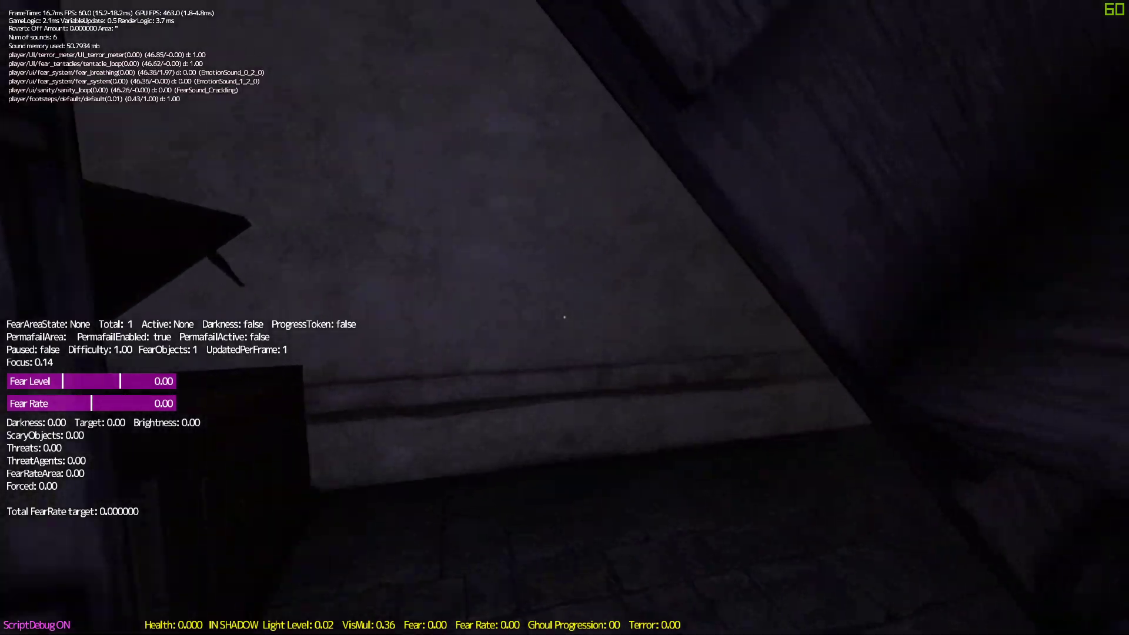
key(w)
key(ctrl)
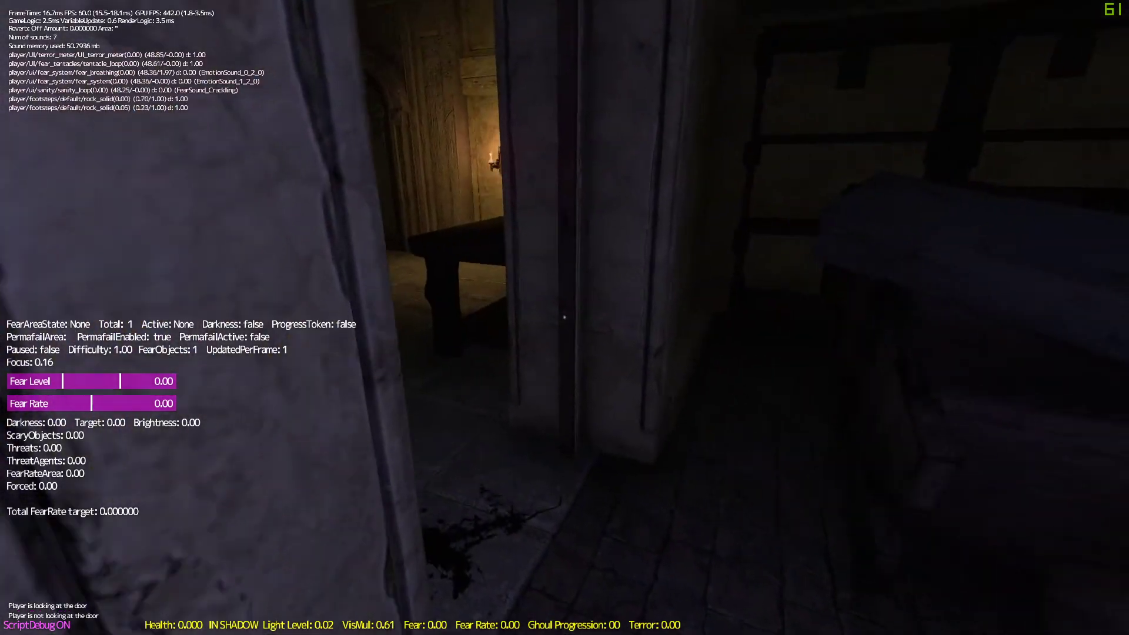
- Leave the storage room along the blood trail and check the doorway, the nearby table and the unlit corridor
key(w)
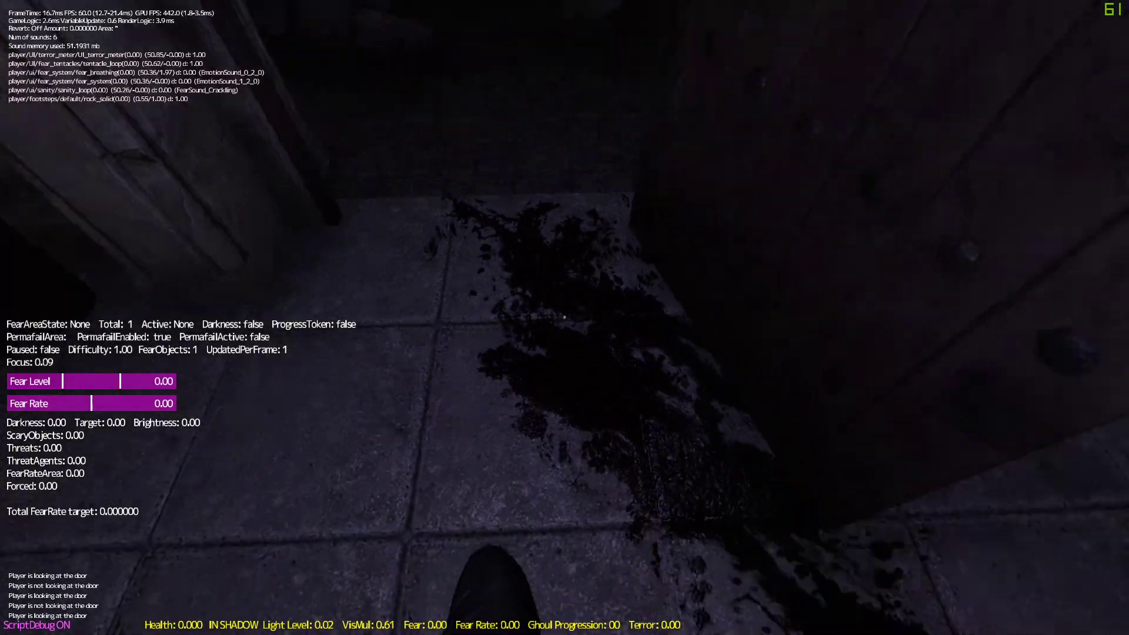
key(w)
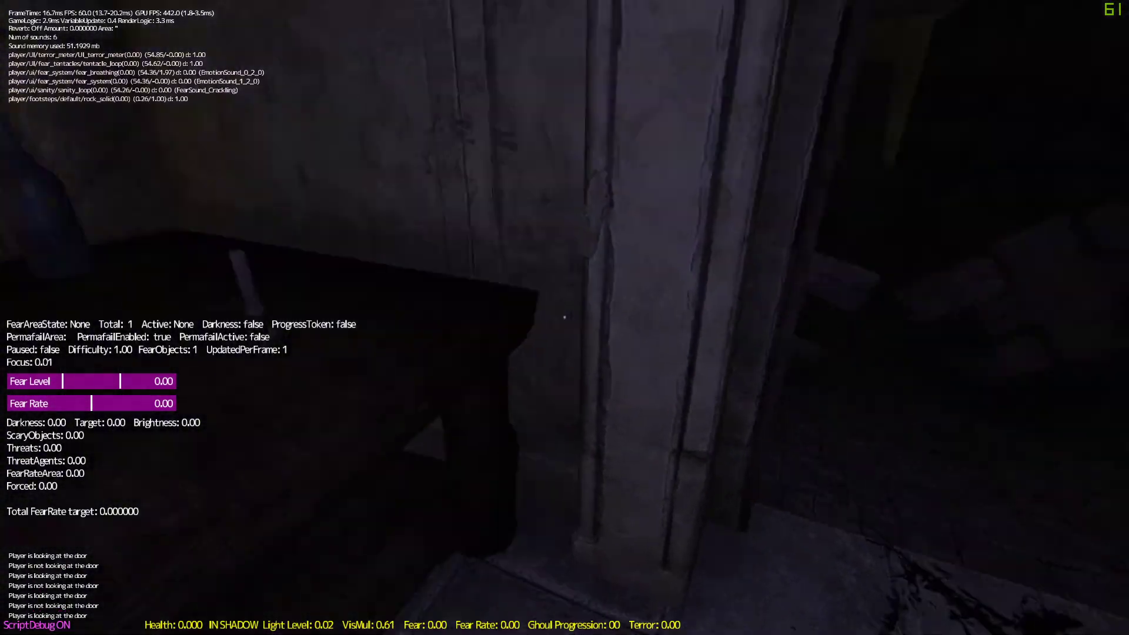
key(w)
key(w)
mouse_move(564, 318)
mouse_down()
mouse_move(597, 333)
mouse_move(564, 318)
mouse_up()
key(s)
key(w)
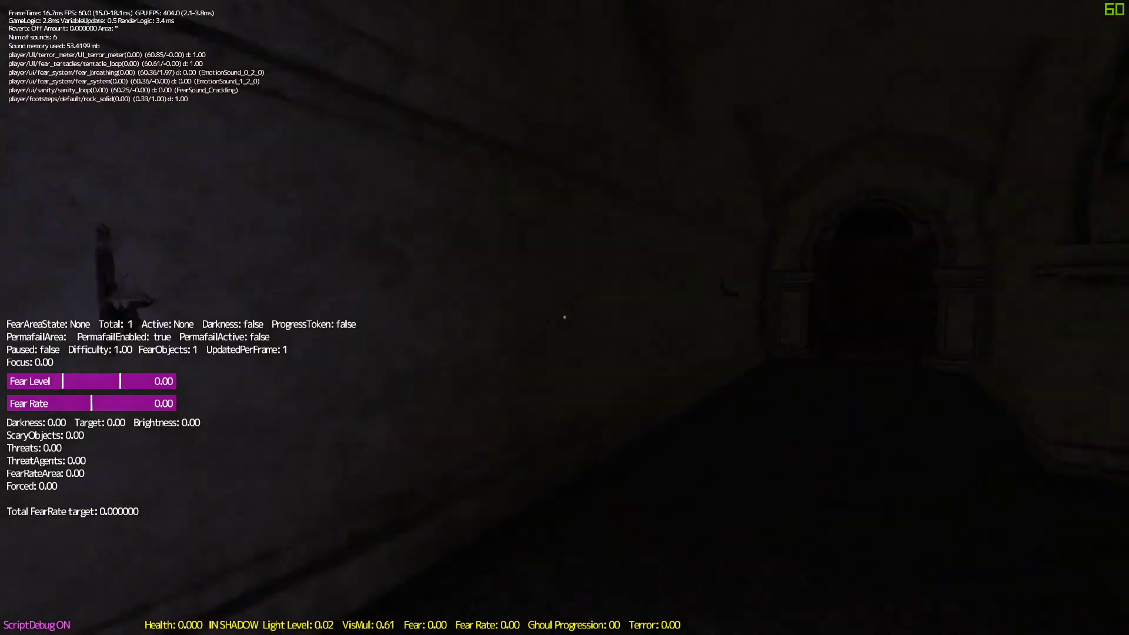
- Collect the matchbooks in the candlelit hall, strike a match and light the corridor's wall candle
key(w)
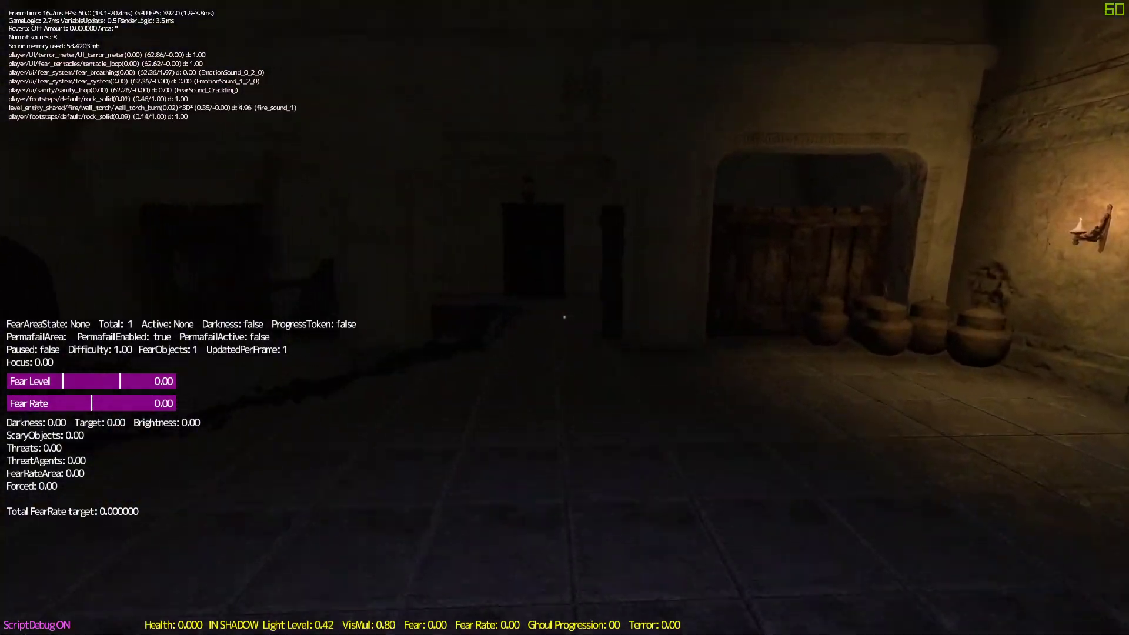
key(w)
key(w)
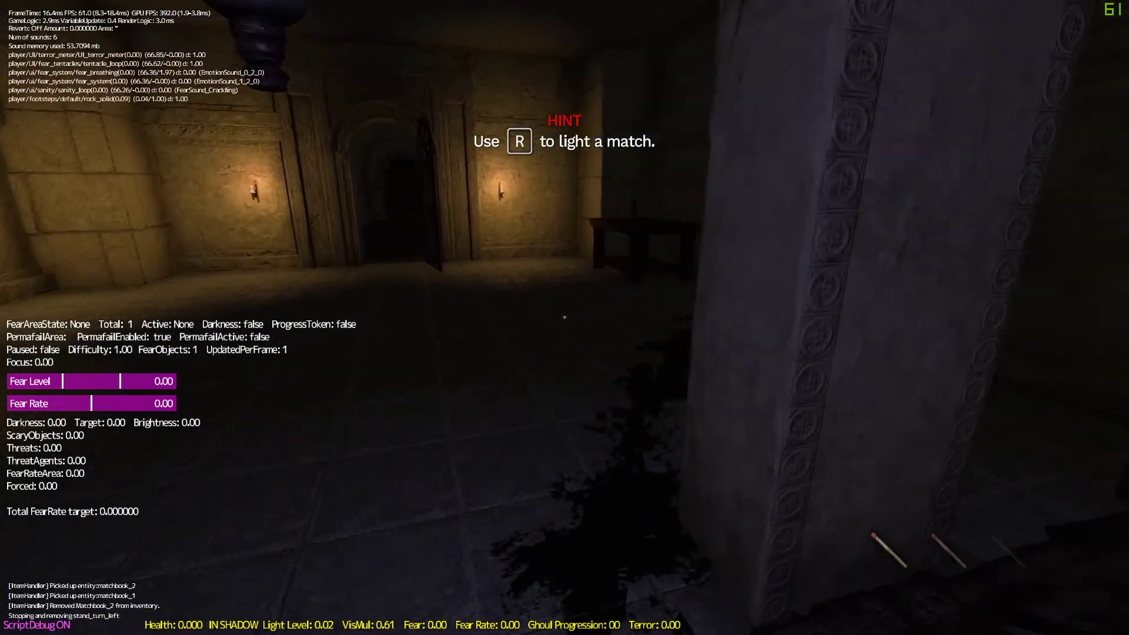
key(w)
key(w)
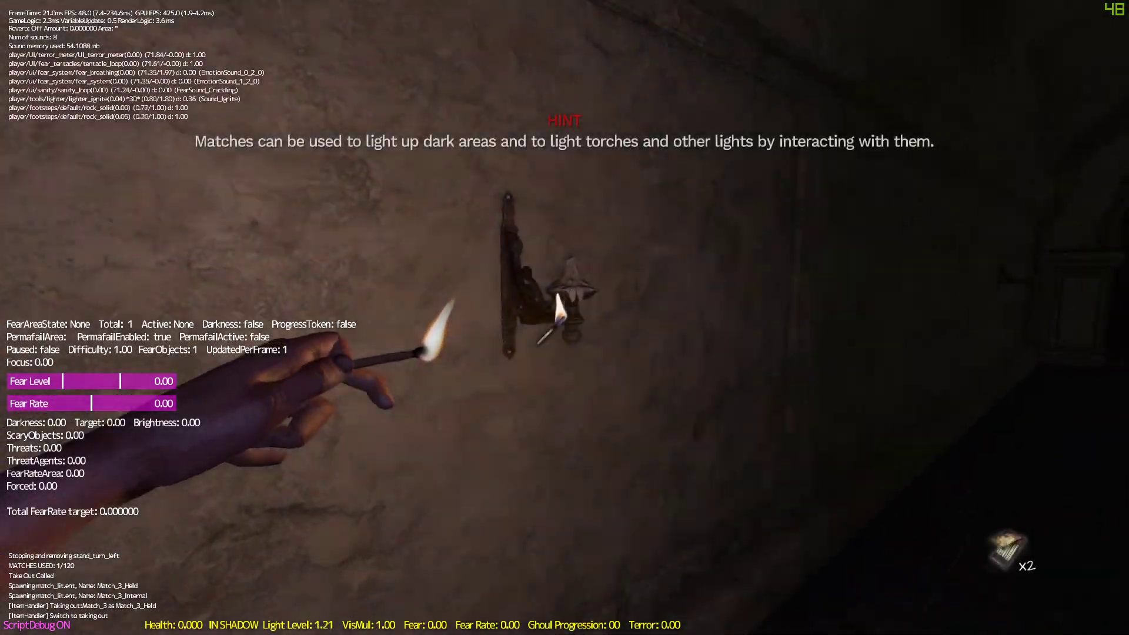
click(565, 318)
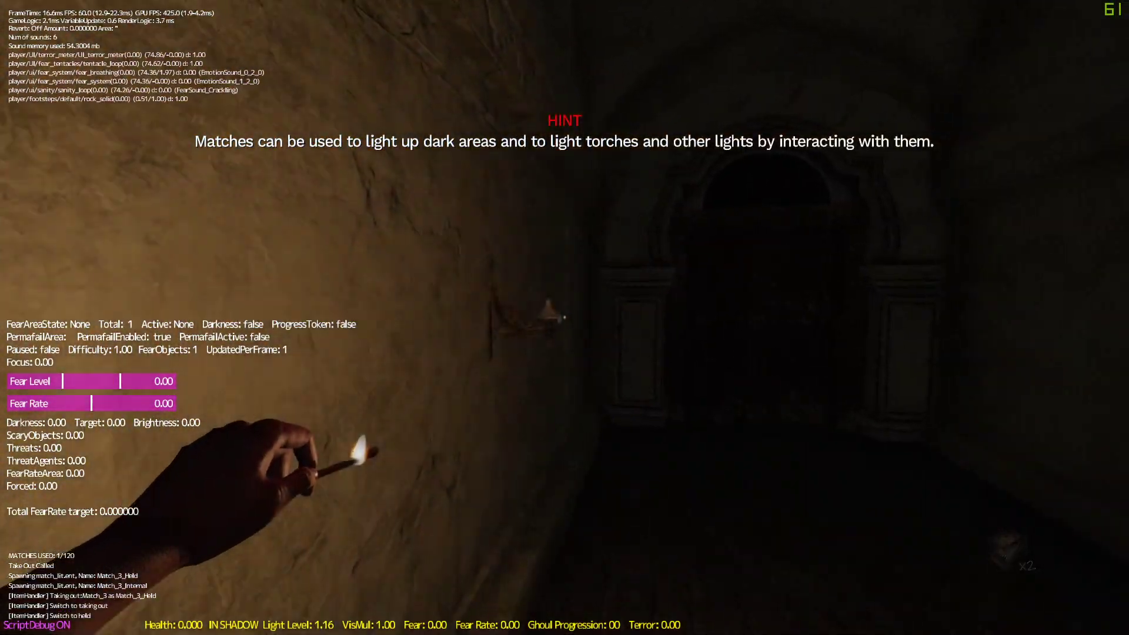
- Explore the corridor and the dark hall with matches and use a fresh match on a wall candle
key(w)
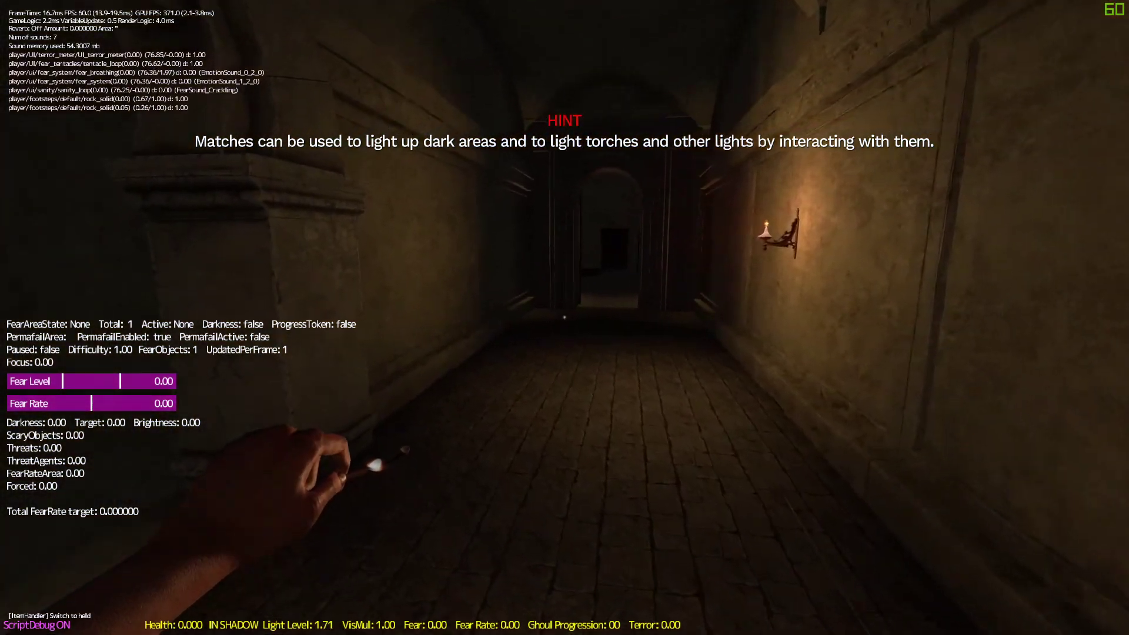
key(w)
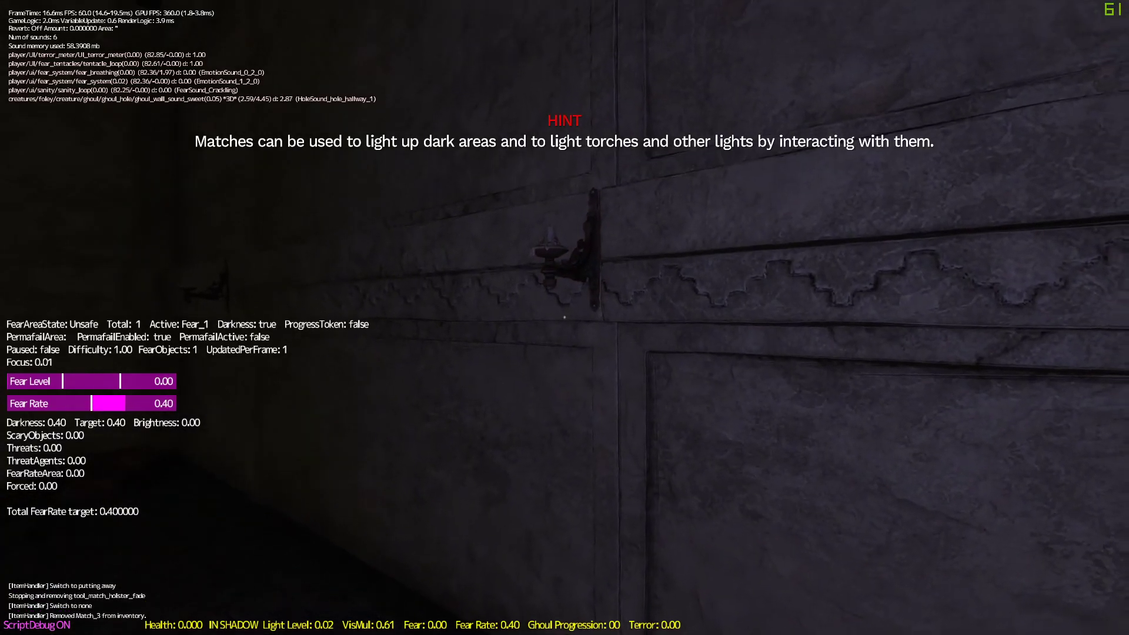
key(w)
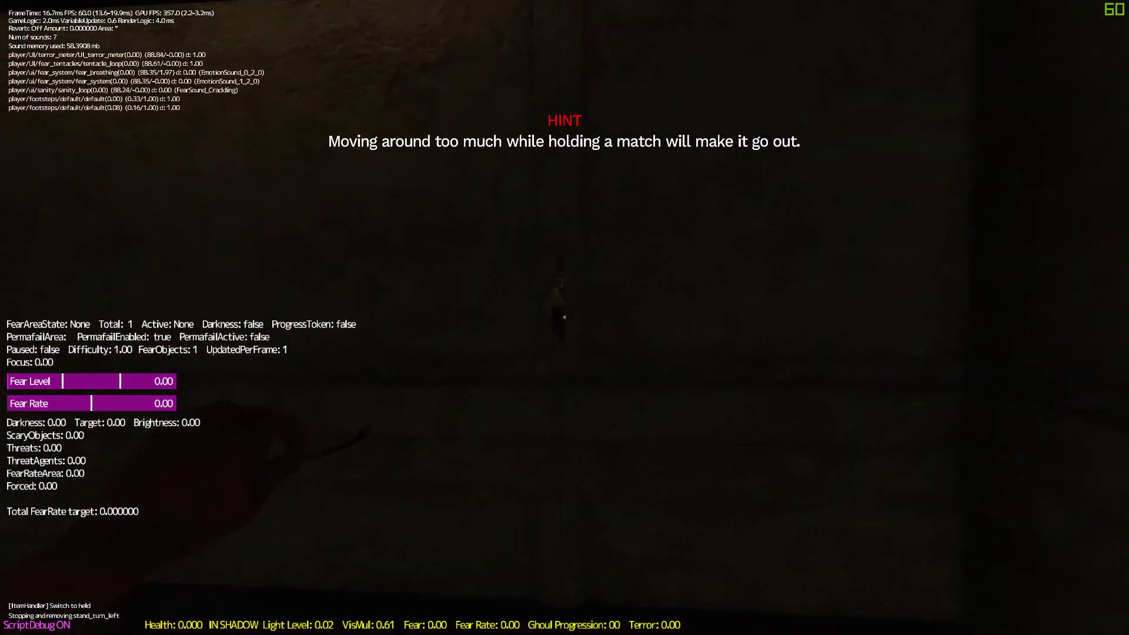
key(f)
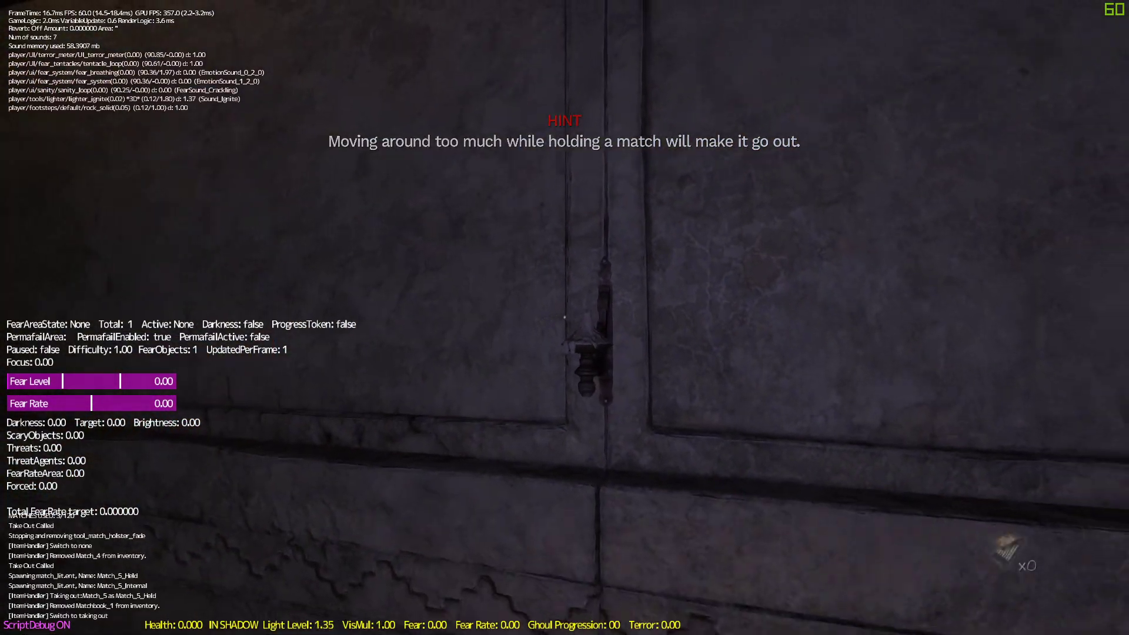
click(564, 317)
key(w)
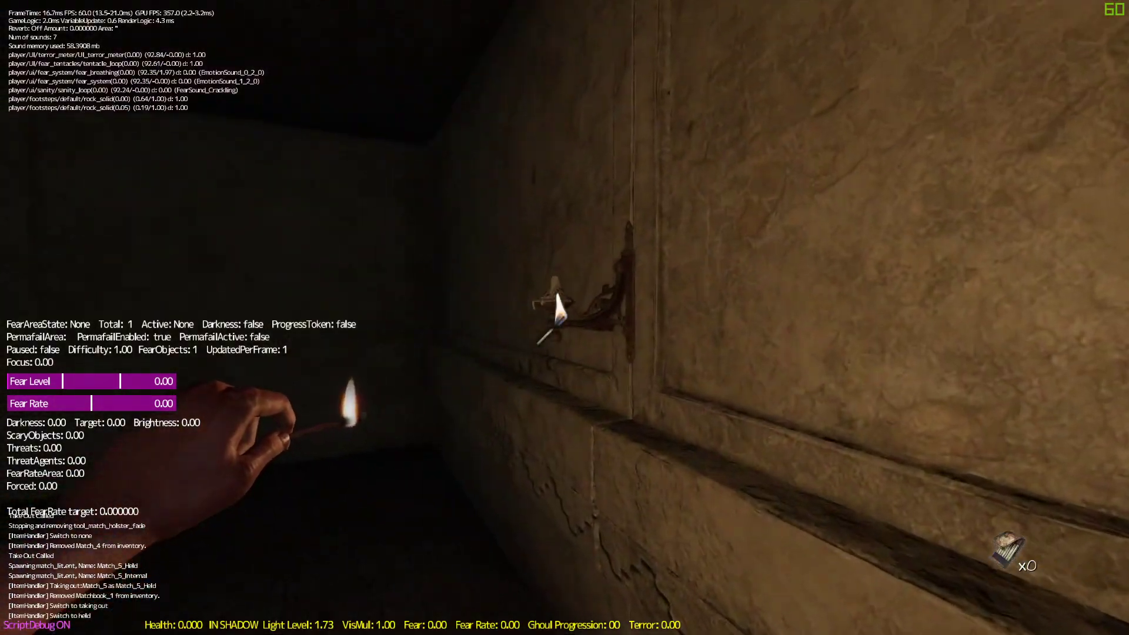
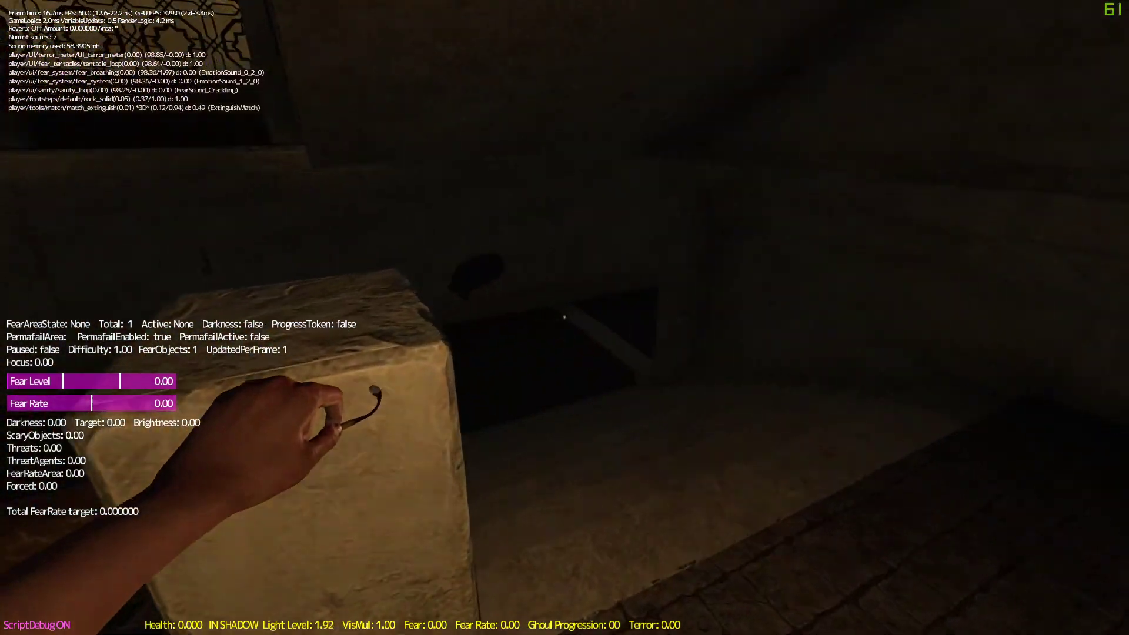
- Test jumping at the staircase railing from the stairs and landing to check whether it can be crossed
key(w)
key(space)
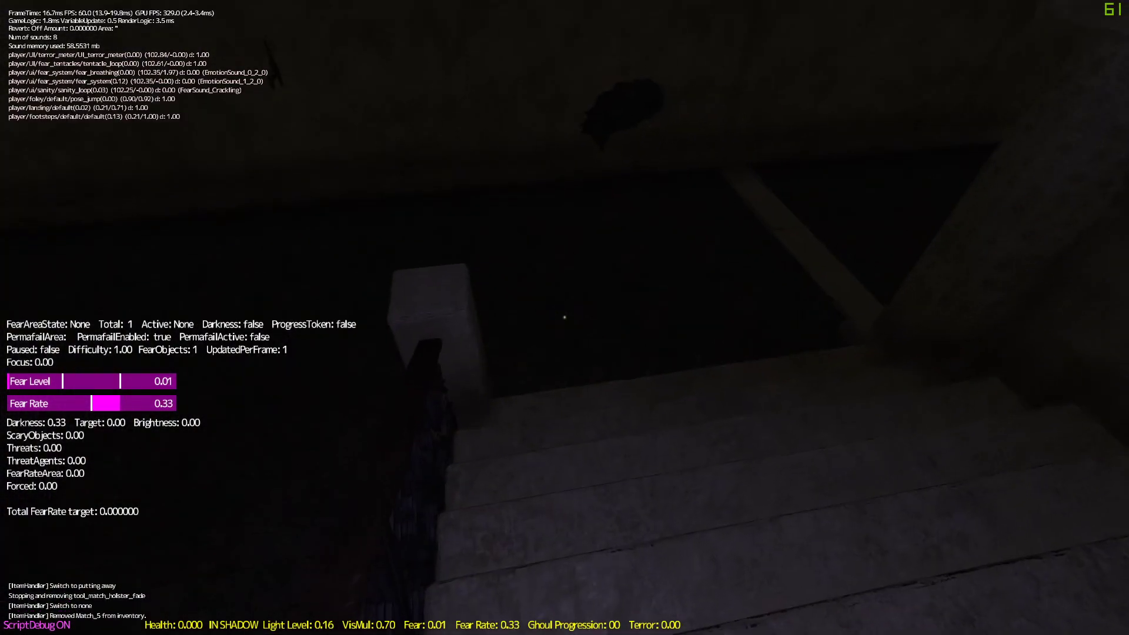
key(w)
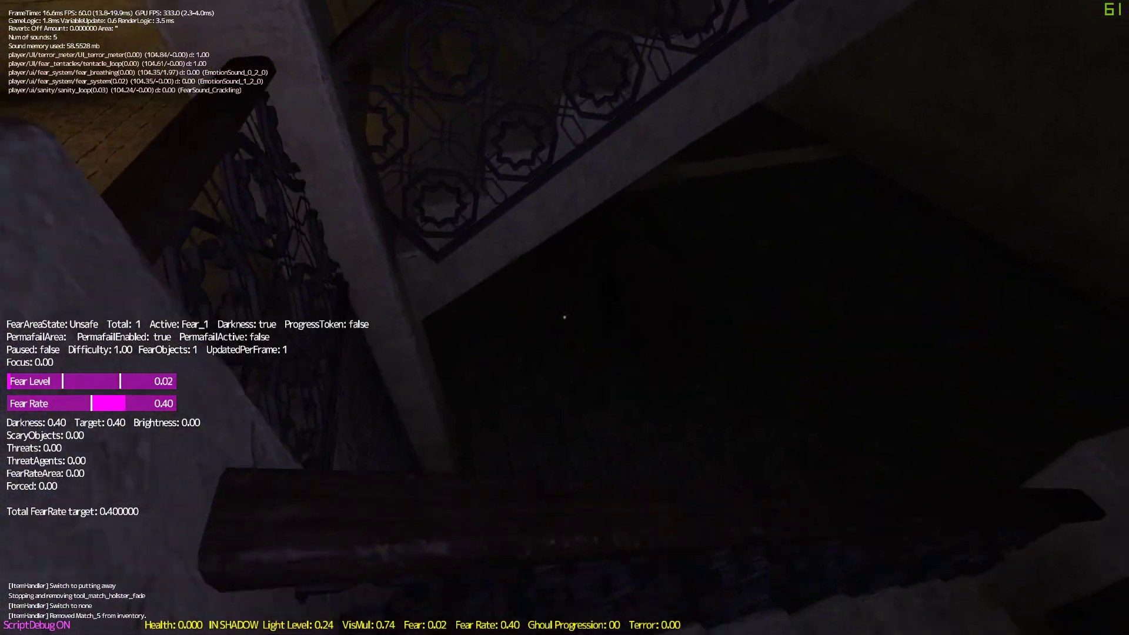
key(s)
key(w)
key(space)
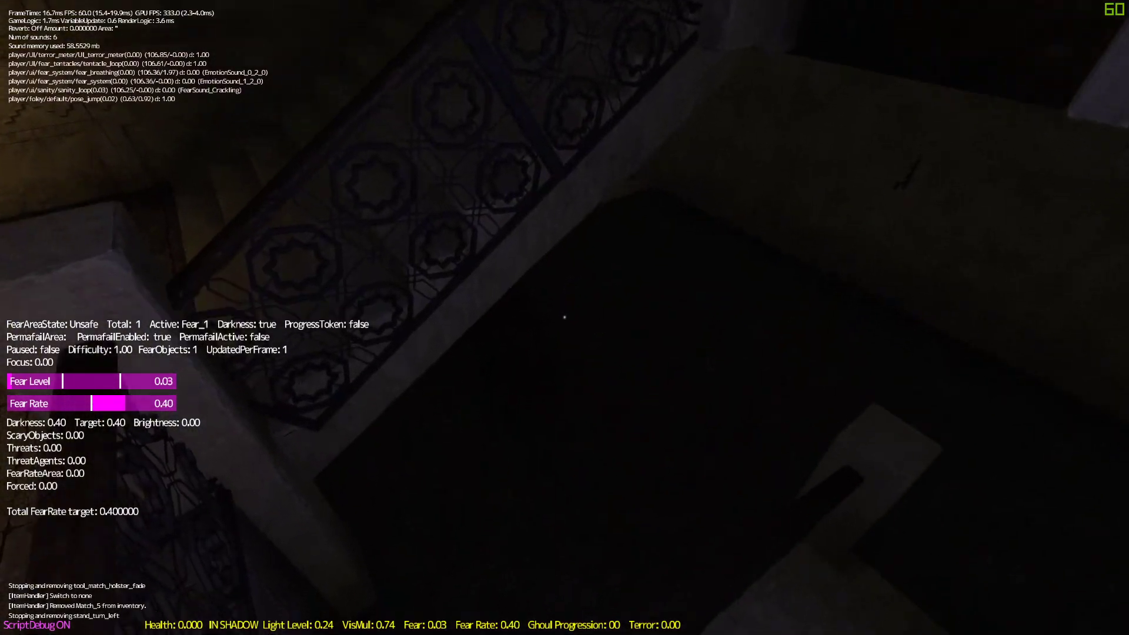
key(s)
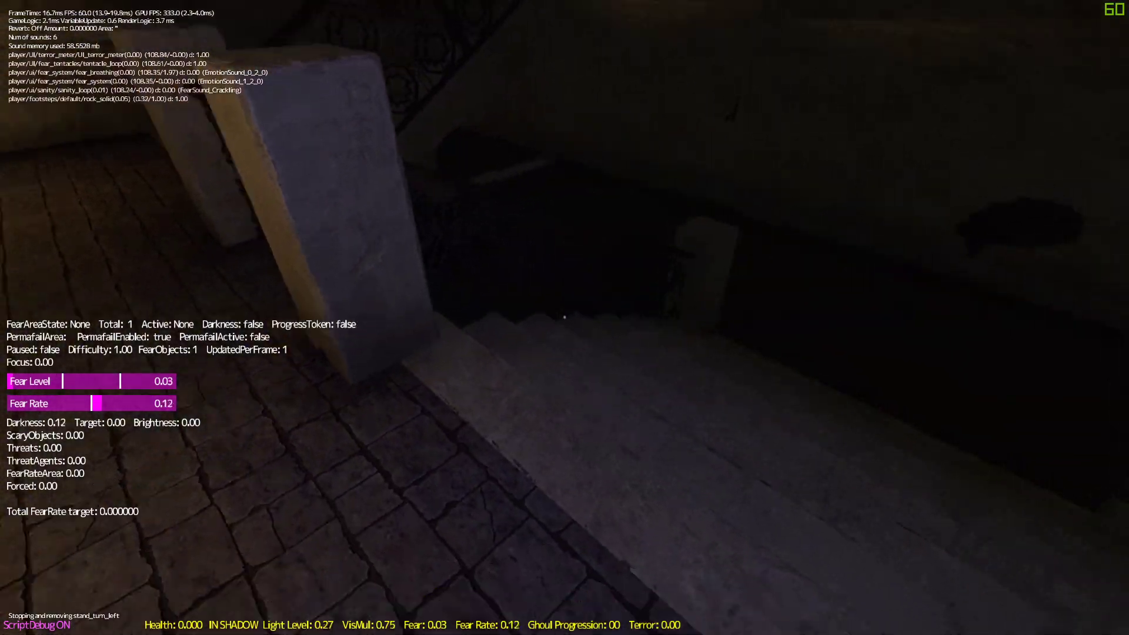
key(w)
key(space)
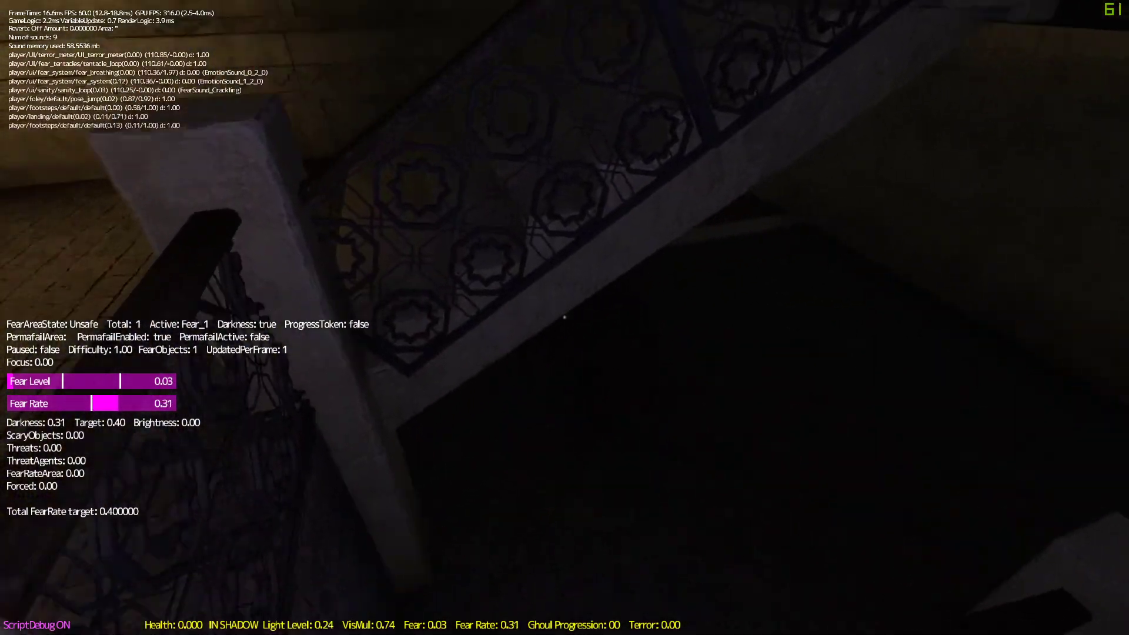
key(s)
key(w)
key(space)
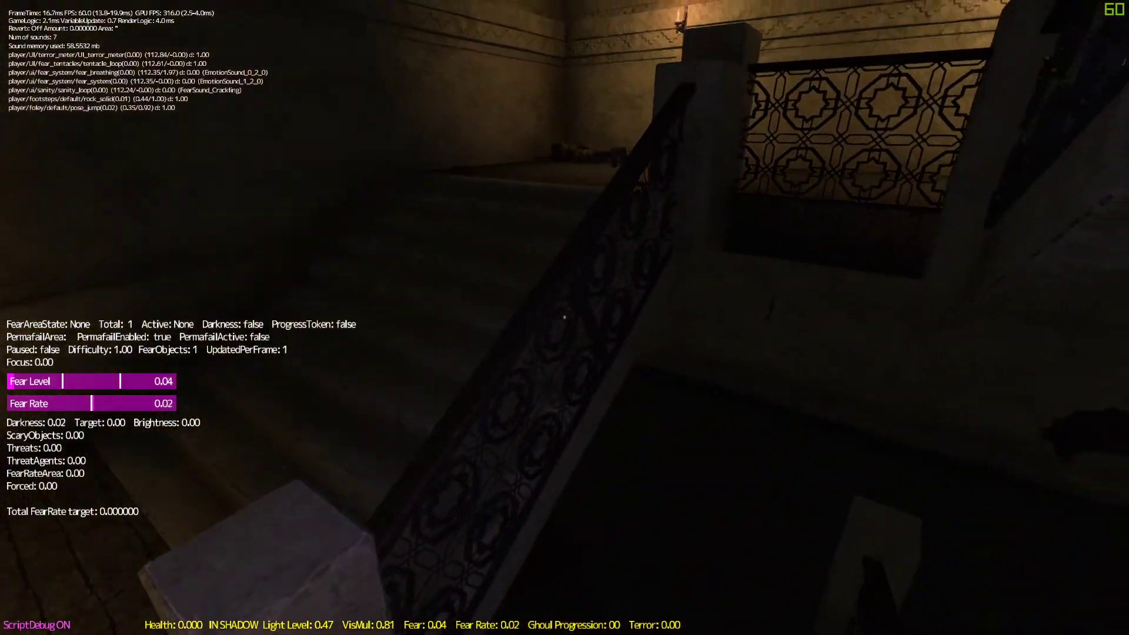
- Move through the staircase area to the dark table, pick up the matchbook and light the table's candle
key(space)
key(w)
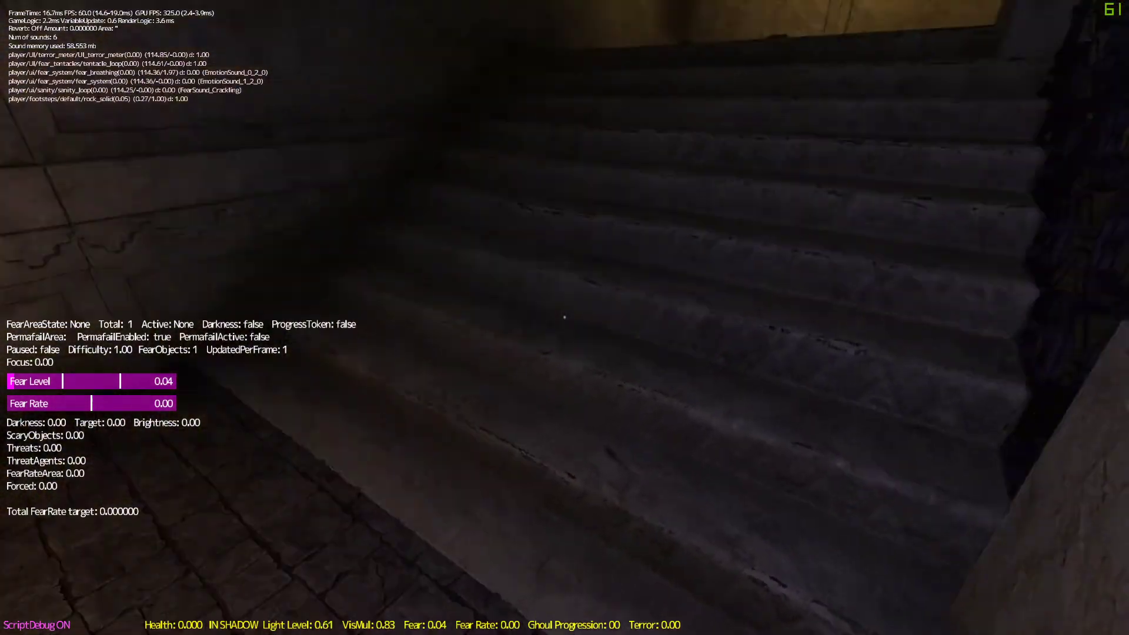
key(space)
key(w)
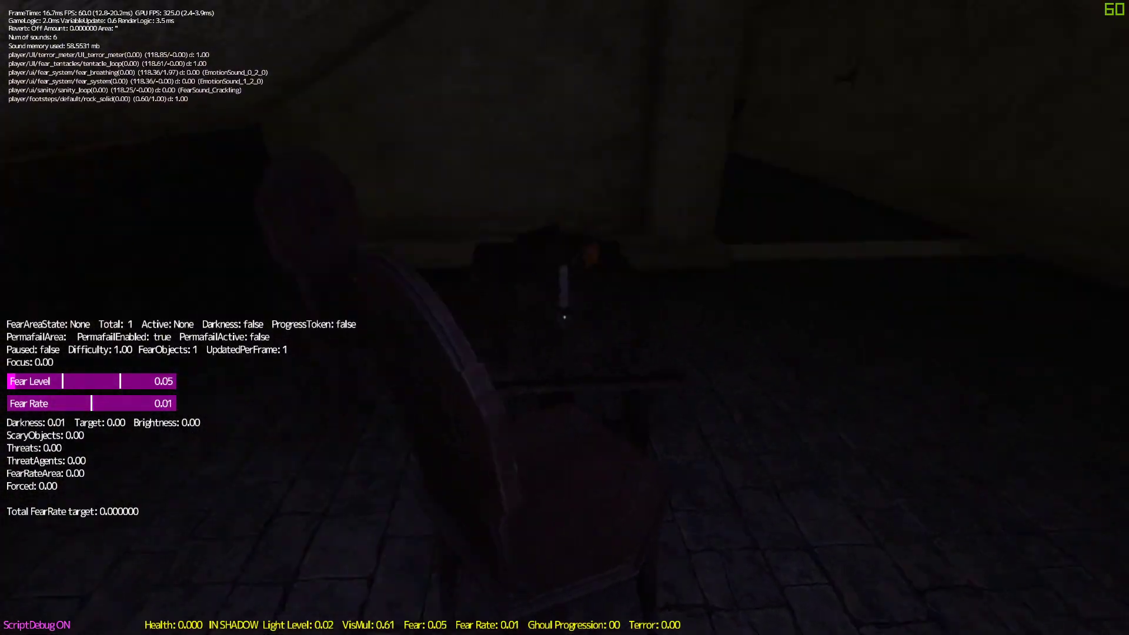
click(578, 325)
key(f)
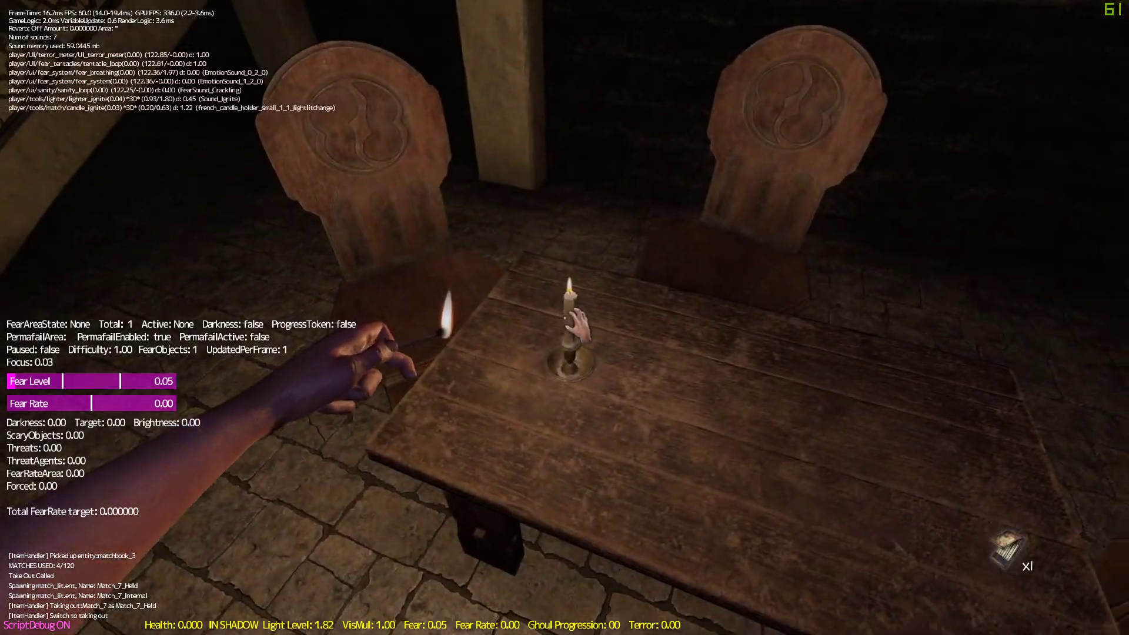
- Carry the lit match past the wall candle and the hole in the wall to check the dark hall beyond
key(w)
key(w)
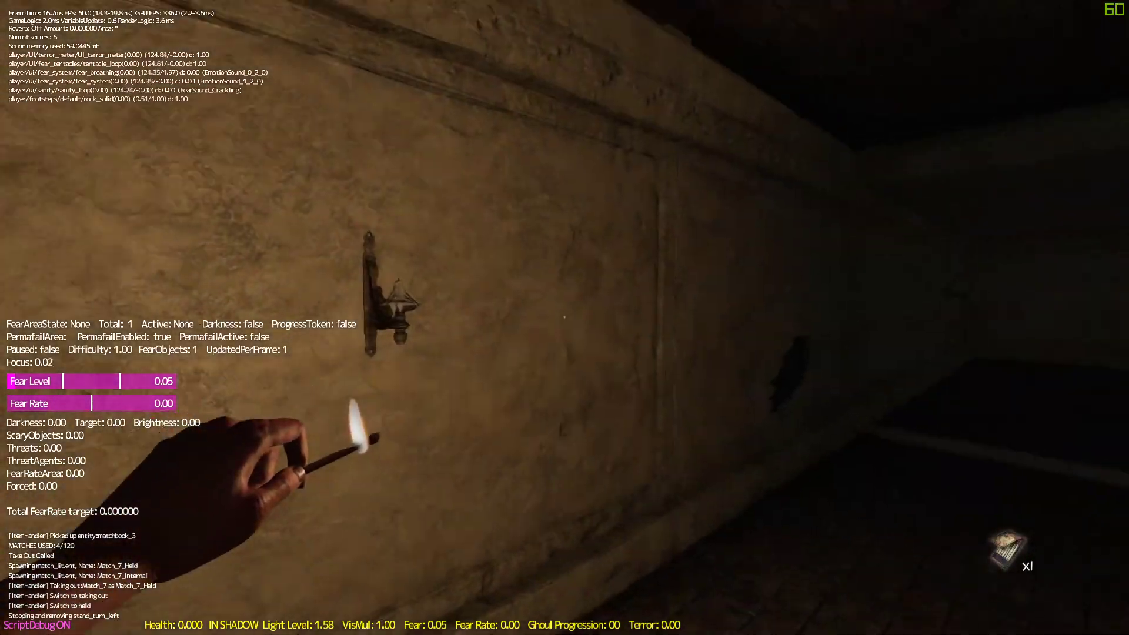
click(565, 317)
key(w)
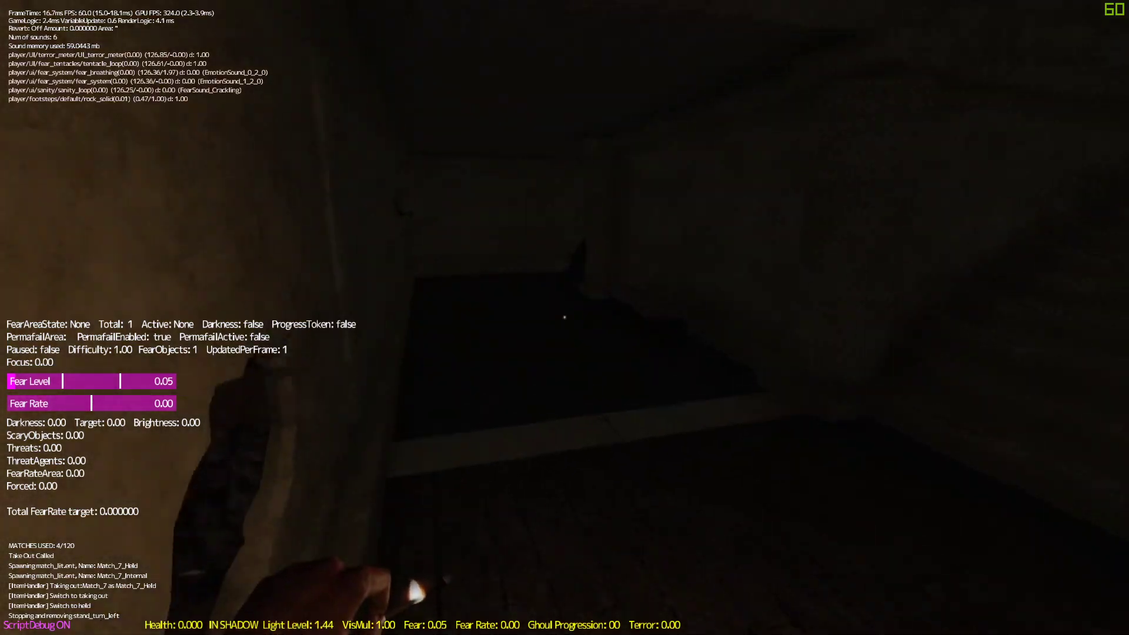
- Take out a fresh match at the dark wall candle, then carry it past the pillar to the rubble
key(w)
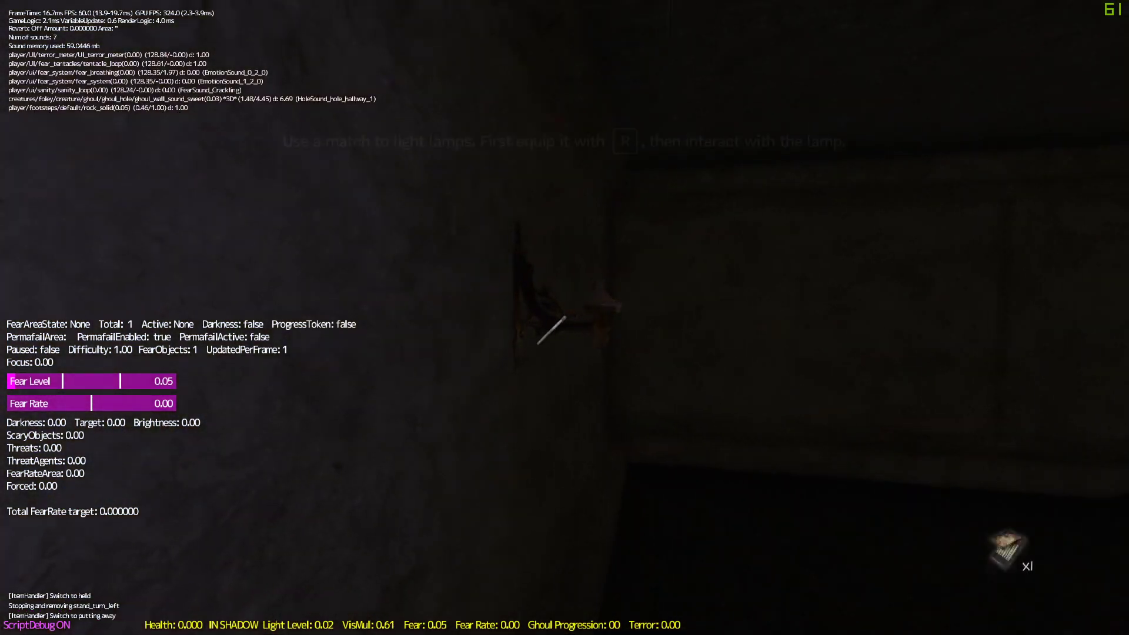
key(r)
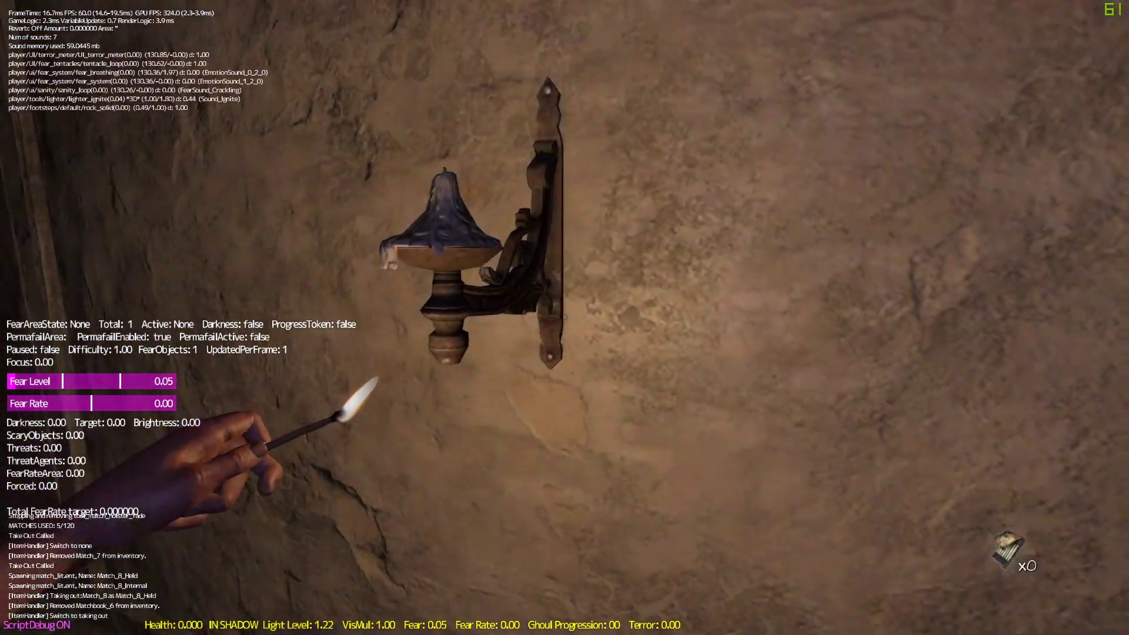
click(564, 318)
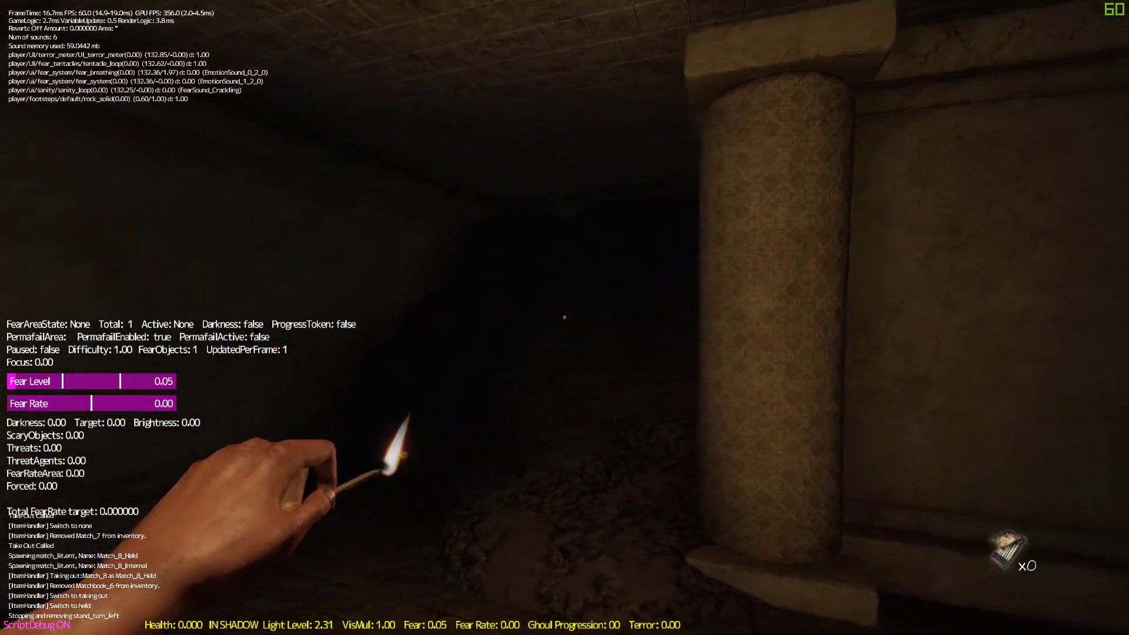
key(w)
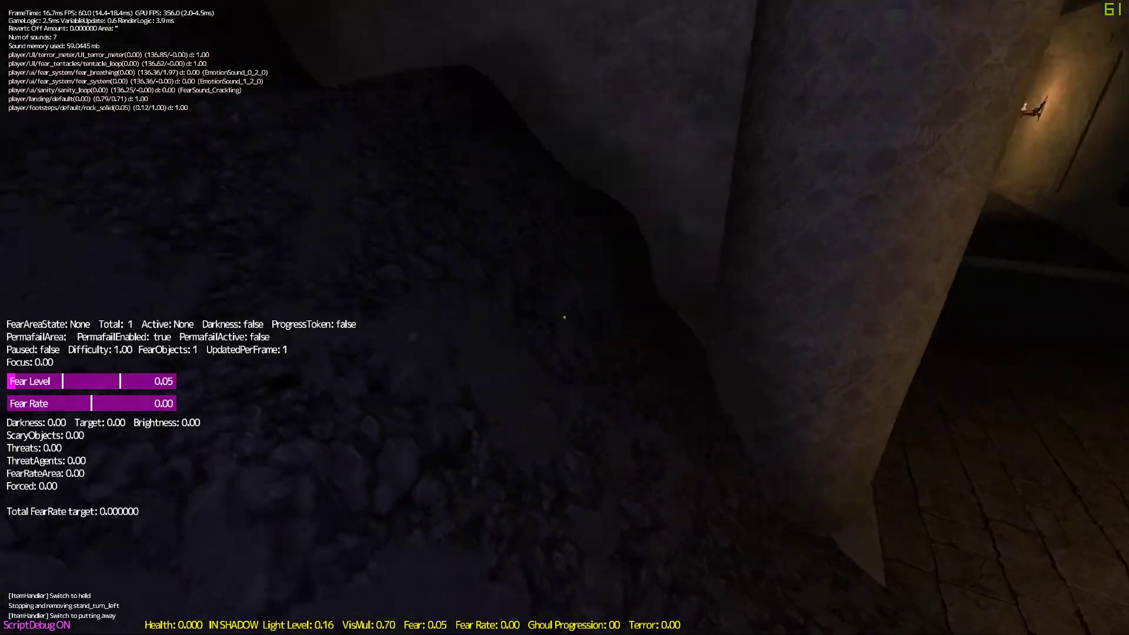
- Test climbing the rubble pile beside the pillar and inspect its edges and the gap next to the wall
key(s)
key(a)
key(w)
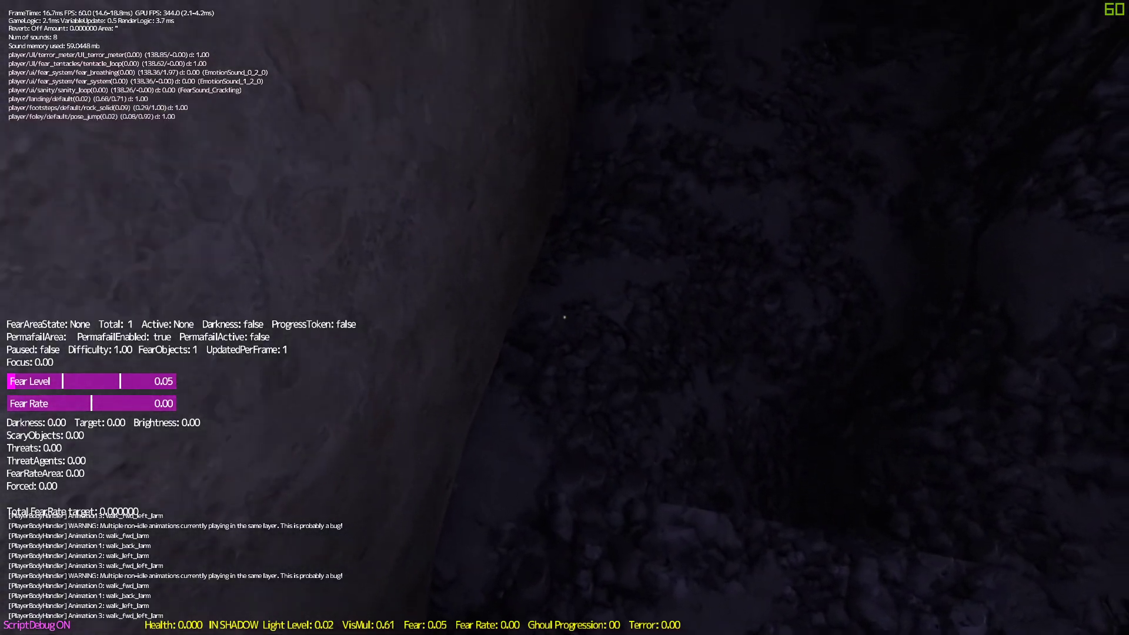
key(w)
key(w)
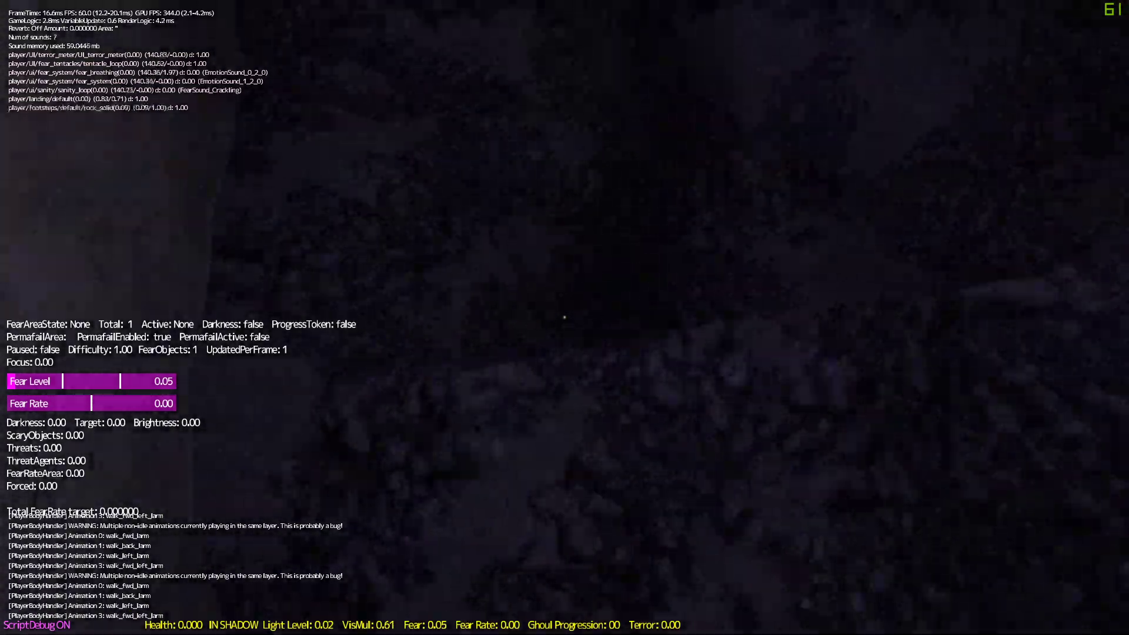
key(w)
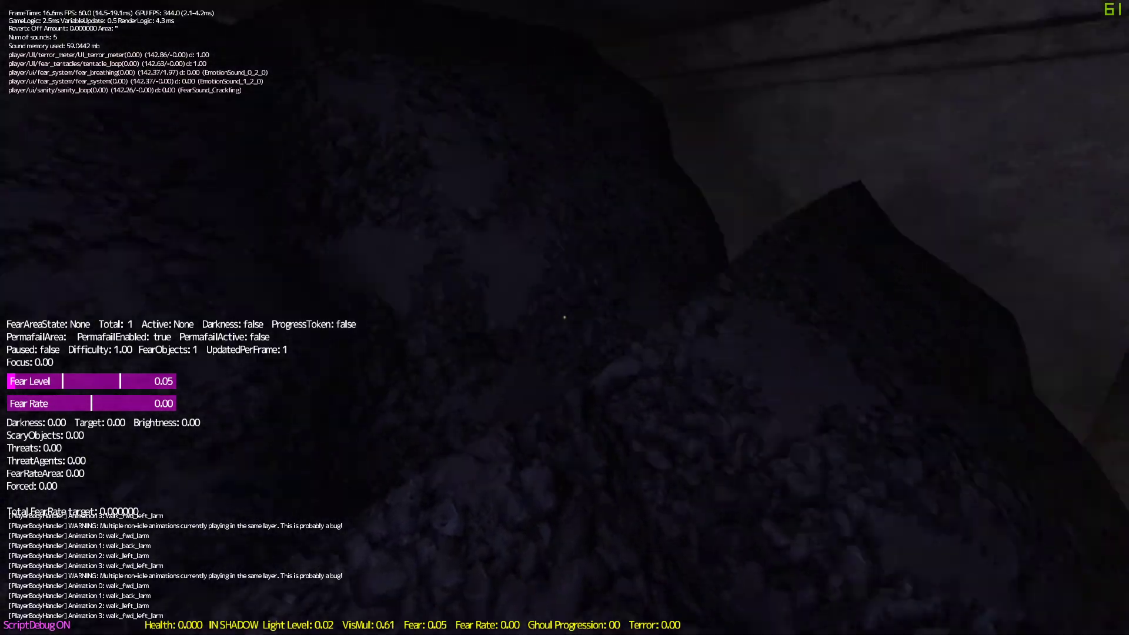
key(w)
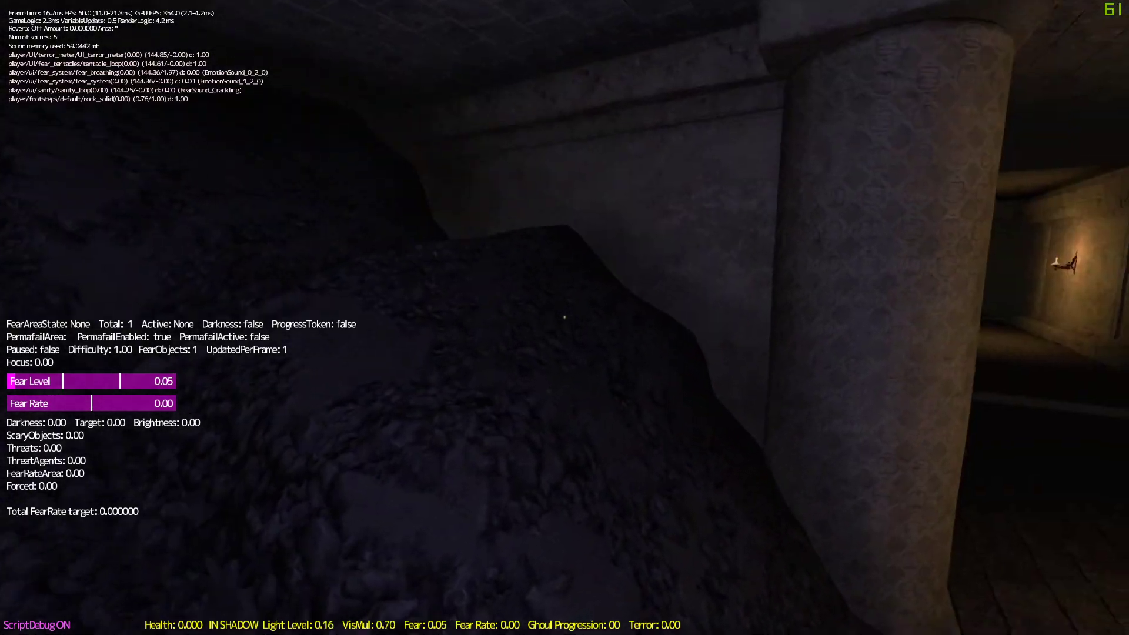
key(w)
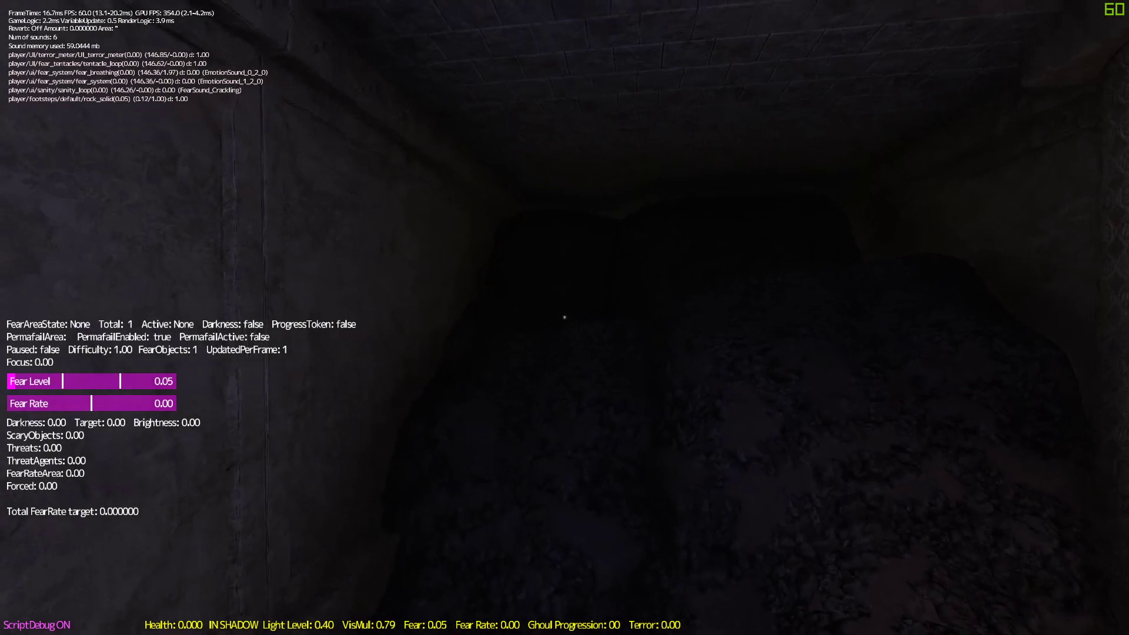
key(w)
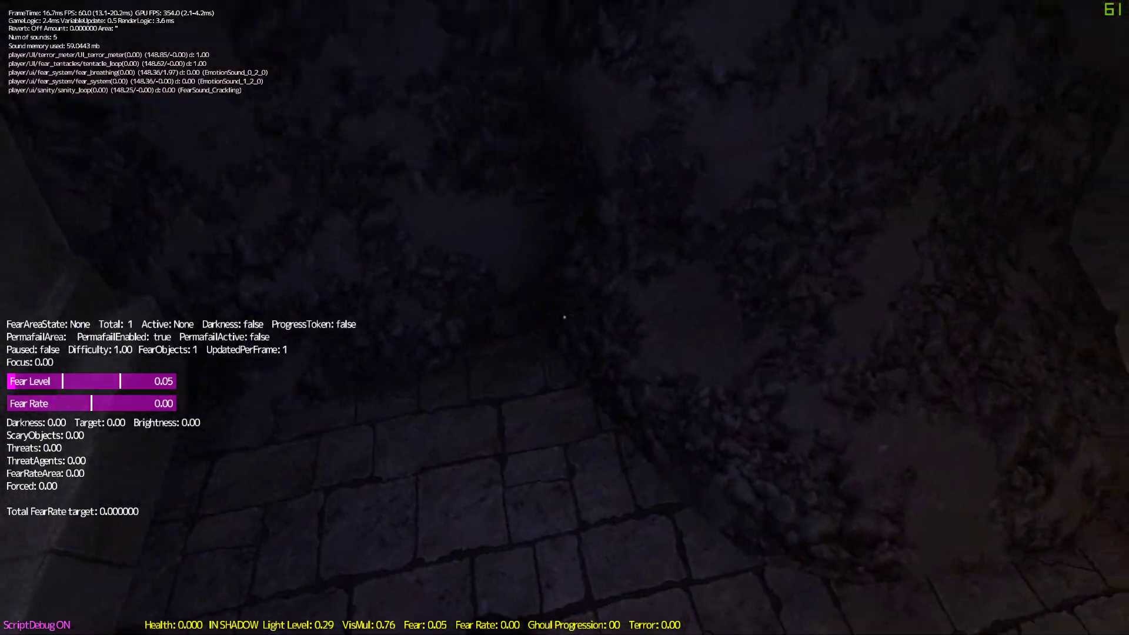
key(w)
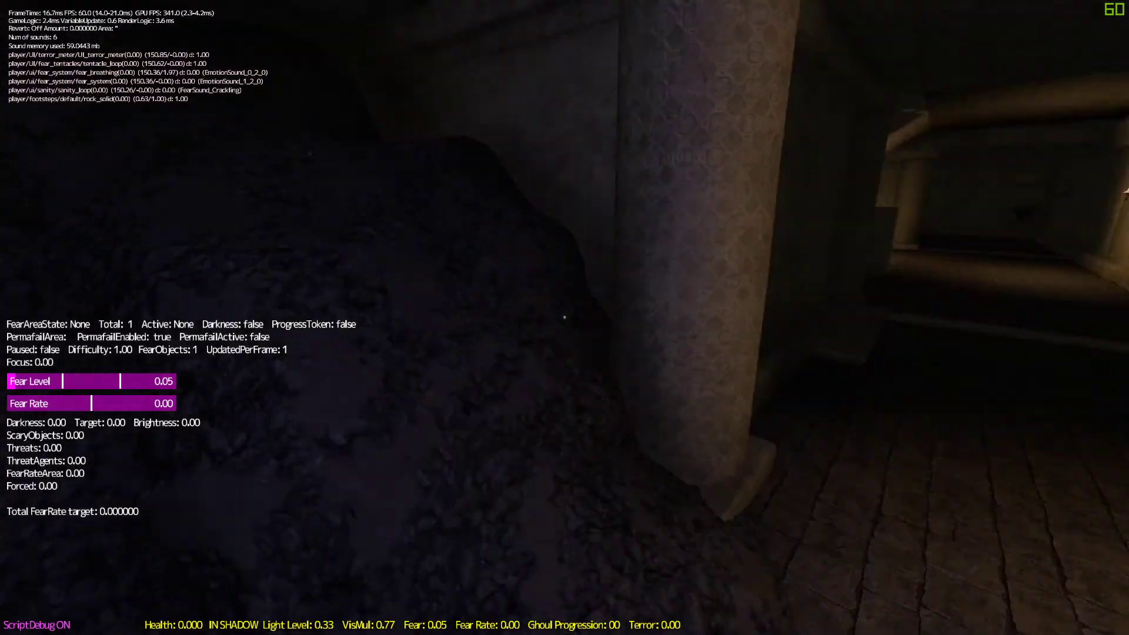
- Walk back past the unlit wall candles and along the dark corridor to the large clay jars
key(w)
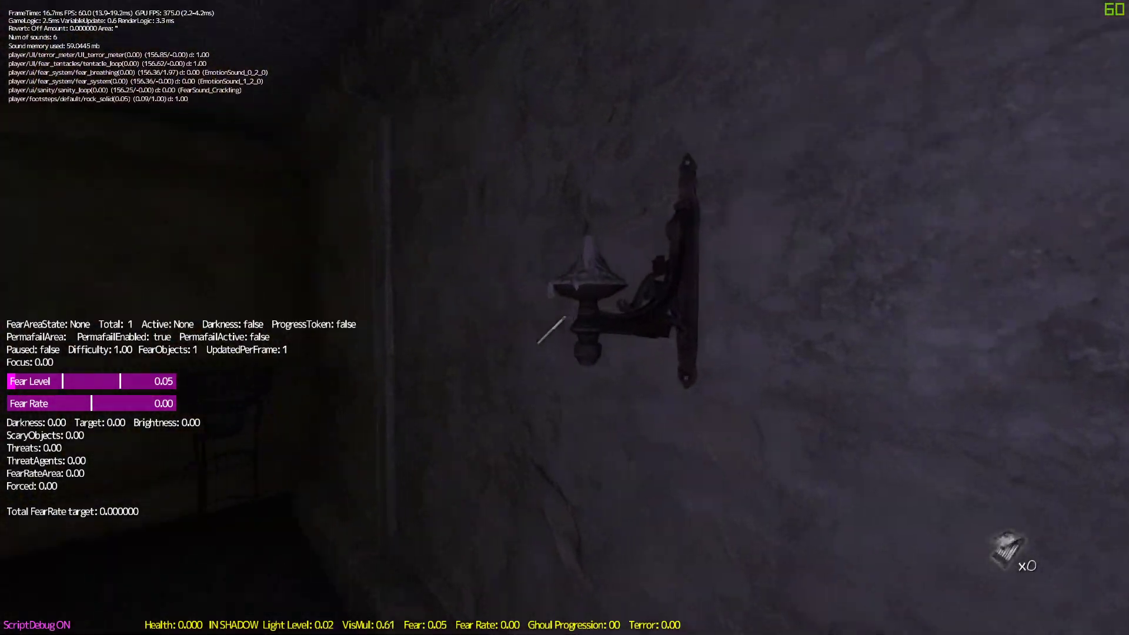
key(w)
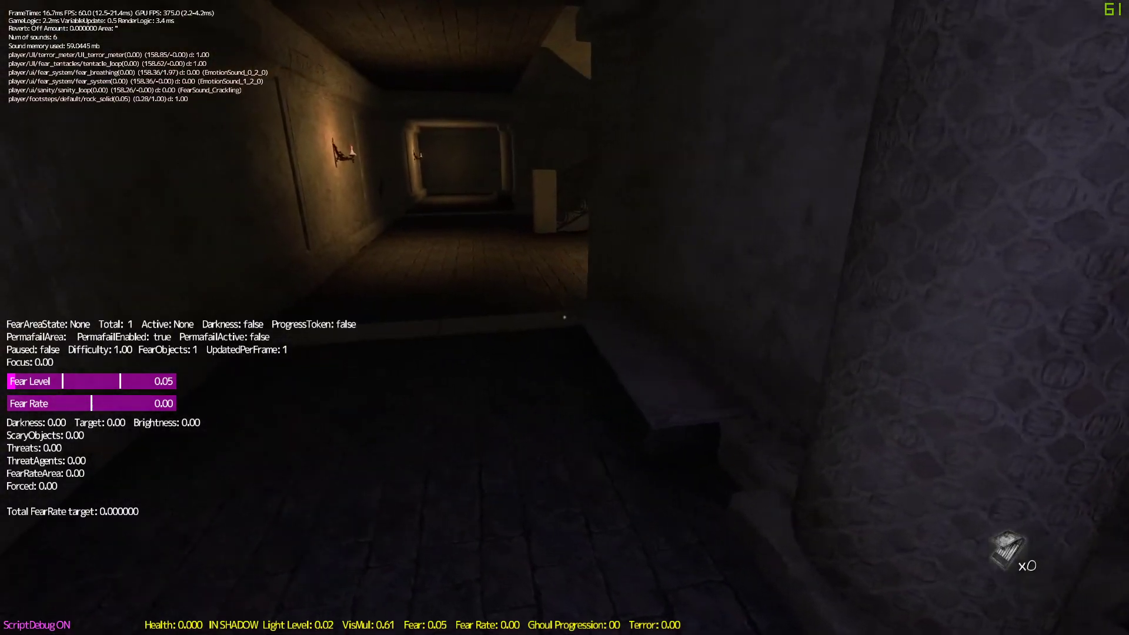
key(w)
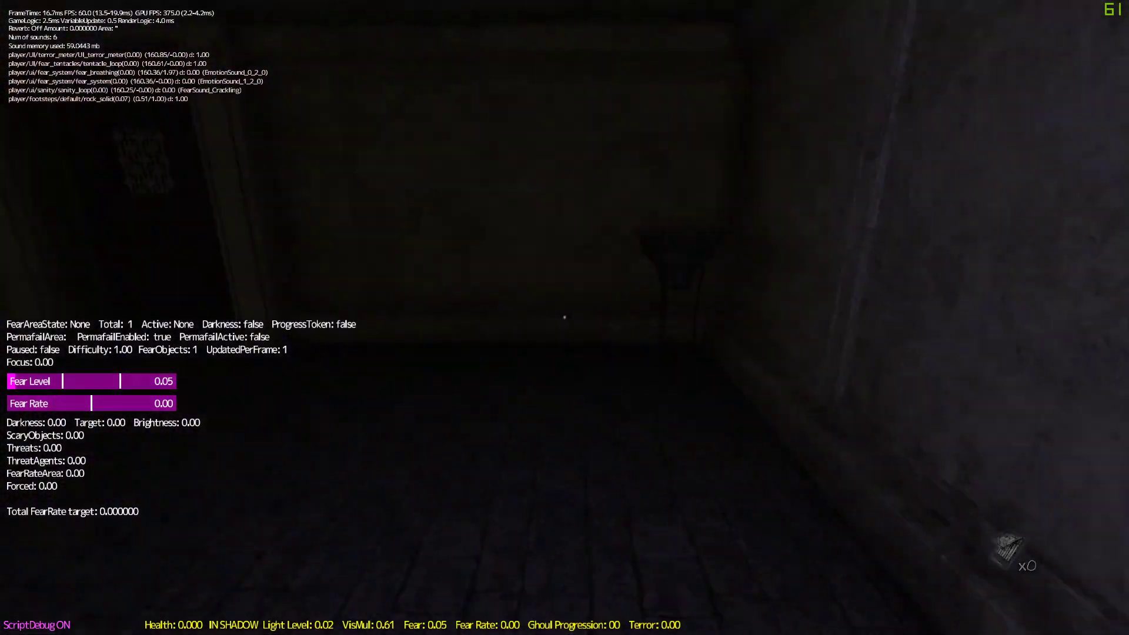
key(w)
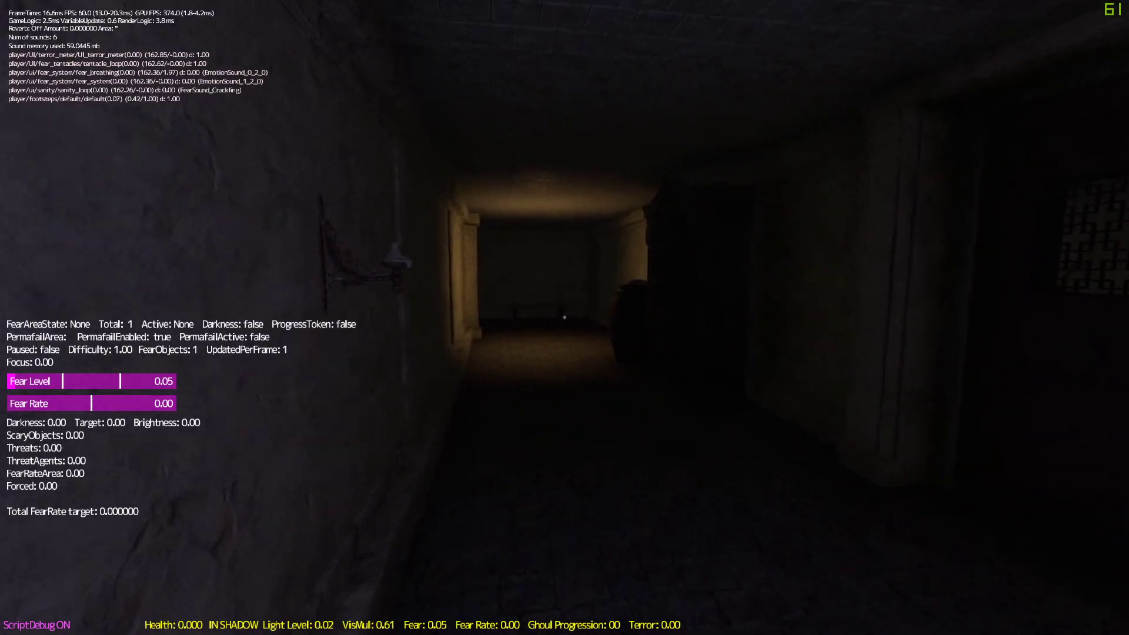
key(w)
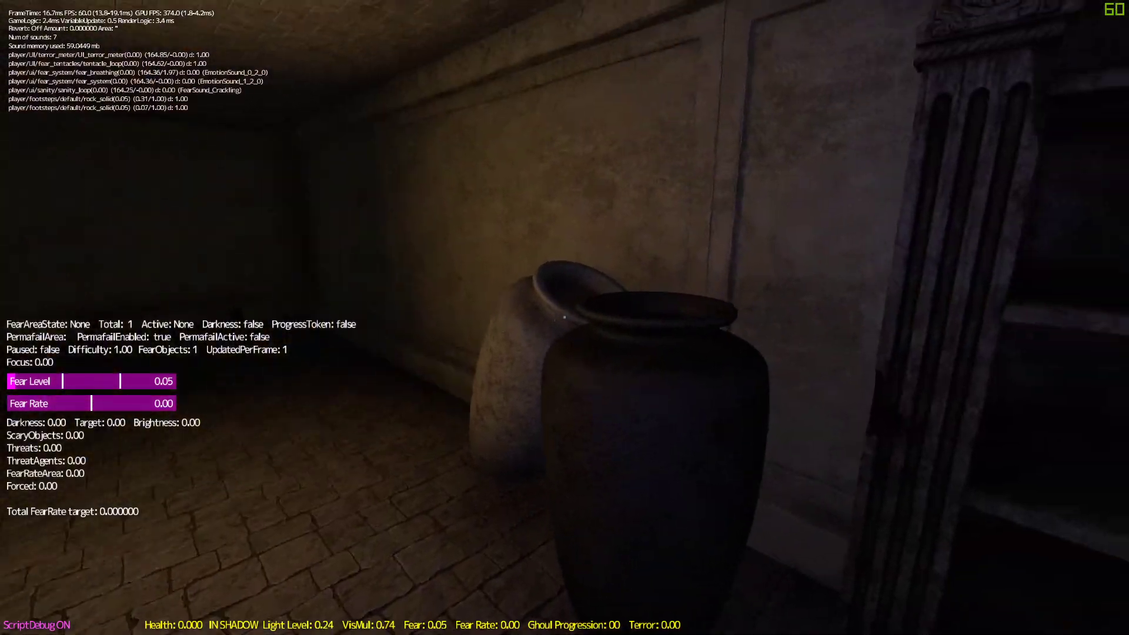
- Open the side room's door and check the dark storage room's chairs, crossed poles and wooden fence before returning to the corridor
key(w)
click(564, 317)
key(w)
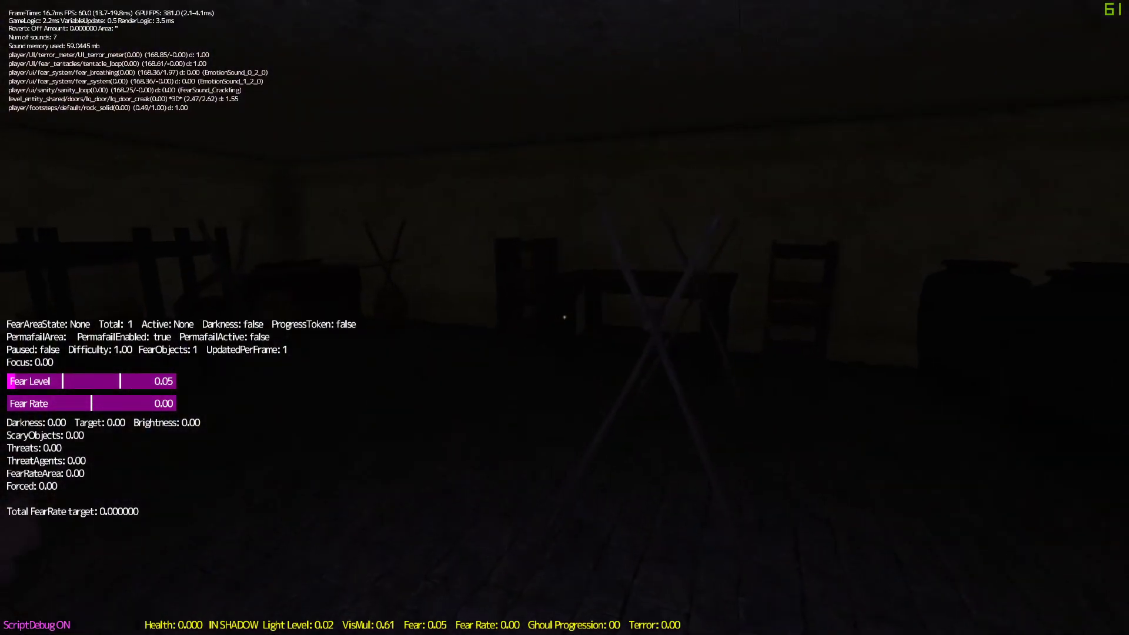
key(w)
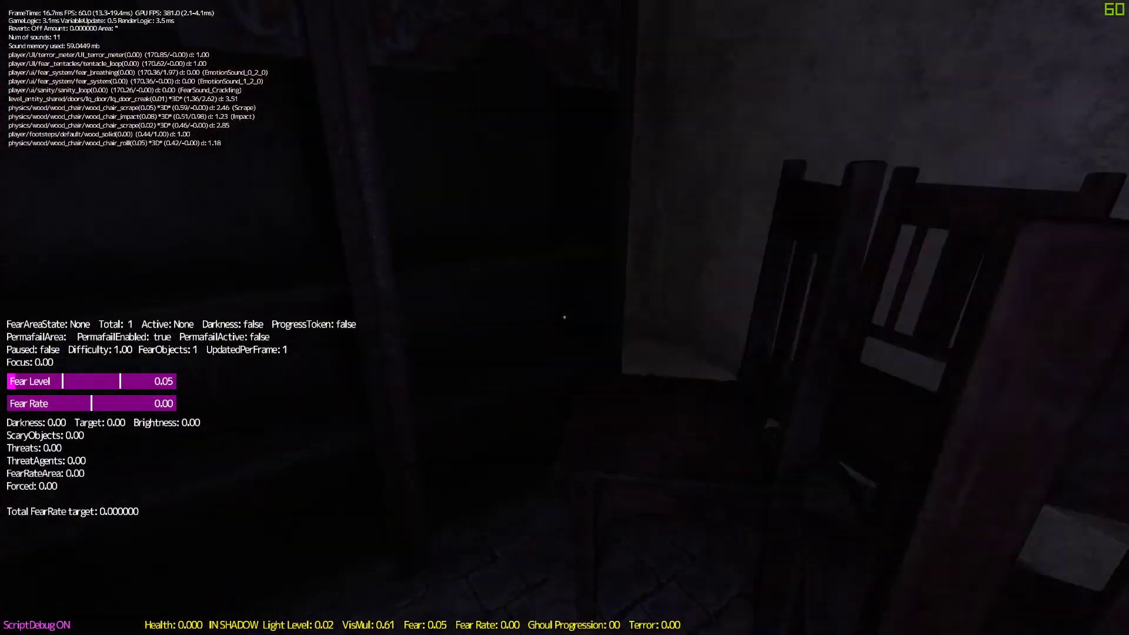
key(w)
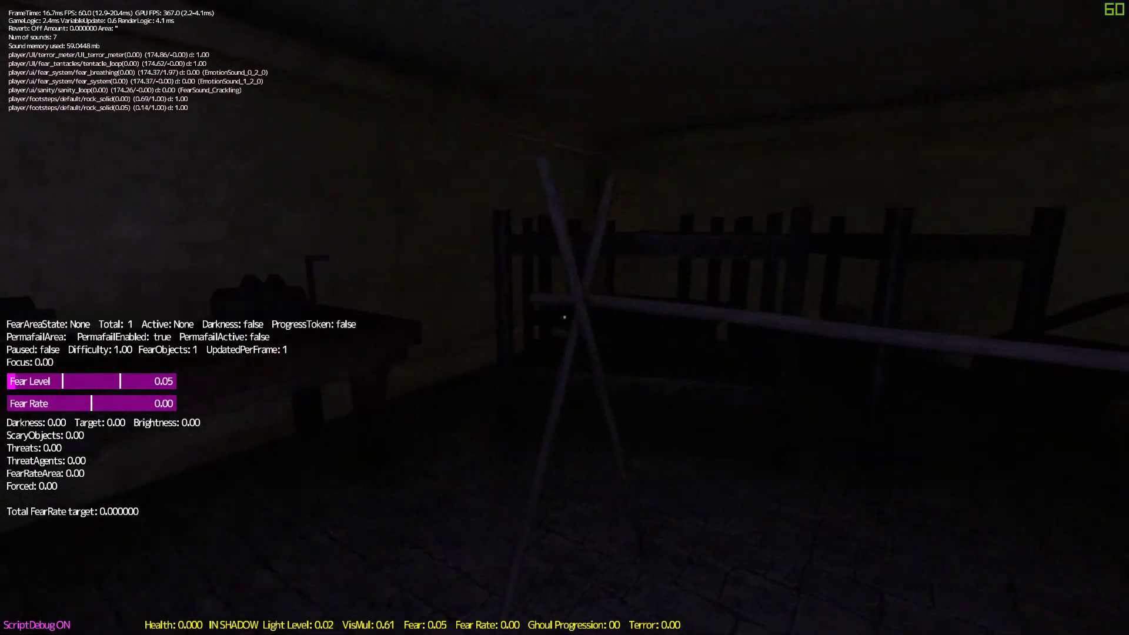
key(w)
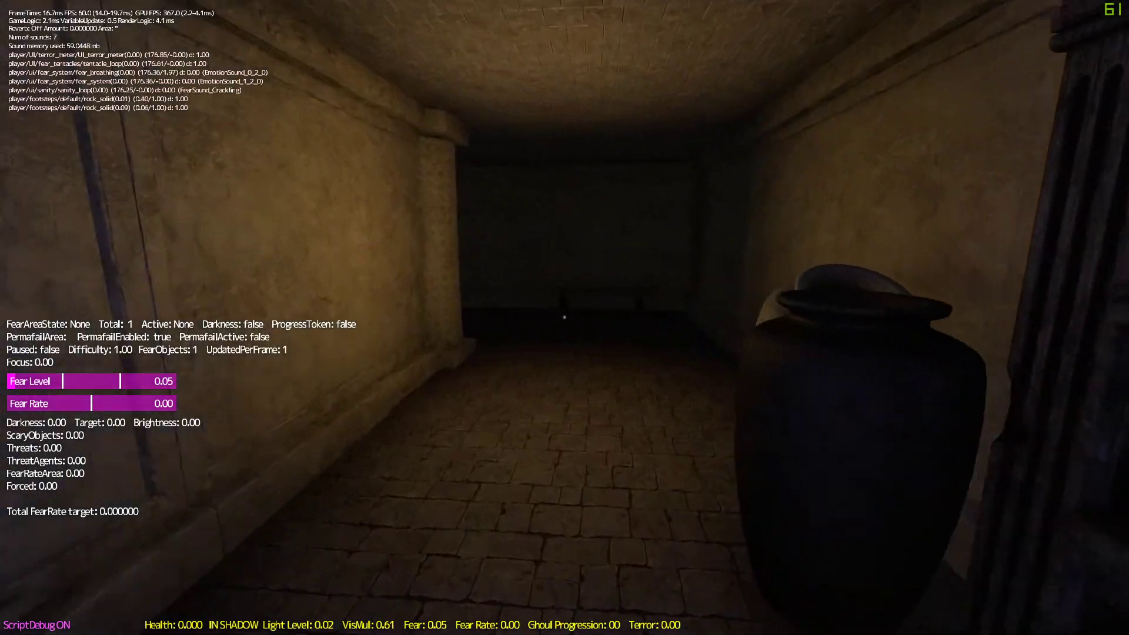
- Enter the next side room through its wooden door and inspect the red-cross crate and cabinet, taking out the amulet briefly
key(w)
key(w)
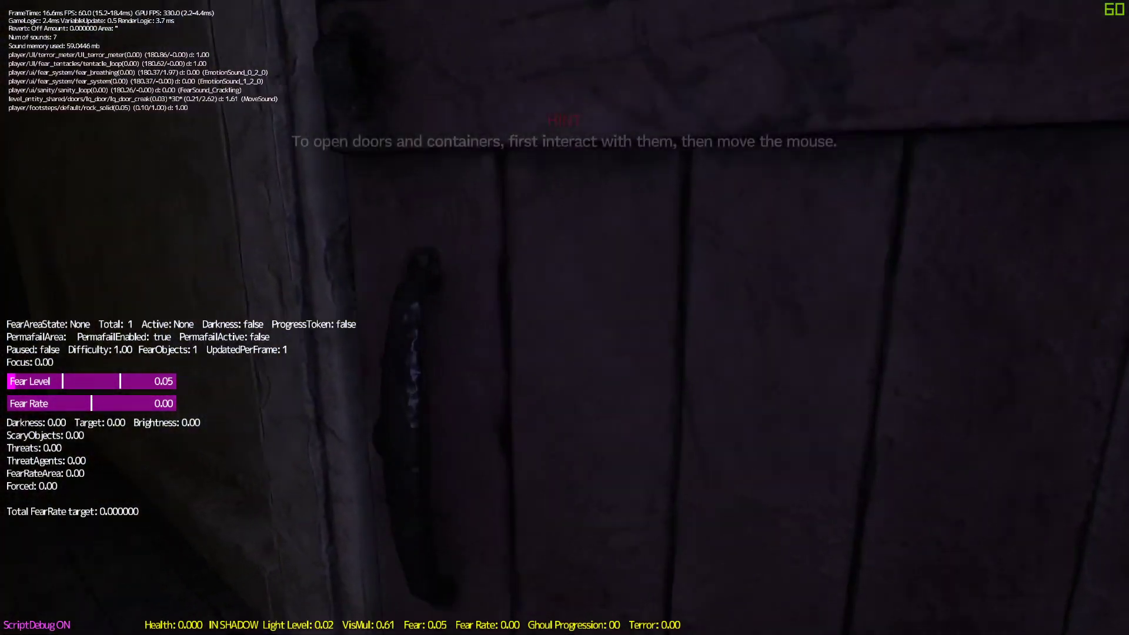
key(w)
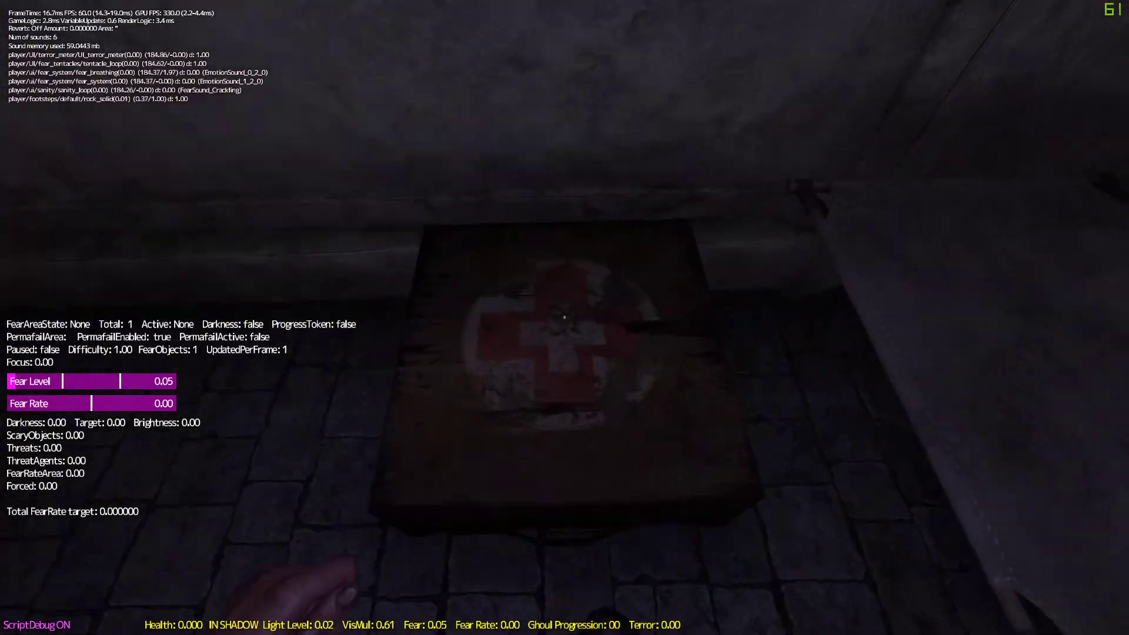
key(q)
key(ctrl)
key(r)
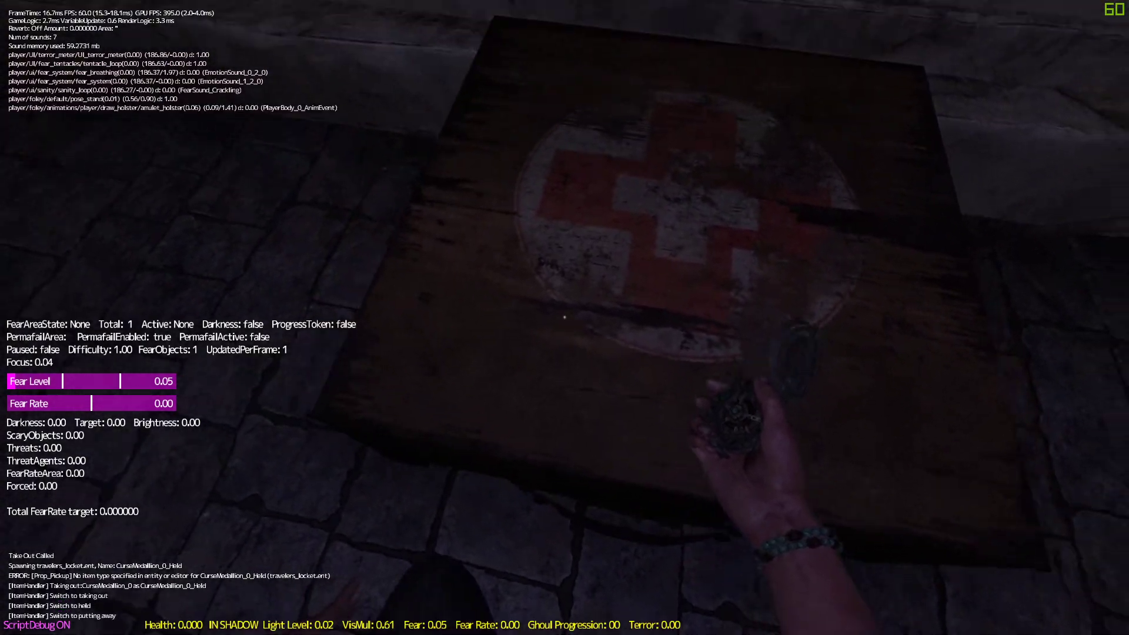
key(w)
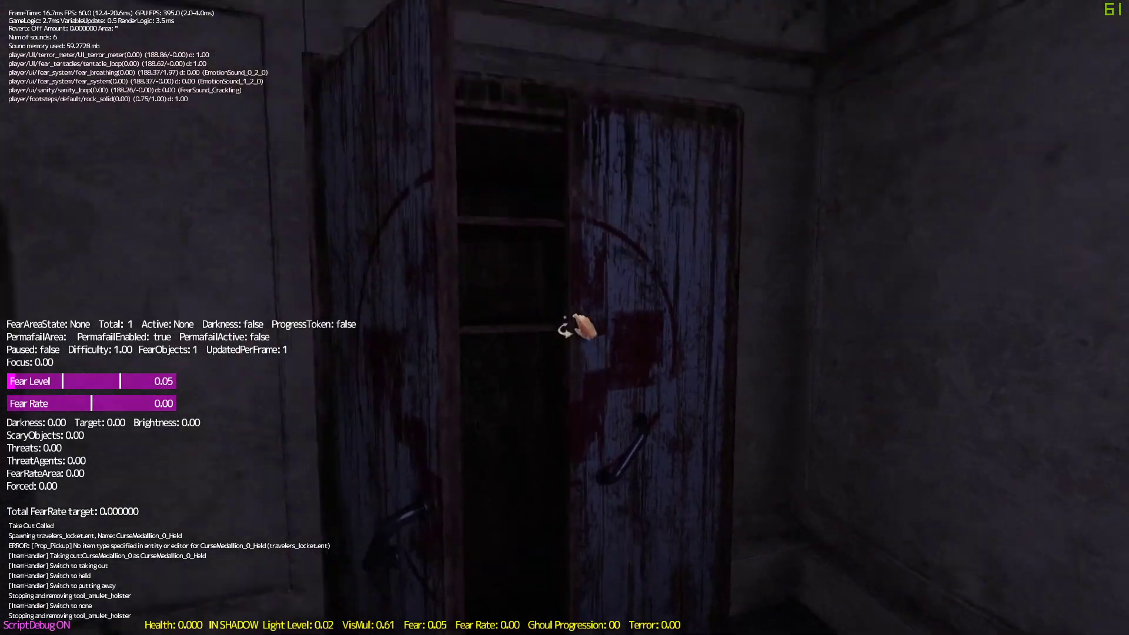
- Leave the room with the cabinet and walk through the dark hall past the stone bench to the rubble-filled end
key(w)
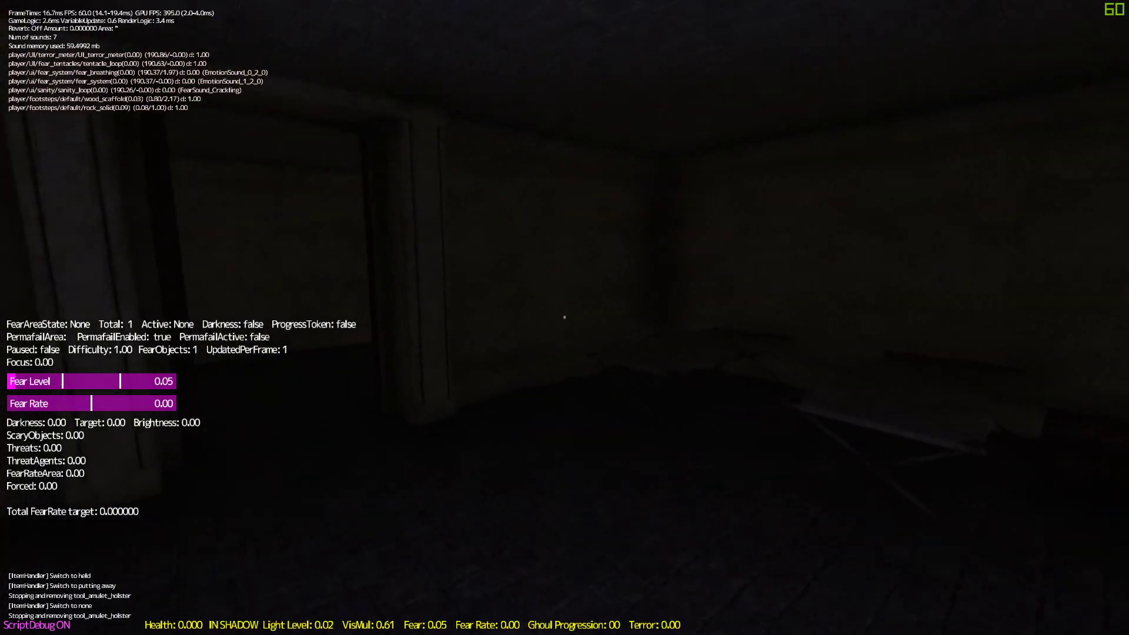
key(w)
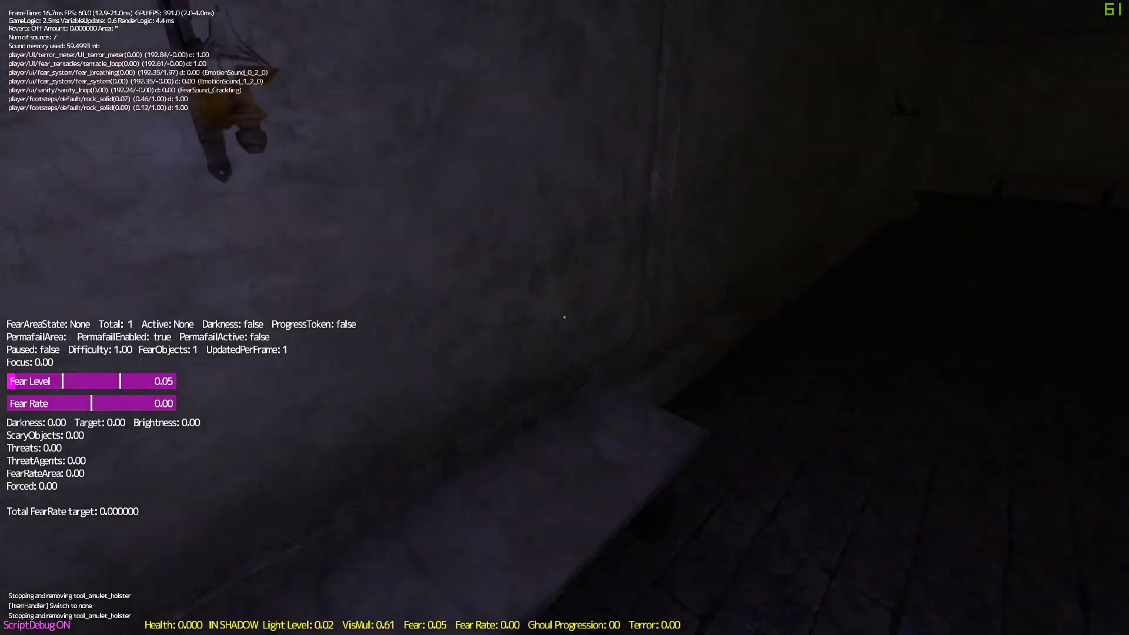
key(w)
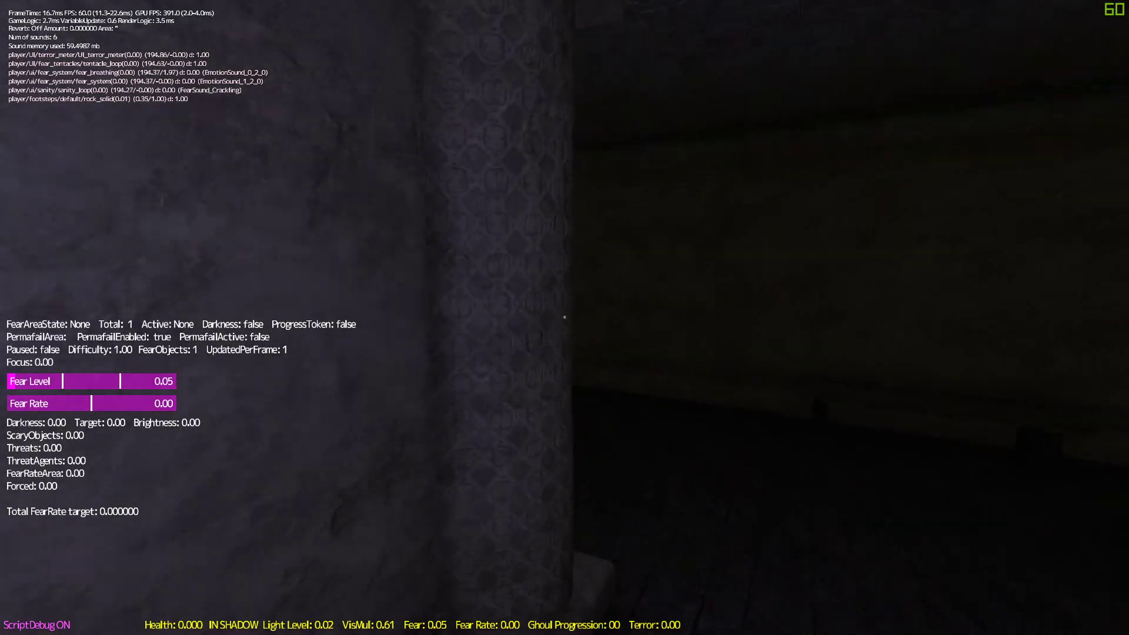
key(w)
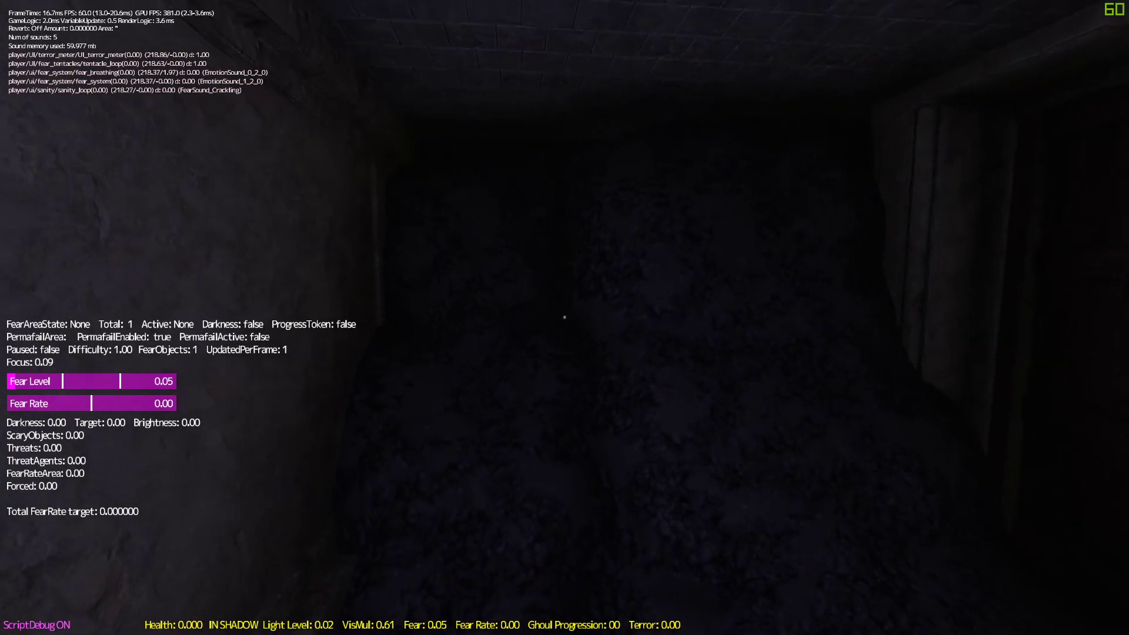
- Test jumping onto the rubble pile beside the wooden door to check whether it can be climbed, and pause the game
key(w)
key(space)
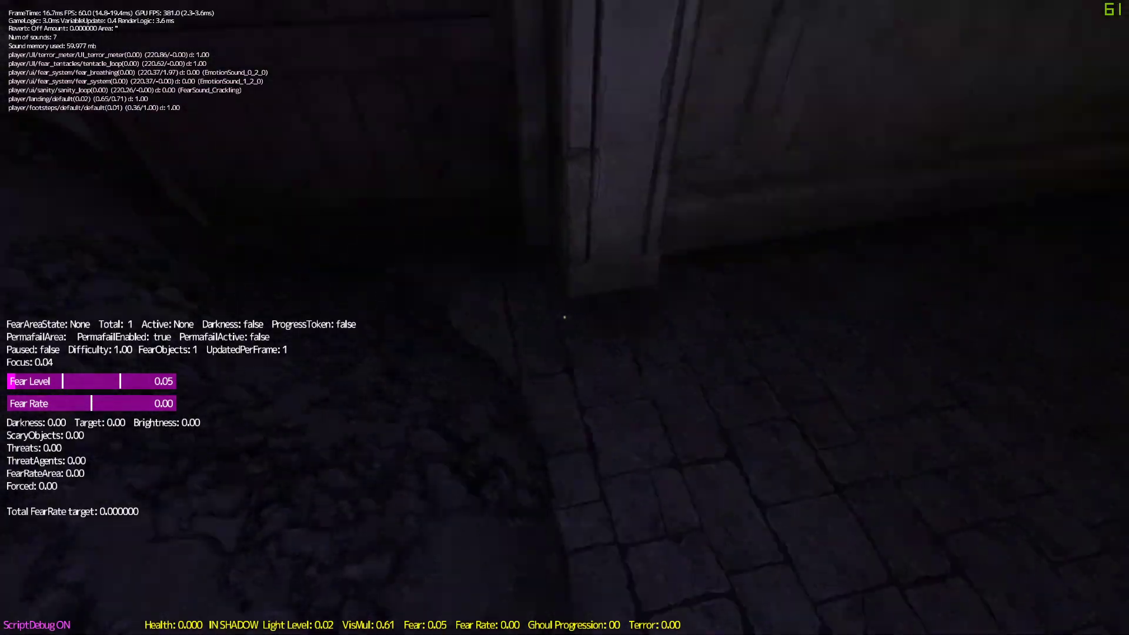
key(w)
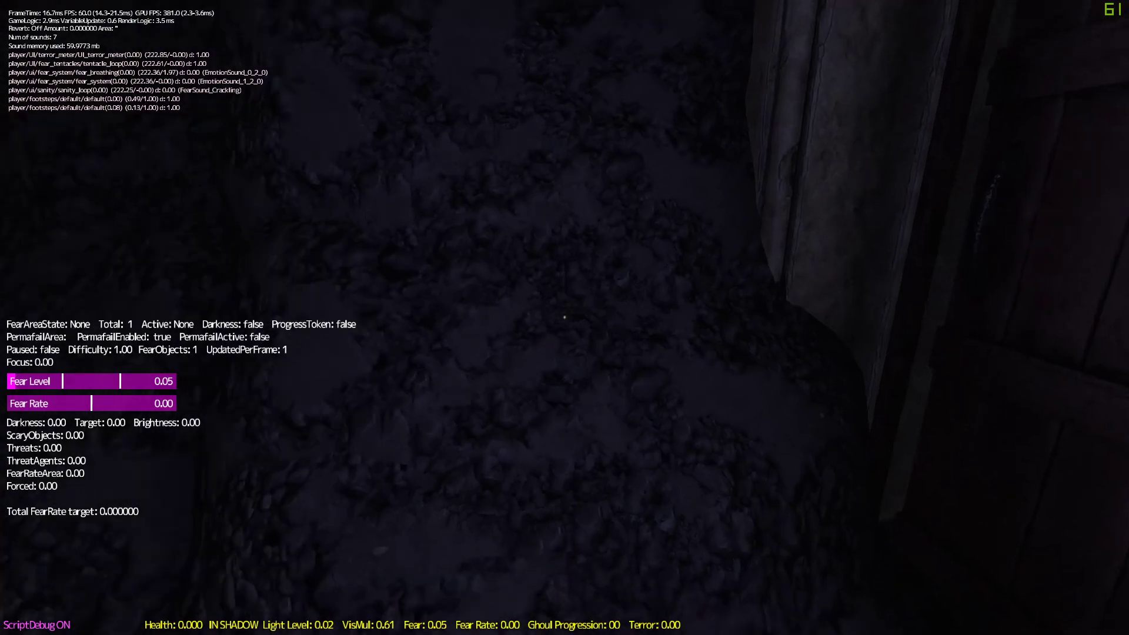
key(w)
key(space)
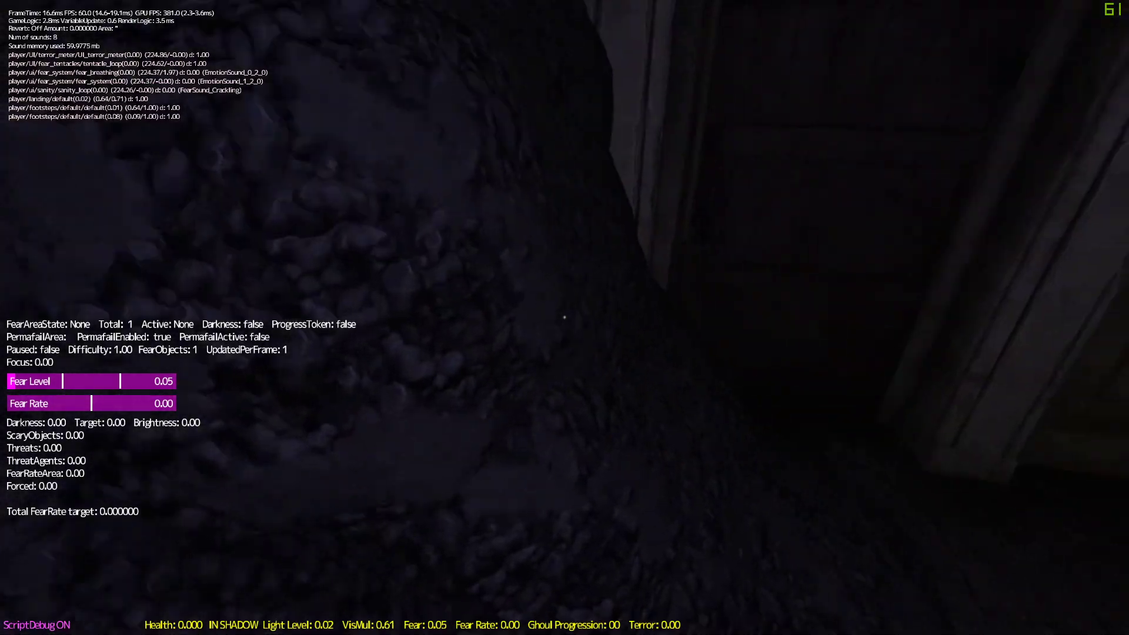
key(w)
key(w)
key(Escape)
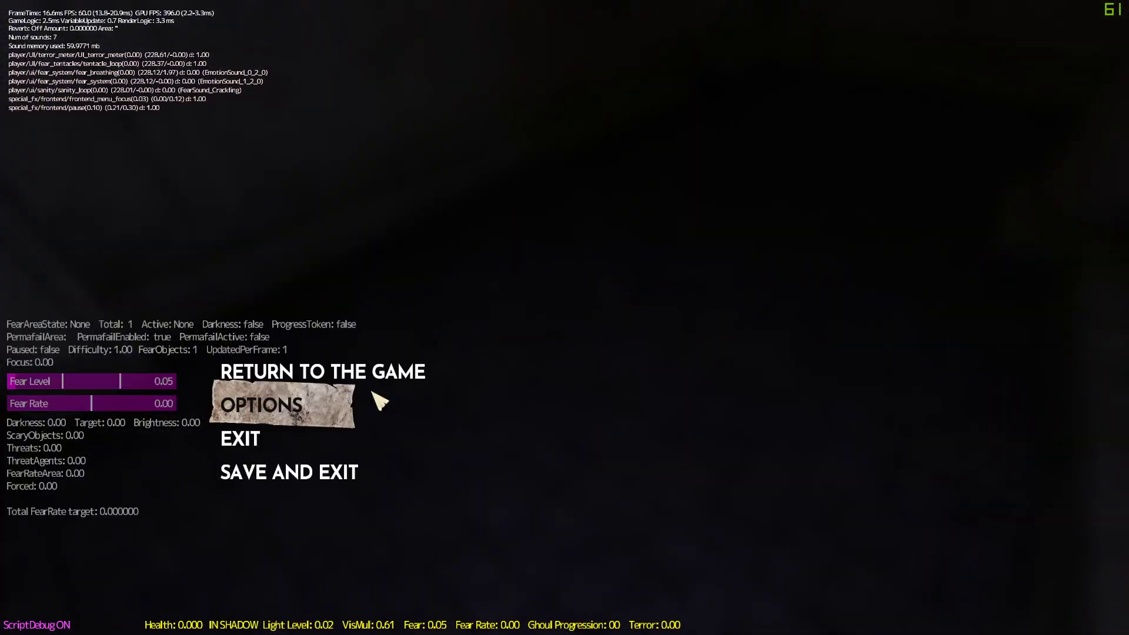